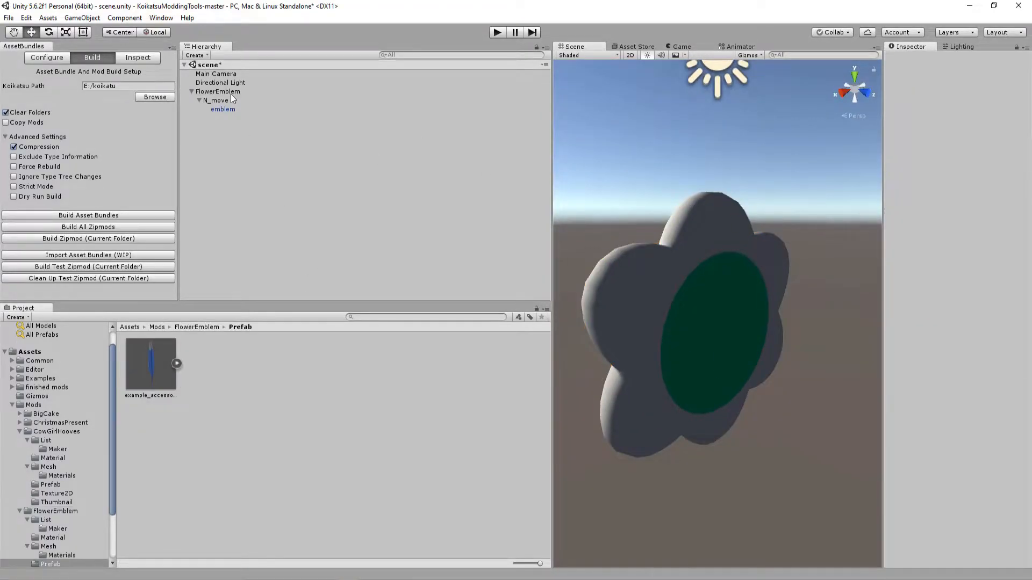
# - Save the FlowerEmblem object from the scene as a prefab in the mod's Prefab folder
pyautogui.moveTo(218, 91); pyautogui.dragTo(216, 358)
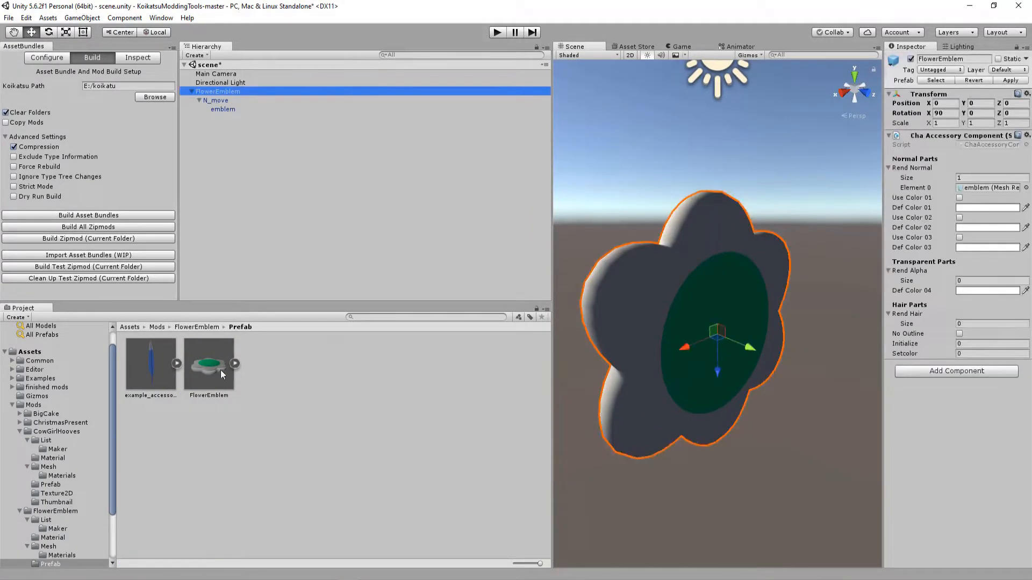
pyautogui.click(231, 363)
pyautogui.moveTo(707, 430); pyautogui.dragTo(720, 447)
pyautogui.click(208, 365)
pyautogui.click(324, 364)
# - Switch to File Explorer and browse to the koikatu game folder on the E: drive
pyautogui.moveTo(161, 578)
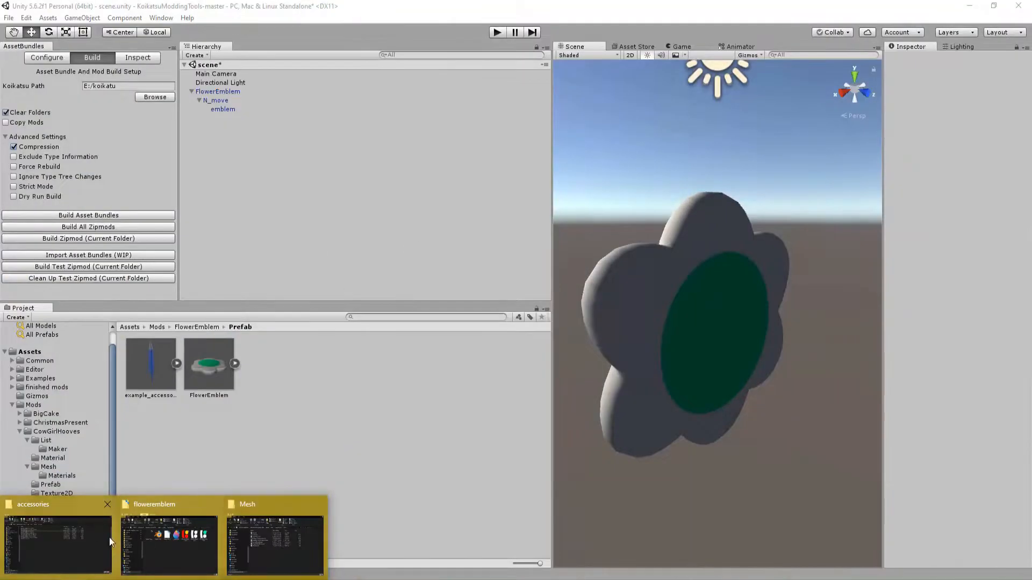
pyautogui.click(276, 540)
pyautogui.doubleClick(604, 186)
pyautogui.scroll(-5, 605, 242)
pyautogui.doubleClick(595, 298)
pyautogui.click(640, 126)
pyautogui.hotkey('alt', 'Tab')
pyautogui.moveTo(632, 257); pyautogui.dragTo(383, 253)
pyautogui.click(231, 376)
pyautogui.click(710, 264)
pyautogui.scroll(-1, 609, 232)
pyautogui.scroll(1, 608, 235)
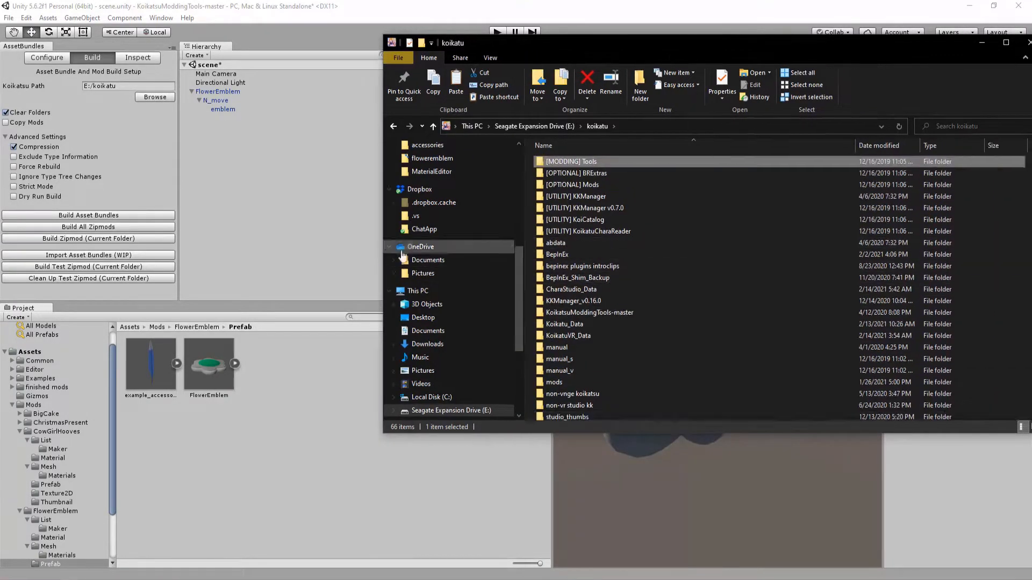
# - Open oo_base.unity3d from the abdata\chara folder with SB3UtilityGUI and open its p_cf_body_00 animator
pyautogui.doubleClick(570, 242)
pyautogui.doubleClick(565, 182)
pyautogui.scroll(-20, 634, 285)
pyautogui.click(562, 402)
pyautogui.rightClick(562, 403)
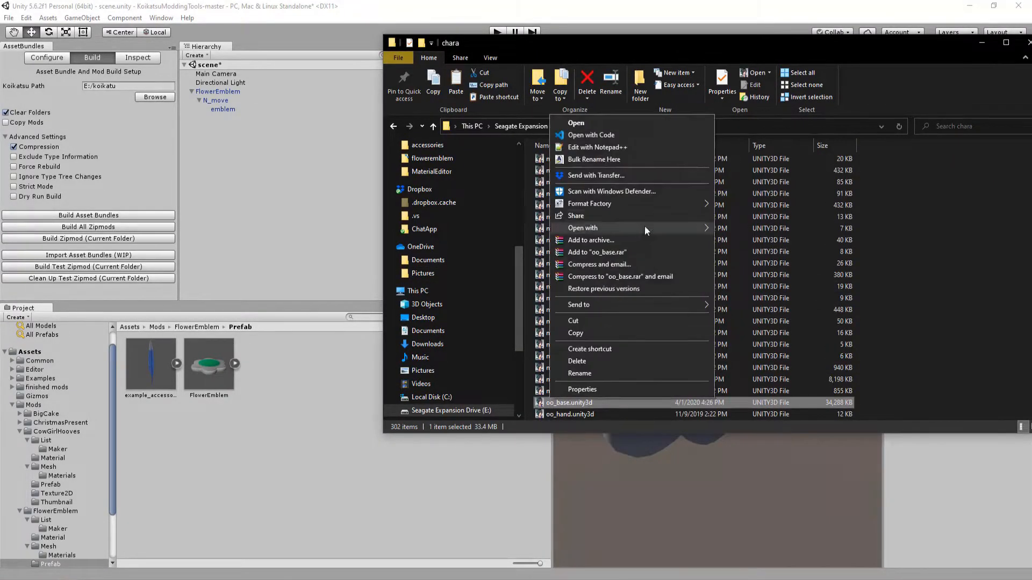
pyautogui.click(642, 226)
pyautogui.click(510, 379)
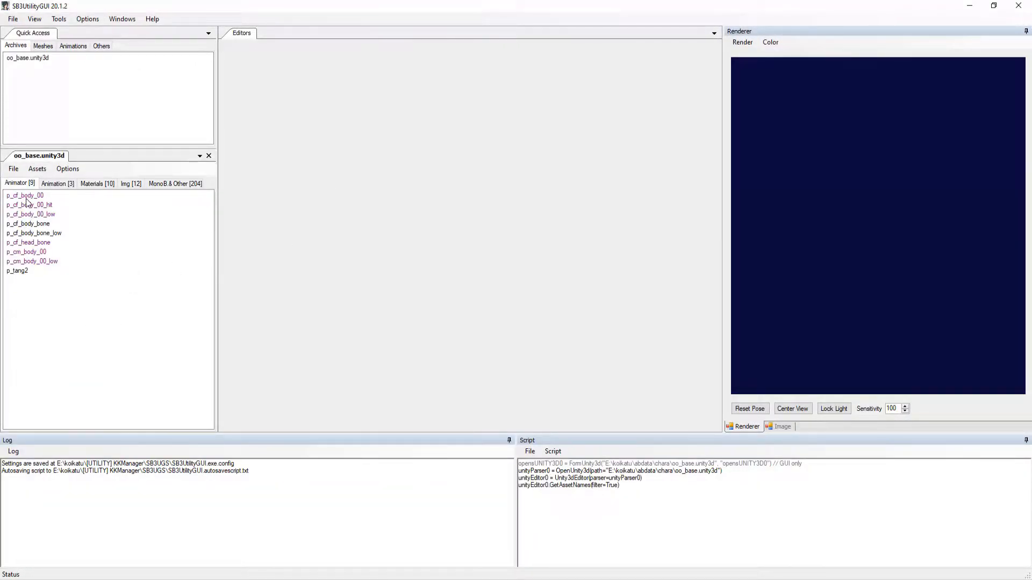
pyautogui.doubleClick(27, 197)
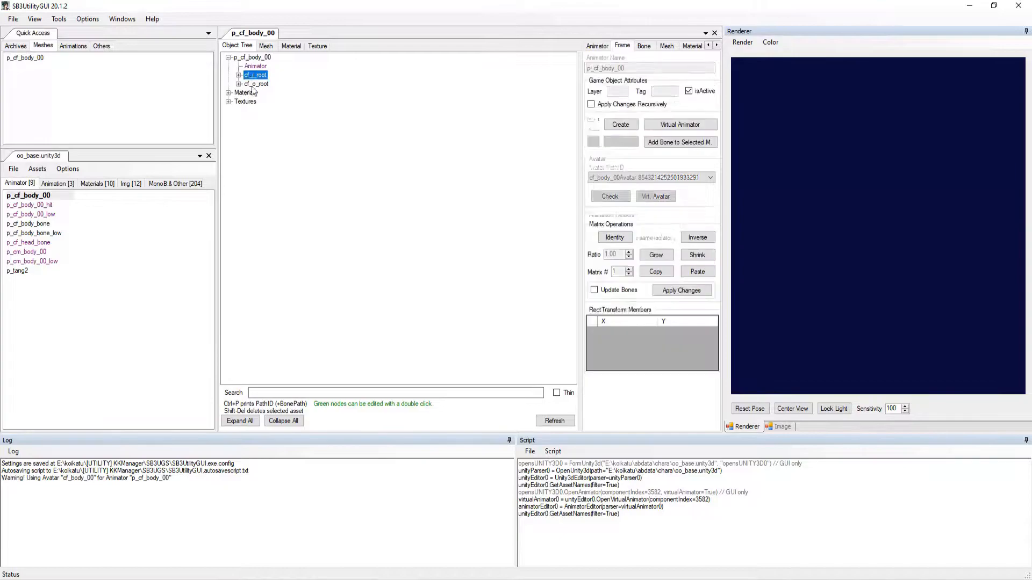
pyautogui.doubleClick(251, 76)
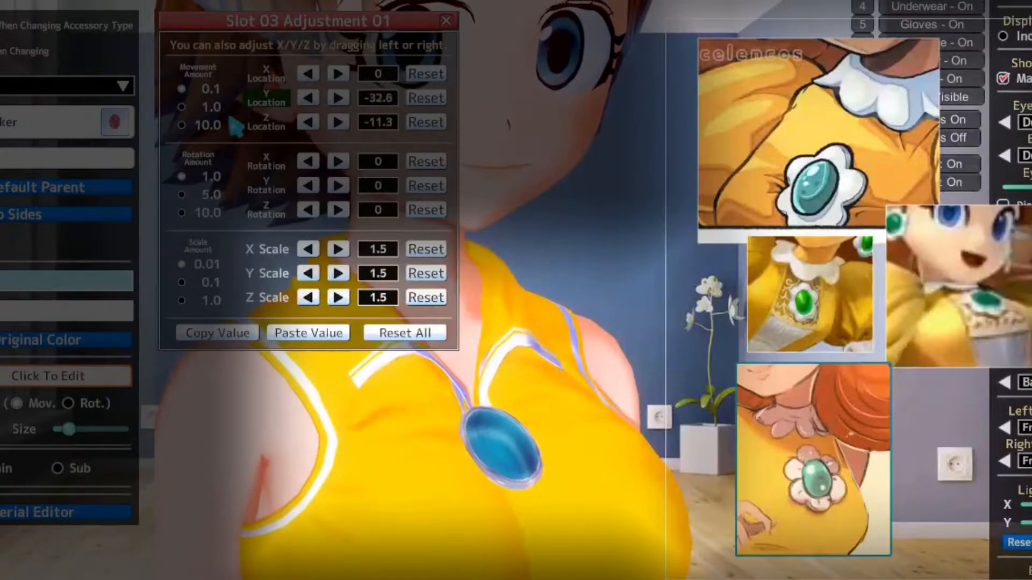
# - In the character maker, scale the slot 03 accessory to X 8.62, Y 3.42, Z 3.31, adjust its Y location and reset its Y rotation
pyautogui.moveTo(229, 117); pyautogui.dragTo(228, 118)
pyautogui.moveTo(266, 164); pyautogui.dragTo(315, 179)
pyautogui.click(426, 161)
pyautogui.moveTo(298, 304); pyautogui.dragTo(432, 424)
pyautogui.moveTo(270, 277); pyautogui.dragTo(377, 301)
pyautogui.moveTo(274, 250); pyautogui.dragTo(920, 344)
pyautogui.moveTo(266, 186); pyautogui.dragTo(384, 160)
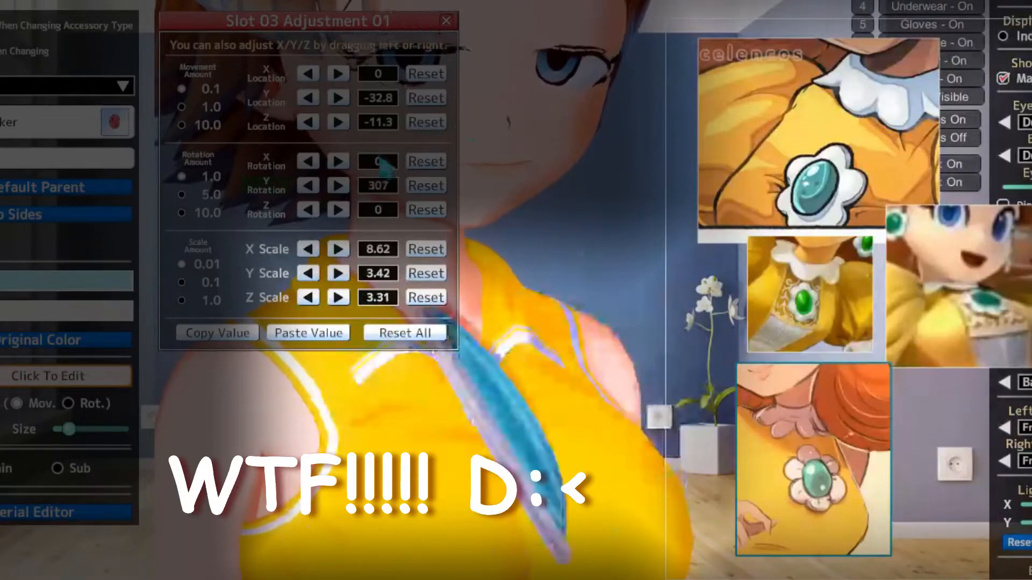
pyautogui.click(421, 185)
pyautogui.moveTo(261, 101); pyautogui.dragTo(235, 118)
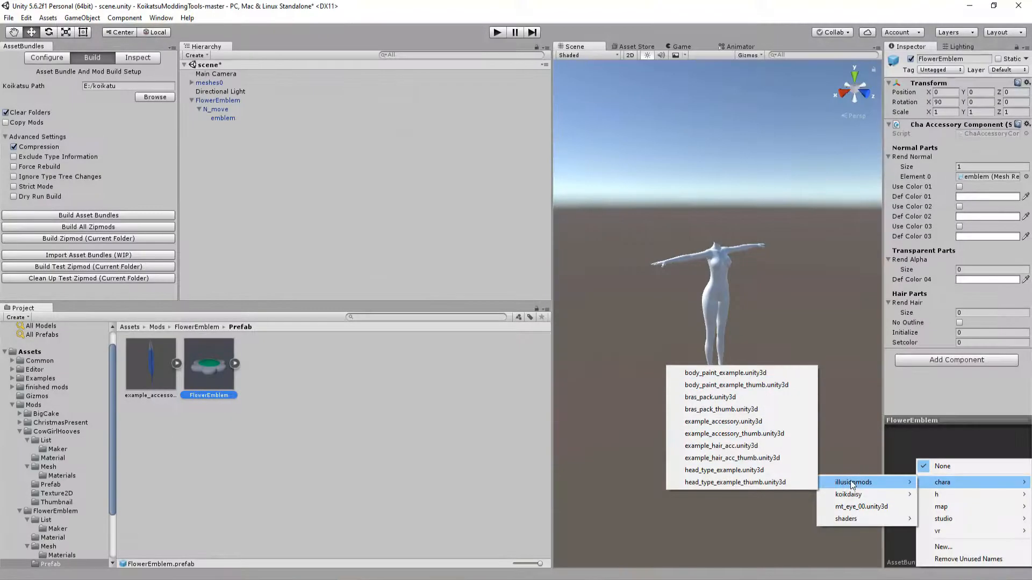
# - Assign the FlowerEmblem prefab to the new asset bundle chara/koikdaisy/floweremblem.unity3d
pyautogui.click(967, 480)
pyautogui.write('floweremblem.unity3d')
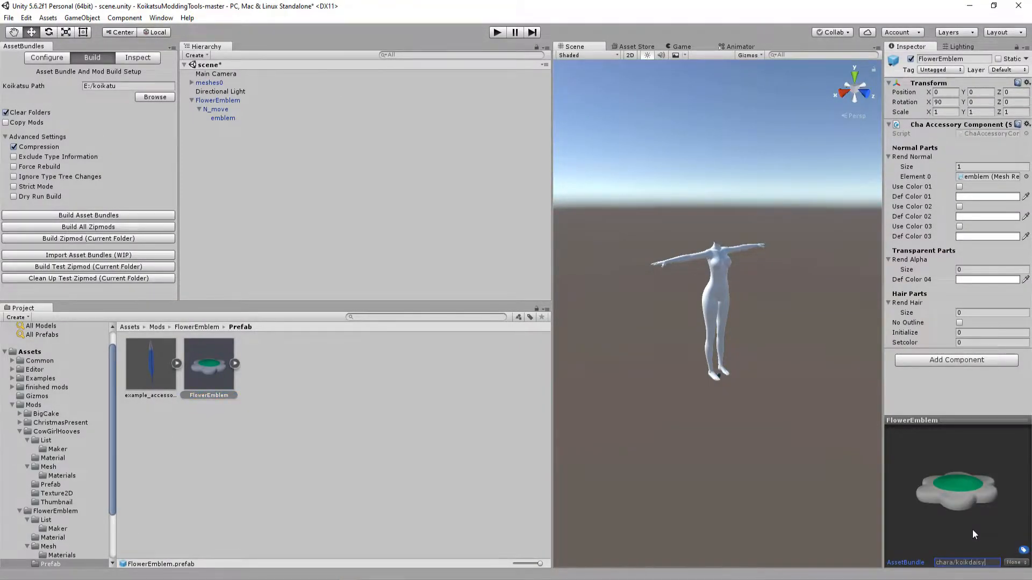
pyautogui.press('Return')
pyautogui.click(950, 563)
pyautogui.moveTo(923, 476)
pyautogui.moveTo(854, 482)
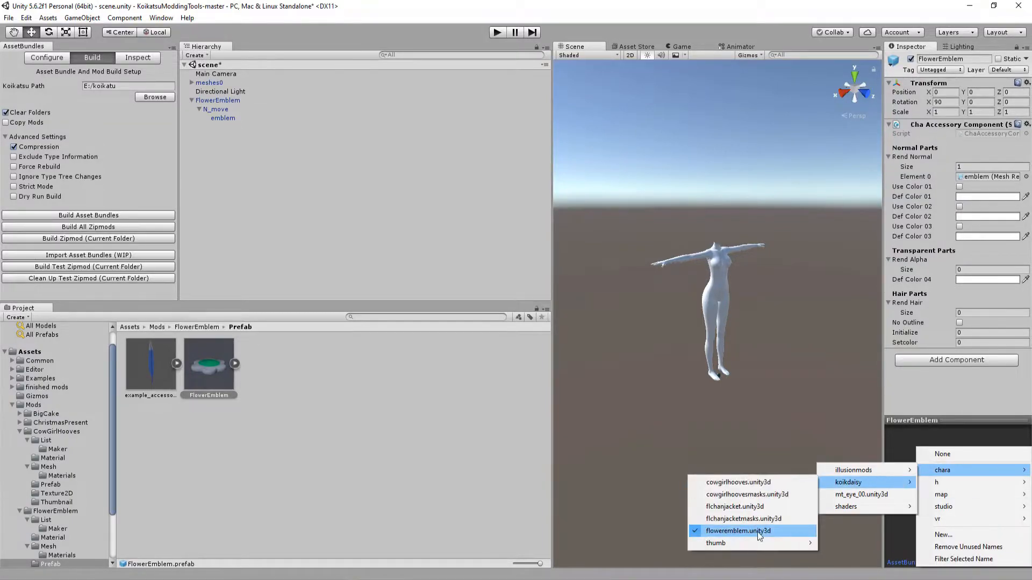
pyautogui.click(757, 532)
pyautogui.click(307, 399)
pyautogui.click(209, 364)
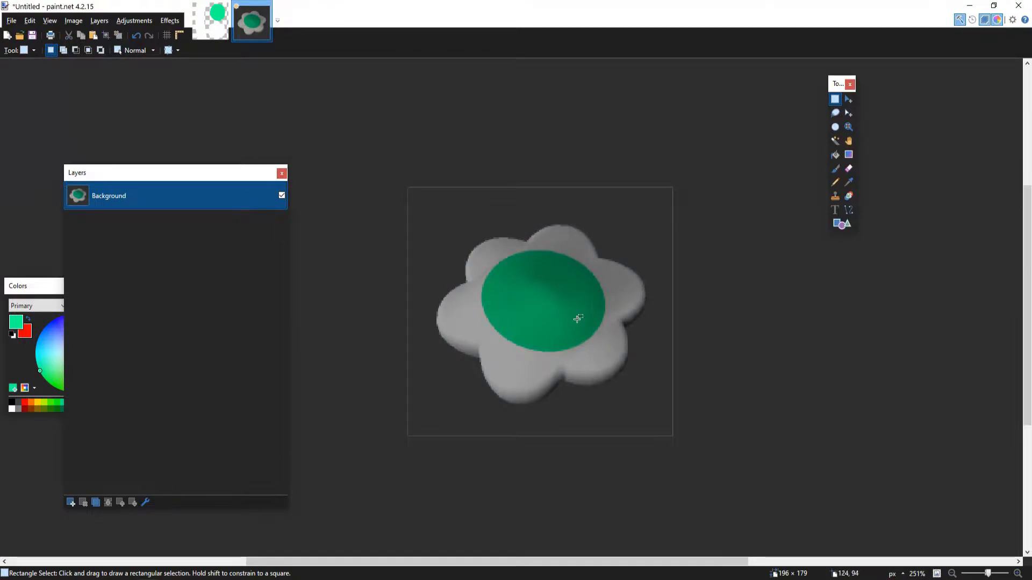
# - In paint.net, resize the flower image to 200 × 200 pixels and save it as flowerthumb in the mod's Thumbnail folder
pyautogui.hotkey('ctrl', 'r')
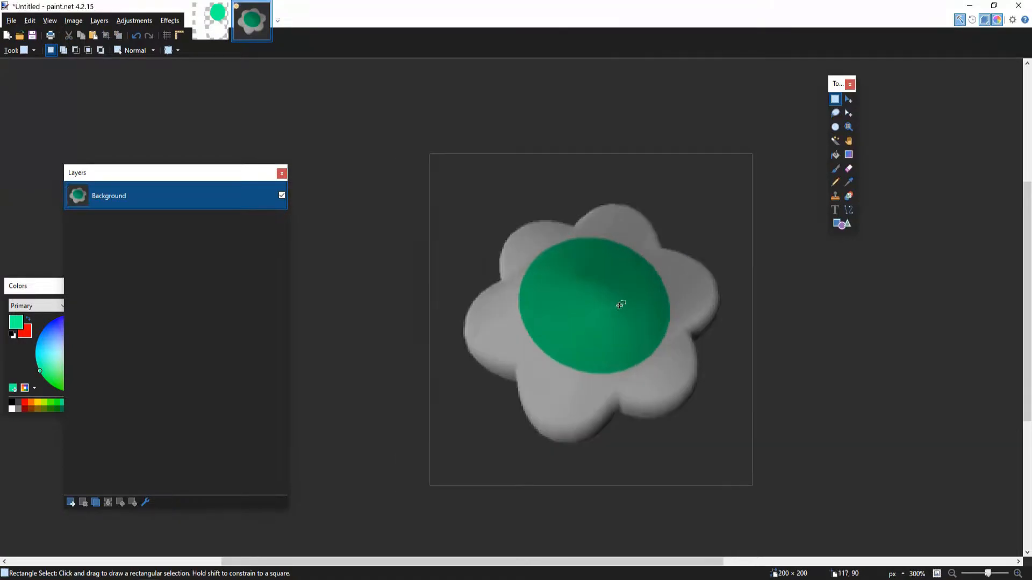
pyautogui.hotkey('ctrl', 'shift', 's')
pyautogui.click(76, 143)
pyautogui.doubleClick(176, 122)
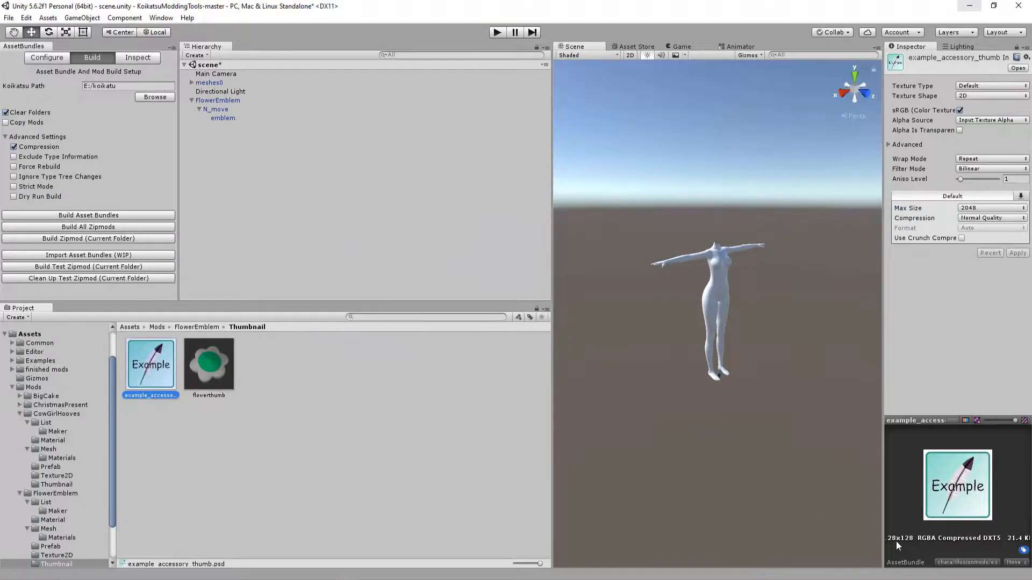
# - Assign the flowerthumb texture to a chara/koikdaisy/thumb asset bundle and open the bundle choices for the example accessory thumbnail
pyautogui.click(945, 562)
pyautogui.moveTo(860, 482)
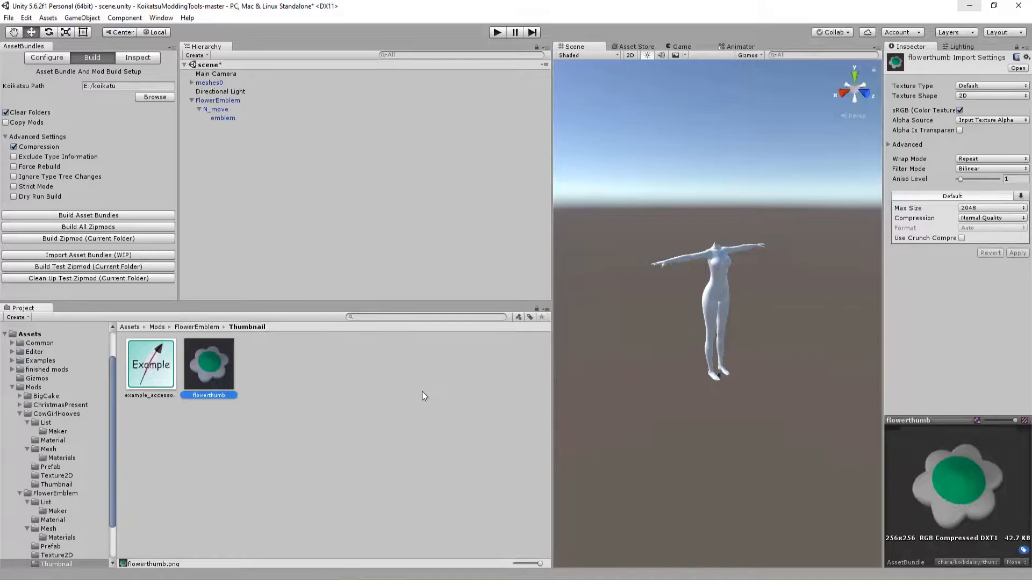
pyautogui.click(138, 346)
pyautogui.click(962, 563)
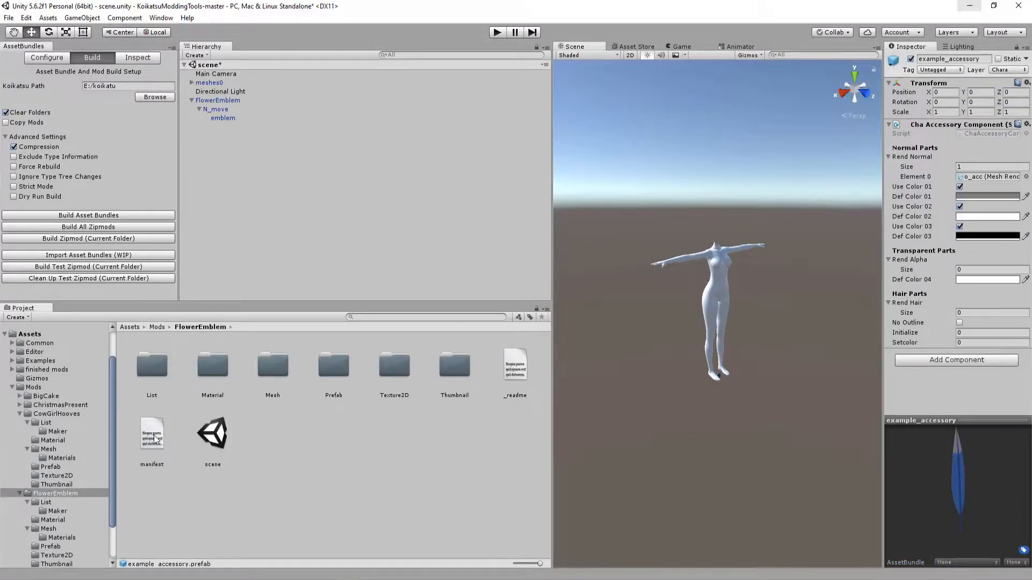
# - Fill in the FlowerEmblem mod's manifest with the description Flower Emblem and the author's Twitter page as website
pyautogui.click(153, 438)
pyautogui.click(993, 92)
pyautogui.press('Tab')
pyautogui.press('Tab')
pyautogui.press('Tab')
pyautogui.press('Tab')
pyautogui.write('Flower Emblem')
pyautogui.press('Tab')
pyautogui.write('https://twitter.com/koikdaisy')
pyautogui.press('Tab')
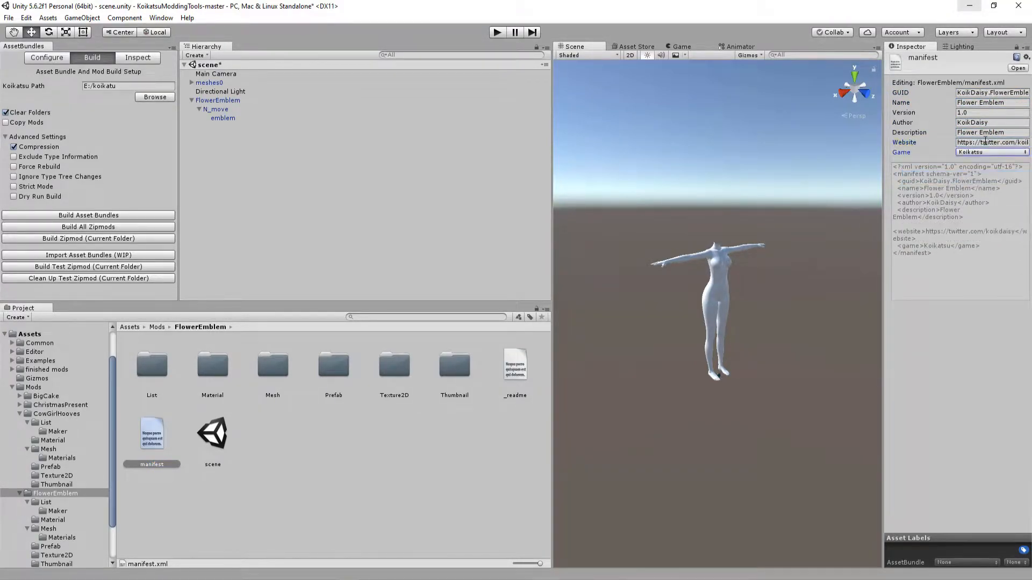
pyautogui.click(333, 365)
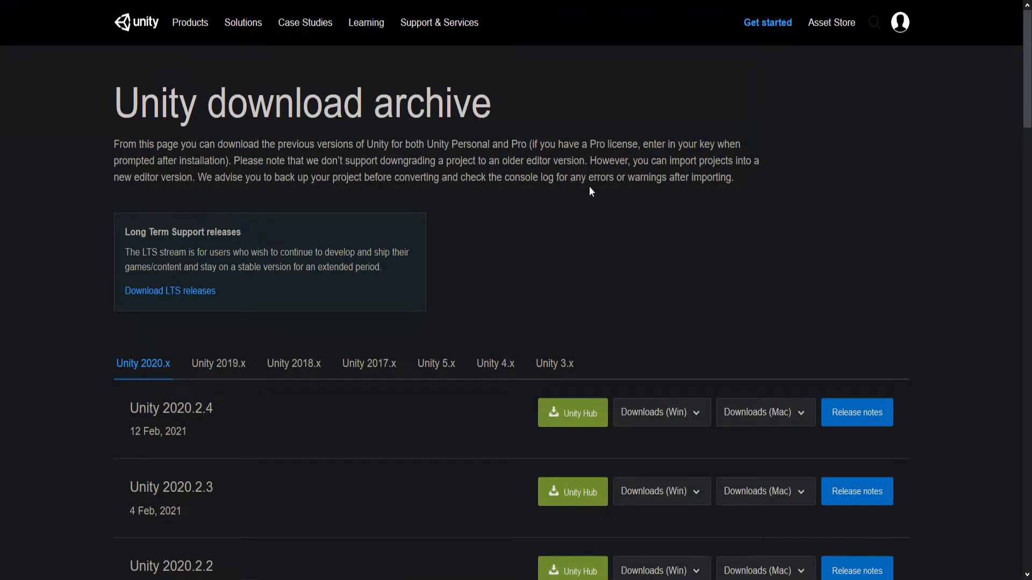
pyautogui.scroll(-2, 590, 191)
pyautogui.scroll(2, 654, 106)
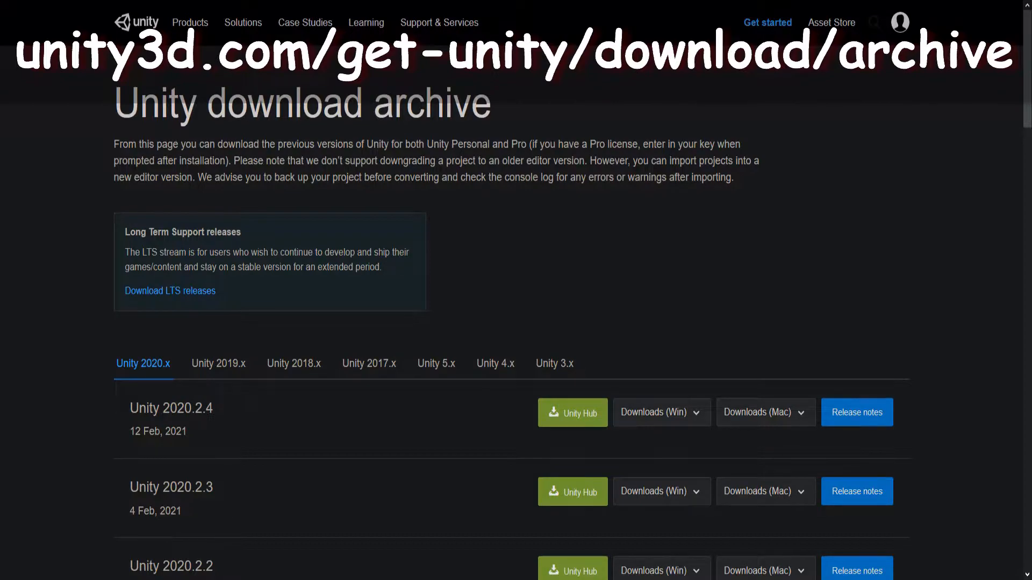
pyautogui.scroll(-2, 37, 215)
pyautogui.scroll(2, 50, 266)
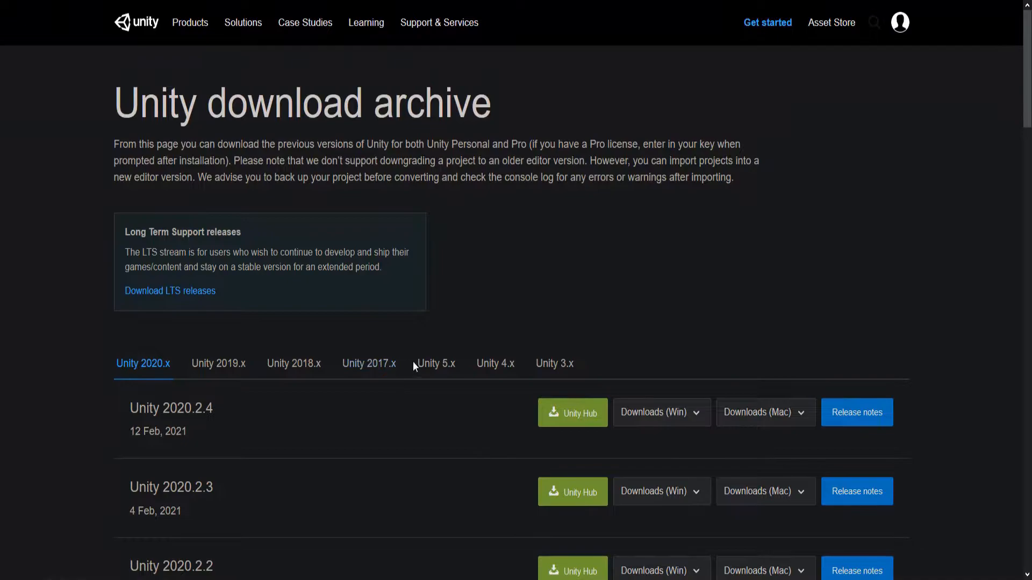
# - Find Unity 5.6.2 among the Unity 5.x releases and look at its Windows download options
pyautogui.click(429, 367)
pyautogui.scroll(-9, 346, 147)
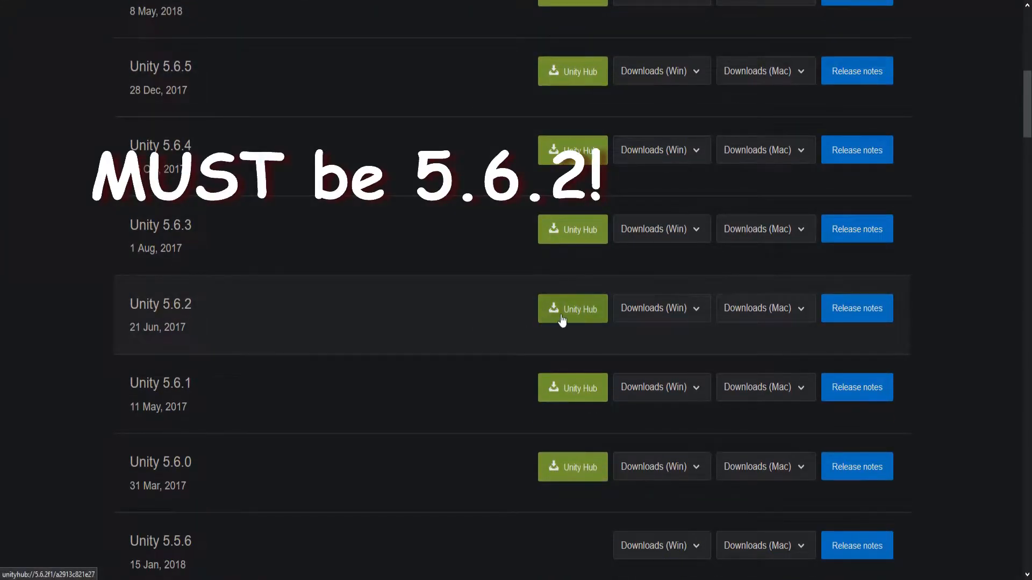
pyautogui.click(683, 313)
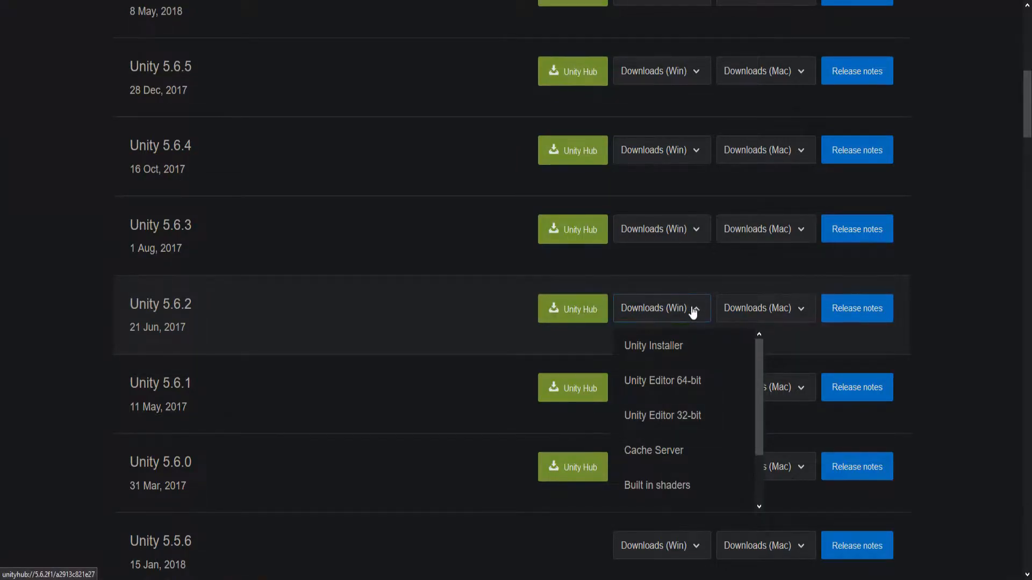
pyautogui.click(644, 312)
pyautogui.click(701, 317)
pyautogui.click(703, 316)
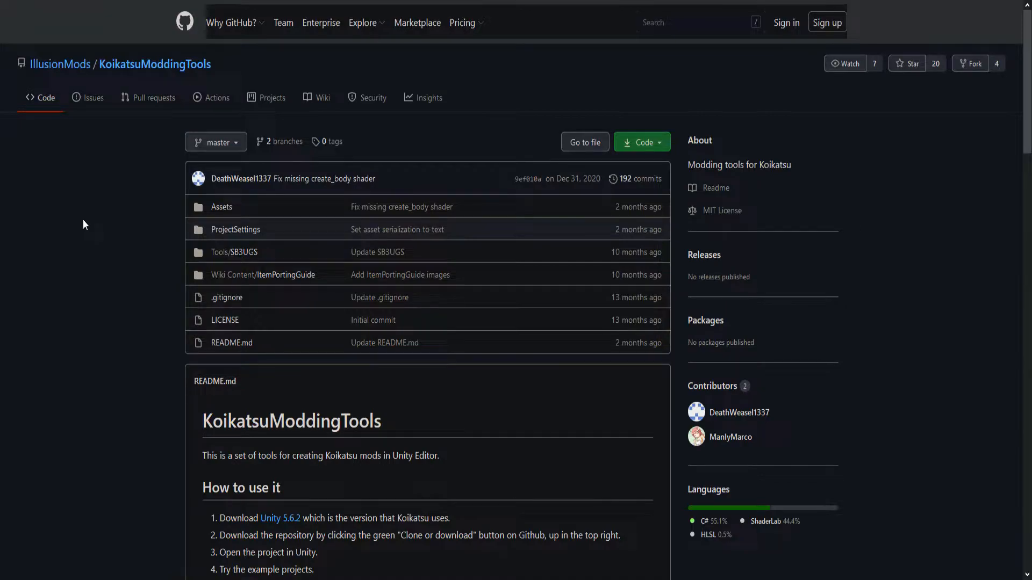
# - Look at the code download options of the KoikatsuModdingTools repository
pyautogui.scroll(-3, 92, 270)
pyautogui.scroll(3, 90, 269)
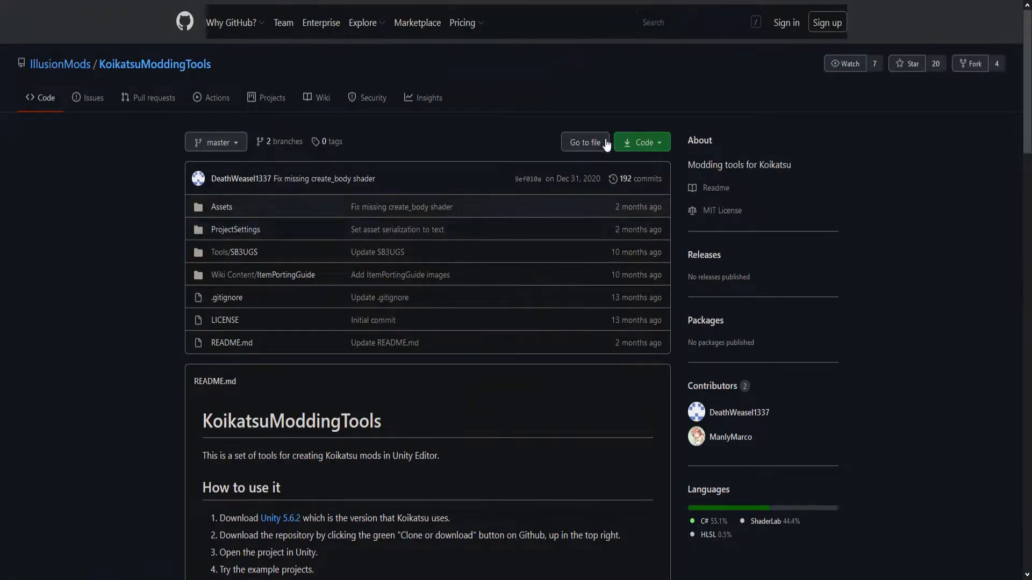
pyautogui.click(660, 145)
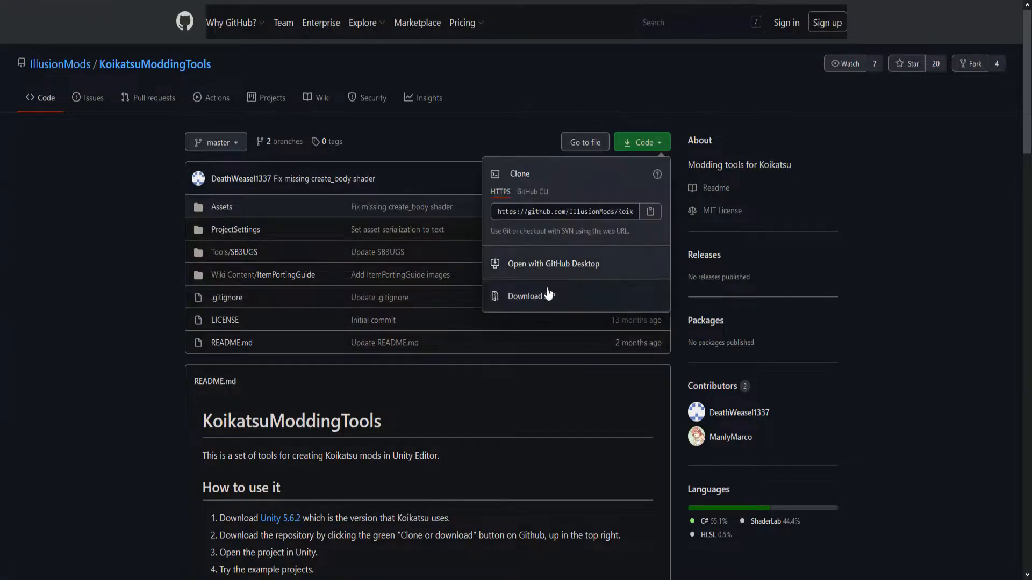
pyautogui.click(917, 205)
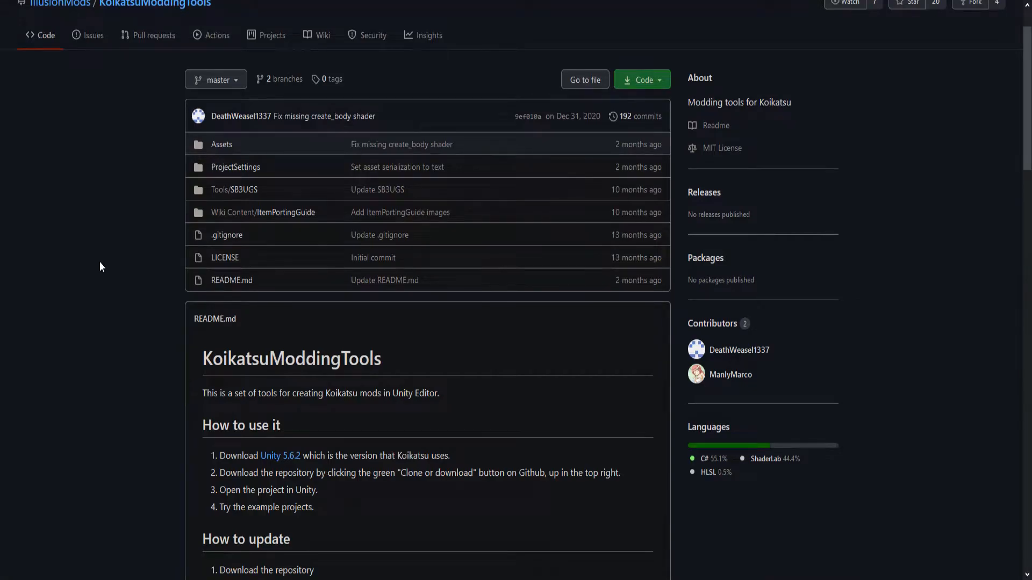
pyautogui.scroll(2, 98, 261)
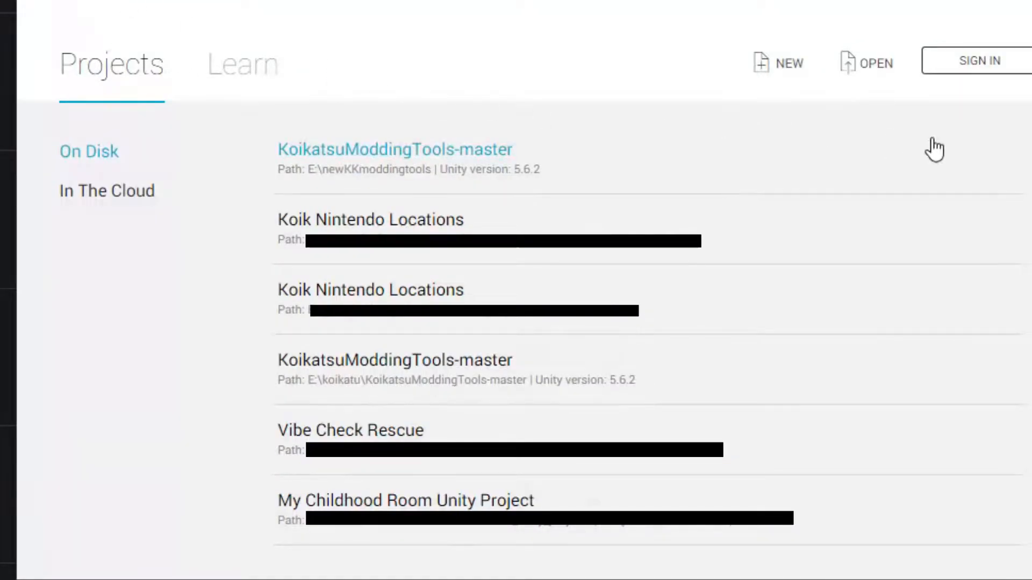
# - Open the KoikatsuModdingTools-master folder from newKKmoddingtools as an existing Unity project
pyautogui.click(865, 64)
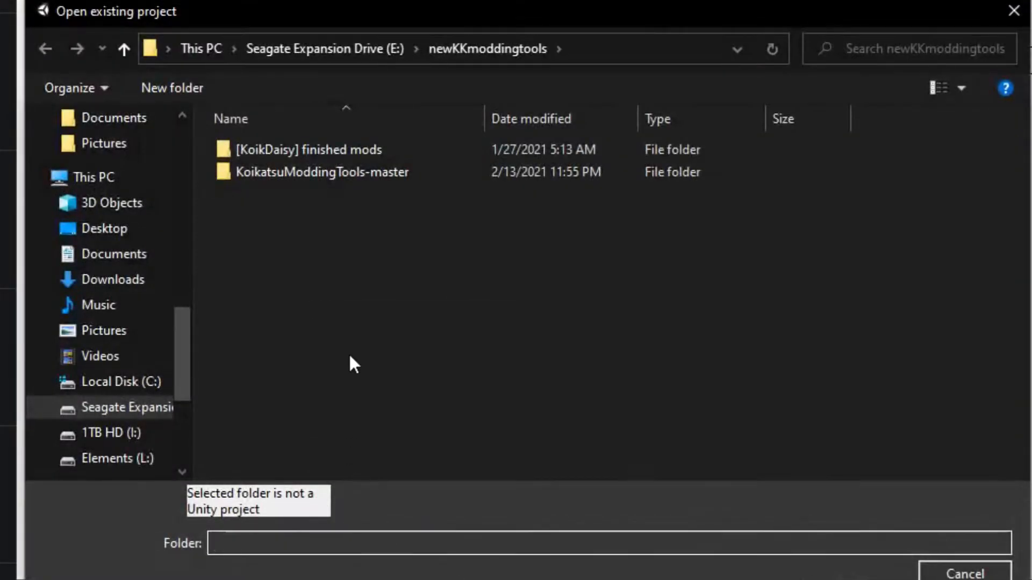
pyautogui.click(299, 172)
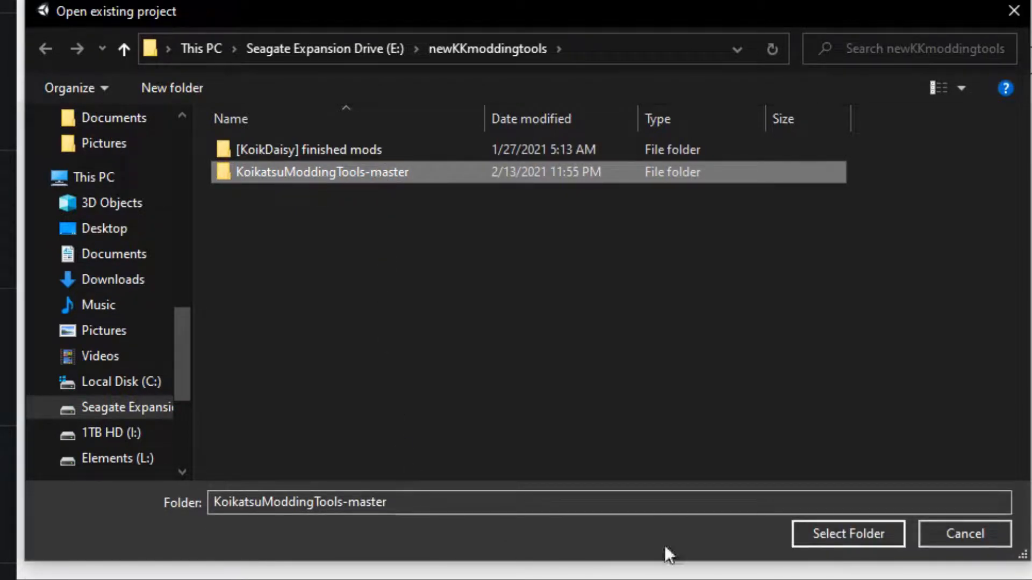
pyautogui.click(848, 534)
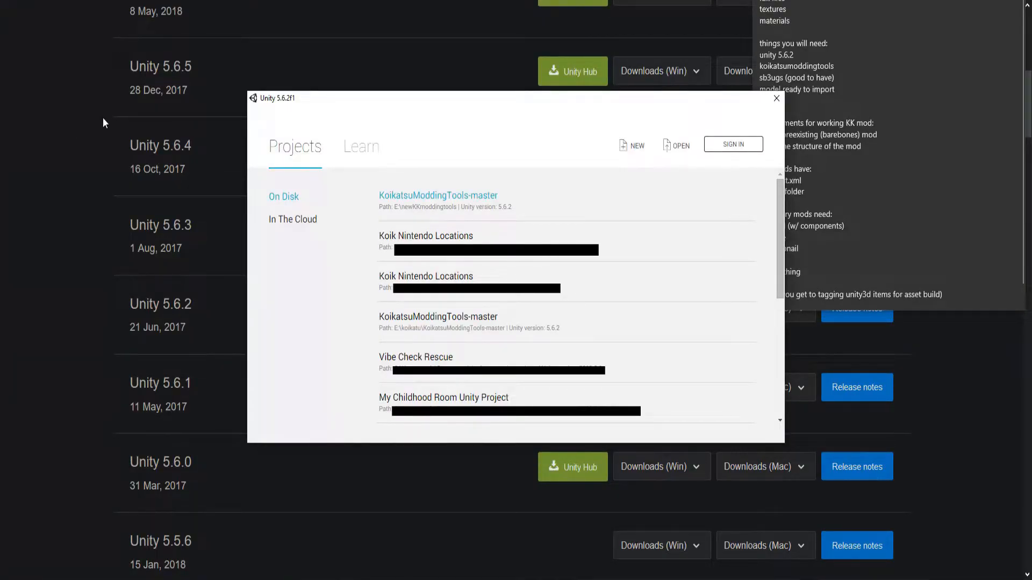
pyautogui.click(859, 74)
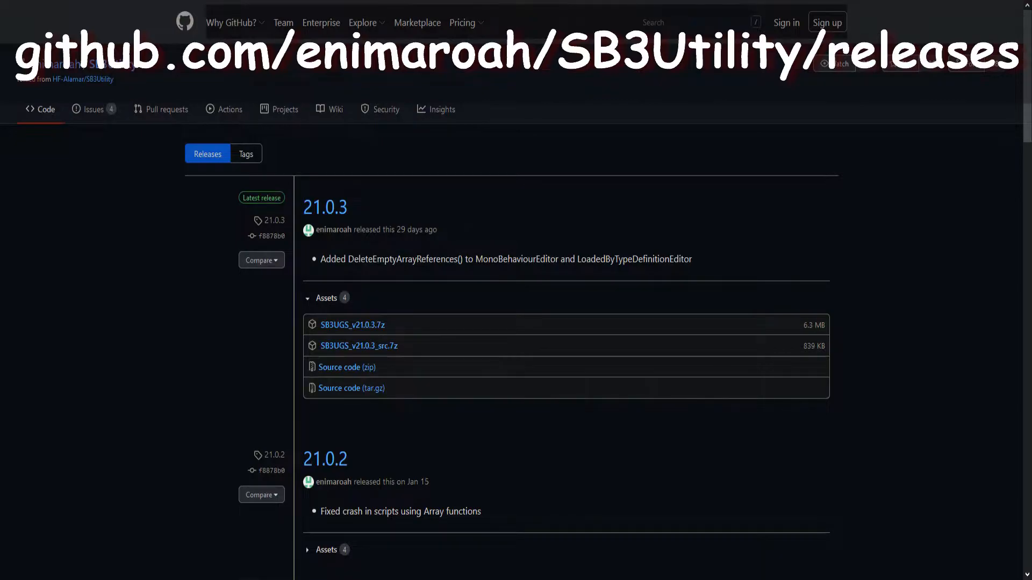
pyautogui.scroll(-1, 157, 263)
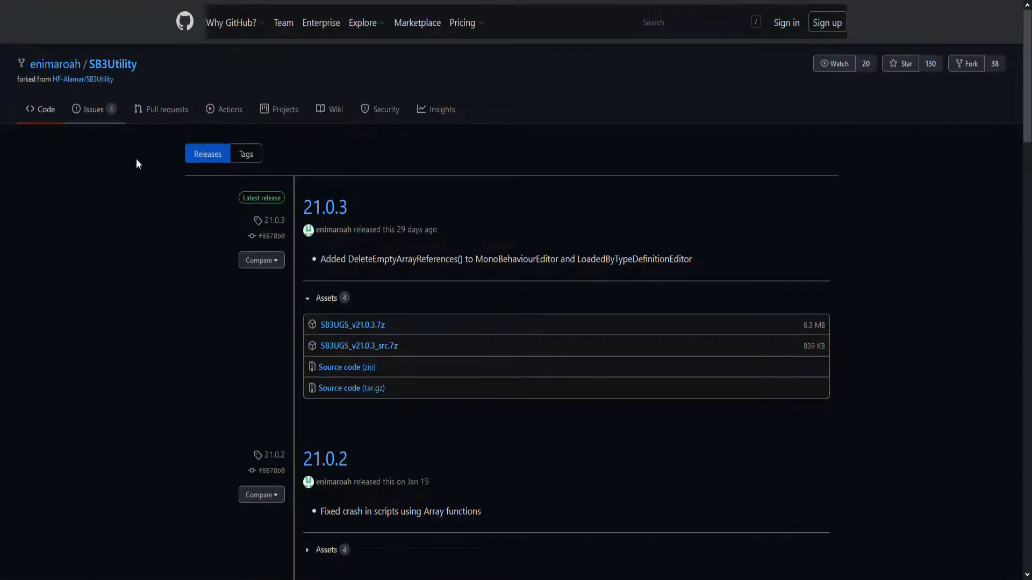
pyautogui.scroll(-3, 132, 253)
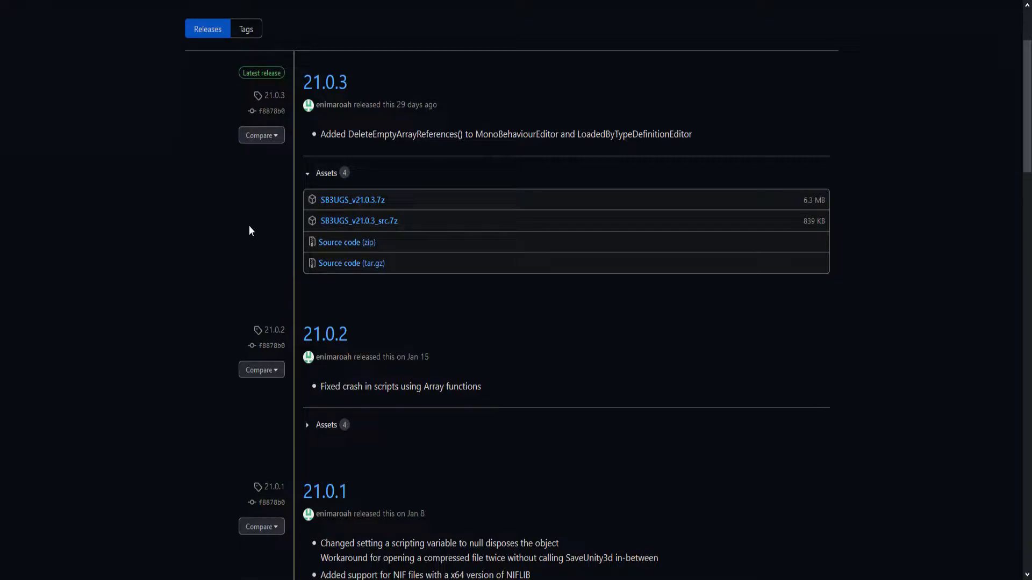
pyautogui.scroll(1, 134, 290)
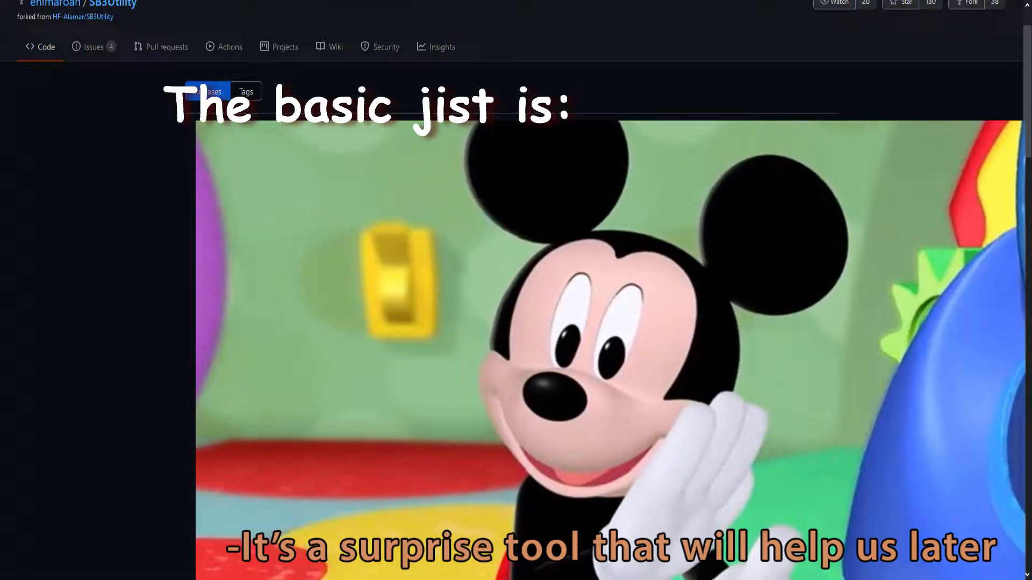
pyautogui.scroll(2, 188, 257)
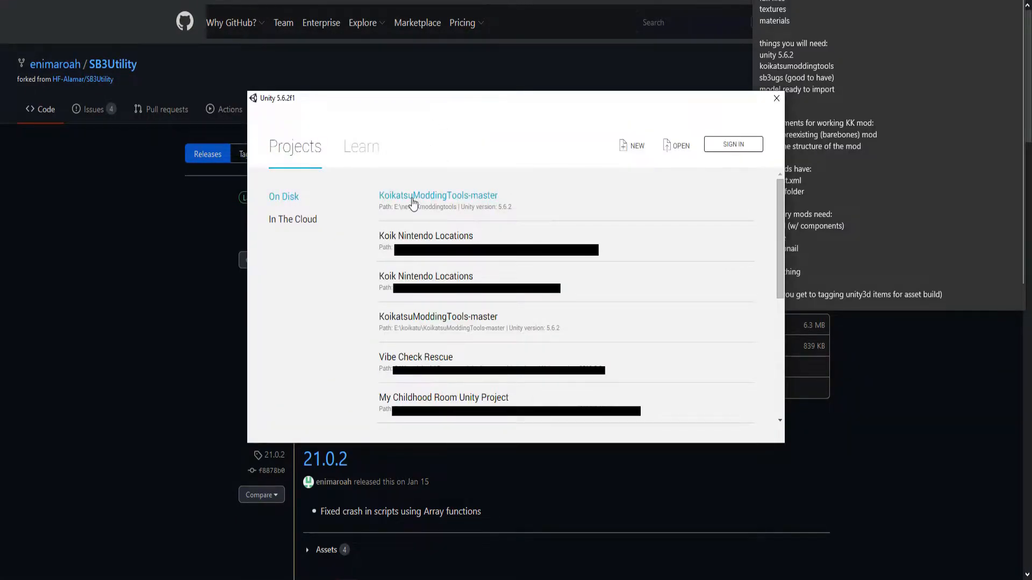
# - Open the KoikatsuModdingTools-master project stored in newKKmoddingtools and go to its Examples folder
pyautogui.click(413, 202)
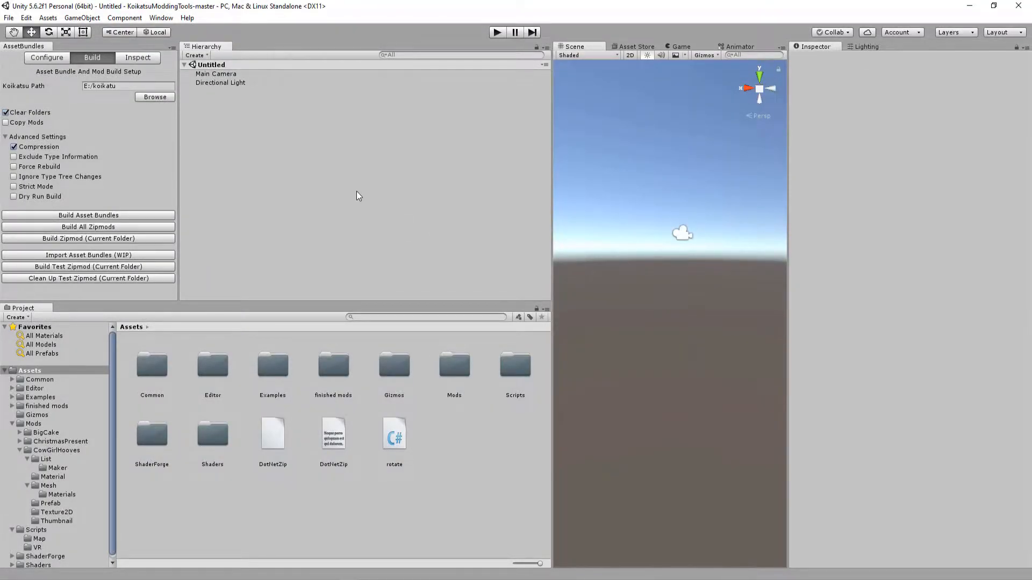
pyautogui.doubleClick(273, 366)
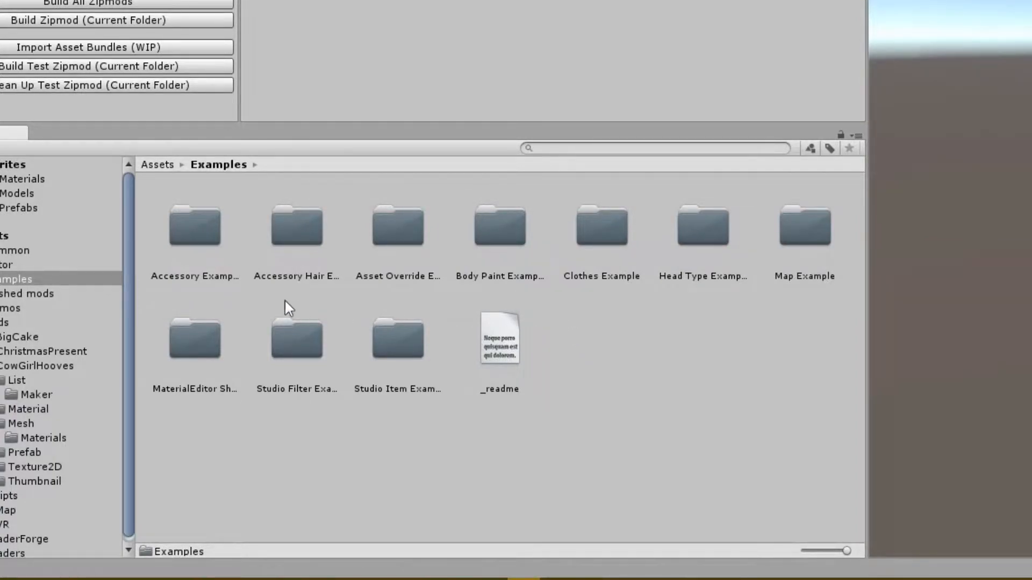
# - Look through the example mod folders, including the accessory, body paint, clothes, head type, map and studio item examples
pyautogui.click(206, 223)
pyautogui.click(299, 221)
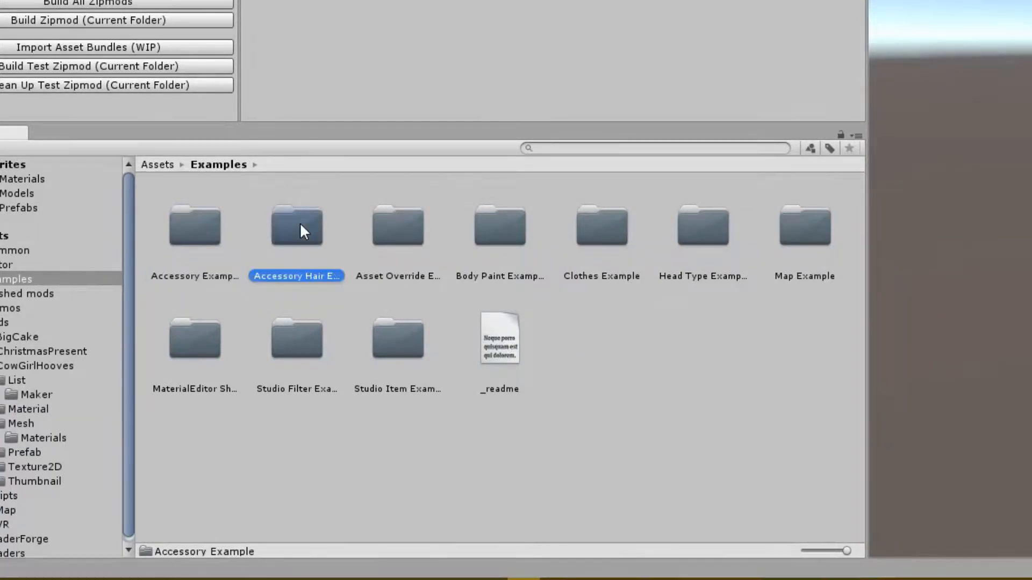
pyautogui.click(399, 220)
pyautogui.click(499, 221)
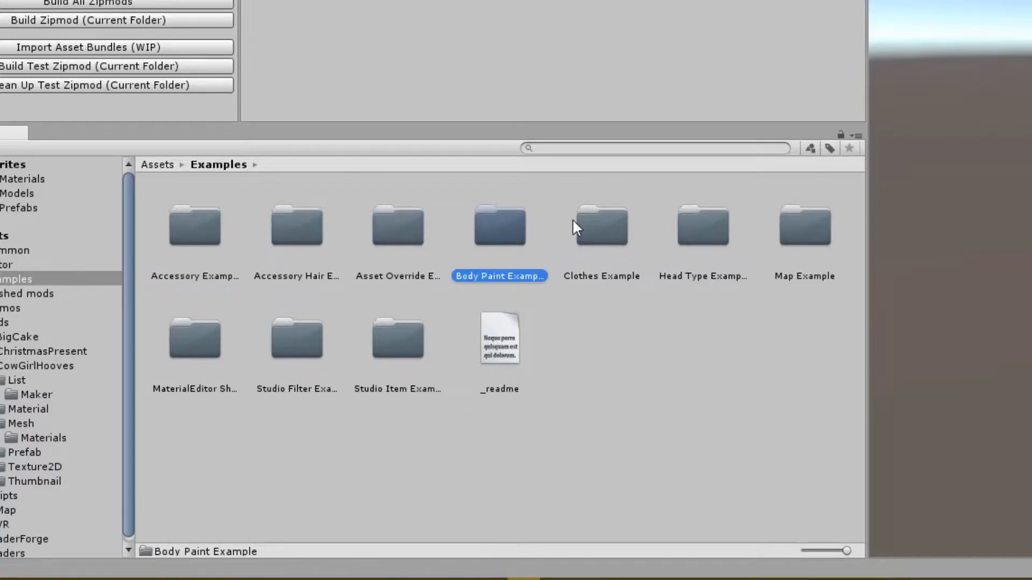
pyautogui.click(604, 225)
pyautogui.click(694, 224)
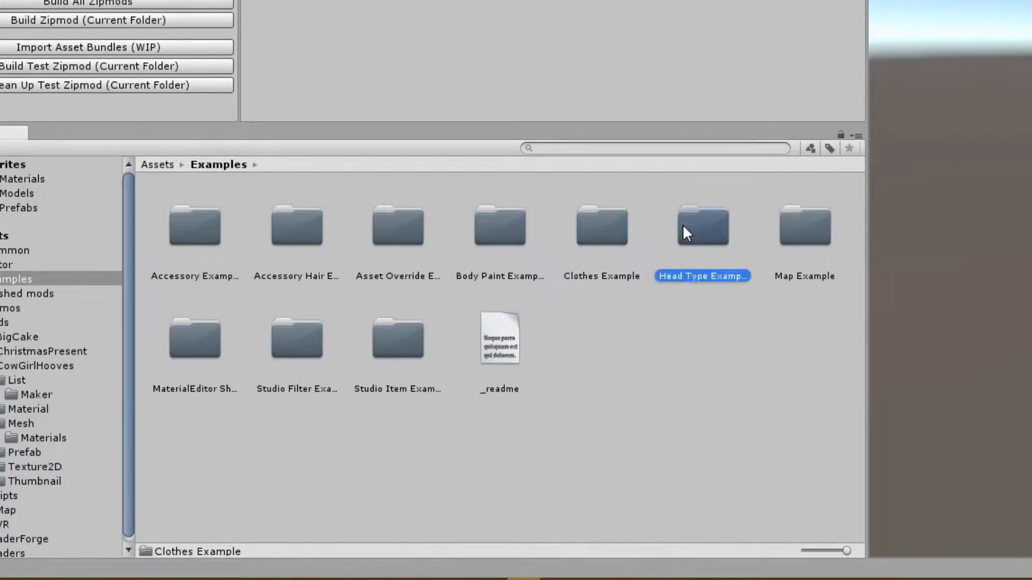
pyautogui.click(789, 232)
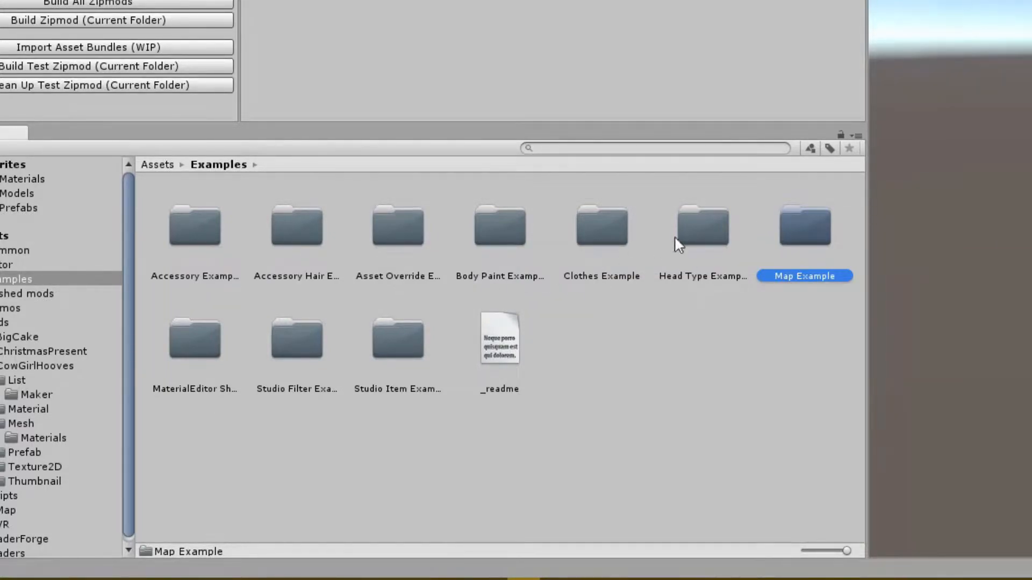
pyautogui.click(430, 379)
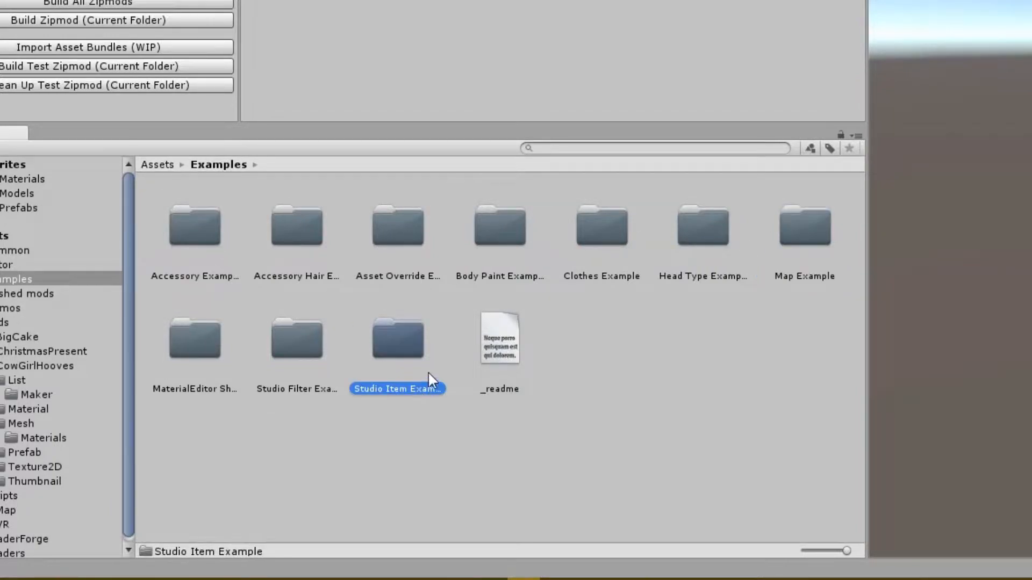
pyautogui.click(286, 245)
pyautogui.click(600, 248)
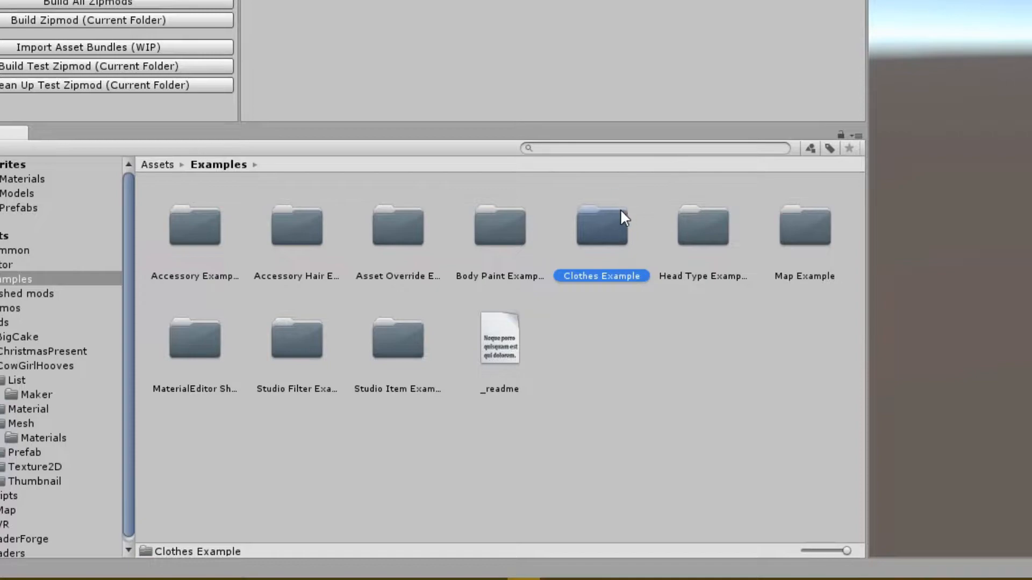
# - Show the project's Examples folder in File Explorer and open it there
pyautogui.click(578, 344)
pyautogui.rightClick(618, 380)
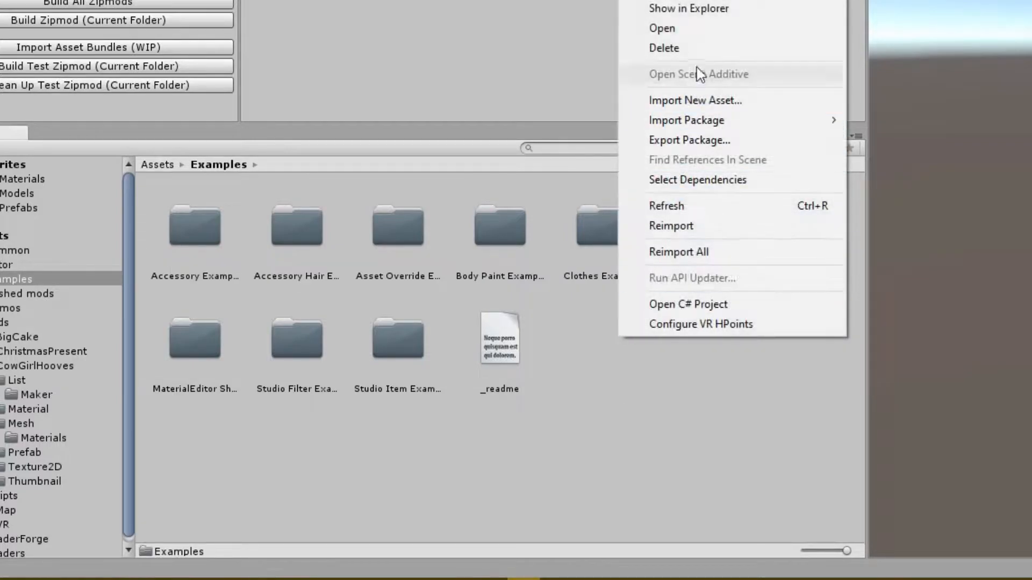
pyautogui.click(688, 9)
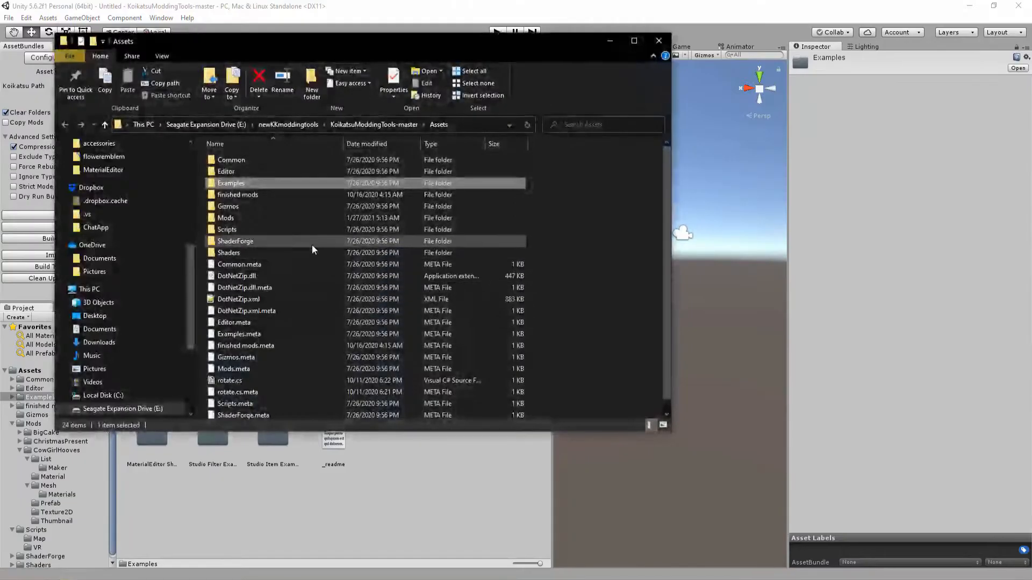
pyautogui.doubleClick(225, 183)
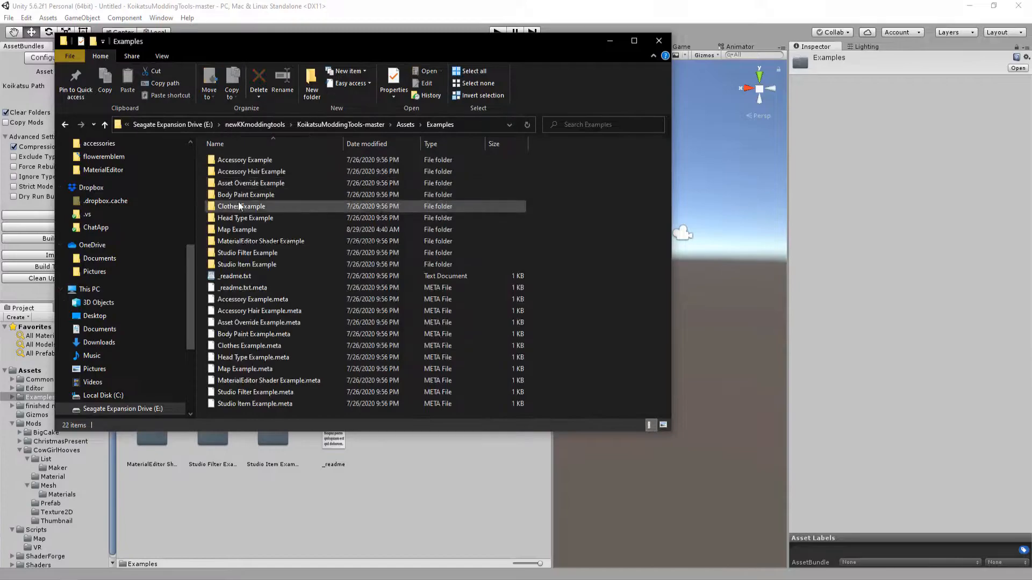
pyautogui.moveTo(579, 238); pyautogui.dragTo(602, 262)
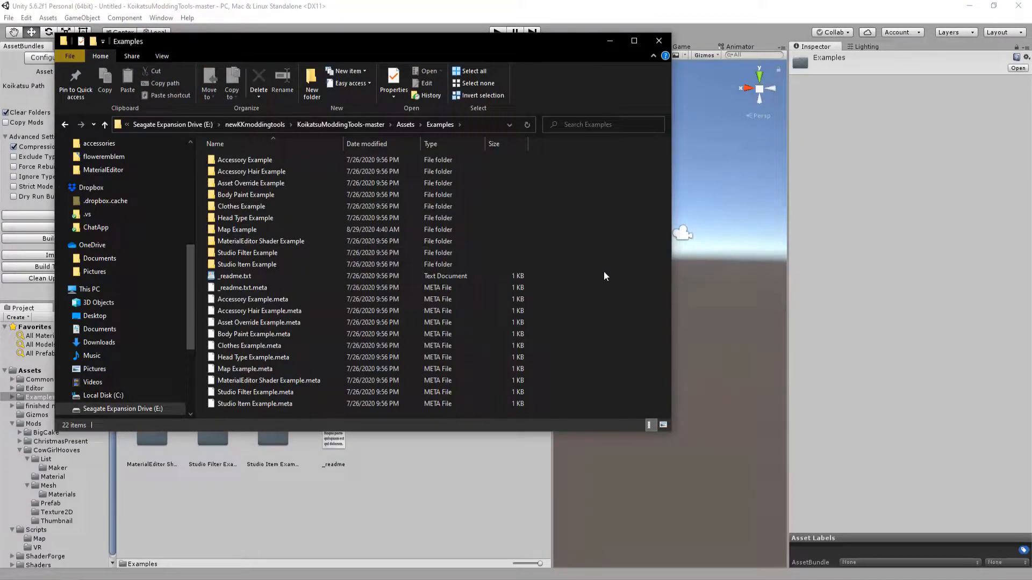
# - Copy the Accessory Example folder from Examples into the project's Assets/Mods folder
pyautogui.rightClick(259, 161)
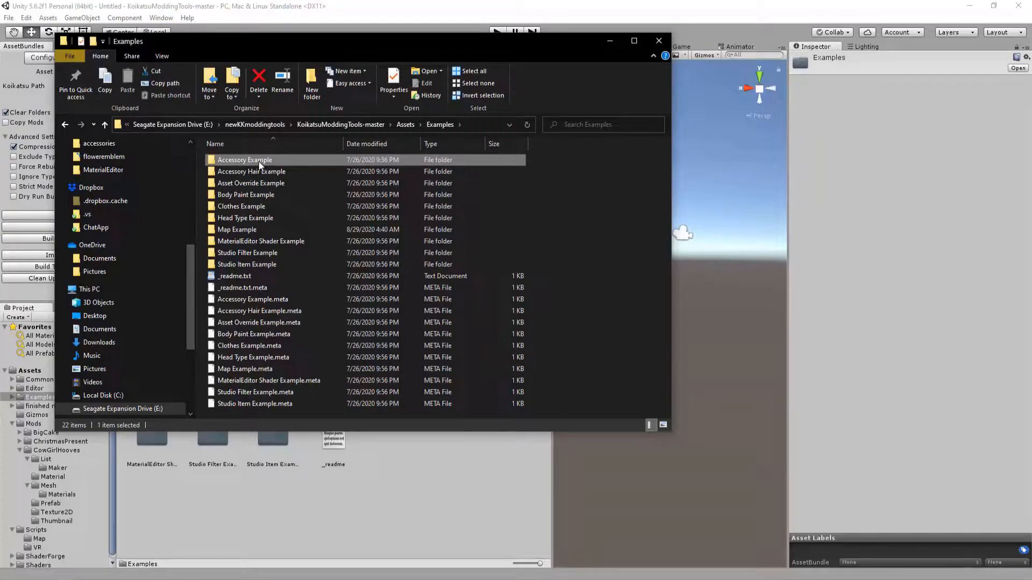
pyautogui.click(325, 485)
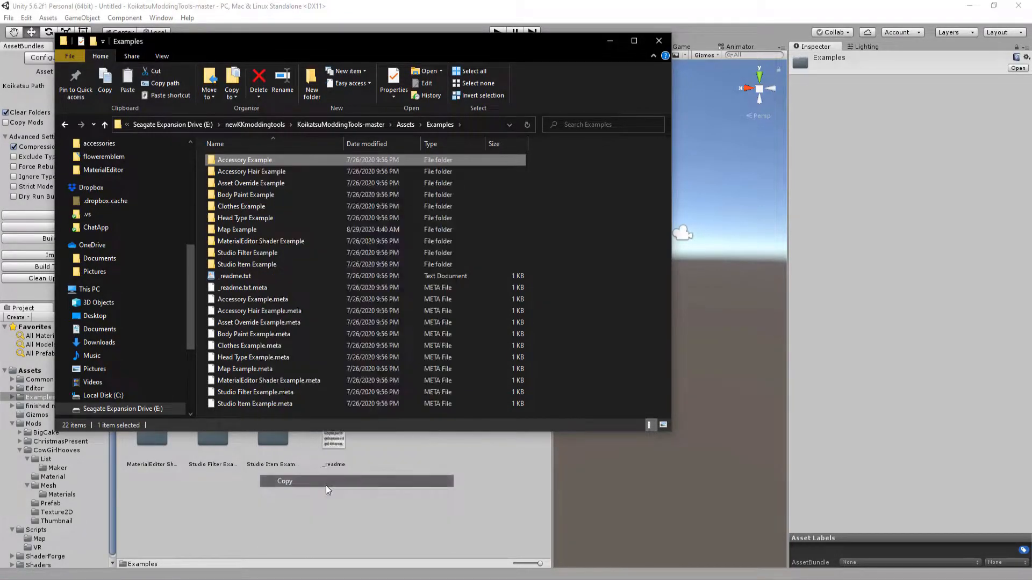
pyautogui.click(410, 126)
pyautogui.doubleClick(248, 220)
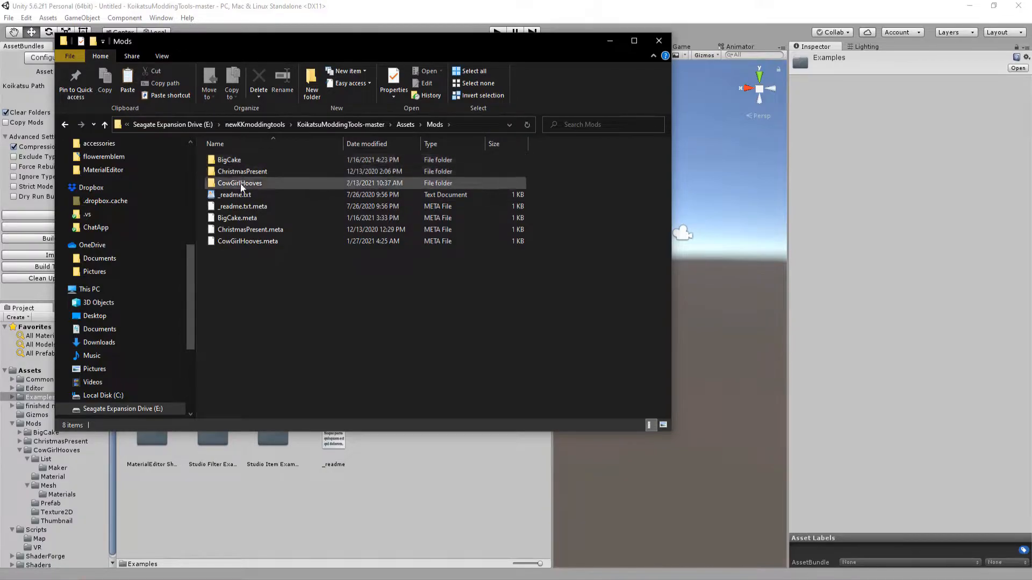
pyautogui.rightClick(248, 269)
pyautogui.click(283, 347)
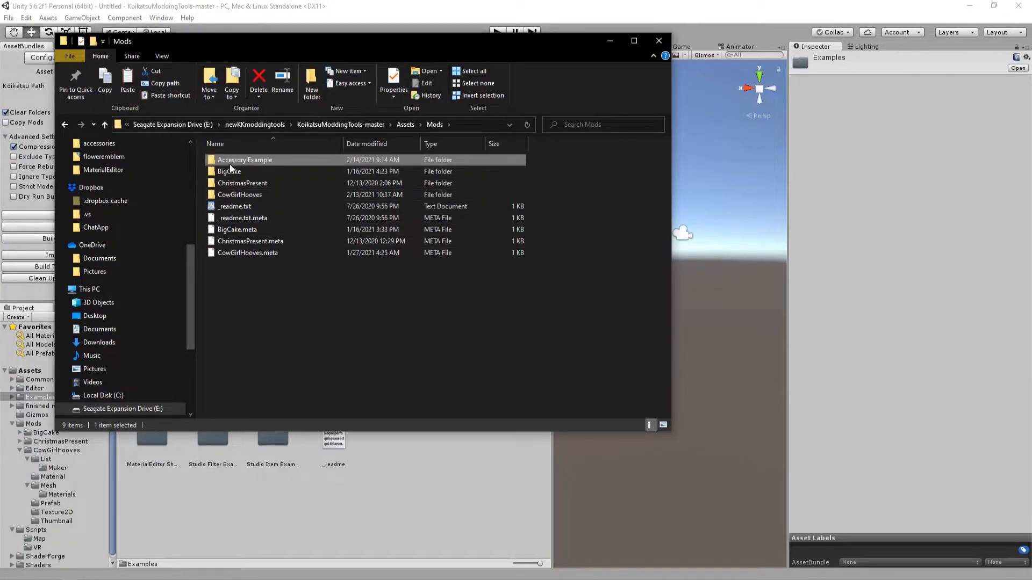
# - Rename the copied Accessory Example folder in Mods as FlowerEmblem
pyautogui.press('F2')
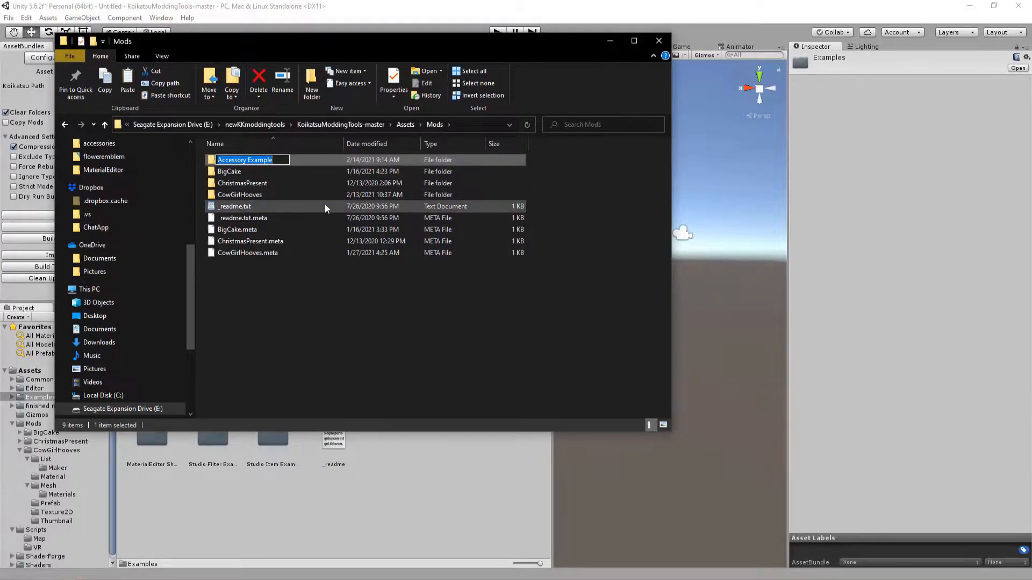
pyautogui.press('BackSpace')
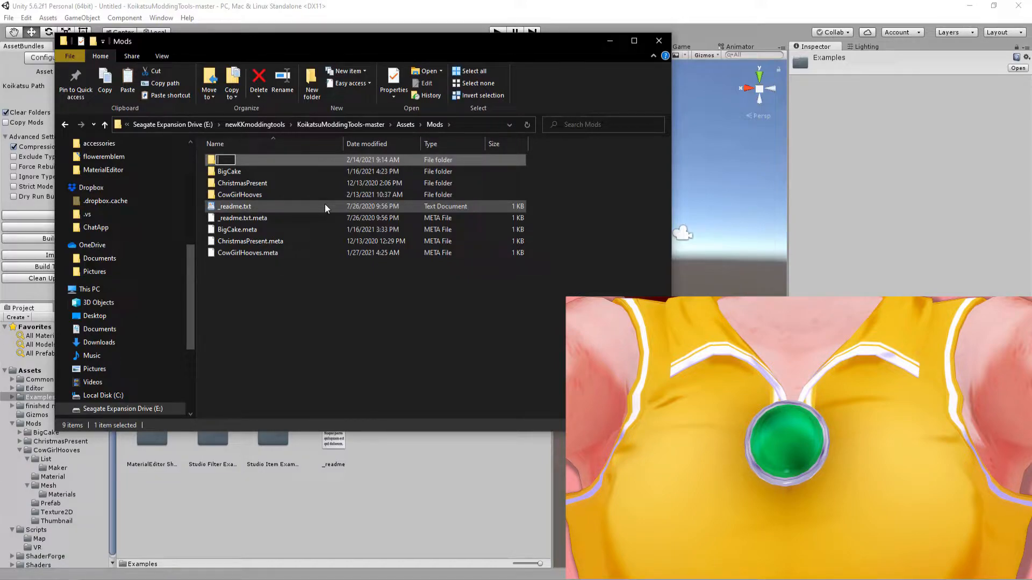
pyautogui.write('Fl')
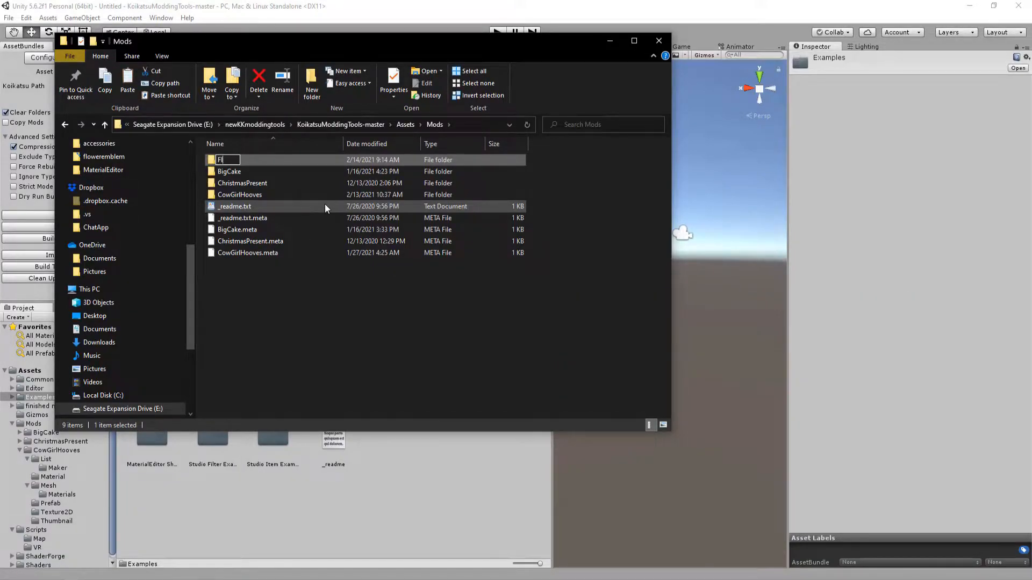
pyautogui.write('owerEmblem')
pyautogui.press('Return')
# - Open the FlowerEmblem folder in File Explorer, and also open Mods/FlowerEmblem among the assets in Unity
pyautogui.doubleClick(263, 194)
pyautogui.moveTo(272, 372); pyautogui.dragTo(352, 383)
pyautogui.click(399, 538)
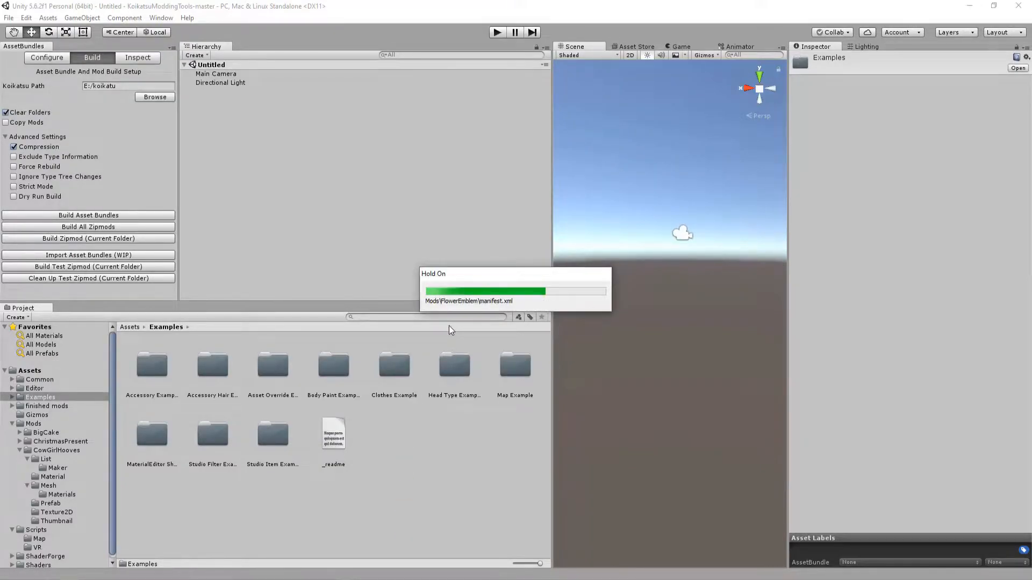
pyautogui.click(127, 328)
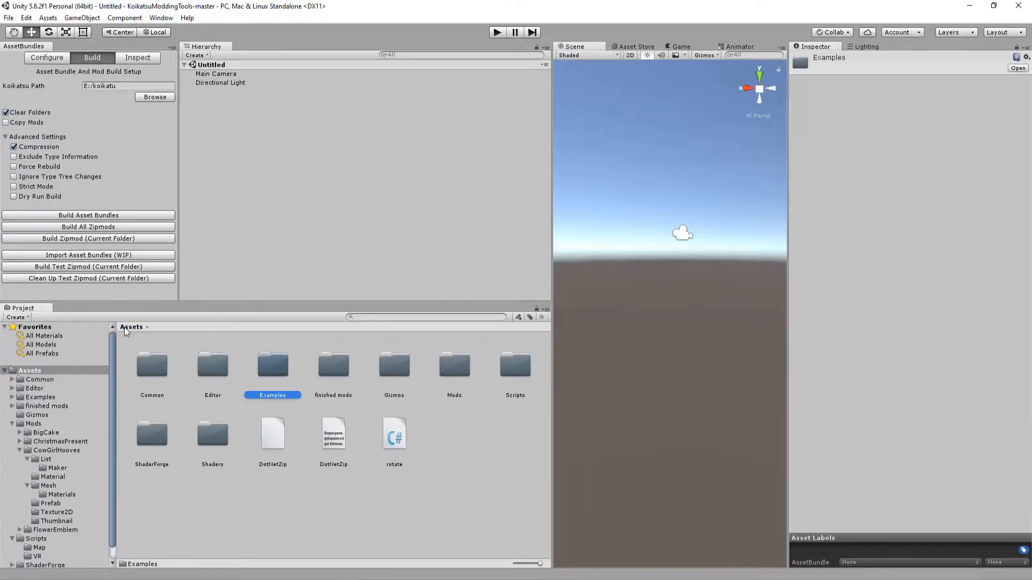
pyautogui.doubleClick(454, 371)
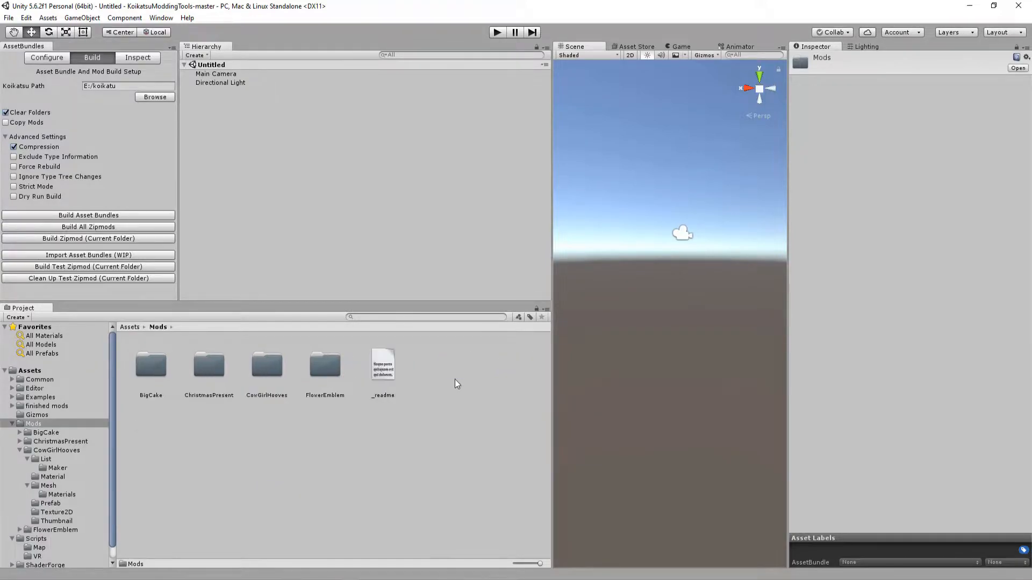
pyautogui.doubleClick(326, 366)
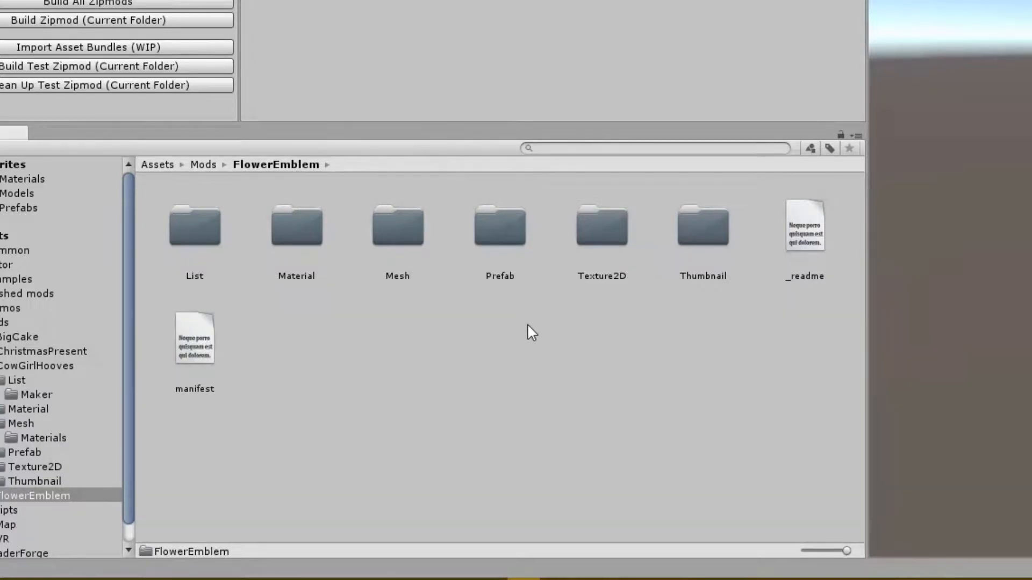
# - Look at the list file inside the FlowerEmblem mod's List/Maker folder and return to the mod folder
pyautogui.doubleClick(191, 237)
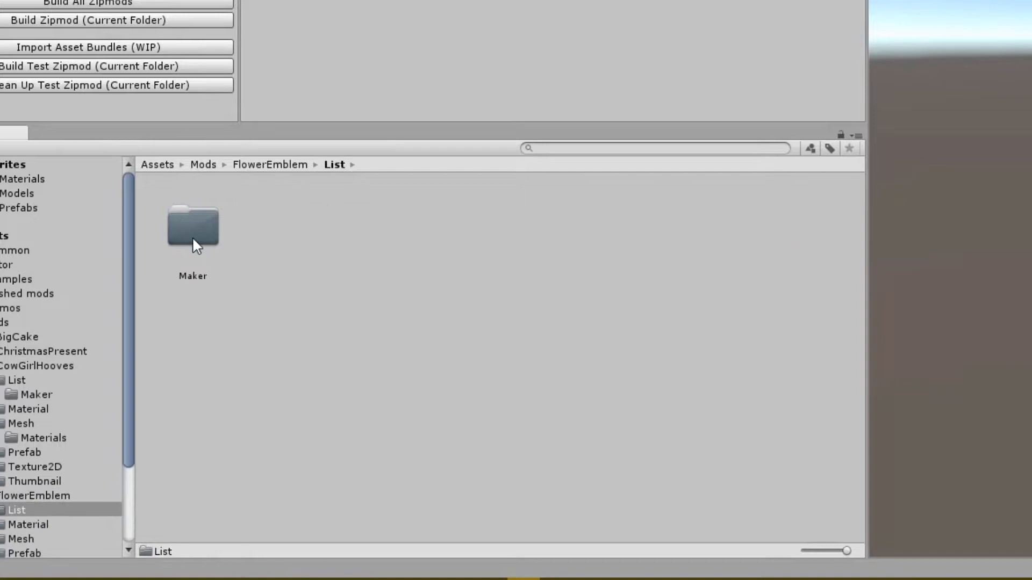
pyautogui.doubleClick(192, 237)
pyautogui.click(332, 165)
pyautogui.click(281, 165)
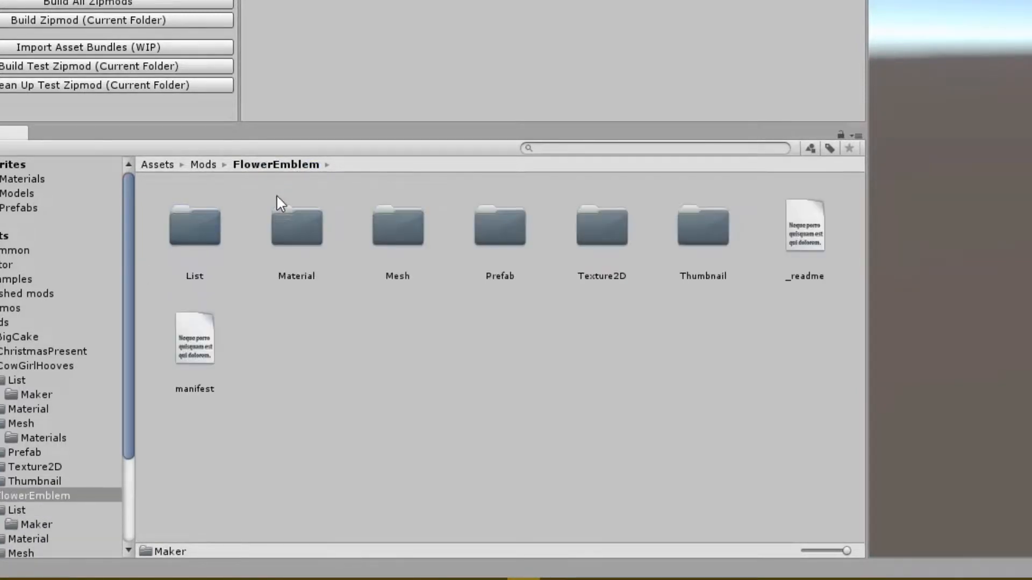
pyautogui.doubleClick(183, 233)
pyautogui.doubleClick(188, 231)
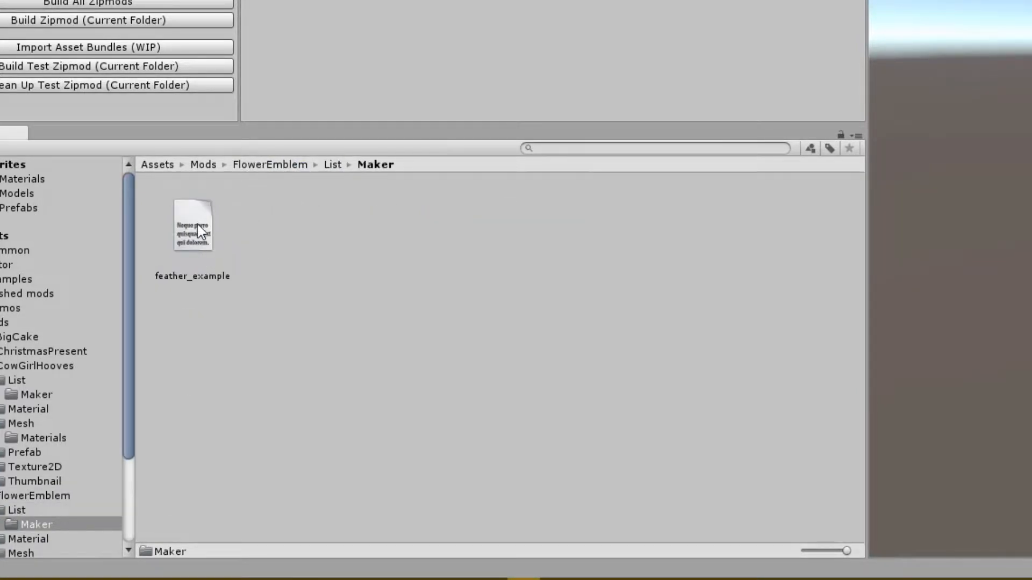
pyautogui.click(332, 165)
pyautogui.click(270, 165)
# - Examine the FlowerEmblem mod's Material, Mesh, Prefab, Texture2D and Thumbnail folders, looking inside Mesh and Prefab
pyautogui.click(296, 226)
pyautogui.click(397, 226)
pyautogui.click(500, 226)
pyautogui.click(602, 225)
pyautogui.click(718, 228)
pyautogui.doubleClick(402, 229)
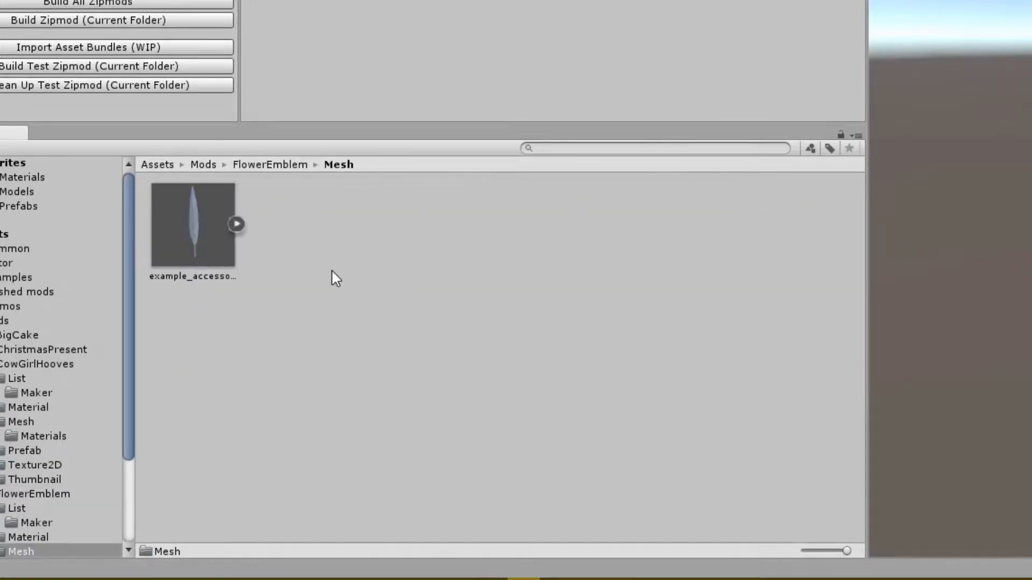
pyautogui.click(270, 165)
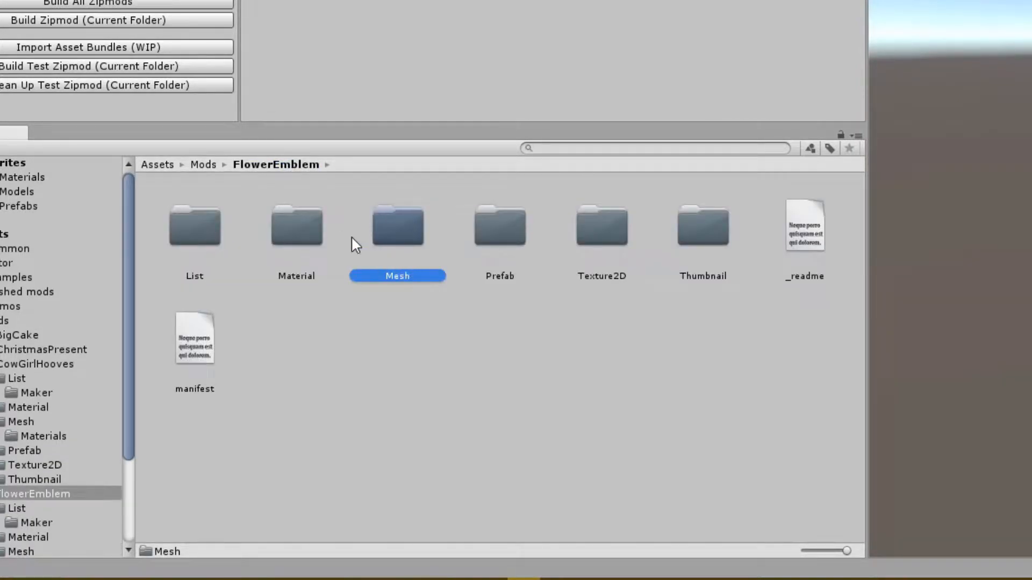
pyautogui.doubleClick(513, 243)
pyautogui.click(276, 164)
pyautogui.click(580, 385)
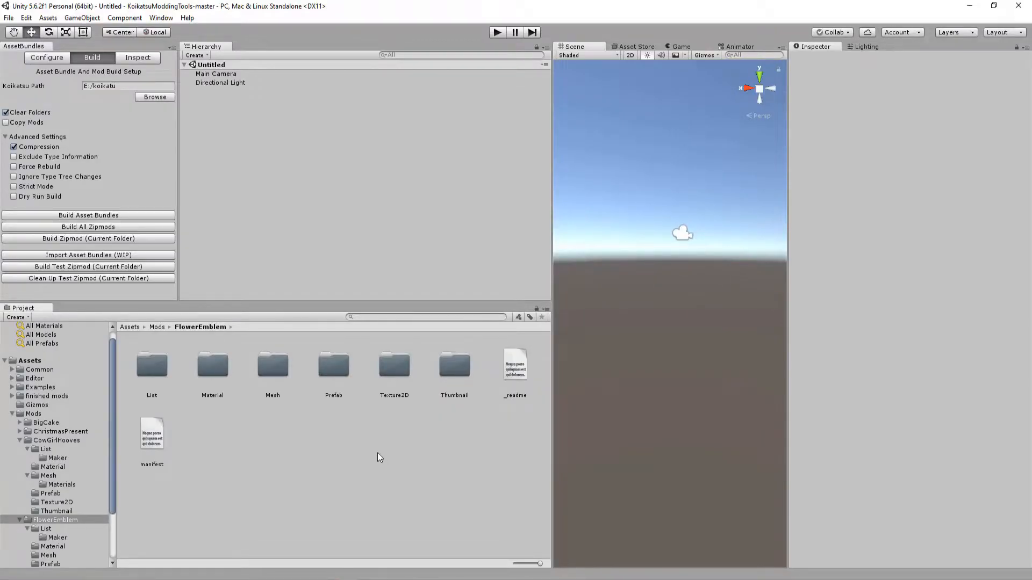
# - Switch to Blender and inspect the FlowerEmblem model together with its floweremblemTex.png texture and emblem material nodes
pyautogui.click(60, 576)
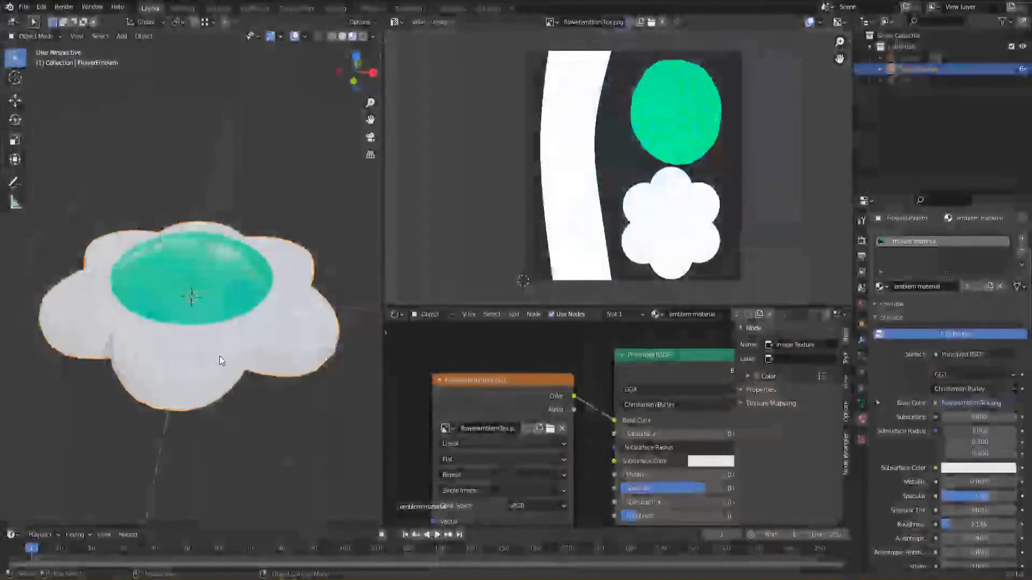
pyautogui.moveTo(171, 331)
pyautogui.mouseDown(button='middle')
pyautogui.moveTo(227, 376)
pyautogui.moveTo(272, 362)
pyautogui.moveTo(305, 340)
pyautogui.moveTo(285, 326)
pyautogui.moveTo(195, 328)
pyautogui.moveTo(170, 353)
pyautogui.moveTo(212, 366)
pyautogui.moveTo(221, 382)
pyautogui.moveTo(147, 382)
pyautogui.moveTo(139, 356)
pyautogui.moveTo(292, 271)
pyautogui.moveTo(272, 295)
pyautogui.moveTo(170, 343)
pyautogui.mouseUp(button='middle')
pyautogui.scroll(-4, 236, 341)
pyautogui.moveTo(679, 138); pyautogui.dragTo(676, 139, button='middle')
pyautogui.scroll(-4, 538, 363)
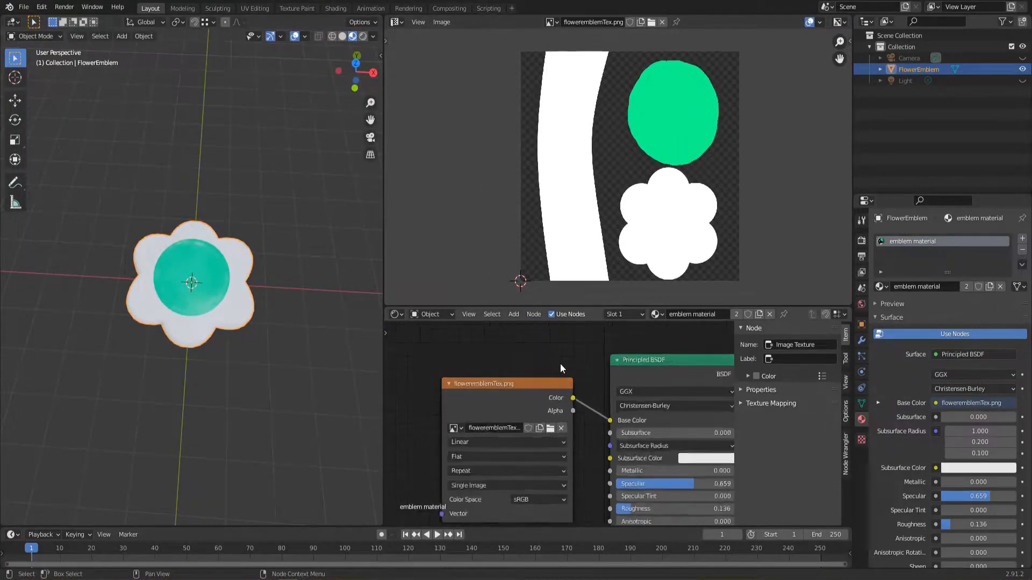
pyautogui.moveTo(248, 293); pyautogui.dragTo(239, 228, button='middle')
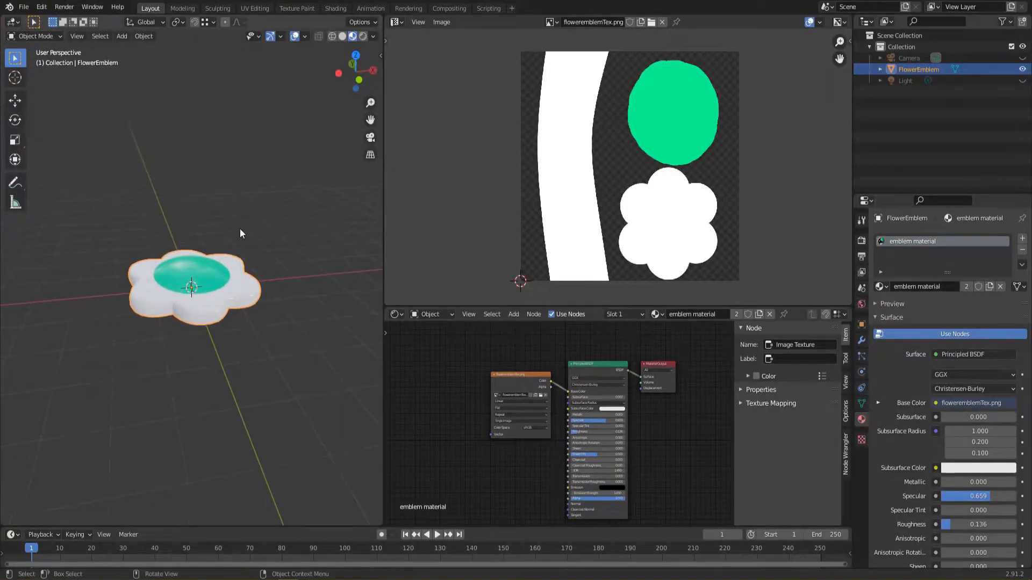
# - Look at the FBX export settings for the FlowerEmblem model and leave them without exporting
pyautogui.click(23, 7)
pyautogui.moveTo(52, 171)
pyautogui.click(143, 238)
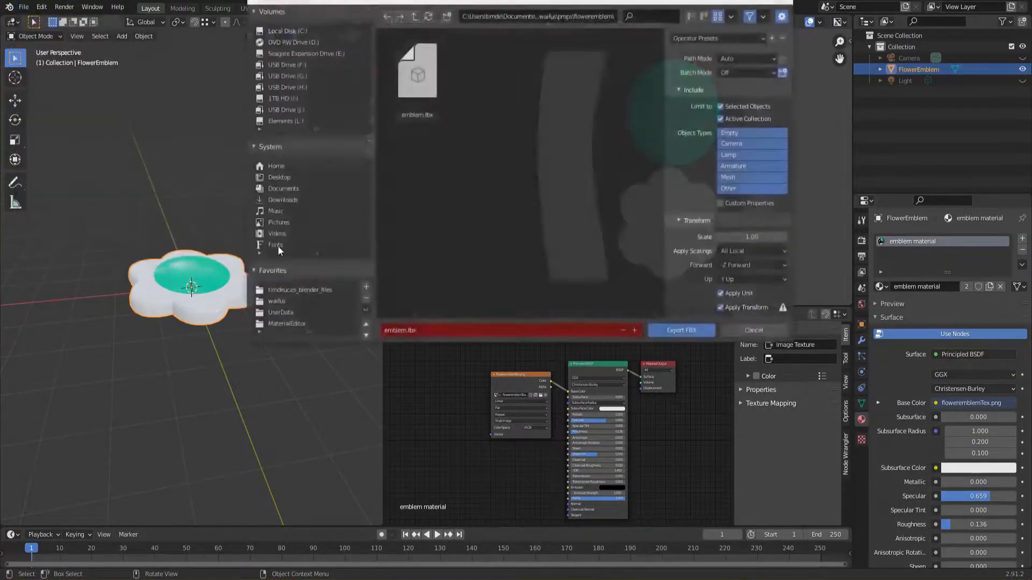
pyautogui.click(749, 330)
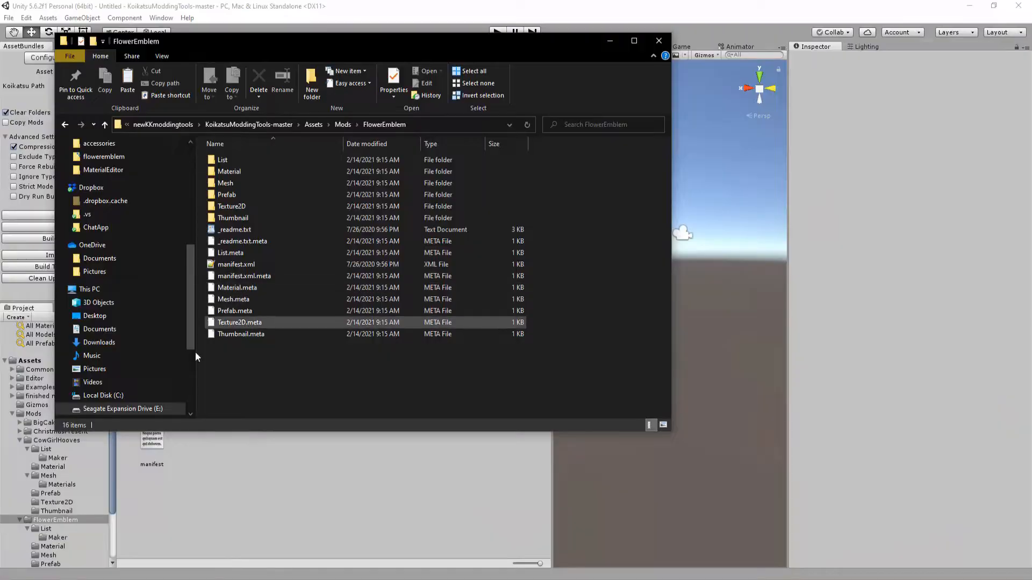
# - Copy emblem.fbx and floweremblemTex.png from the emblem source folder into the FlowerEmblem mod's Mesh folder
pyautogui.doubleClick(237, 183)
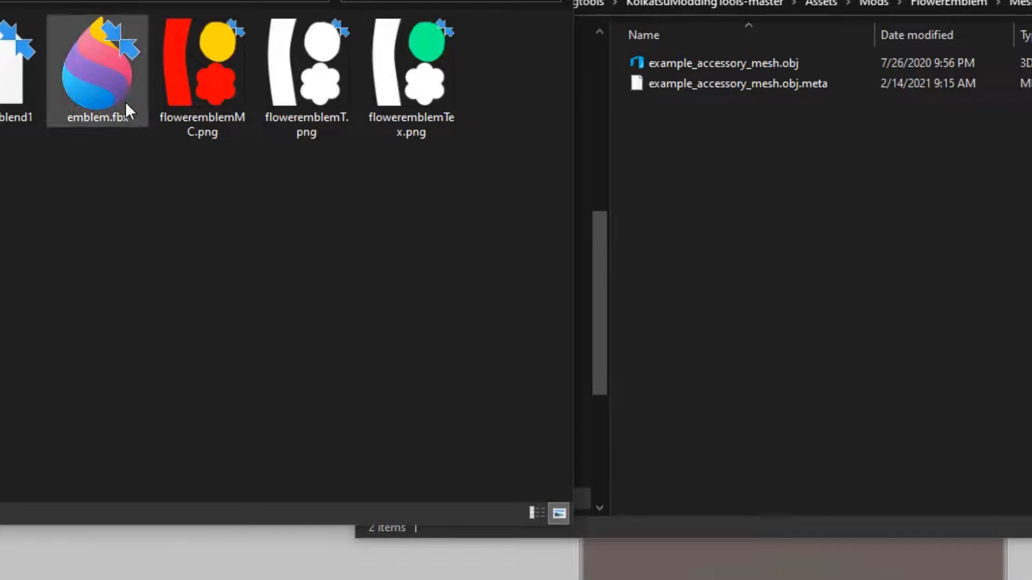
pyautogui.click(104, 78)
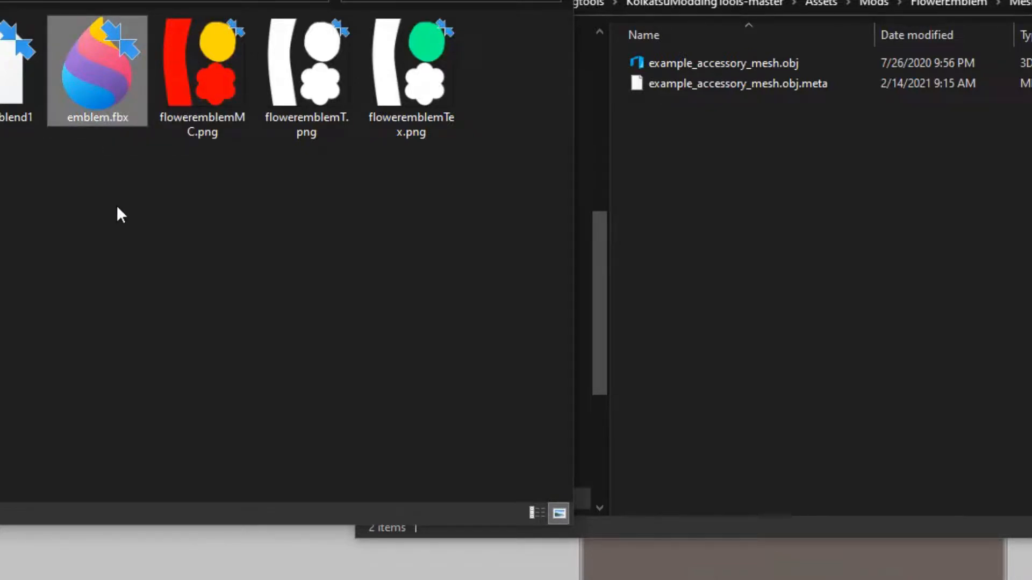
pyautogui.keyDown('ctrl'); pyautogui.click(429, 93); pyautogui.keyUp('ctrl')
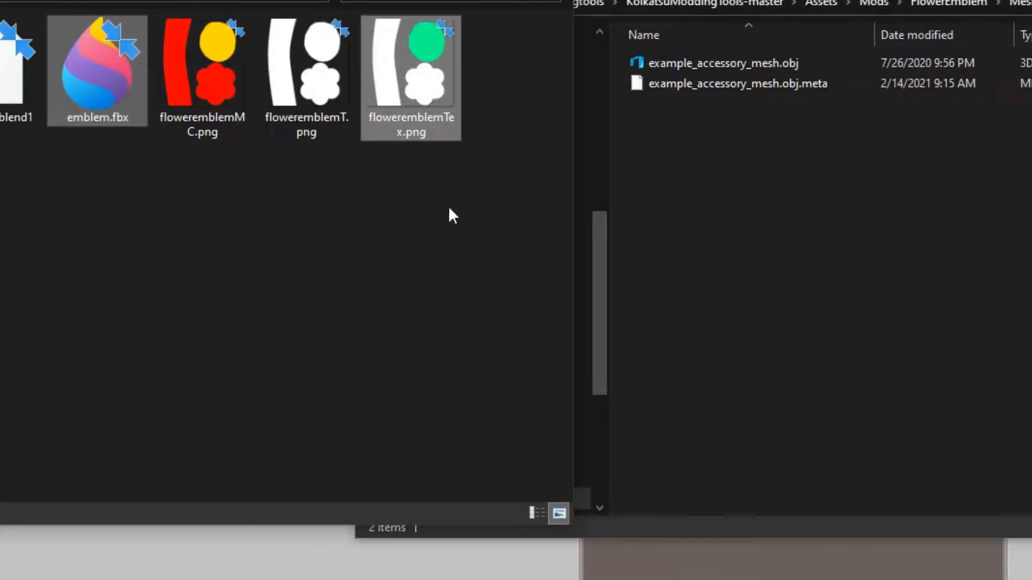
pyautogui.click(356, 205)
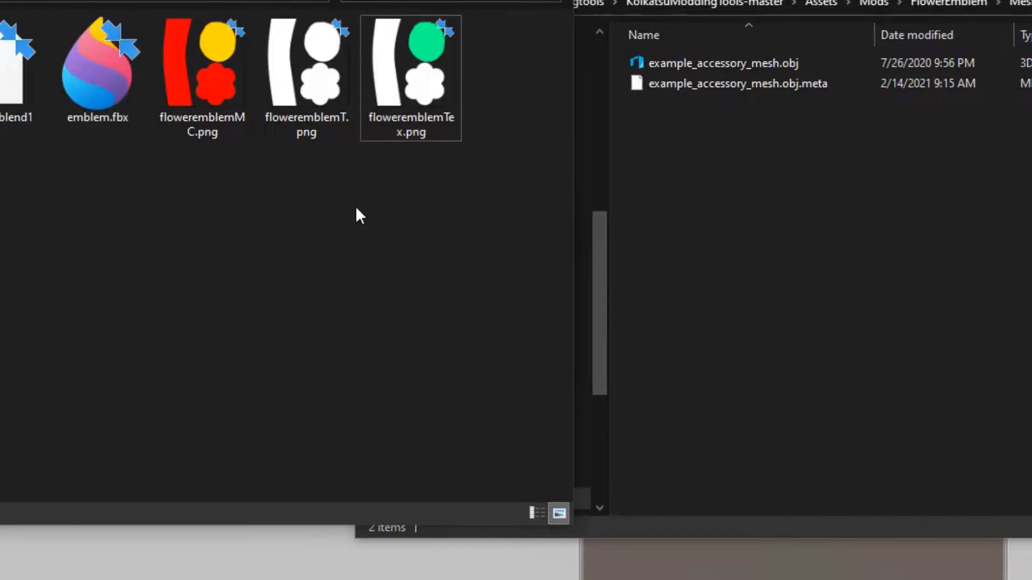
pyautogui.click(103, 78)
pyautogui.keyDown('ctrl'); pyautogui.click(394, 85); pyautogui.keyUp('ctrl')
pyautogui.moveTo(102, 78); pyautogui.dragTo(810, 198)
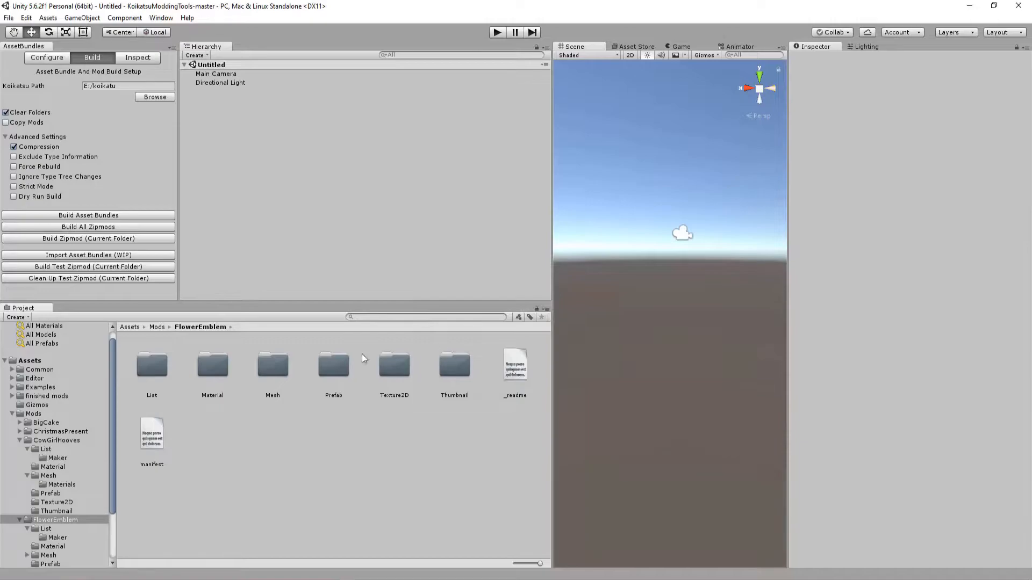
# - Switch to Unity and examine the imported emblem model and its floweremblemTex material inside the FlowerEmblem Mesh folder
pyautogui.doubleClick(278, 369)
pyautogui.click(208, 376)
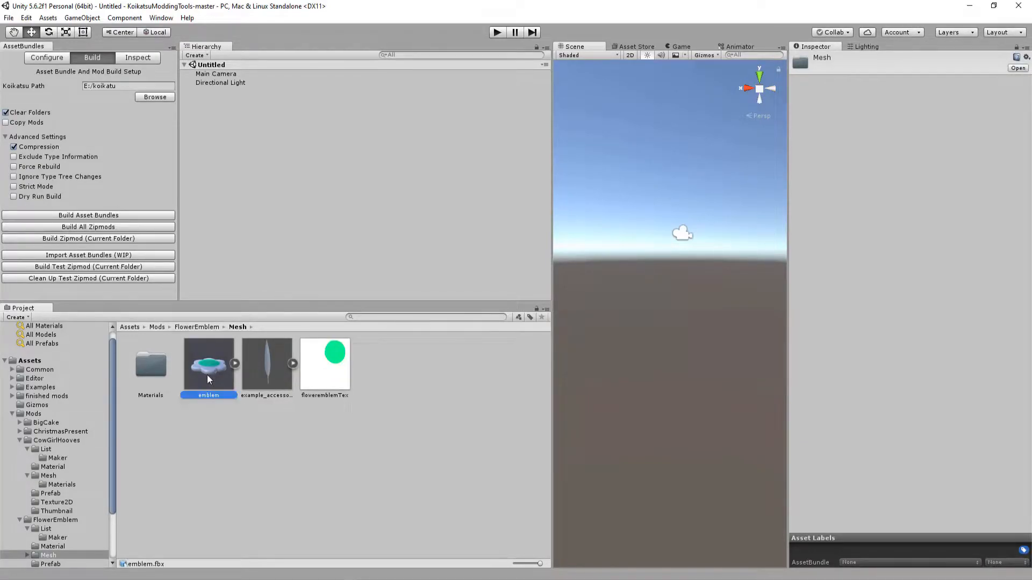
pyautogui.doubleClick(144, 357)
pyautogui.click(151, 362)
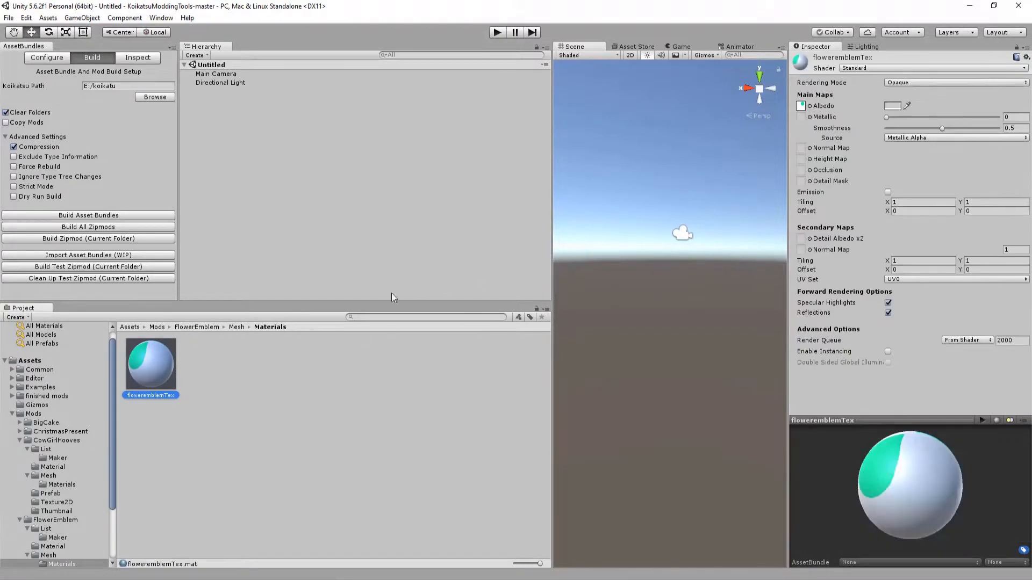
pyautogui.click(237, 326)
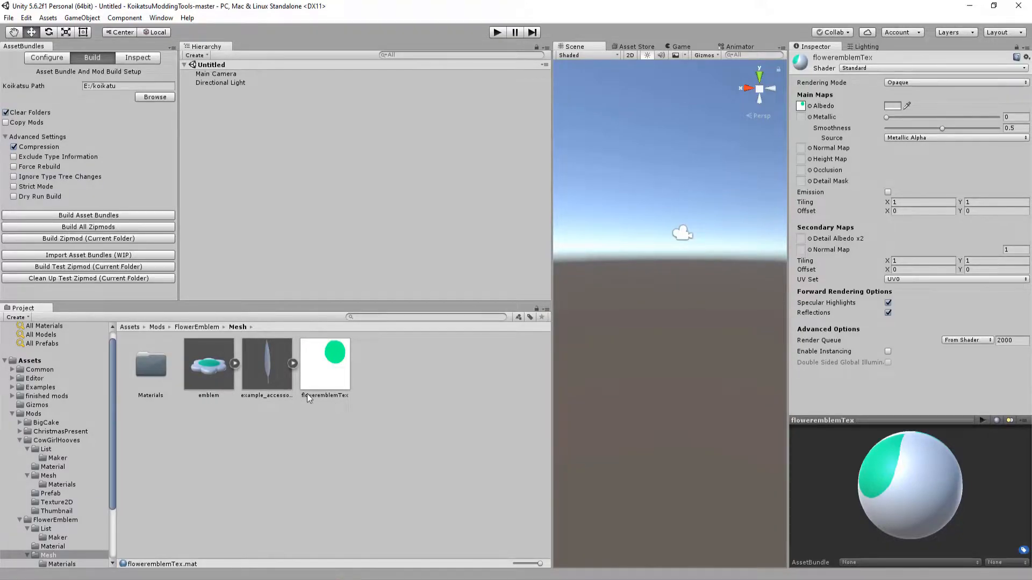
pyautogui.click(209, 365)
pyautogui.moveTo(937, 523); pyautogui.dragTo(894, 513)
pyautogui.moveTo(788, 456); pyautogui.dragTo(684, 456)
# - Change the shader of the floweremblemTex material in Mesh/Materials to Shader Forge/main_alpha
pyautogui.doubleClick(163, 363)
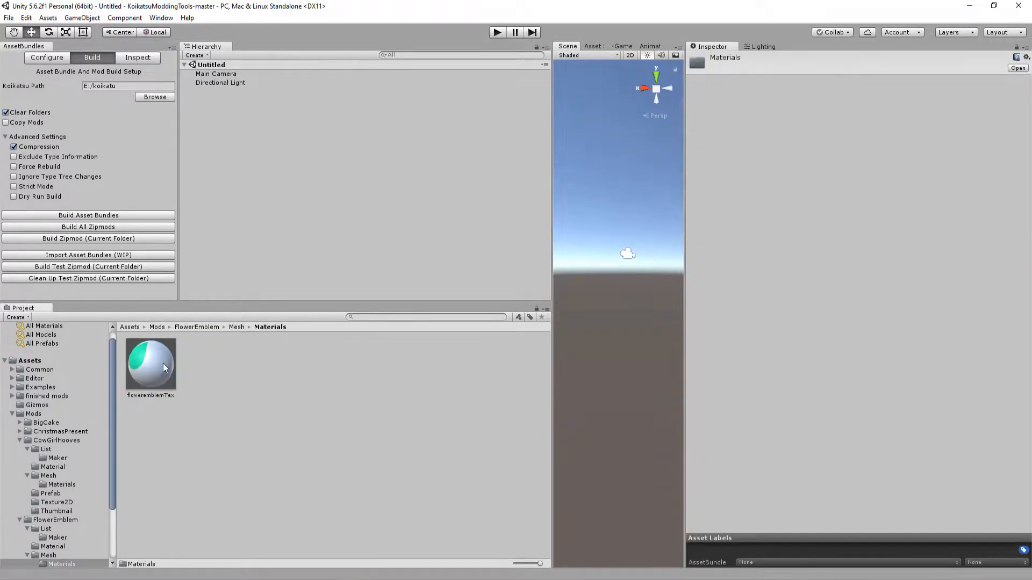
pyautogui.click(166, 365)
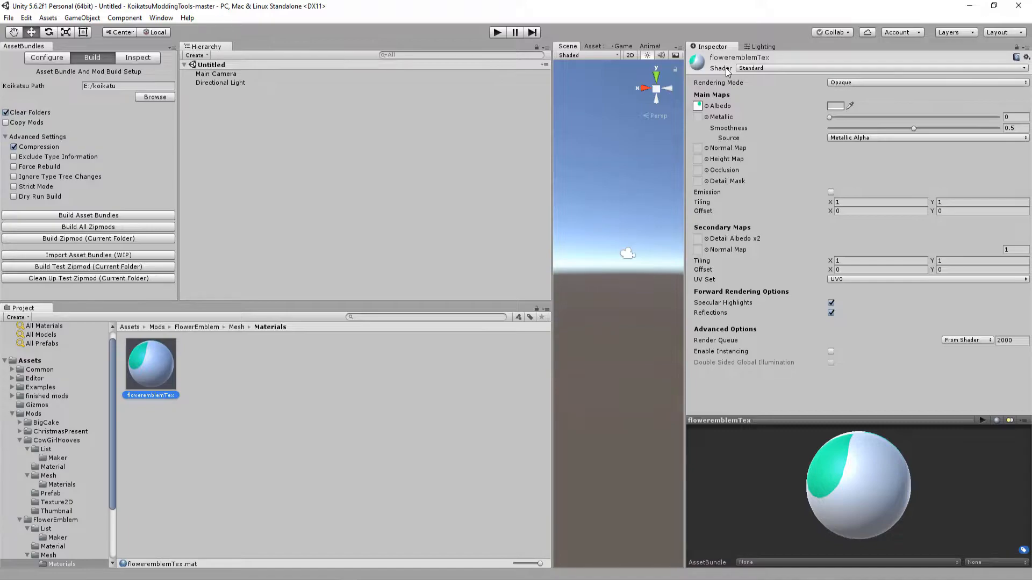
pyautogui.moveTo(839, 529); pyautogui.dragTo(895, 497)
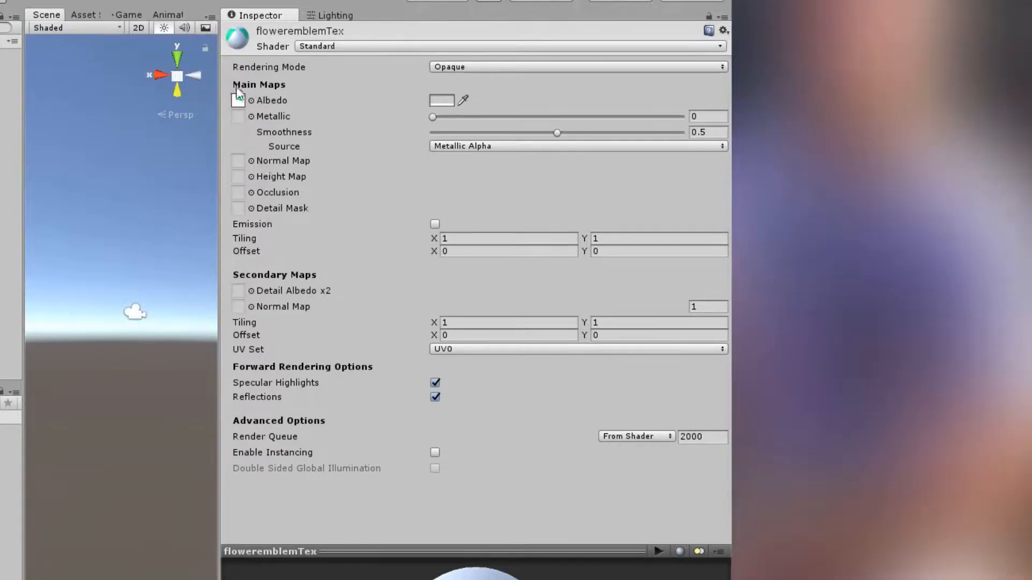
pyautogui.click(350, 47)
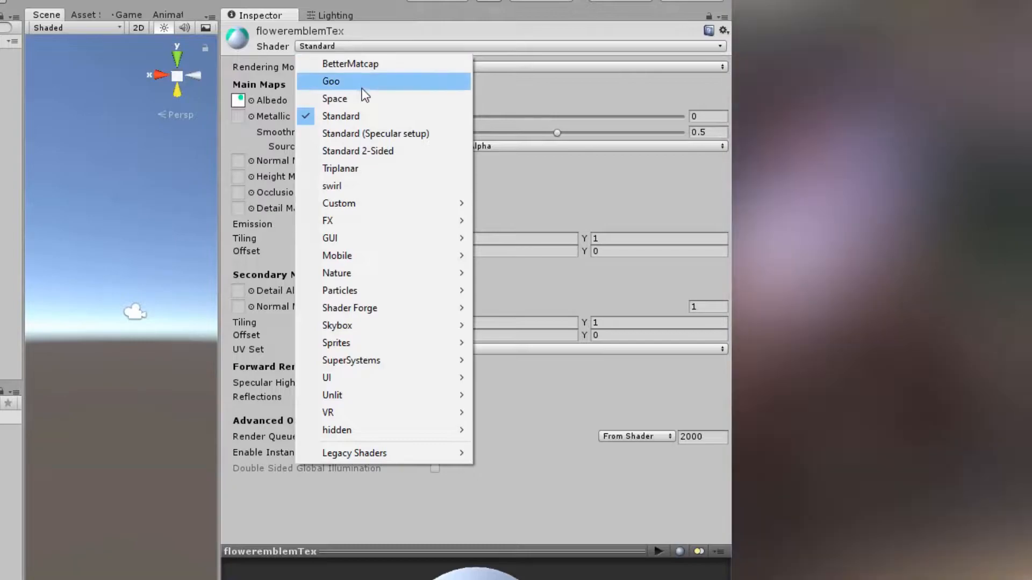
pyautogui.moveTo(360, 307)
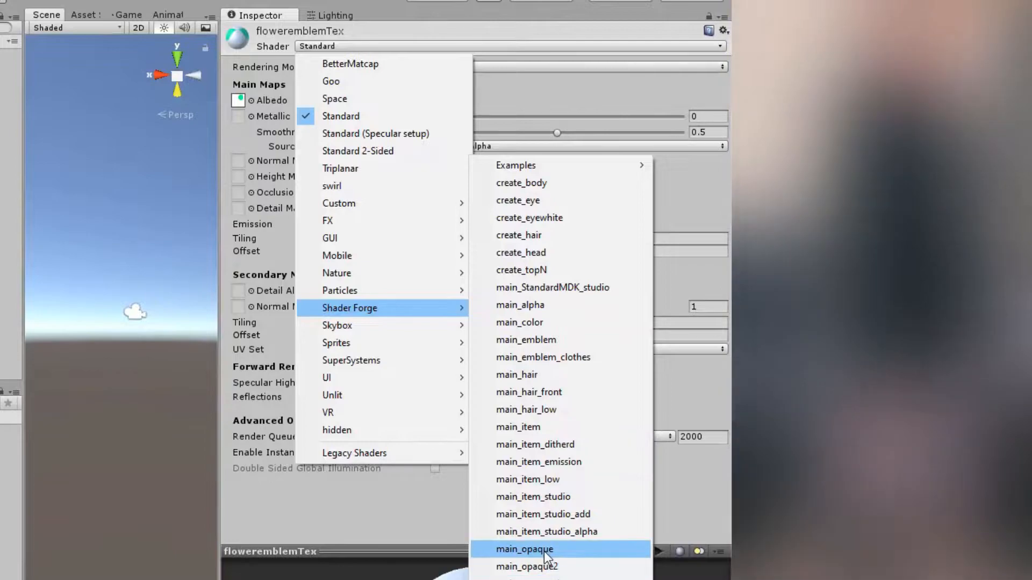
pyautogui.click(534, 305)
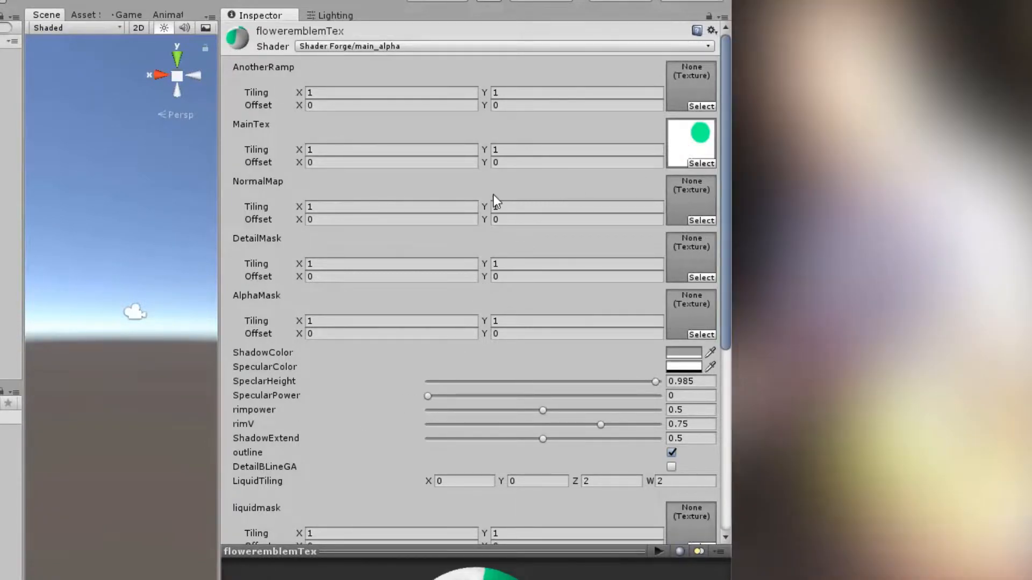
# - Preview the emblem model with the main_alpha shader and set the floweremblemTex material's rimV to 0
pyautogui.scroll(-3, 594, 128)
pyautogui.scroll(-3, 595, 129)
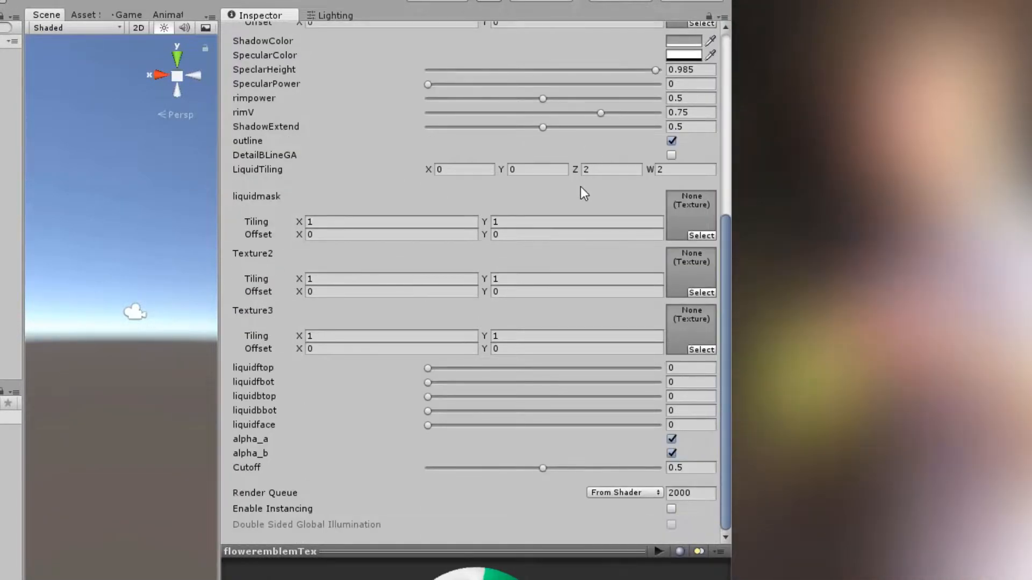
pyautogui.scroll(6, 341, 386)
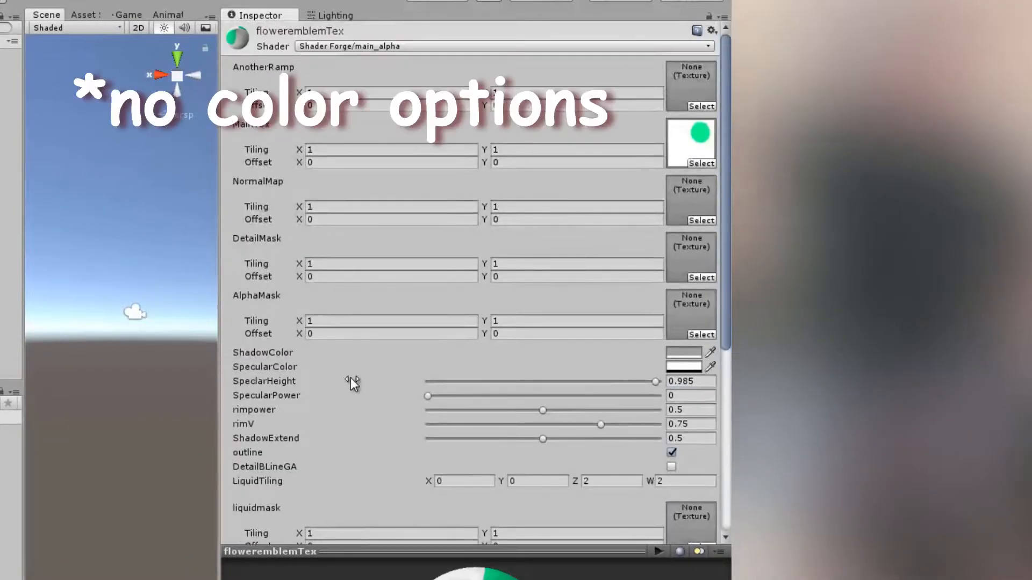
pyautogui.scroll(-6, 559, 258)
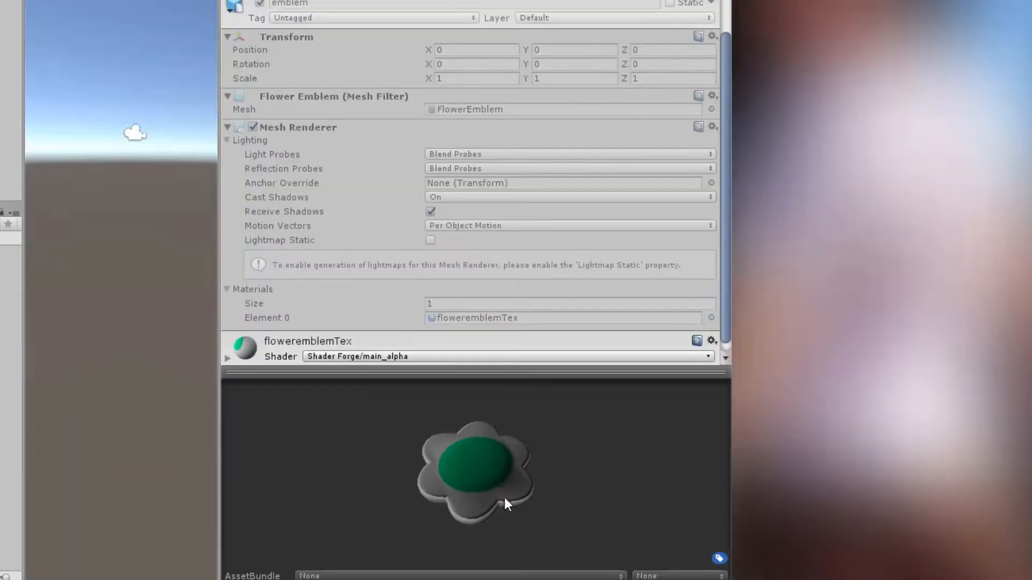
pyautogui.moveTo(503, 497); pyautogui.dragTo(430, 490)
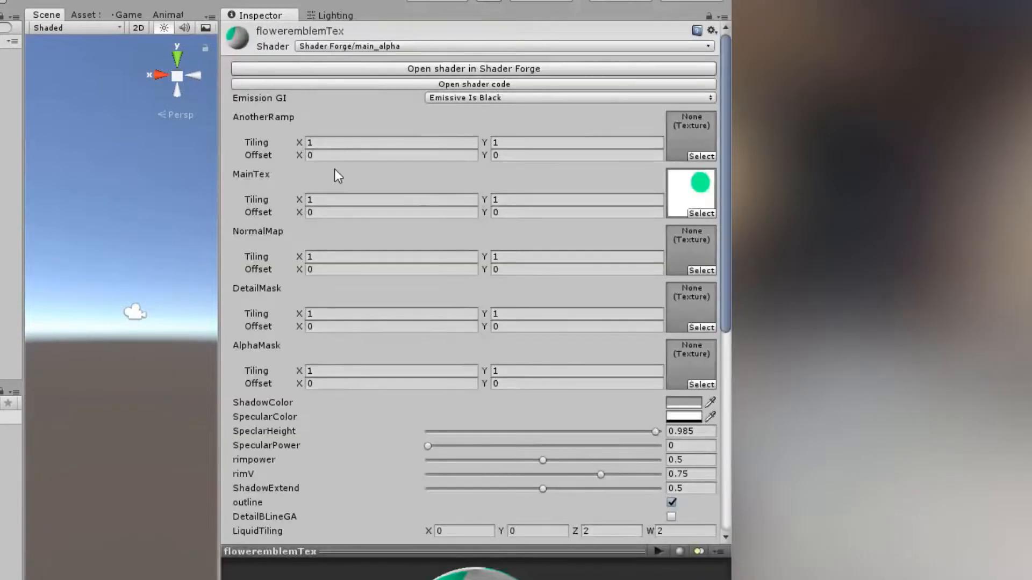
pyautogui.scroll(-8, 410, 248)
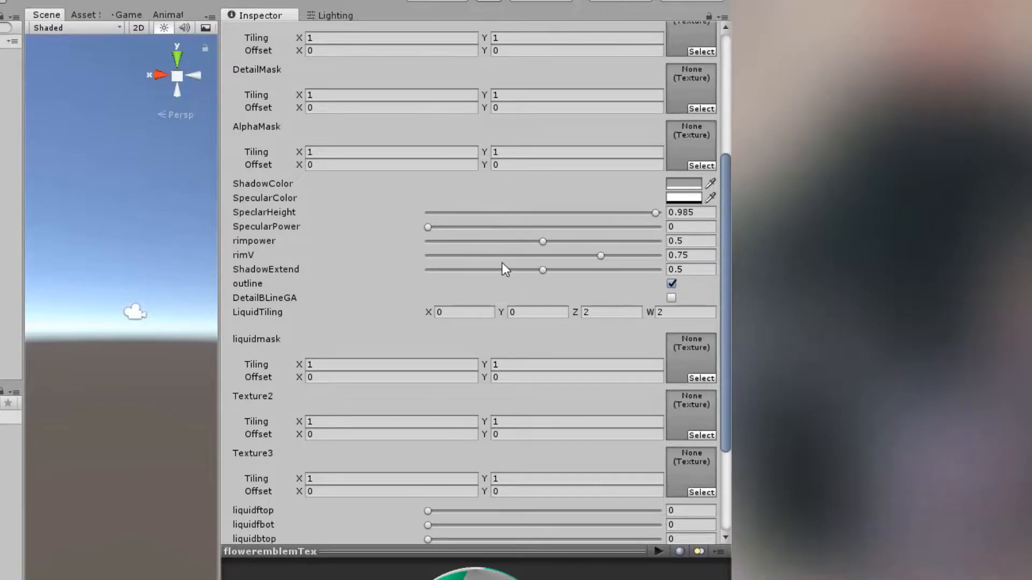
pyautogui.moveTo(601, 255); pyautogui.dragTo(401, 254)
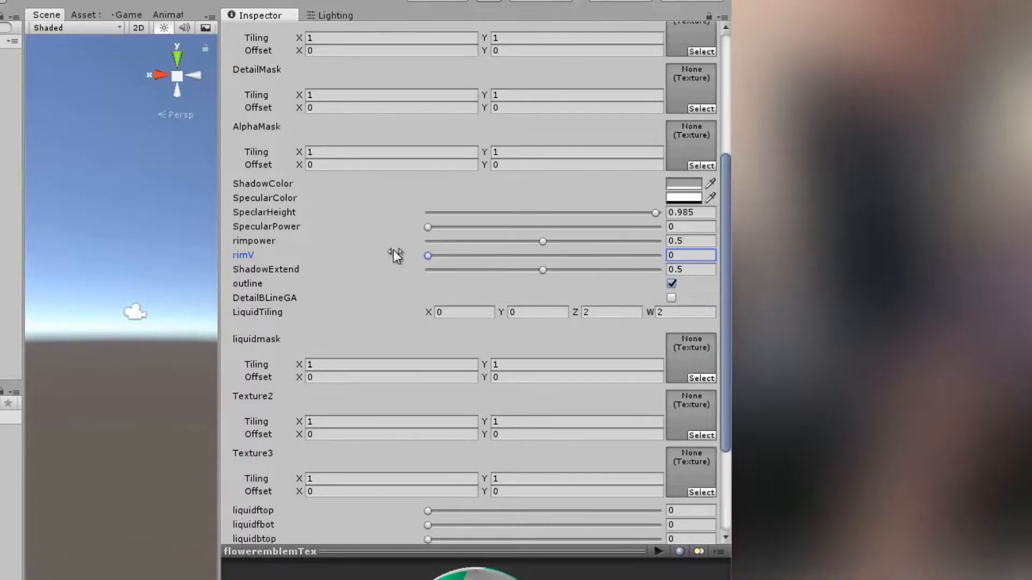
pyautogui.moveTo(433, 253); pyautogui.dragTo(326, 263)
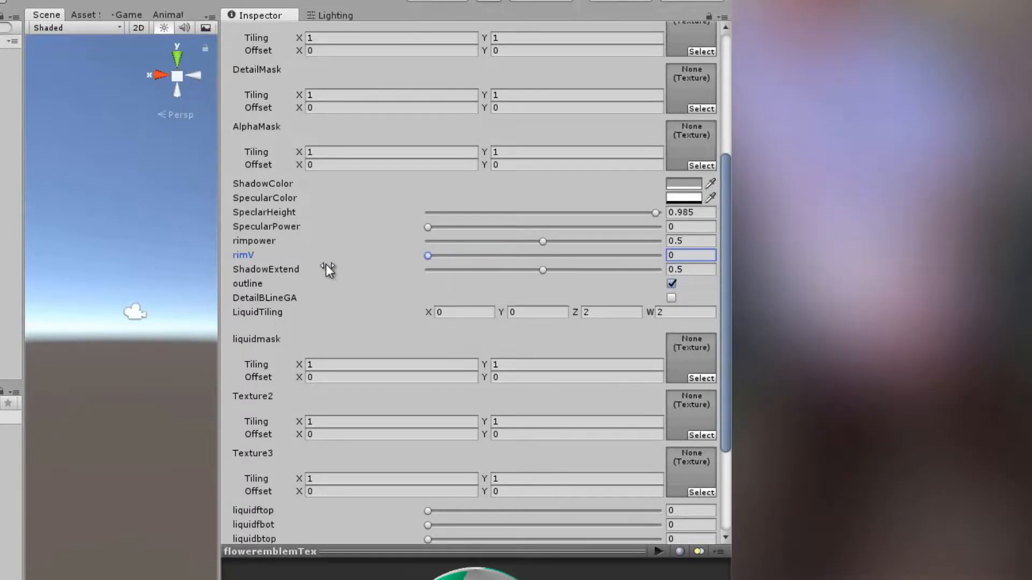
# - Look through the floweremblemTex material's texture slots, shadow and specular colors, and liquid and alpha settings
pyautogui.scroll(3, 272, 331)
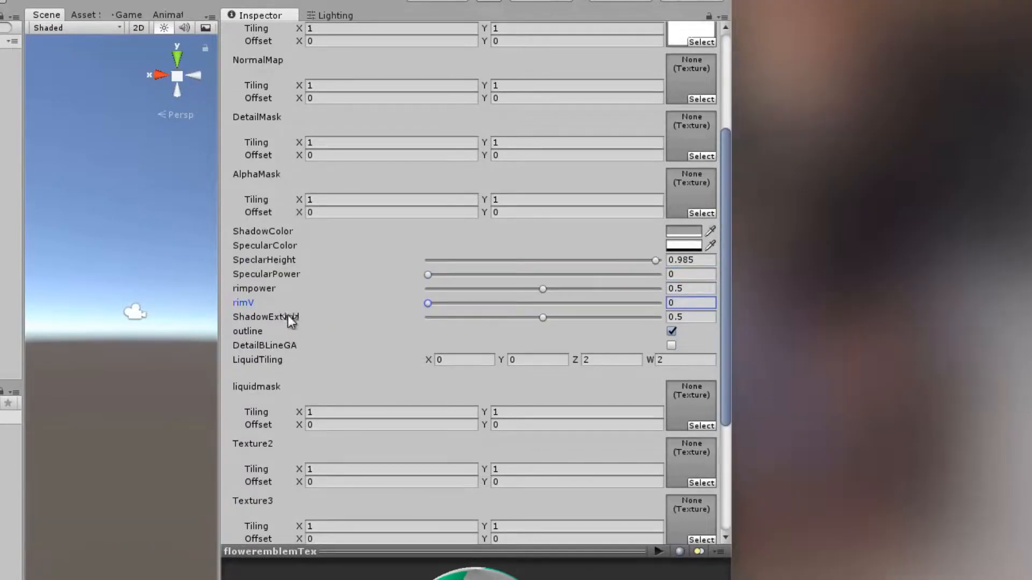
pyautogui.scroll(-10, 279, 350)
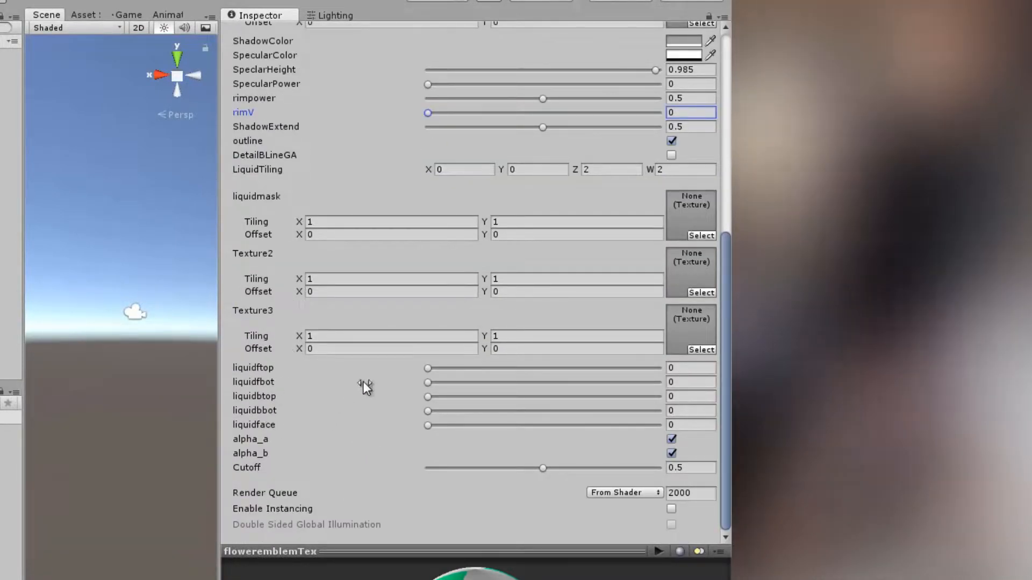
pyautogui.scroll(8, 363, 383)
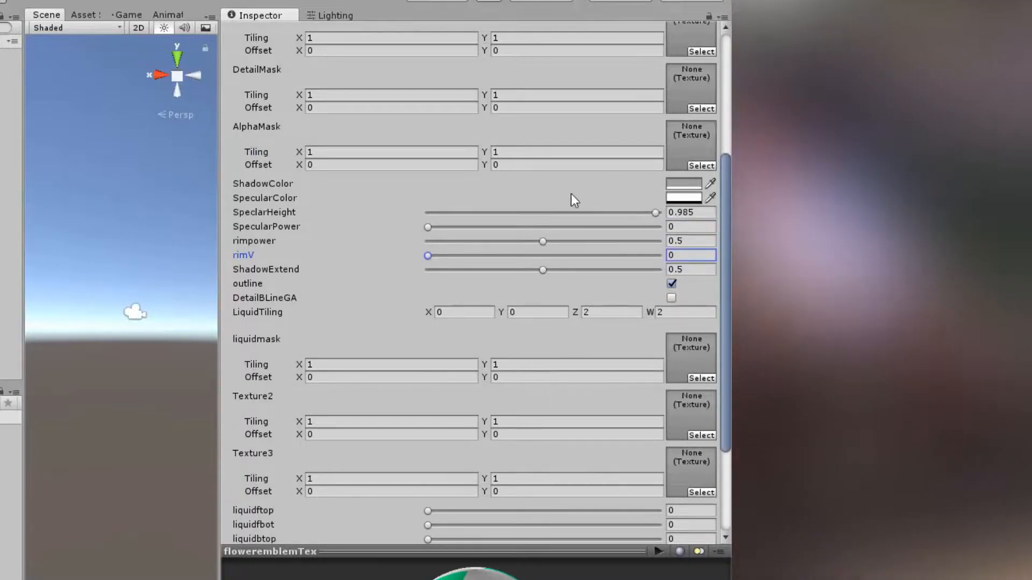
pyautogui.scroll(3, 553, 209)
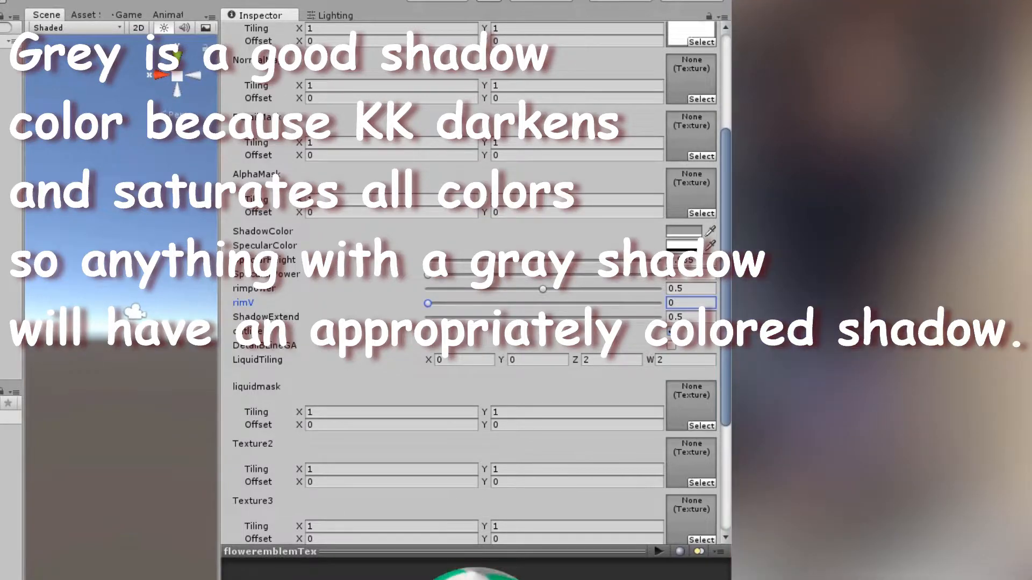
pyautogui.scroll(10, 449, 231)
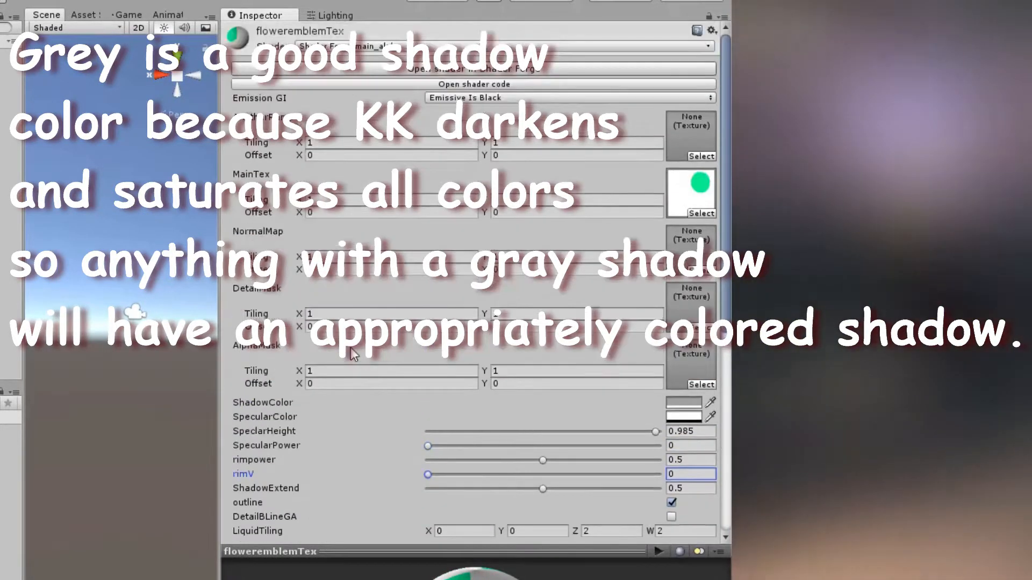
pyautogui.scroll(-15, 449, 231)
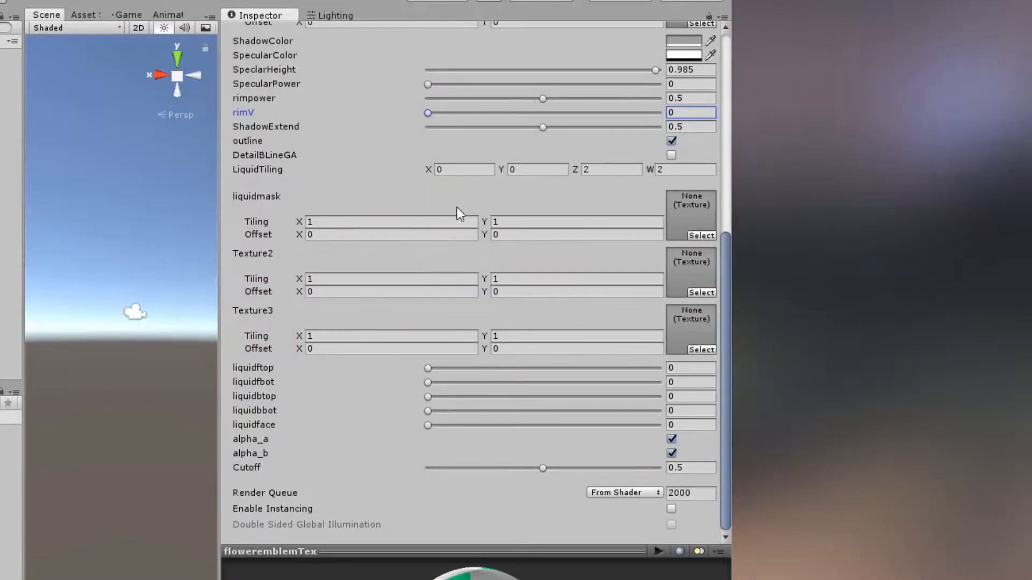
# - Nudge the floweremblemTex material's ShadowExtend slightly and check the emblem model's preview from another angle
pyautogui.scroll(3, 360, 220)
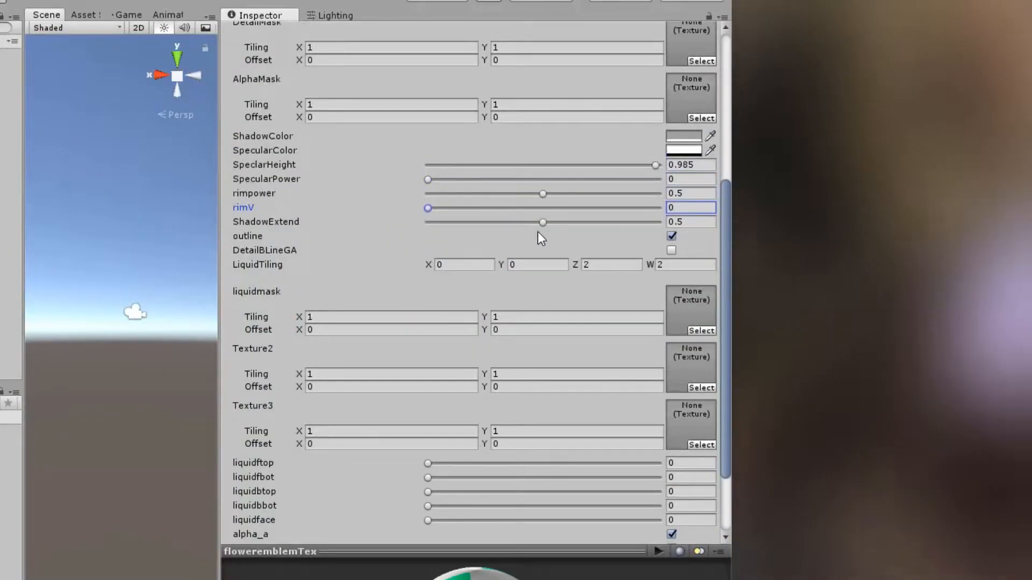
pyautogui.moveTo(543, 222); pyautogui.dragTo(546, 223)
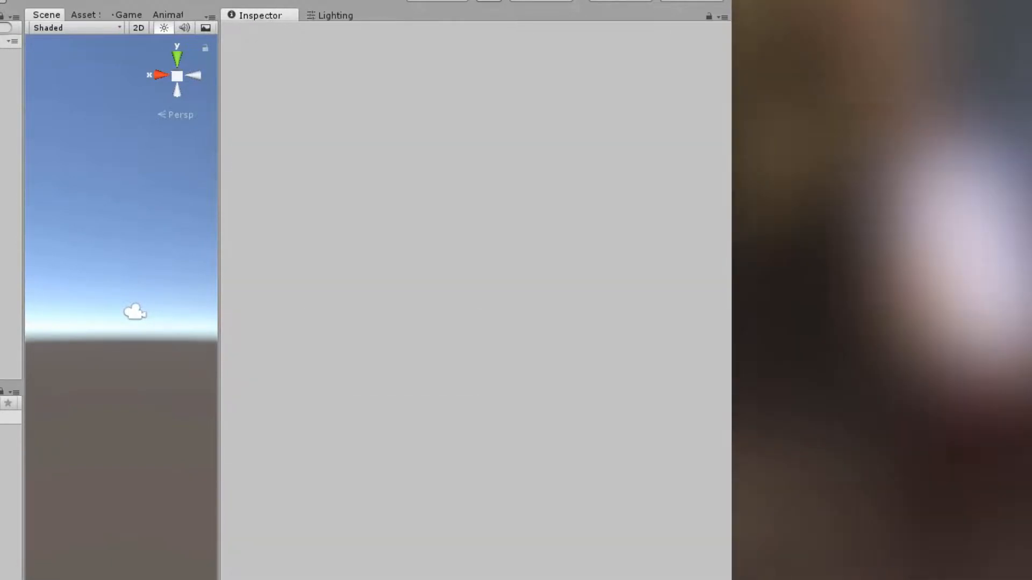
pyautogui.click(231, 397)
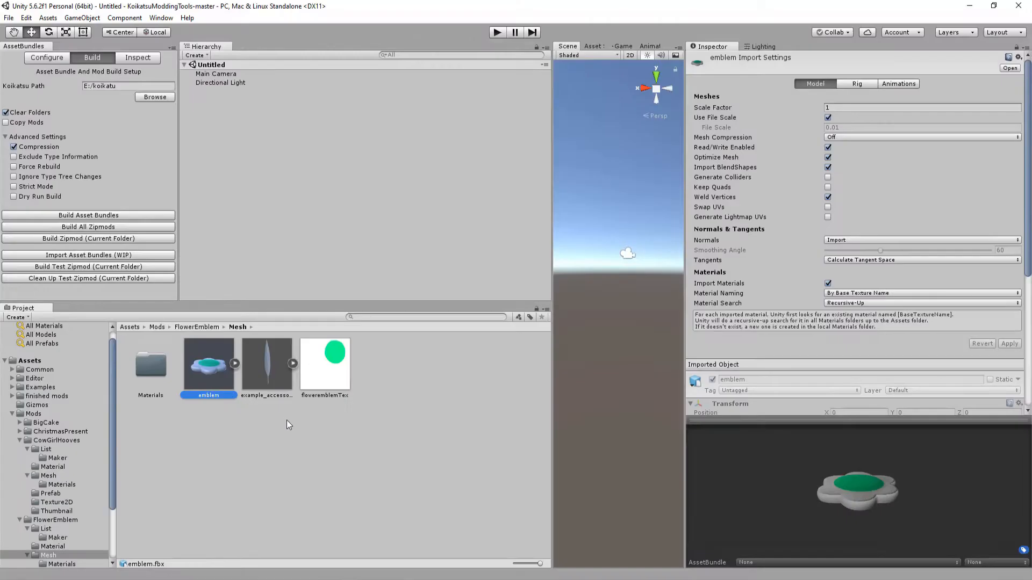
pyautogui.moveTo(706, 469); pyautogui.dragTo(846, 543)
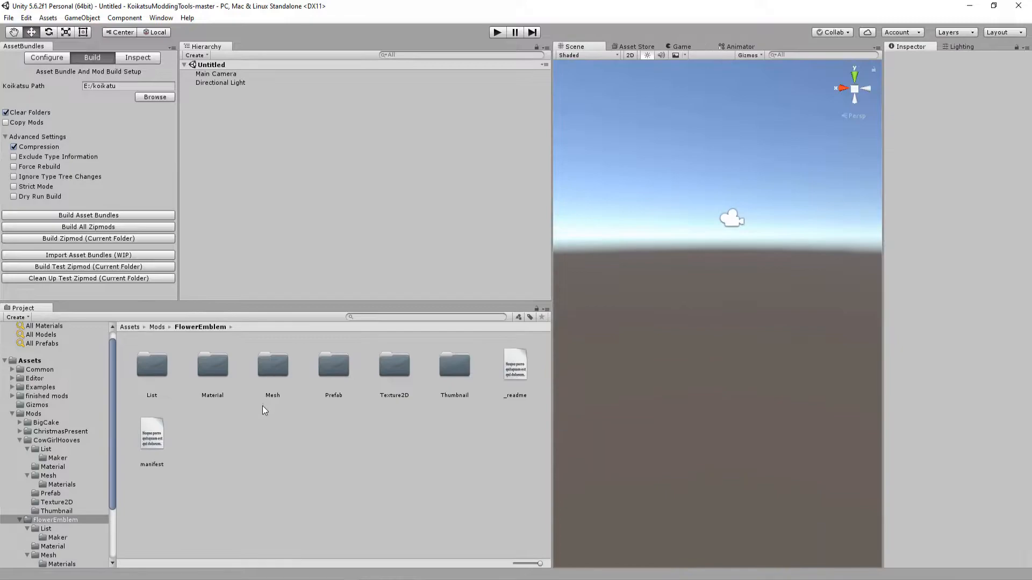
# - Place the emblem model from the Mesh folder in the scene and reset its transform to position 0, 0, 0
pyautogui.doubleClick(263, 377)
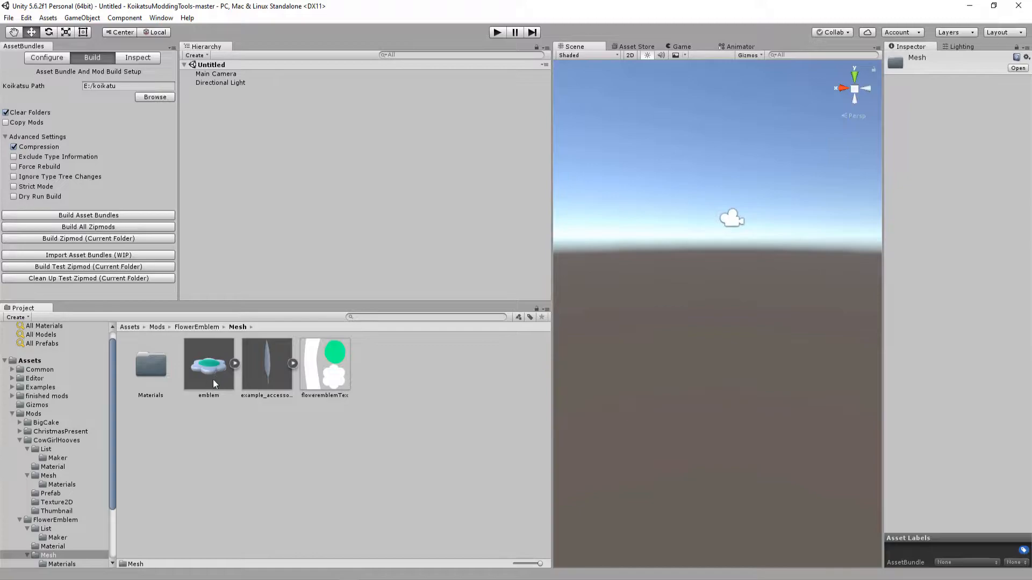
pyautogui.moveTo(208, 370); pyautogui.dragTo(727, 373)
pyautogui.click(209, 91)
pyautogui.click(208, 82)
pyautogui.rightClick(927, 94)
pyautogui.click(932, 102)
pyautogui.scroll(-2, 730, 251)
pyautogui.scroll(-10, 730, 250)
pyautogui.scroll(5, 727, 251)
pyautogui.keyDown('alt'); pyautogui.moveTo(727, 250); pyautogui.dragTo(762, 352); pyautogui.keyUp('alt')
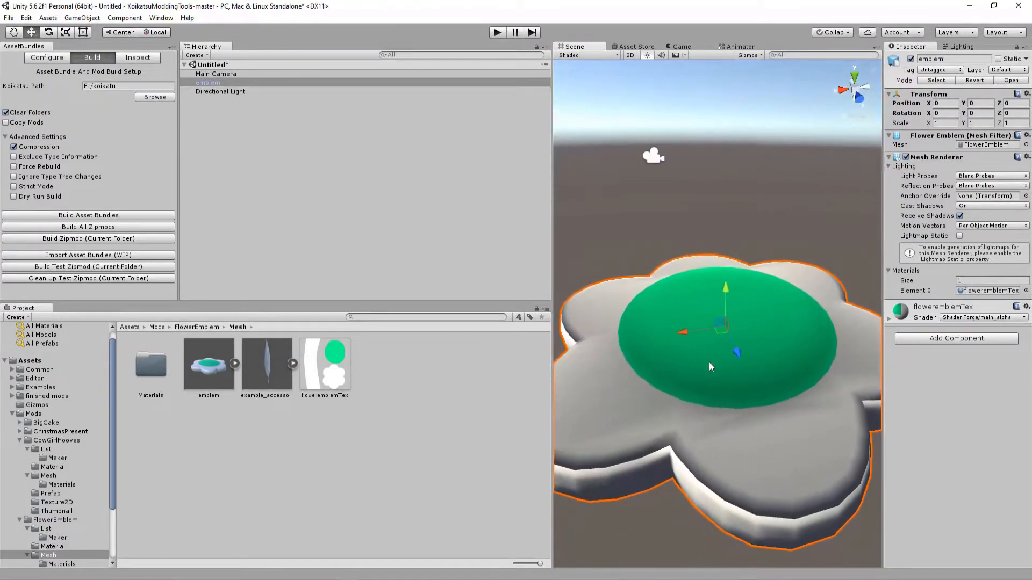
pyautogui.scroll(-5, 708, 362)
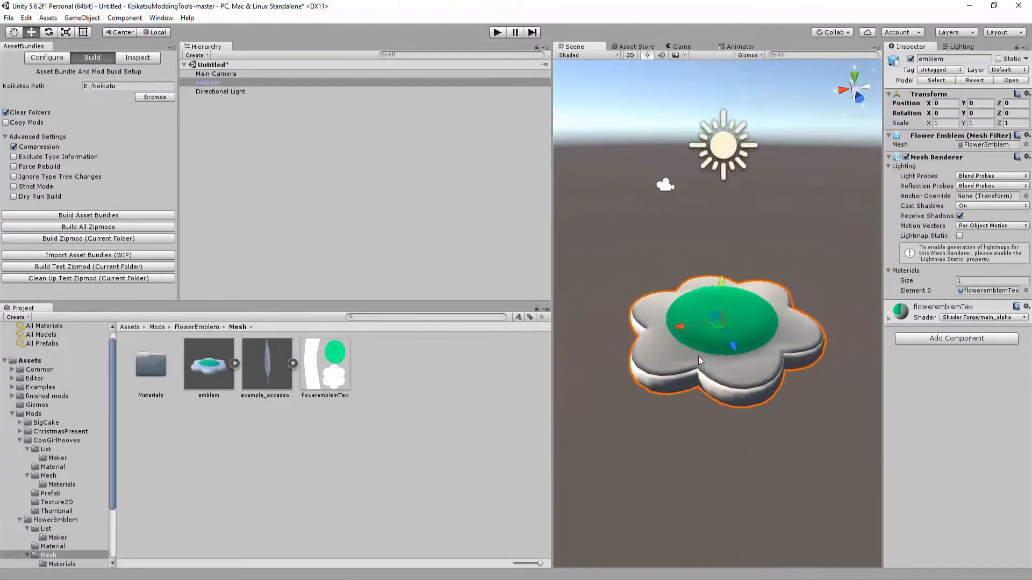
pyautogui.click(224, 124)
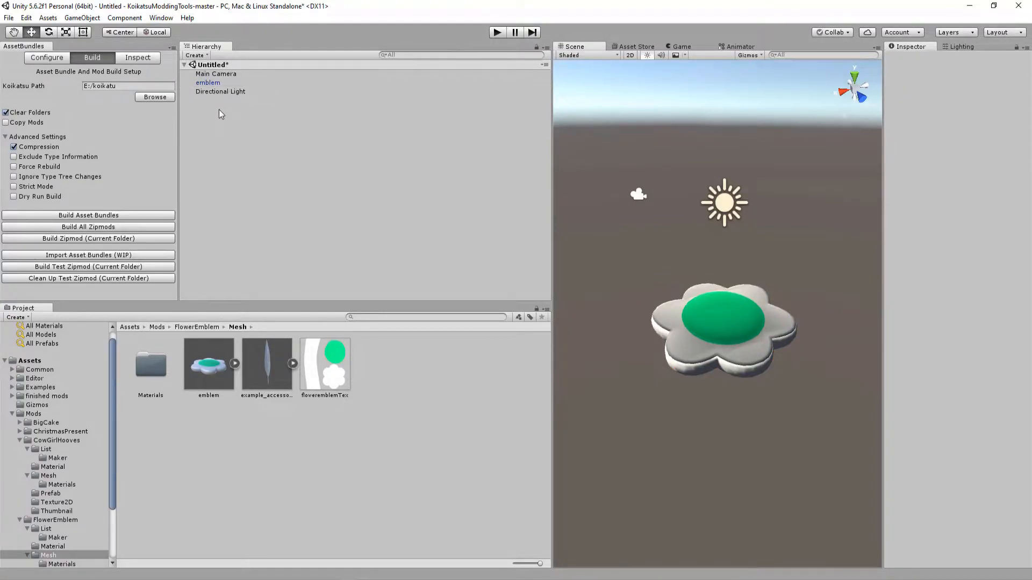
# - Save the scene as "scene" in the Mods/FlowerEmblem folder
pyautogui.hotkey('ctrl', 's')
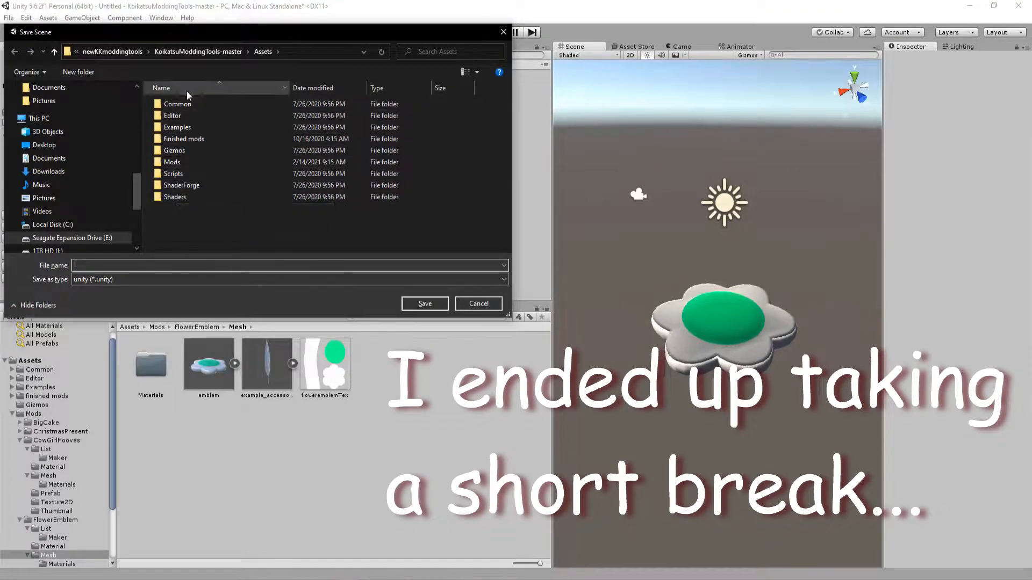
pyautogui.doubleClick(186, 161)
pyautogui.doubleClick(193, 139)
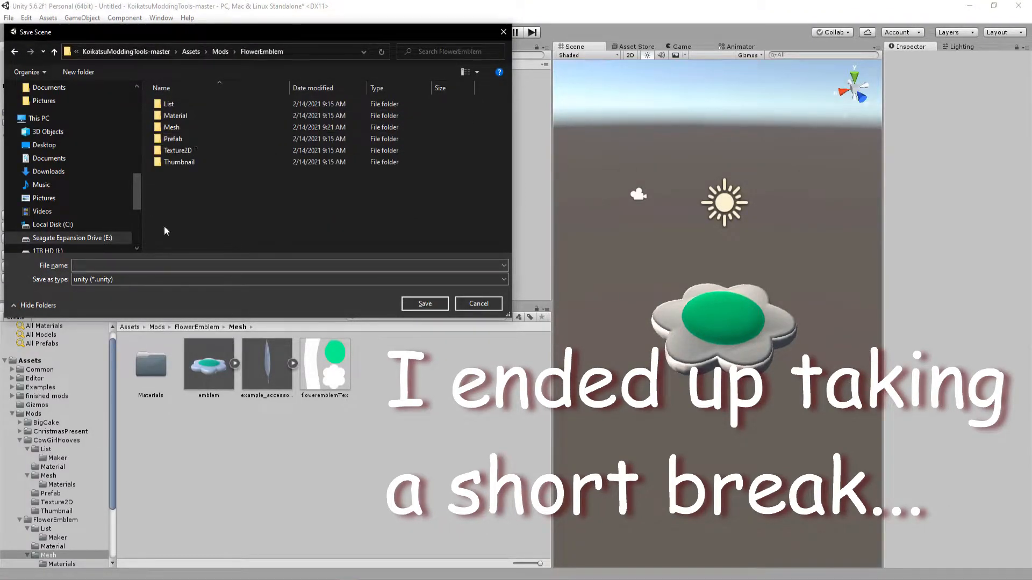
pyautogui.click(149, 261)
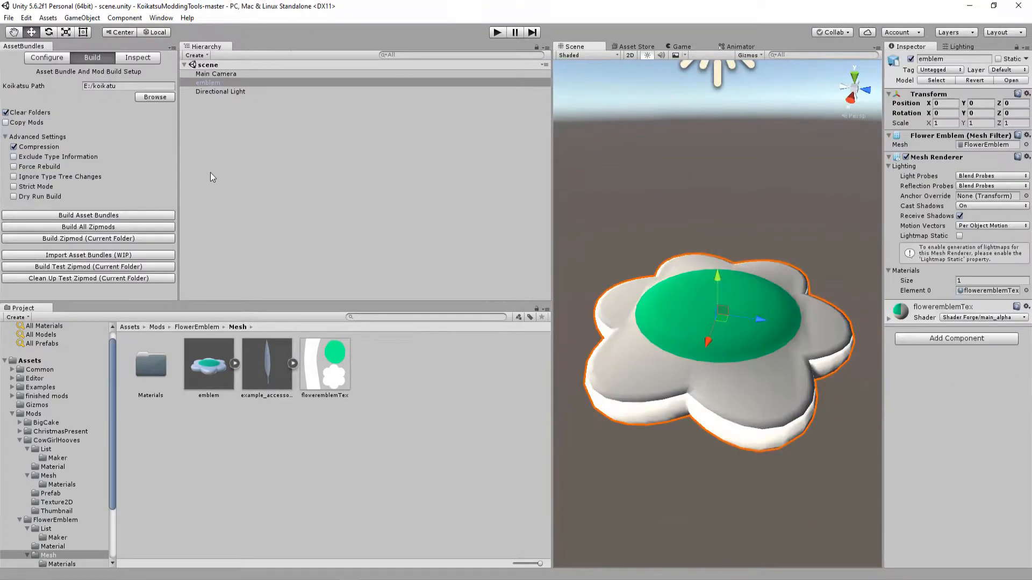
# - Create an empty game object in the scene and name it FlowerEmblem
pyautogui.rightClick(225, 118)
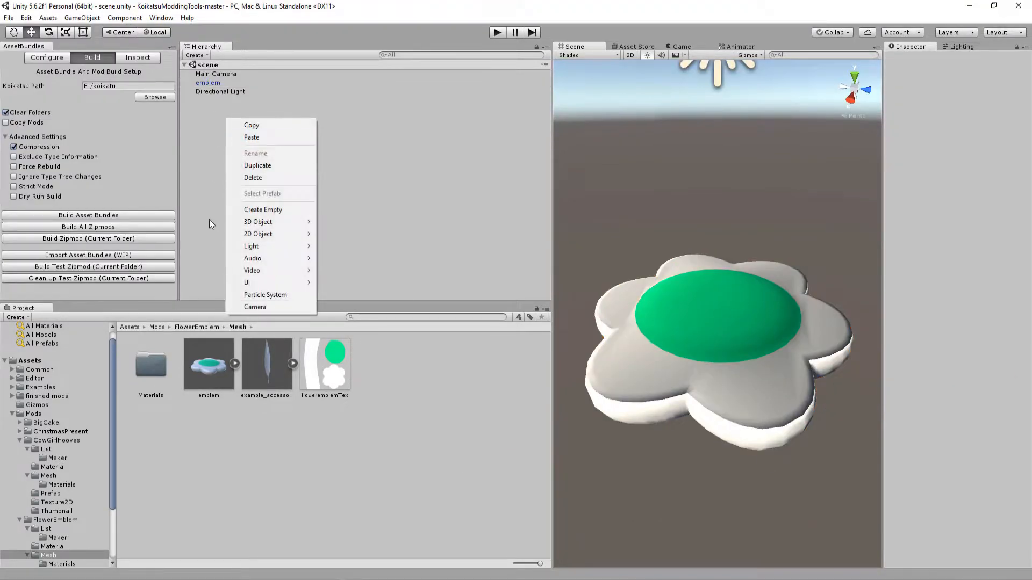
pyautogui.click(263, 209)
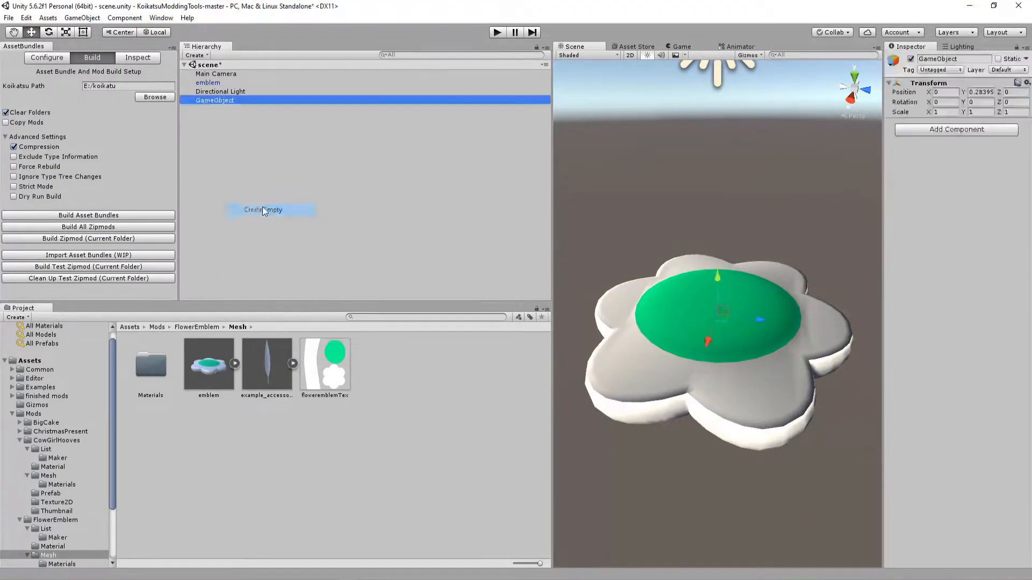
pyautogui.click(949, 59)
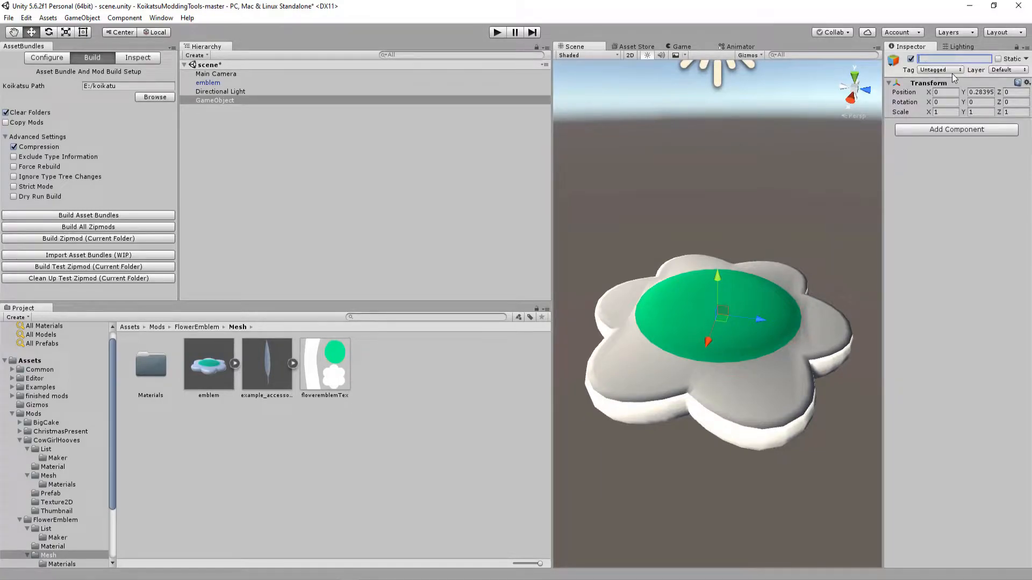
pyautogui.write('werEmblem')
pyautogui.click(213, 101)
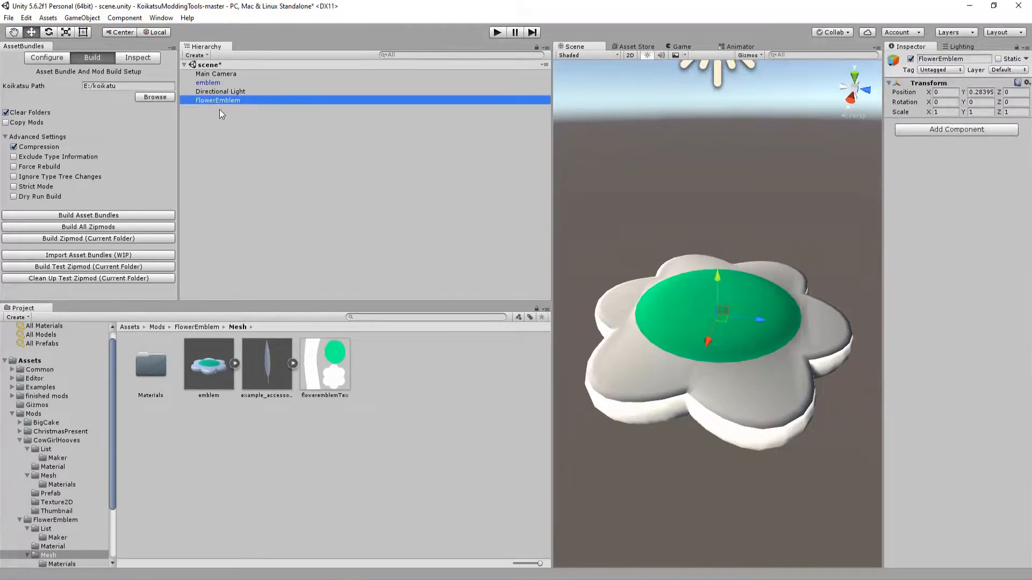
# - Add an empty child object to FlowerEmblem and name it n_move
pyautogui.rightClick(232, 100)
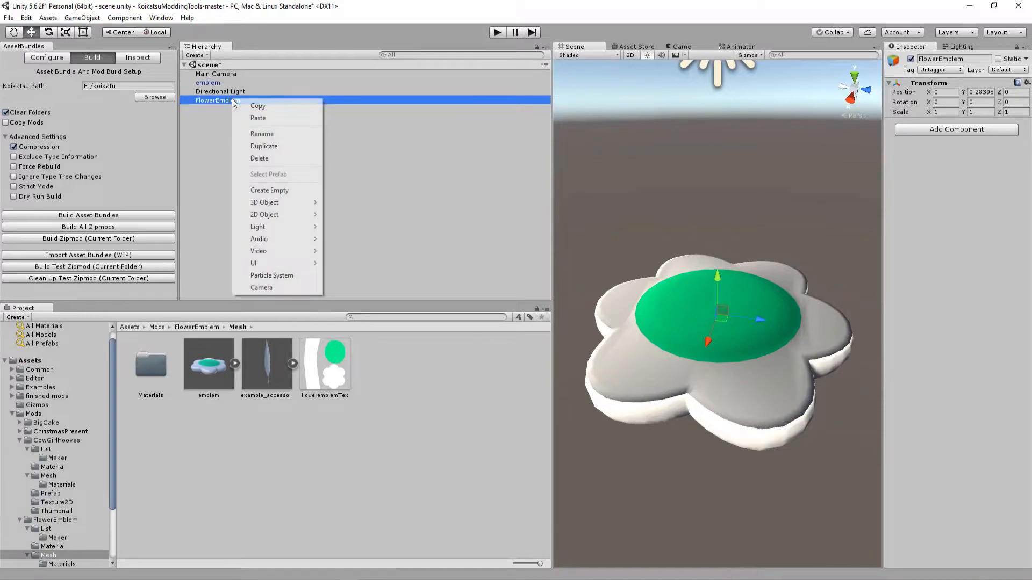
pyautogui.click(255, 190)
pyautogui.click(959, 60)
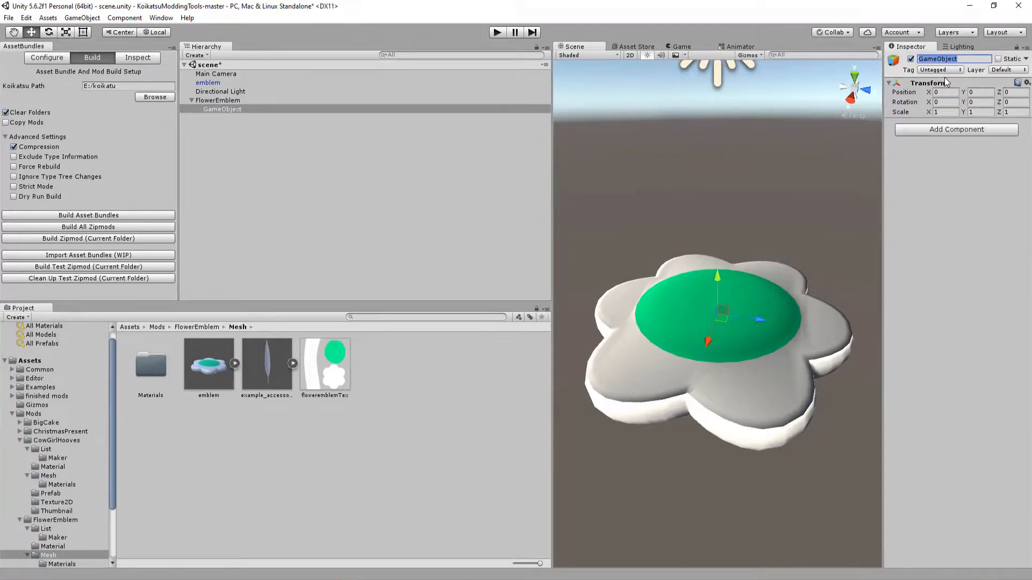
pyautogui.write('n_move')
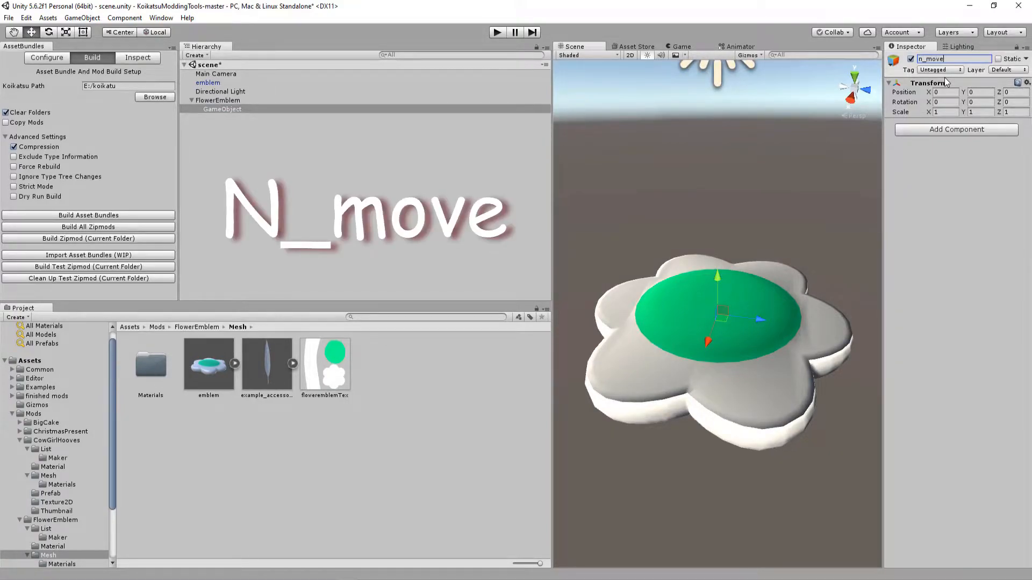
pyautogui.press('Return')
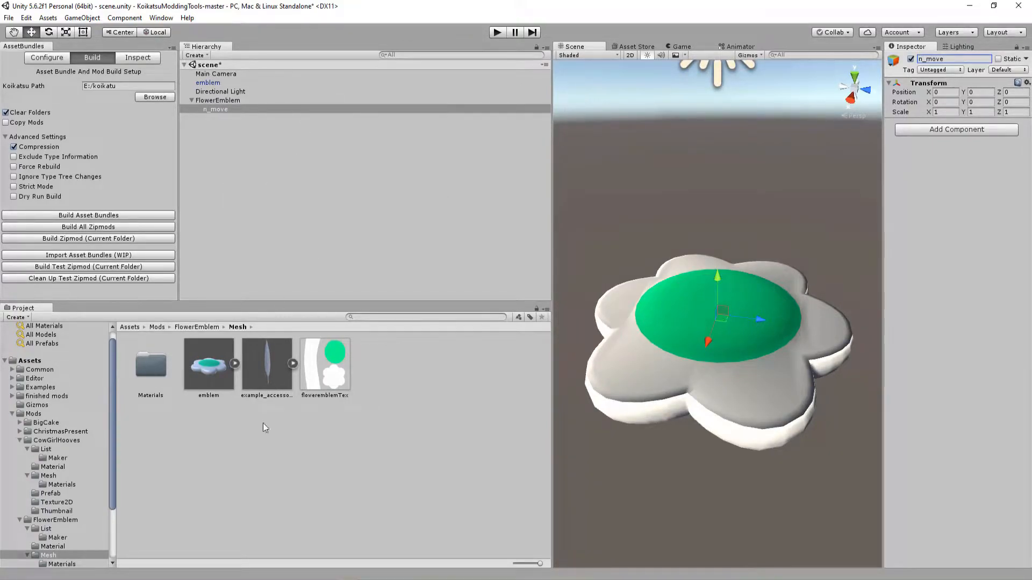
# - Check the child object's name in the example accessory prefab and rename FlowerEmblem's child to N_move with a capital N
pyautogui.click(208, 337)
pyautogui.click(208, 328)
pyautogui.doubleClick(330, 366)
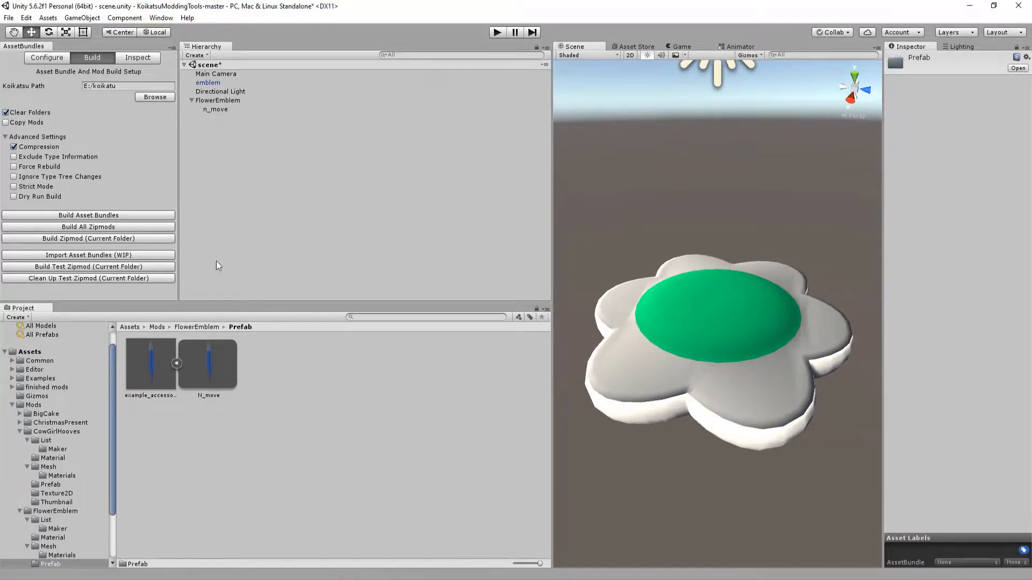
pyautogui.click(207, 110)
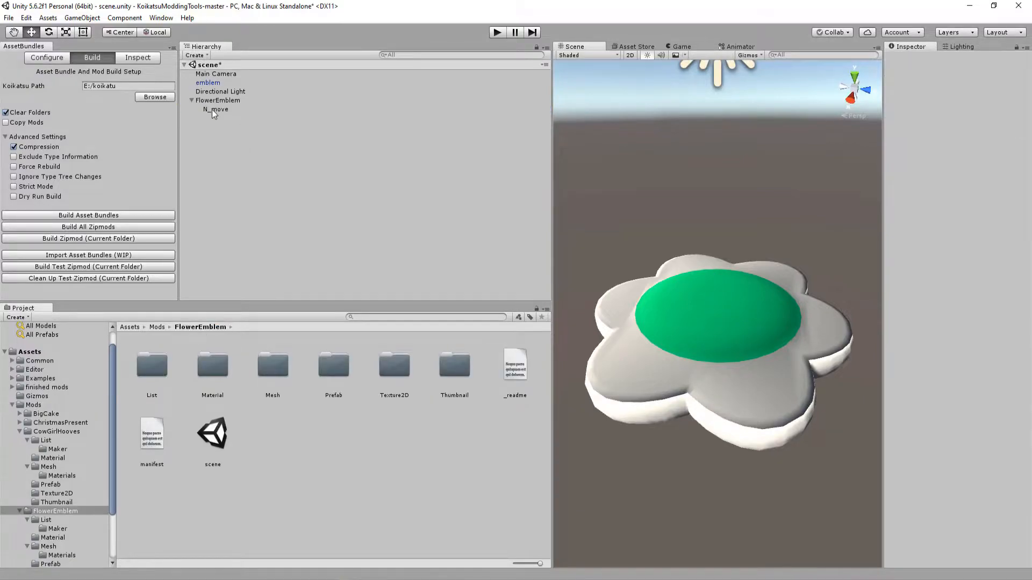
# - Make the emblem model a child of the N_move object
pyautogui.moveTo(208, 82); pyautogui.dragTo(221, 108)
pyautogui.click(217, 129)
pyautogui.click(223, 111)
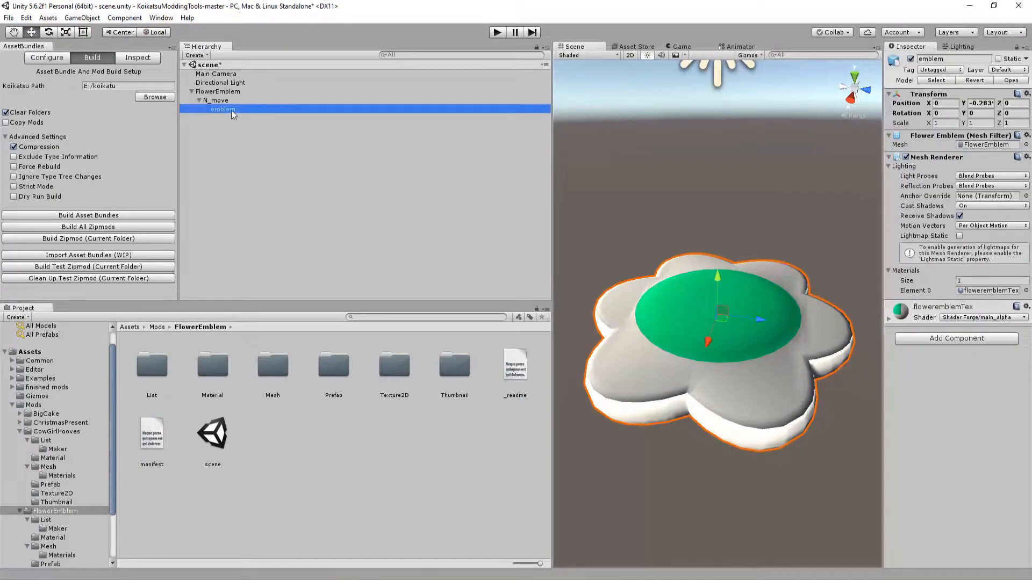
# - Reset the FlowerEmblem object's position to 0, 0, 0 and check the transforms of N_move and emblem
pyautogui.click(216, 92)
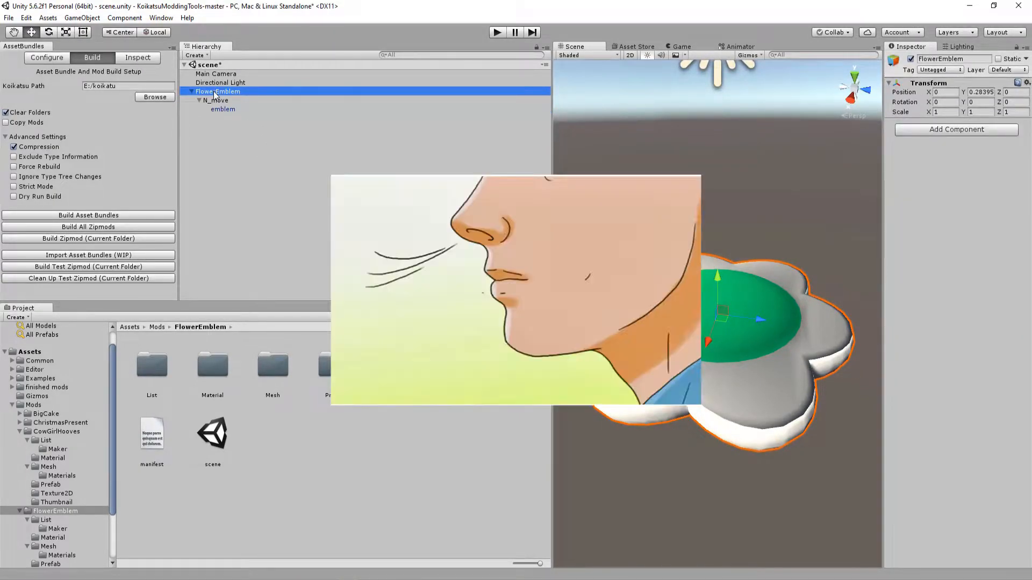
pyautogui.rightClick(928, 84)
pyautogui.click(928, 96)
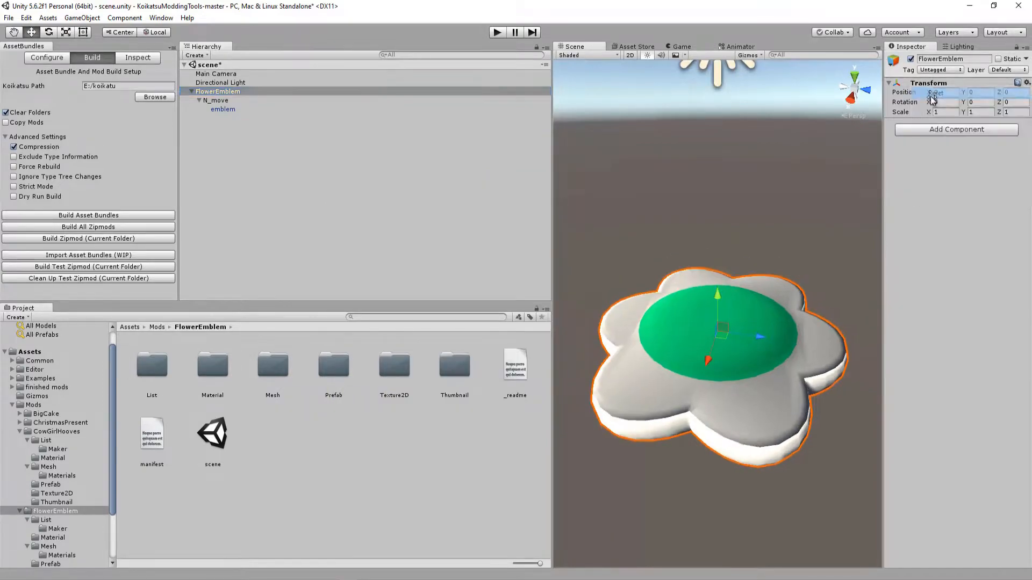
pyautogui.click(324, 103)
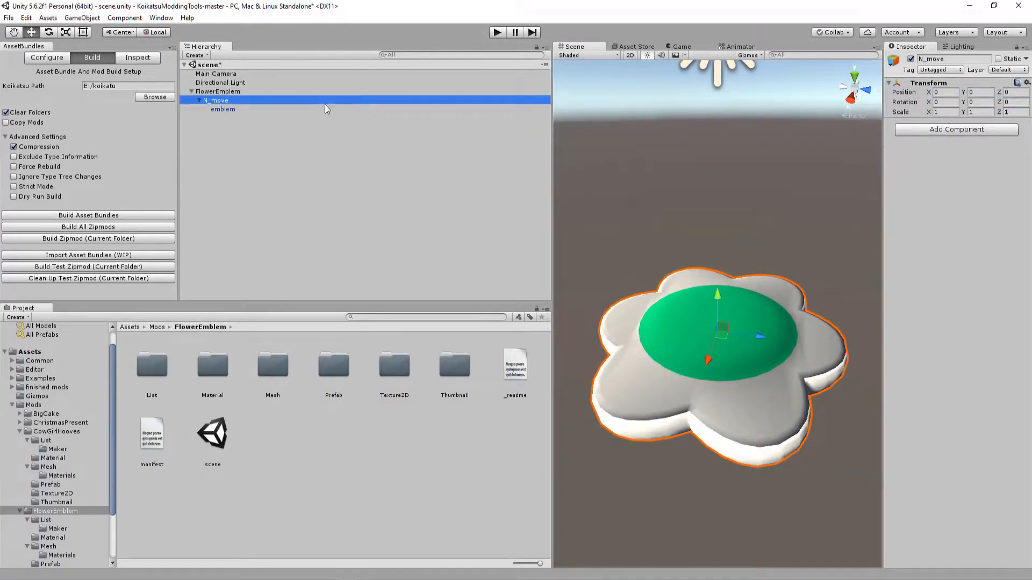
pyautogui.click(218, 110)
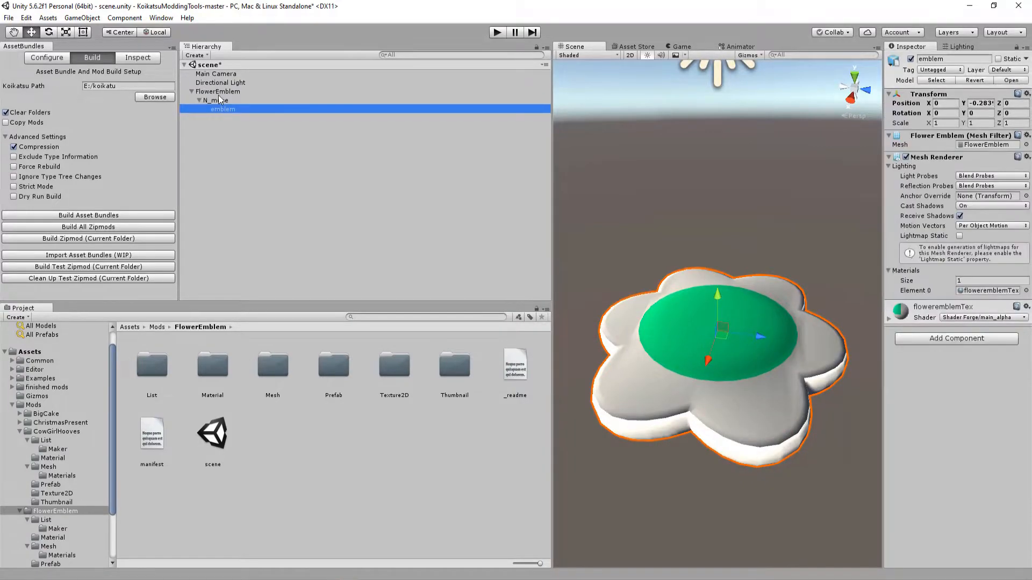
# - Set the FlowerEmblem object's X rotation to 90 and inspect the upright emblem in the scene
pyautogui.click(218, 91)
pyautogui.click(936, 103)
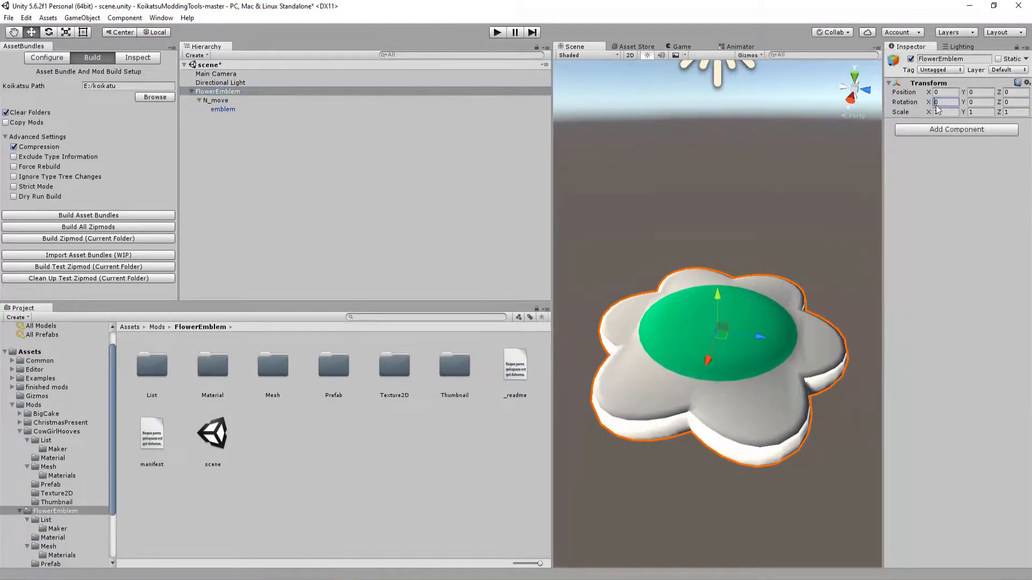
pyautogui.write('90')
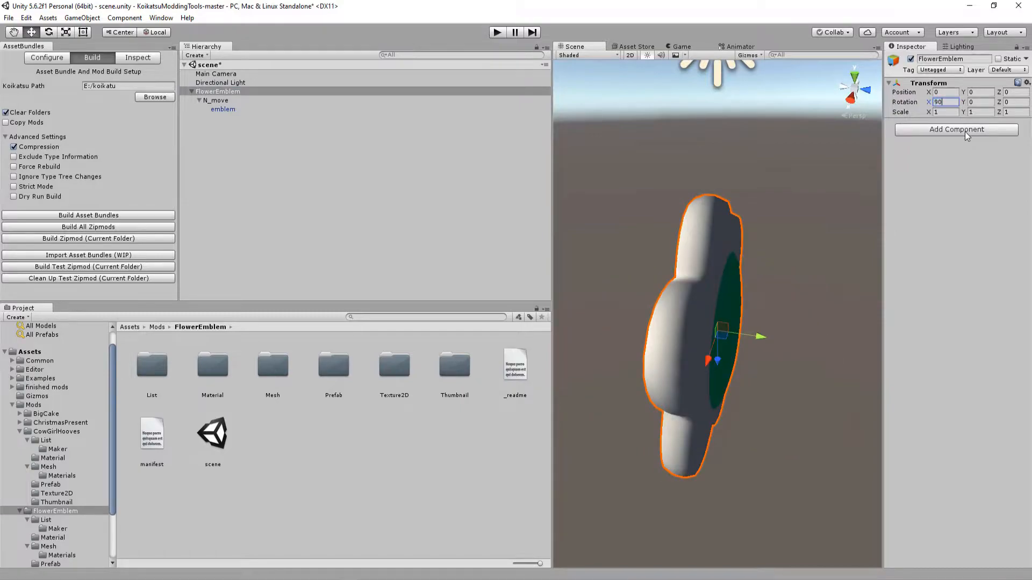
pyautogui.keyDown('alt'); pyautogui.moveTo(797, 354); pyautogui.dragTo(725, 300); pyautogui.keyUp('alt')
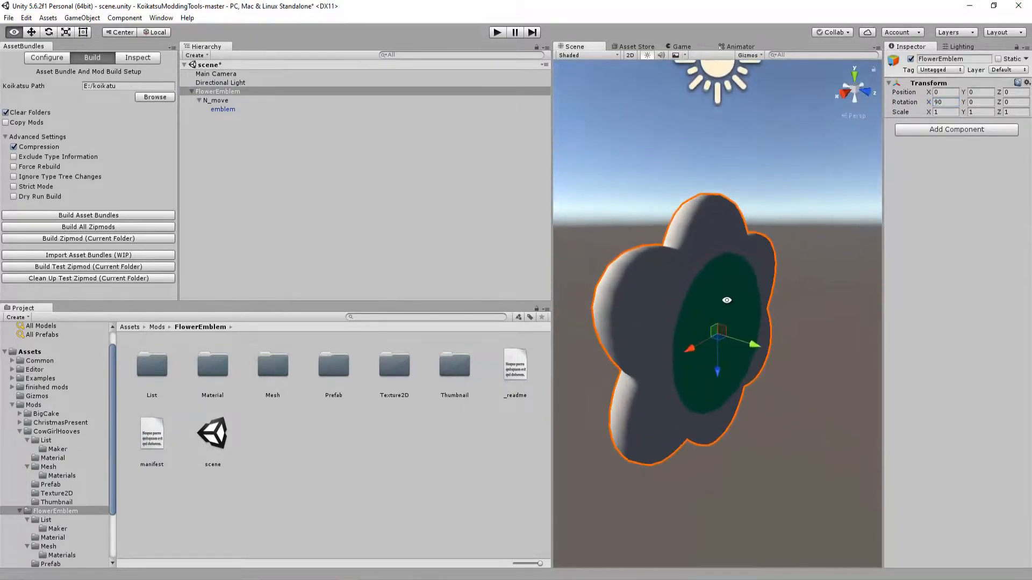
pyautogui.scroll(-4, 728, 301)
pyautogui.scroll(-4, 729, 299)
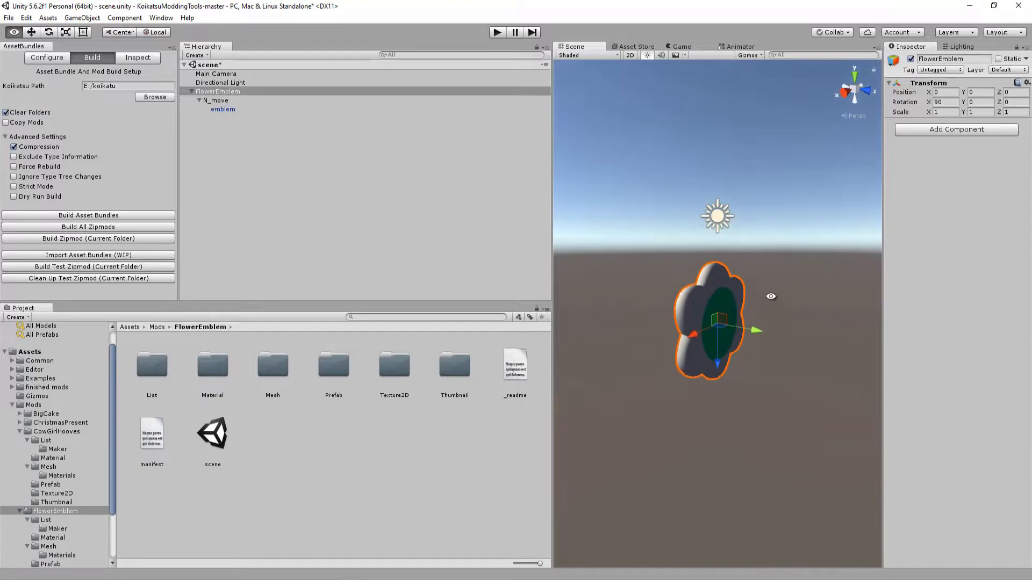
pyautogui.scroll(5, 760, 285)
pyautogui.click(372, 201)
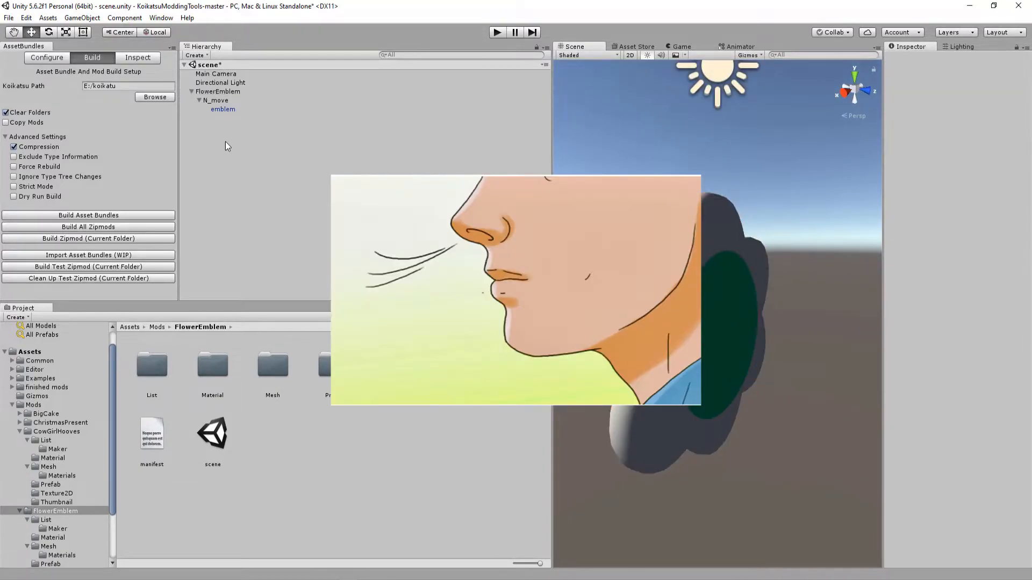
# - Add the Cha Accessory Component to the FlowerEmblem object
pyautogui.click(224, 91)
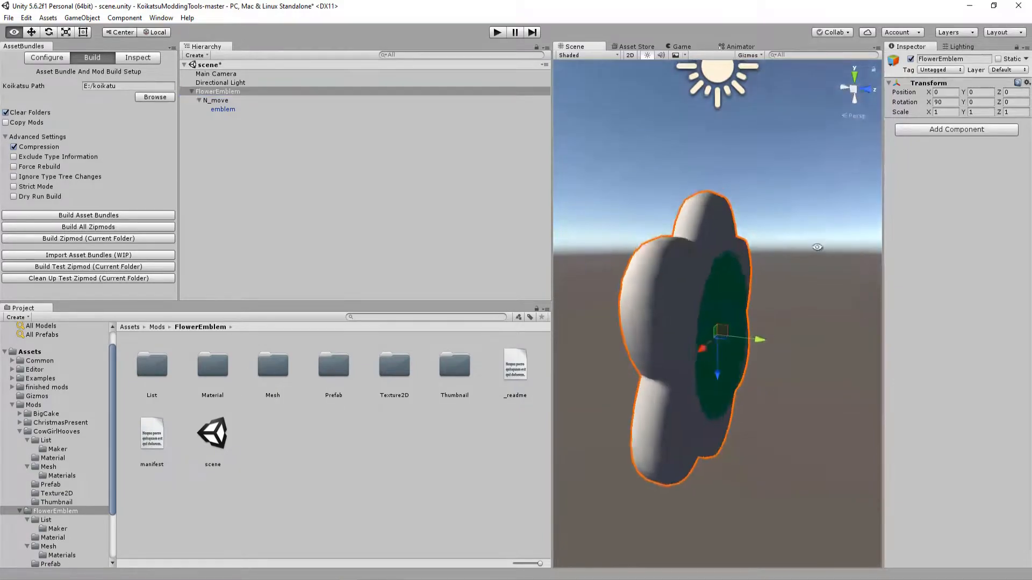
pyautogui.click(956, 129)
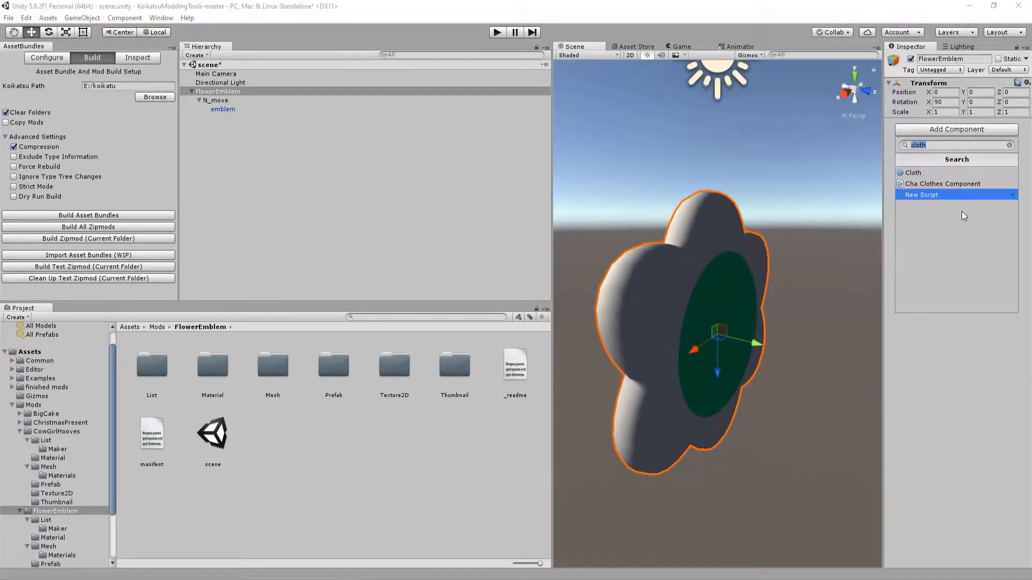
pyautogui.press('BackSpace')
pyautogui.write('acc')
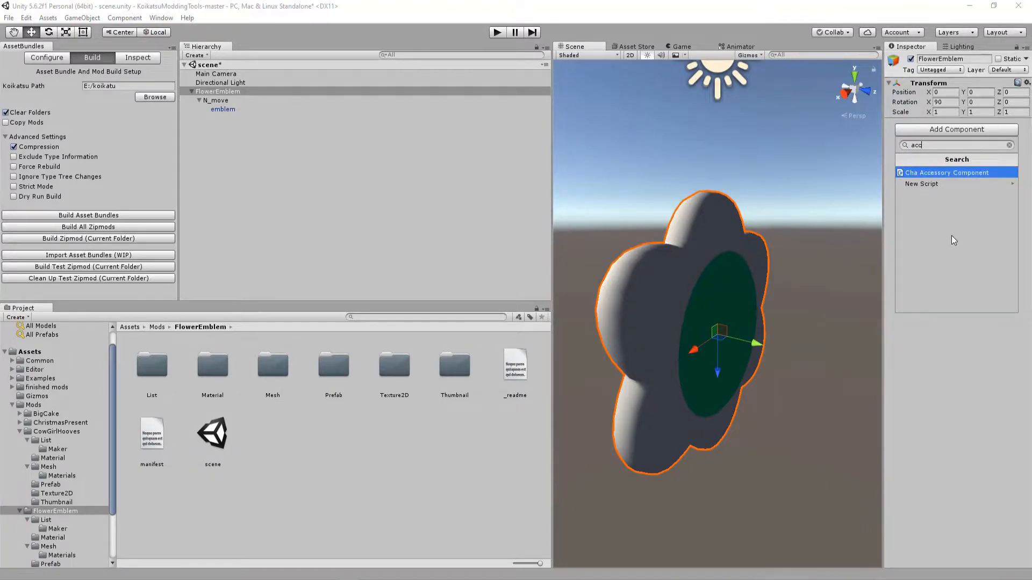
pyautogui.click(975, 173)
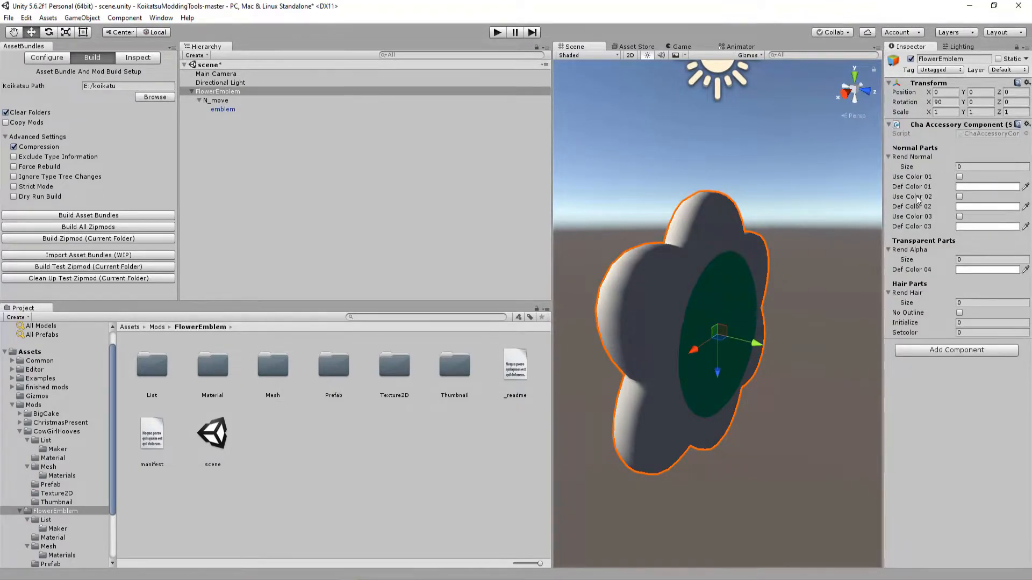
# - Set the Rend Normal size of FlowerEmblem's Cha Accessory Component to 1
pyautogui.keyDown('alt'); pyautogui.moveTo(710, 264); pyautogui.dragTo(976, 113); pyautogui.keyUp('alt')
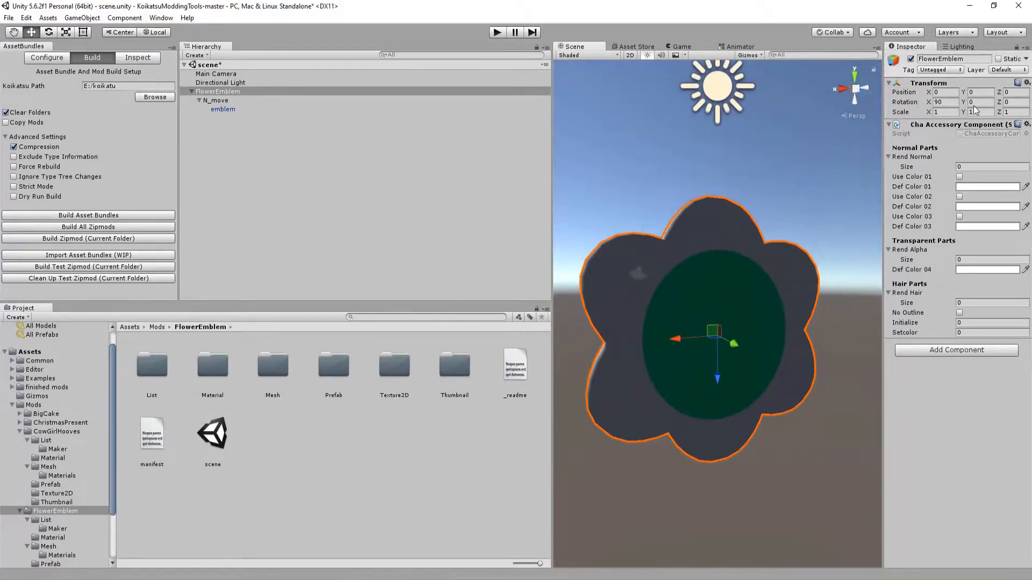
pyautogui.keyDown('alt'); pyautogui.moveTo(713, 192); pyautogui.dragTo(879, 204); pyautogui.keyUp('alt')
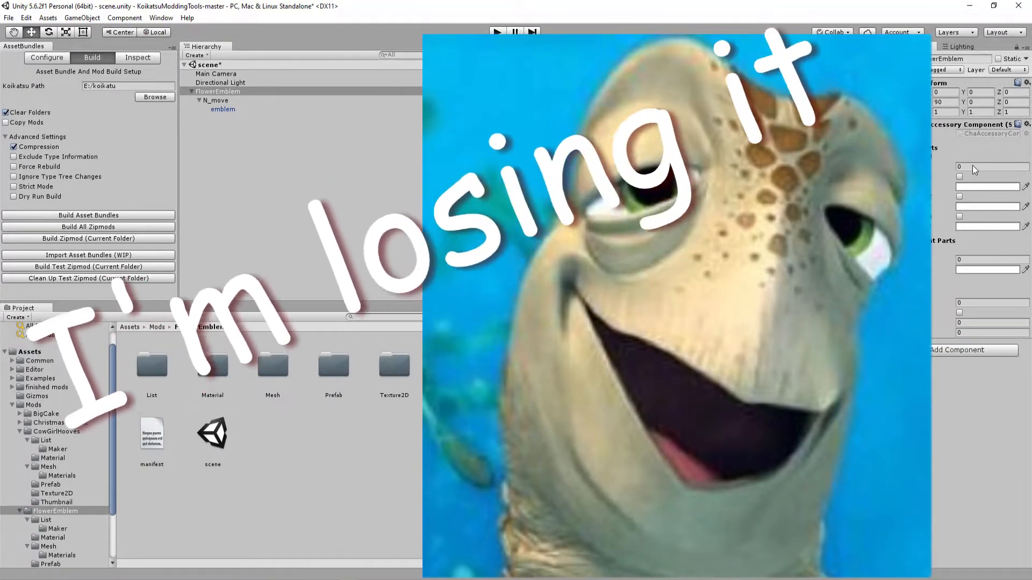
pyautogui.click(972, 167)
pyautogui.click(1013, 275)
pyautogui.click(975, 167)
pyautogui.write('1')
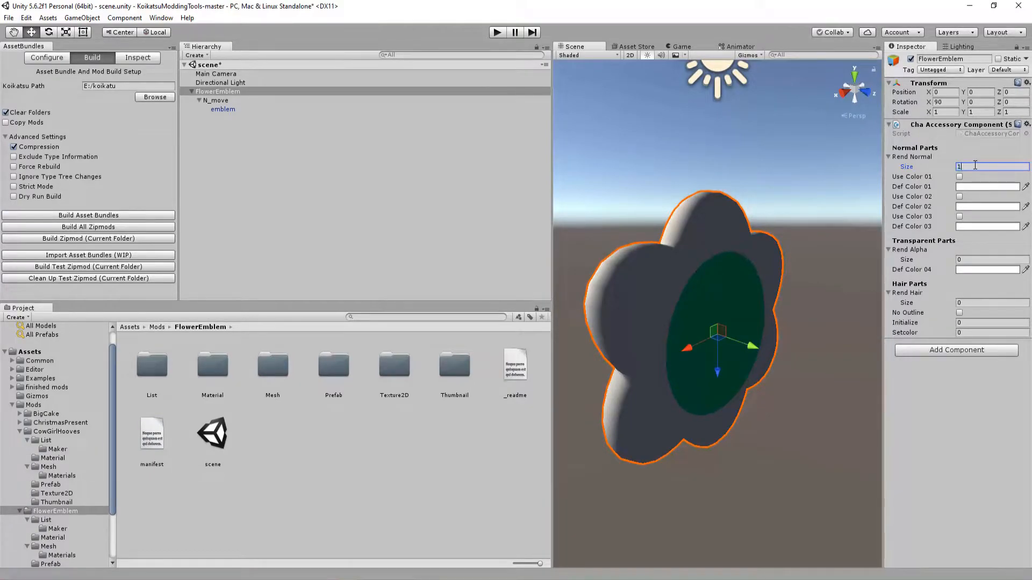
pyautogui.press('Return')
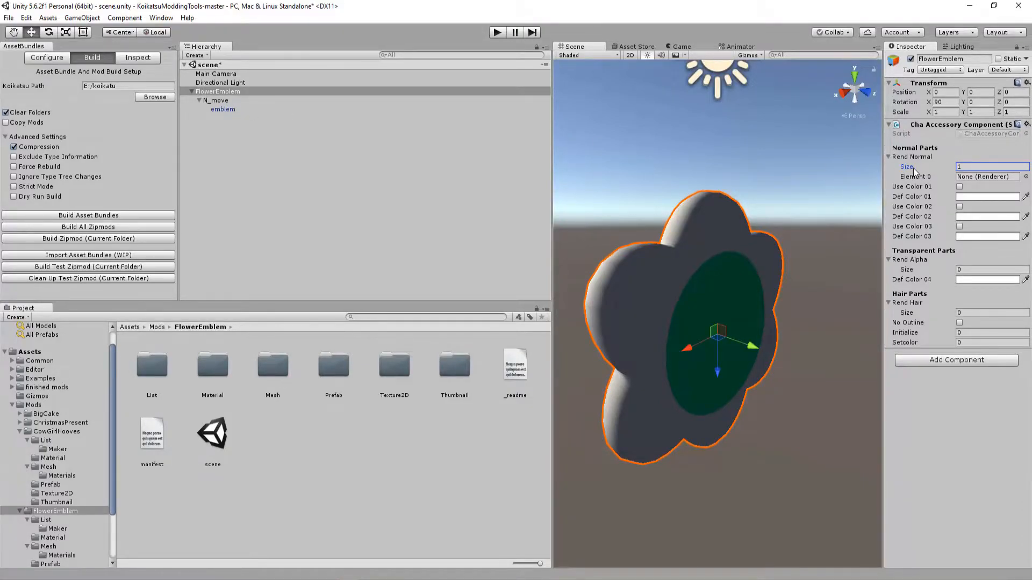
# - Try a Rend Normal size of 2 and return it to 1
pyautogui.write('2')
pyautogui.press('Return')
pyautogui.press('BackSpace')
pyautogui.write('1')
pyautogui.press('Return')
# - Assign the emblem mesh renderer to Element 0 of Rend Normal in the Cha Accessory Component
pyautogui.moveTo(220, 109); pyautogui.dragTo(983, 177)
pyautogui.moveTo(740, 247)
pyautogui.keyDown('alt'); pyautogui.mouseDown()
pyautogui.moveTo(530, 297)
pyautogui.moveTo(801, 260)
pyautogui.moveTo(731, 248)
pyautogui.mouseUp(); pyautogui.keyUp('alt')
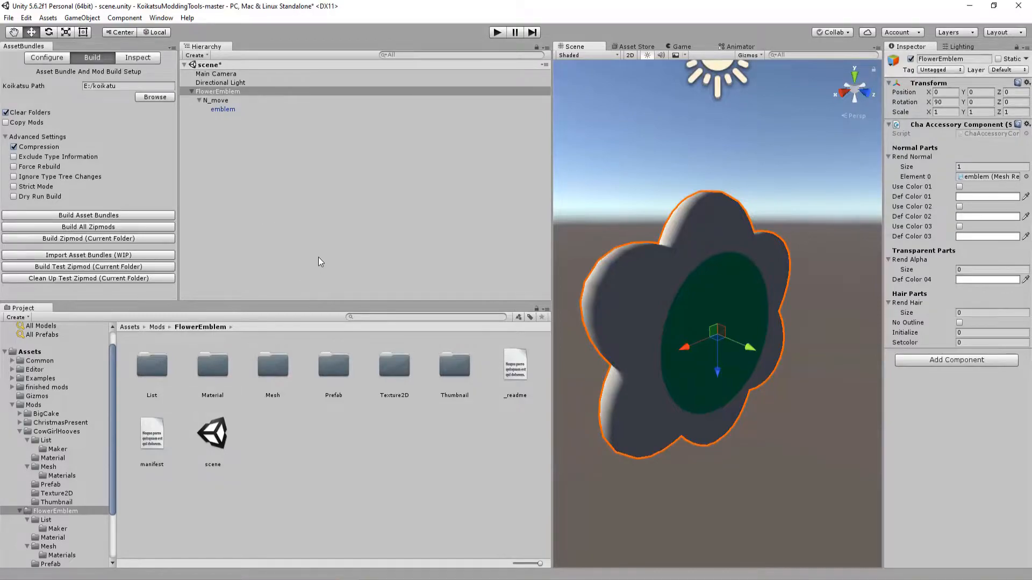
# - Create a prefab from the FlowerEmblem object in the mod's Prefab folder
pyautogui.doubleClick(333, 367)
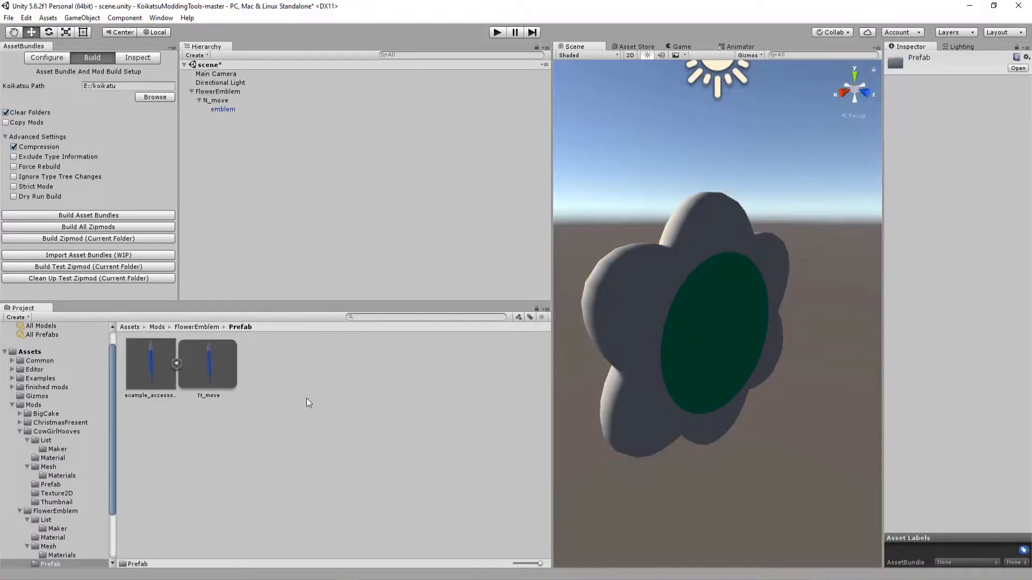
pyautogui.click(176, 364)
pyautogui.click(280, 392)
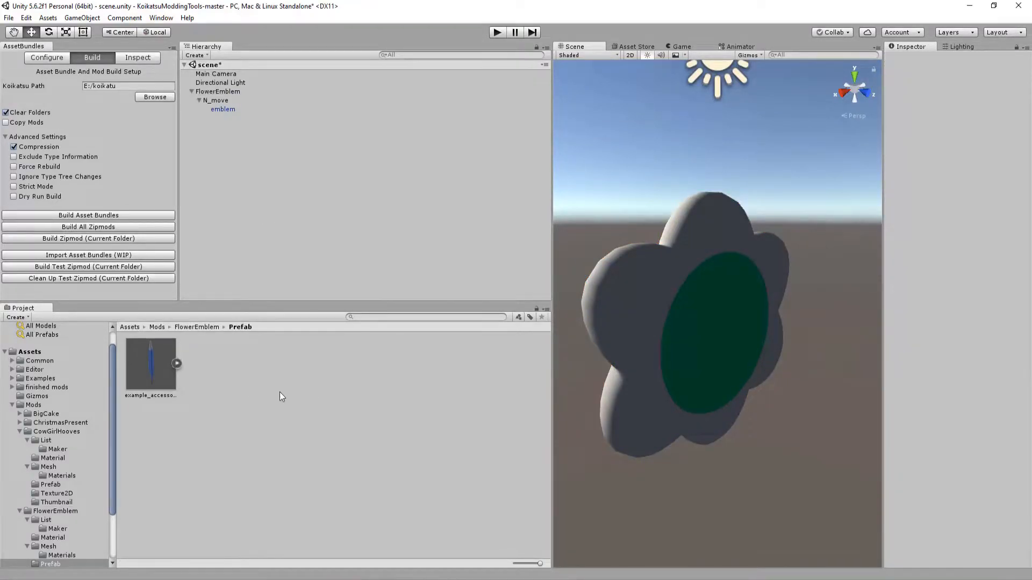
pyautogui.click(230, 95)
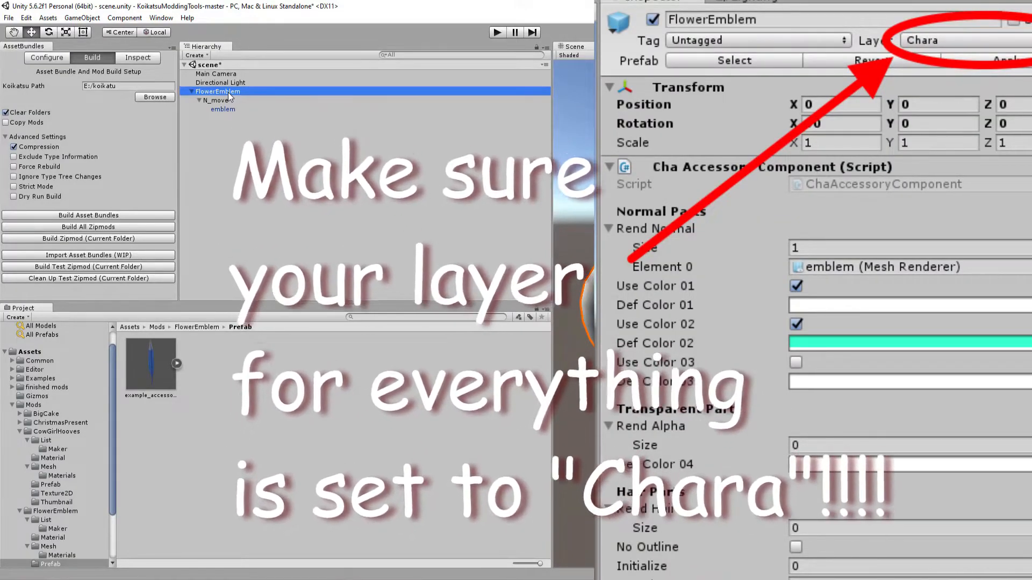
pyautogui.moveTo(228, 91); pyautogui.dragTo(302, 376)
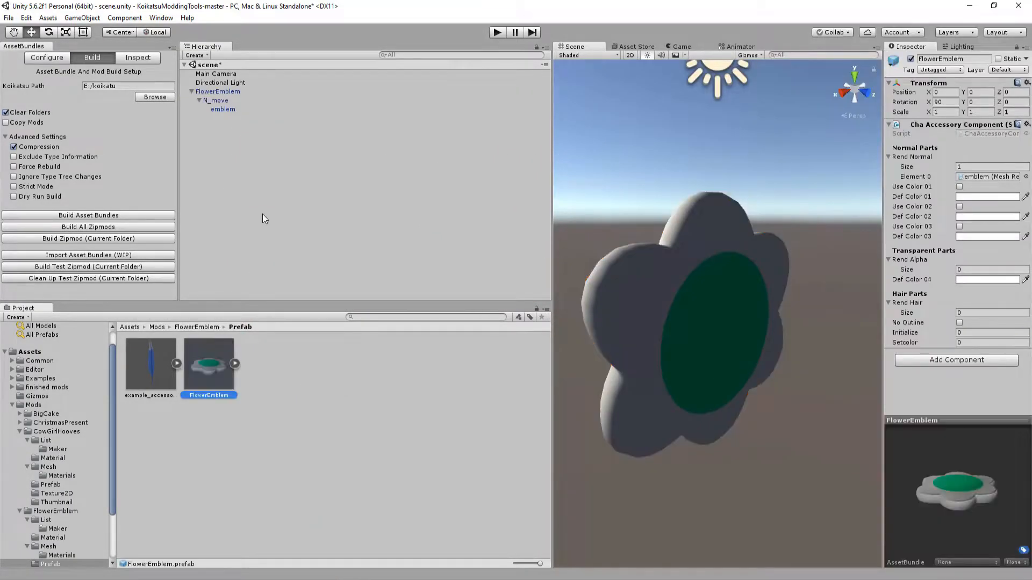
pyautogui.click(262, 215)
# - Compare the FlowerEmblem object and its N_move and emblem children in the scene with the FlowerEmblem prefab and its preview
pyautogui.click(216, 93)
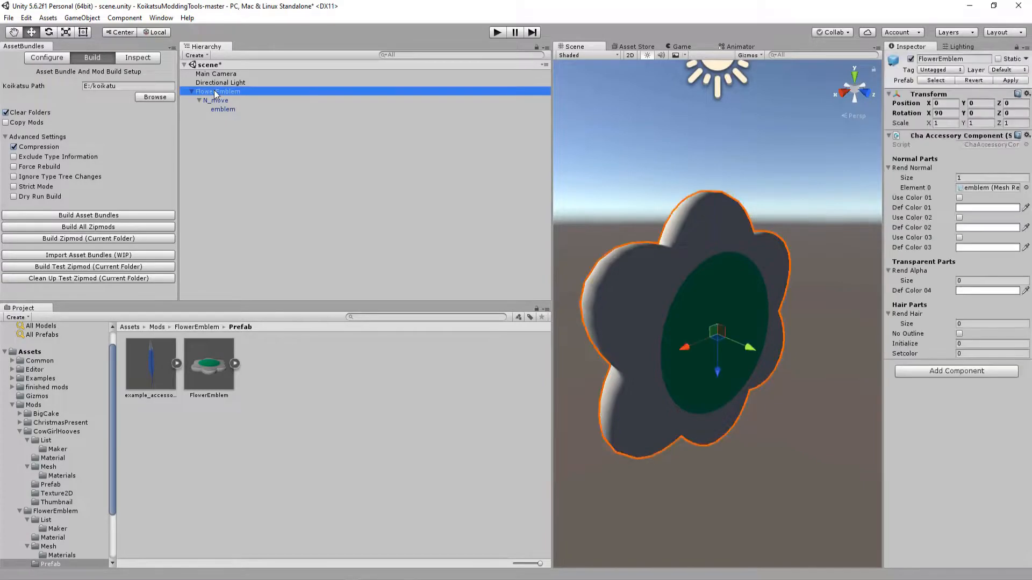
pyautogui.keyDown('alt'); pyautogui.click(192, 91); pyautogui.keyUp('alt')
pyautogui.click(199, 100)
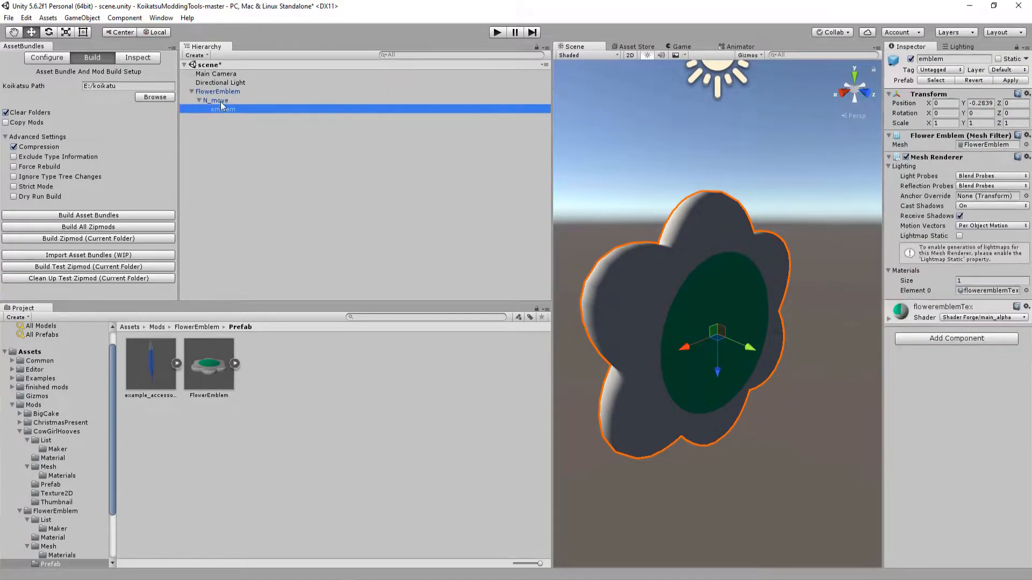
pyautogui.click(227, 369)
pyautogui.moveTo(978, 487); pyautogui.dragTo(838, 494)
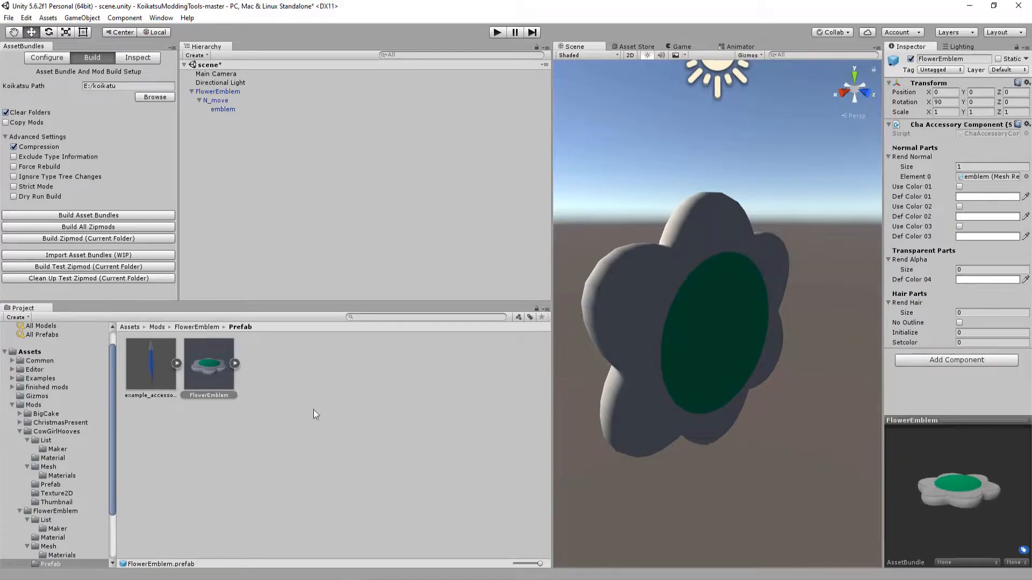
pyautogui.click(228, 93)
pyautogui.click(214, 367)
pyautogui.moveTo(950, 502)
pyautogui.mouseDown()
pyautogui.moveTo(962, 516)
pyautogui.moveTo(969, 505)
pyautogui.mouseUp()
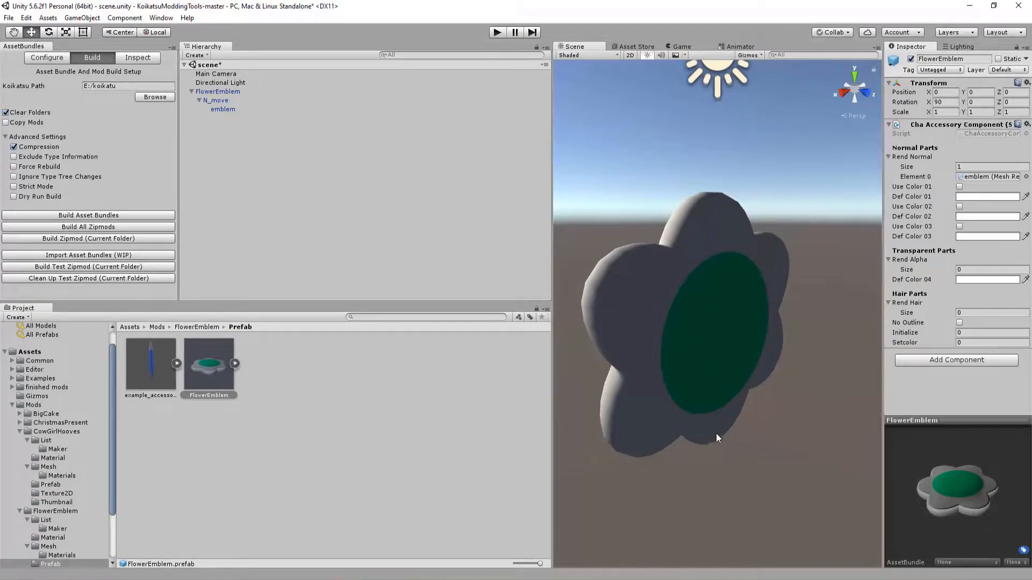
pyautogui.moveTo(709, 431); pyautogui.dragTo(723, 443)
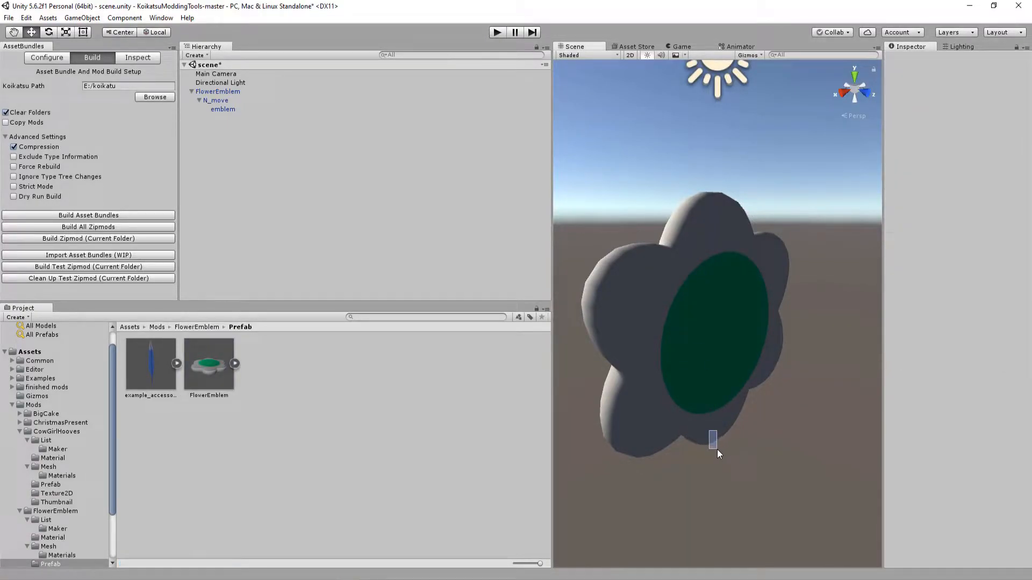
pyautogui.click(715, 294)
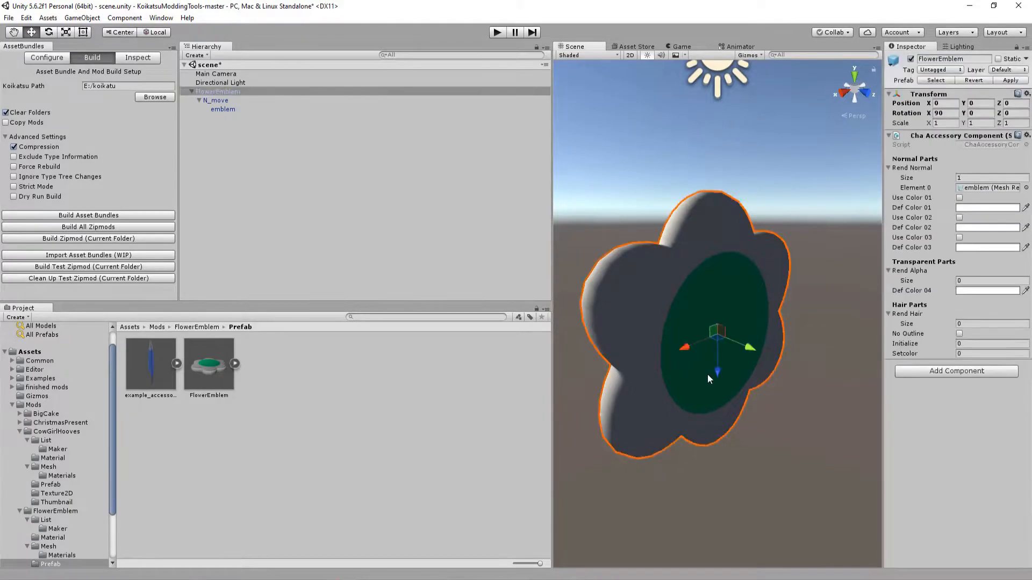
pyautogui.click(210, 360)
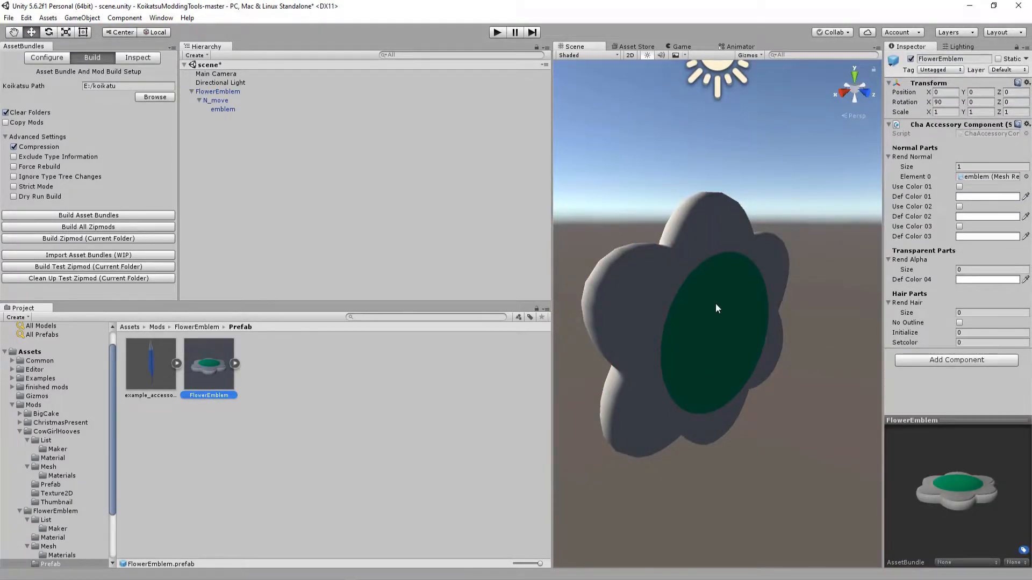
pyautogui.click(325, 366)
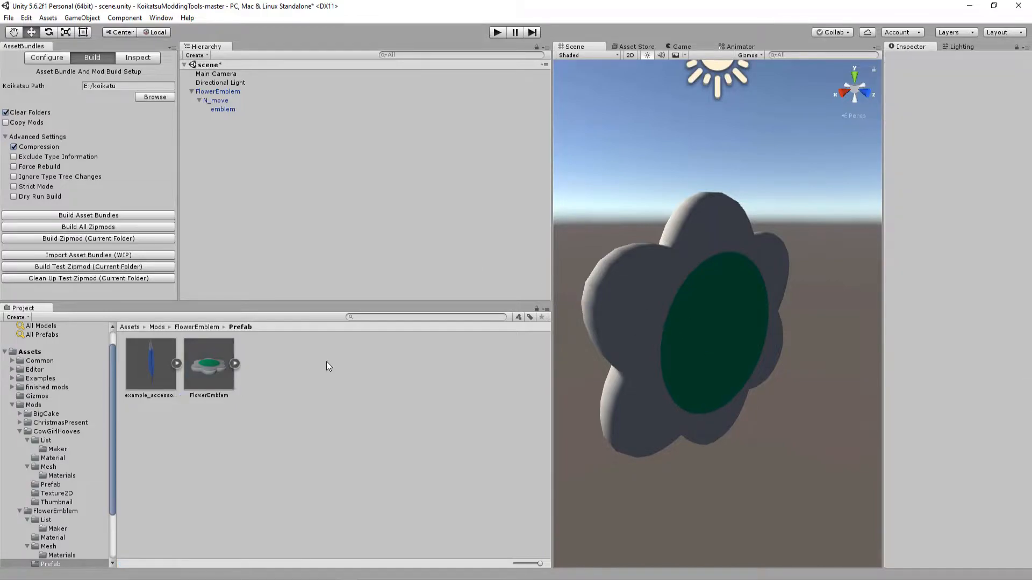
# - Switch to File Explorer, locate SB3UtilityGUI.exe in the SB3Utility v1.19.6 folder of [MODDING] Tools, and return to the koikatu folder
pyautogui.moveTo(164, 572)
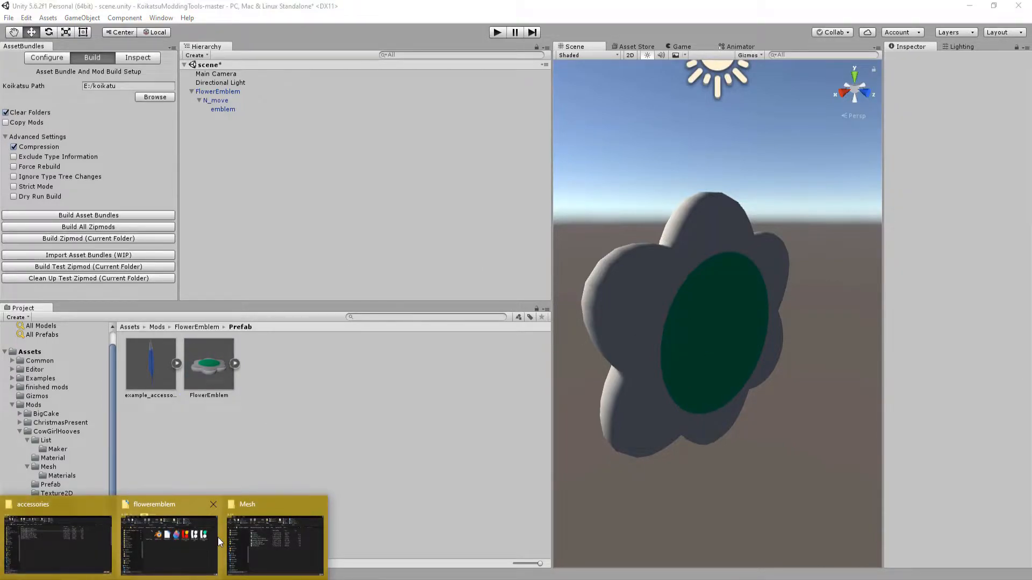
pyautogui.click(105, 538)
pyautogui.doubleClick(96, 36)
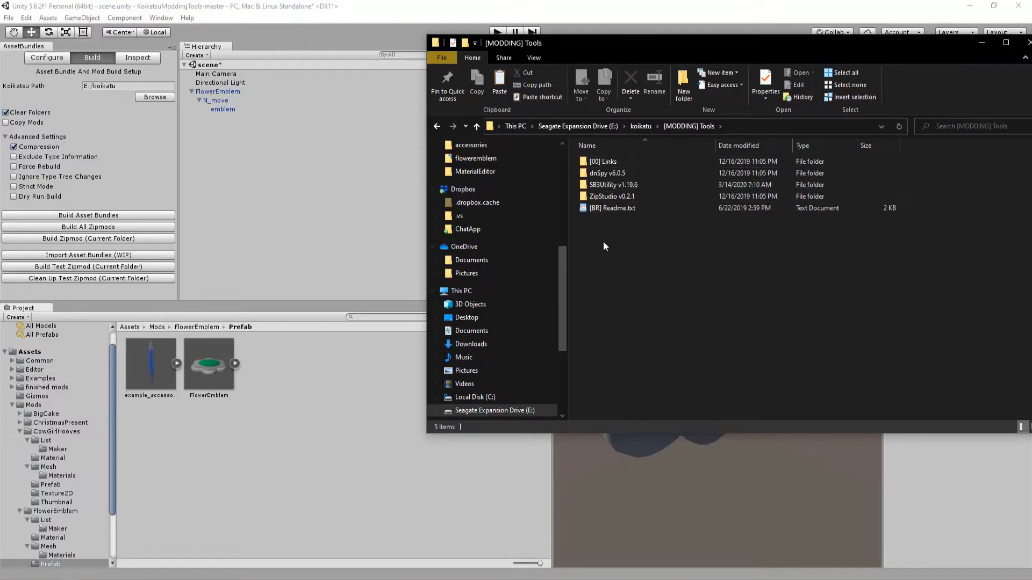
pyautogui.doubleClick(604, 185)
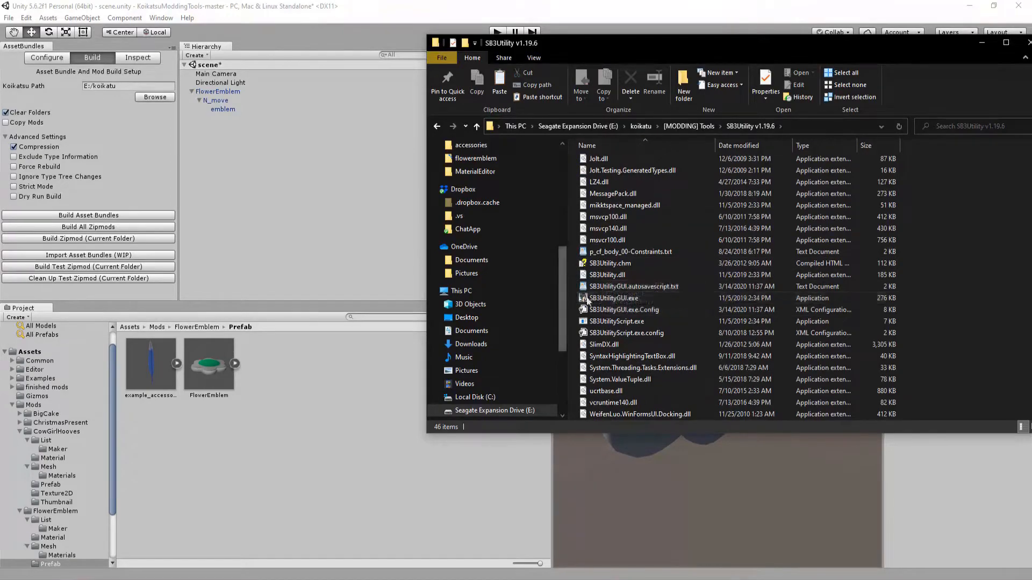
pyautogui.click(609, 300)
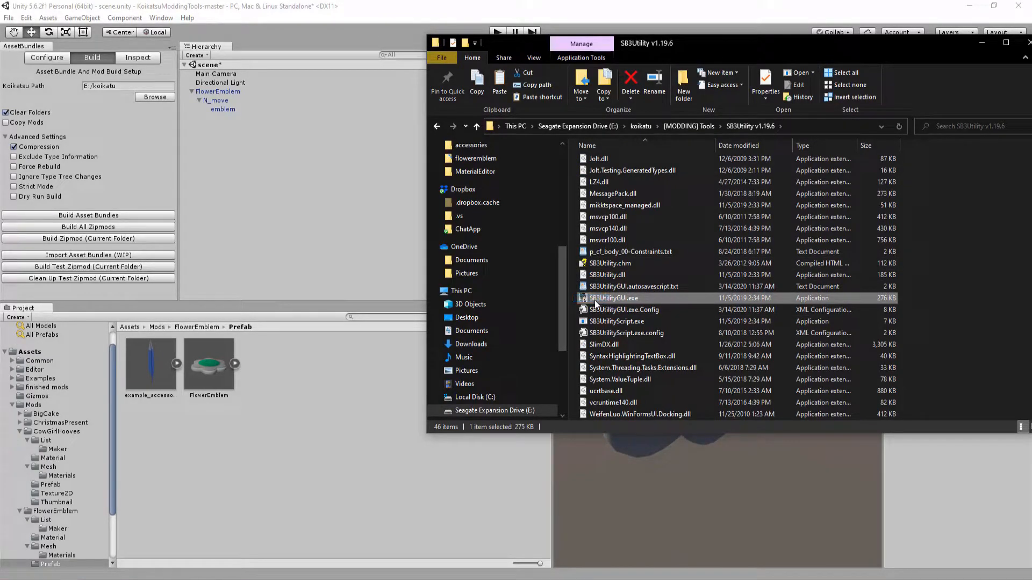
pyautogui.scroll(8, 595, 299)
pyautogui.click(693, 126)
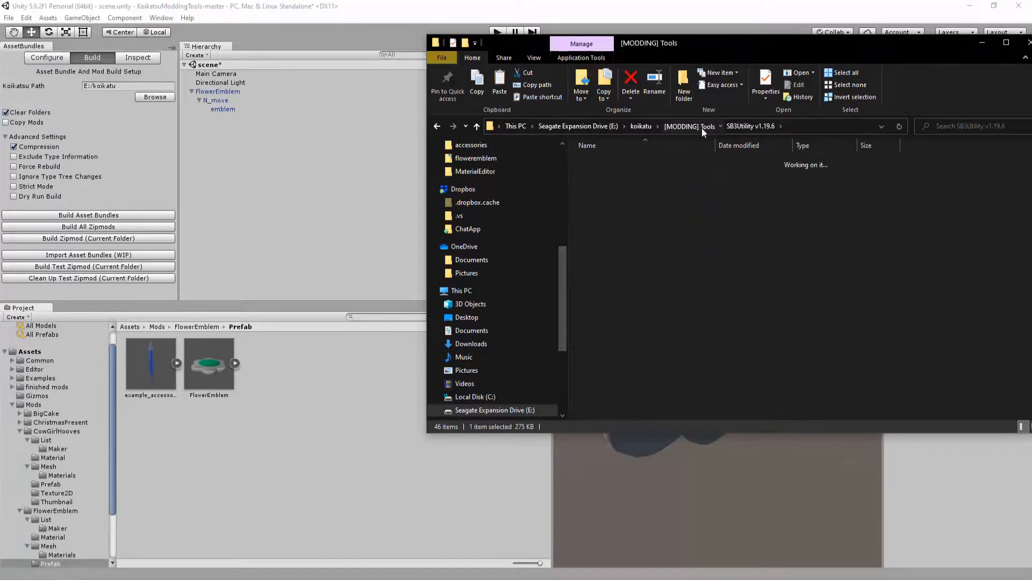
pyautogui.click(638, 127)
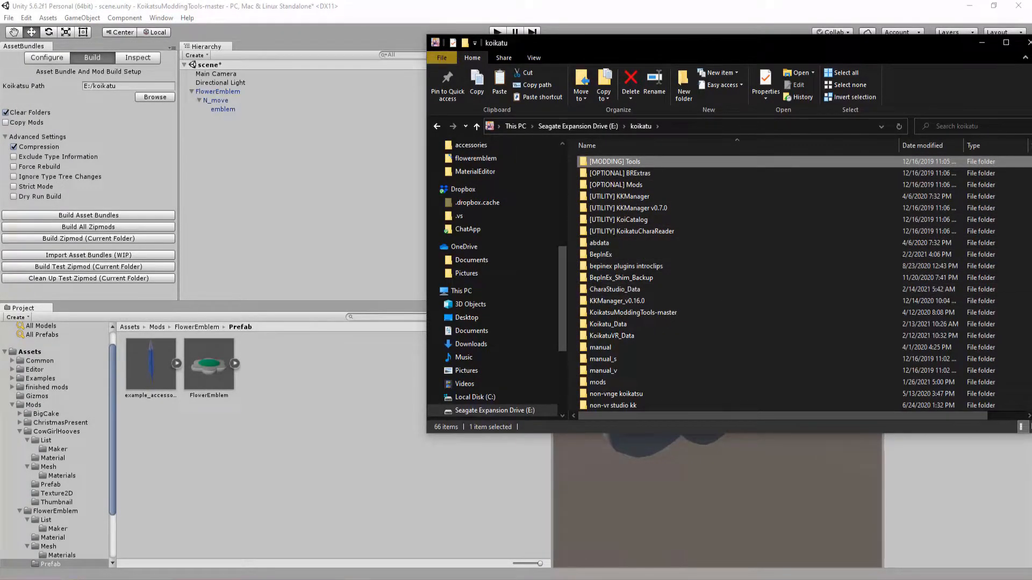
# - Examine the cowbell.unity3d file inside the Cowbell v1.0 zipmod archive as an example, and return to the koikatu folder
pyautogui.hotkey('alt', 'Tab')
pyautogui.click(240, 364)
pyautogui.click(236, 370)
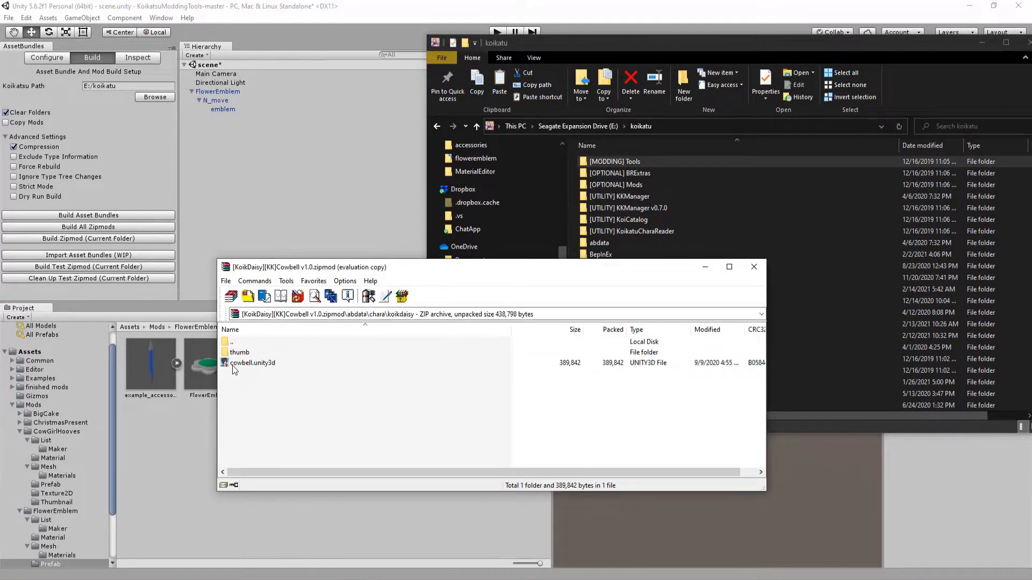
pyautogui.click(236, 367)
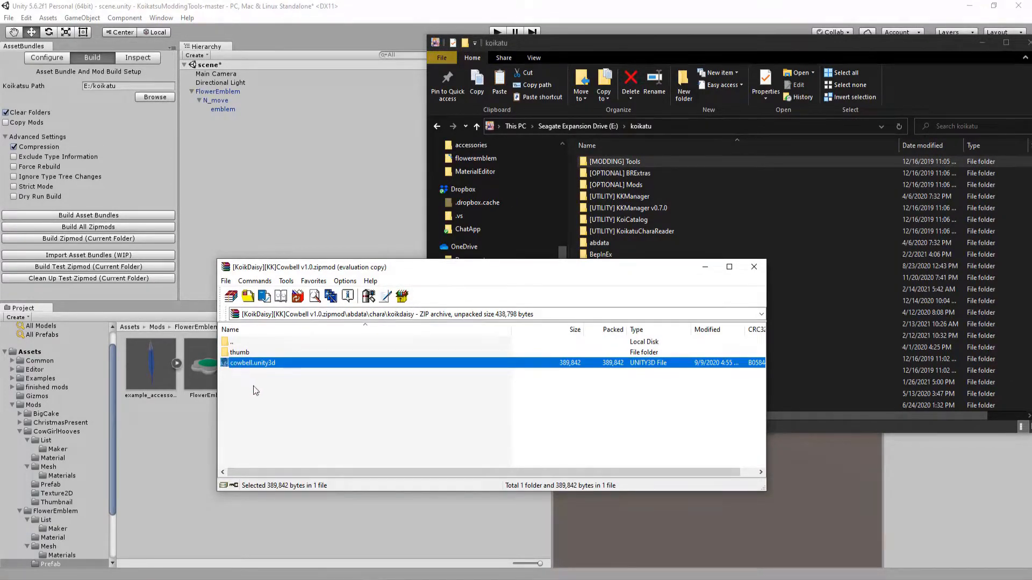
pyautogui.hotkey('alt', 'Tab')
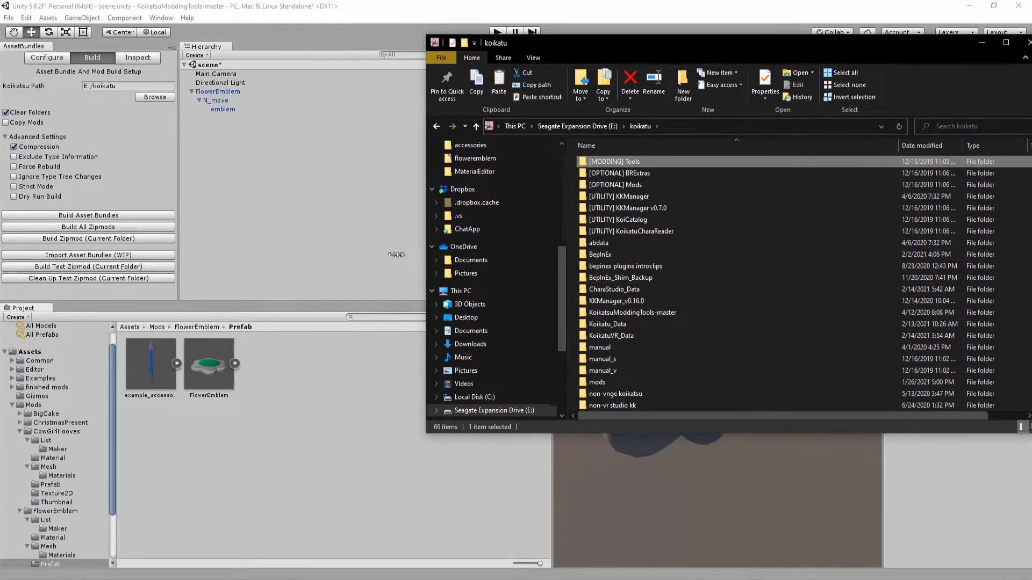
# - Open oo_base.unity3d from the koikatu abdata\chara folder in SB3UtilityGUI and maximize its window
pyautogui.moveTo(427, 253); pyautogui.dragTo(381, 255)
pyautogui.doubleClick(565, 245)
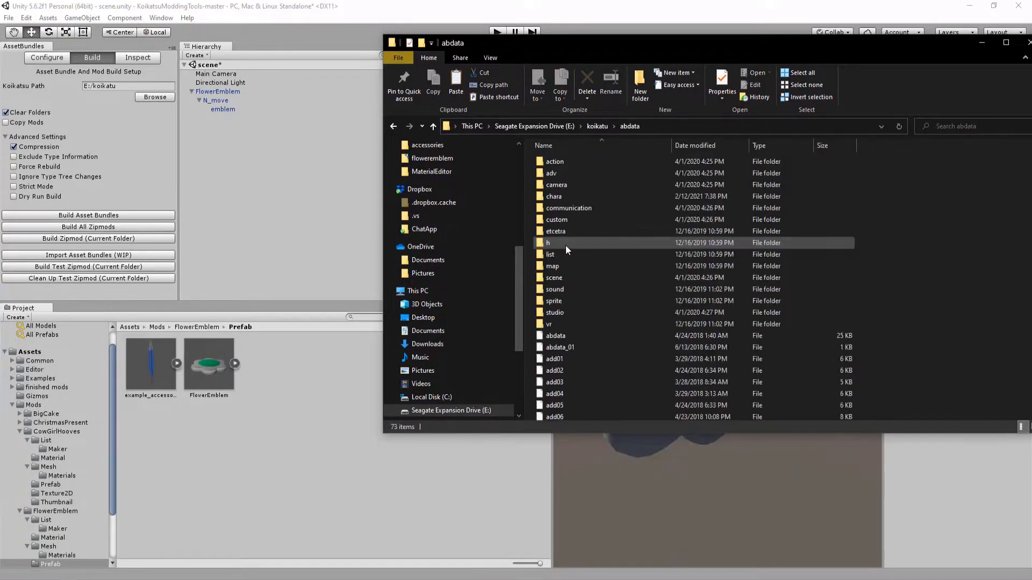
pyautogui.doubleClick(559, 197)
pyautogui.scroll(-15, 634, 285)
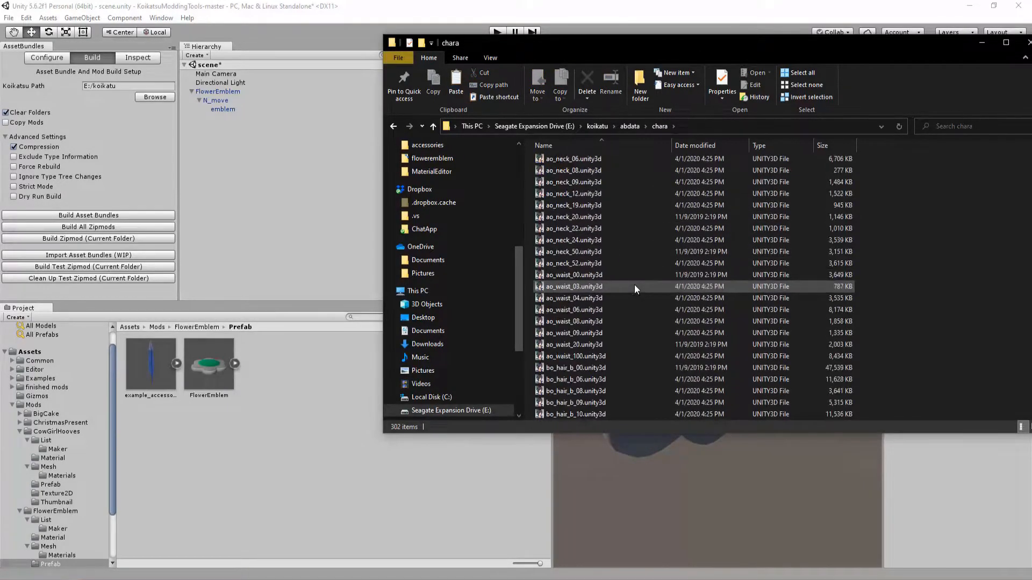
pyautogui.scroll(-20, 613, 285)
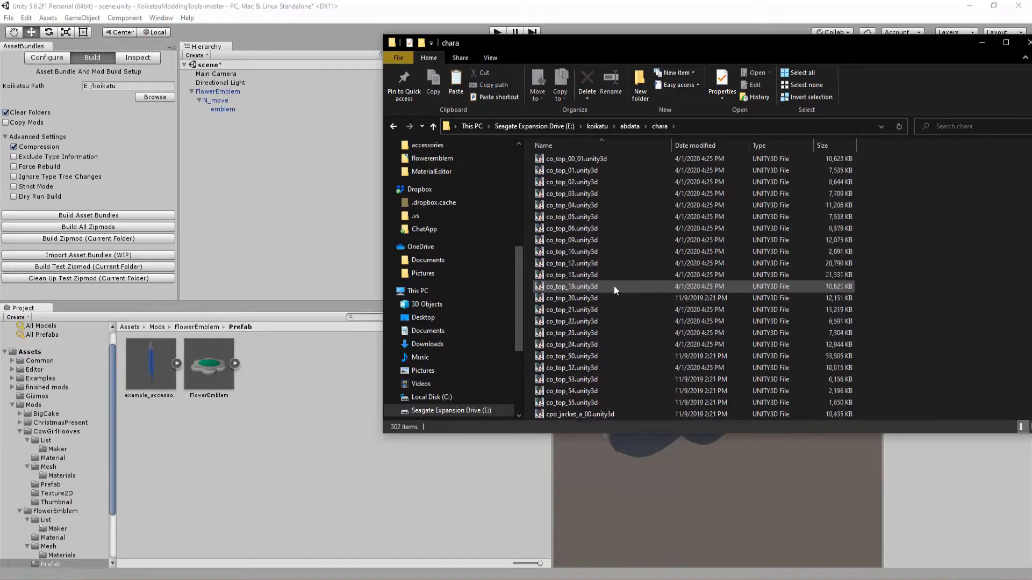
pyautogui.scroll(-10, 613, 286)
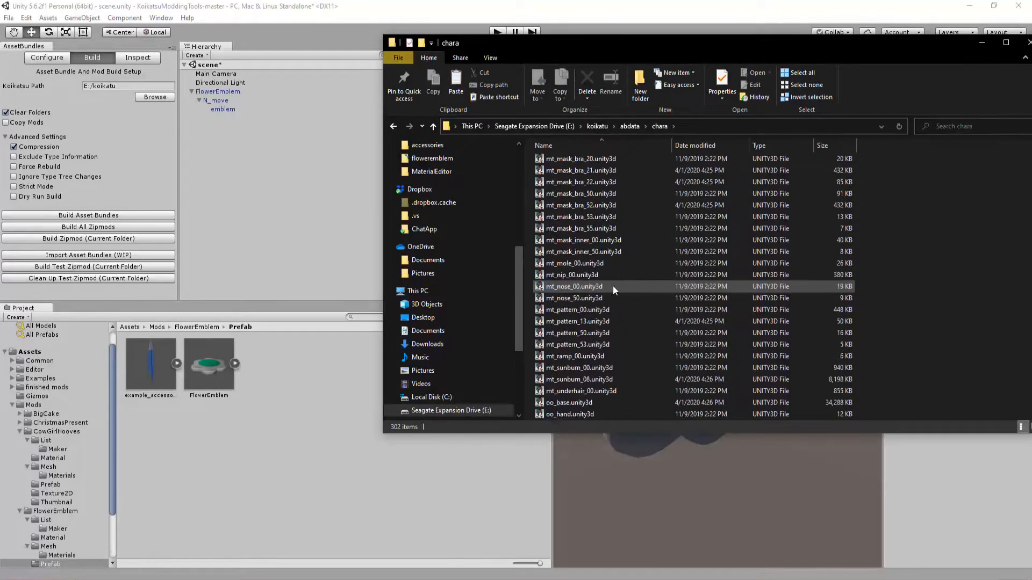
pyautogui.click(573, 403)
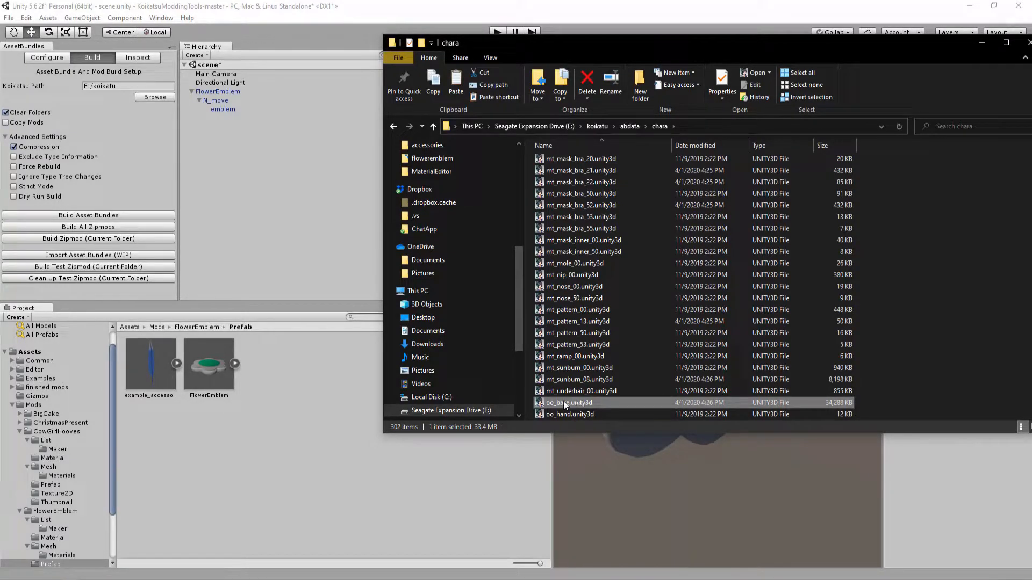
pyautogui.rightClick(562, 403)
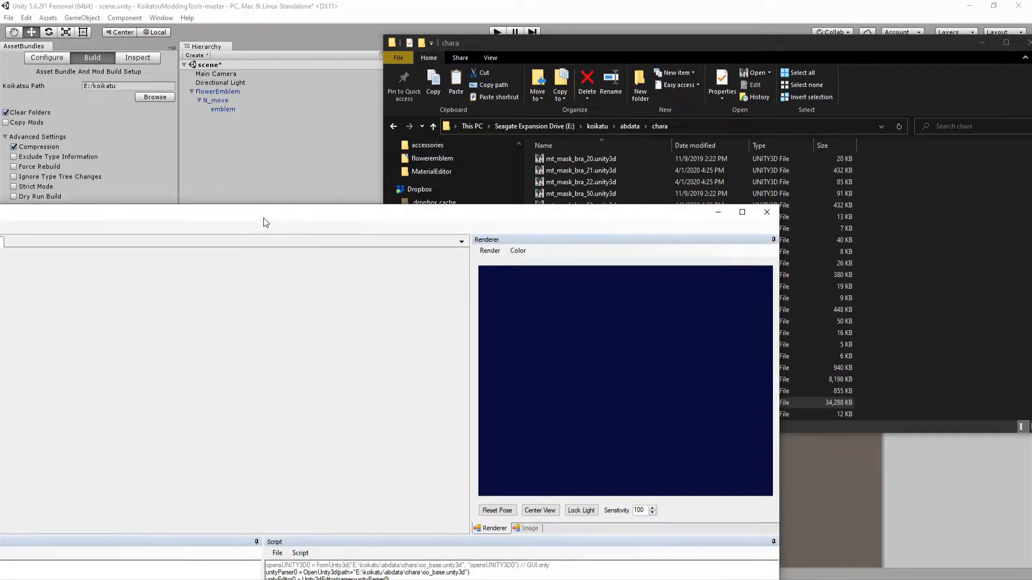
pyautogui.moveTo(257, 214)
pyautogui.mouseDown()
pyautogui.moveTo(488, 152)
pyautogui.moveTo(561, 81)
pyautogui.moveTo(502, 27)
pyautogui.moveTo(494, 2)
pyautogui.mouseUp()
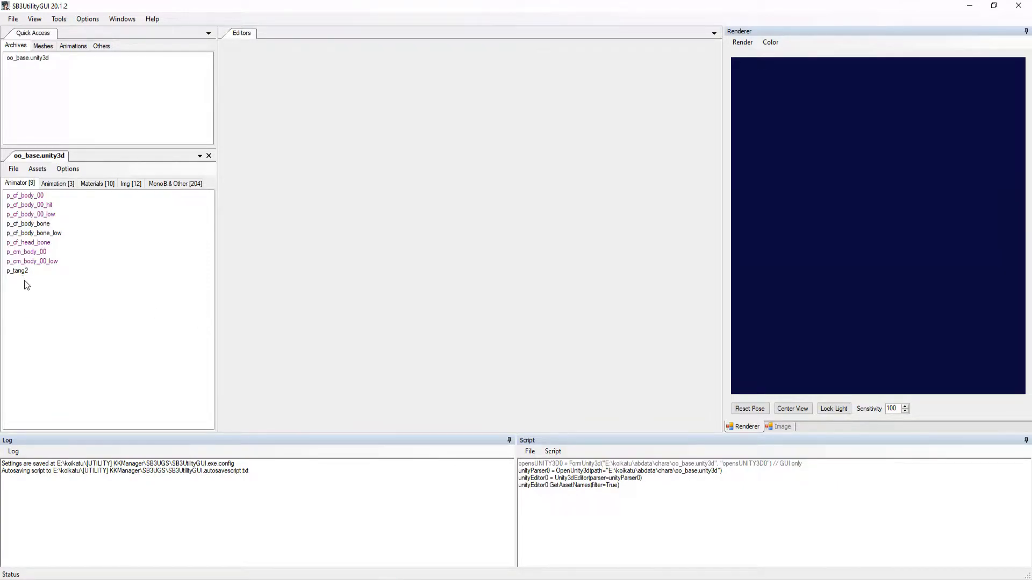
# - Open the p_cf_body_00 animator and select the SkinnedMeshRenderer of o_body_a under cf_o_root and n_body
pyautogui.doubleClick(26, 197)
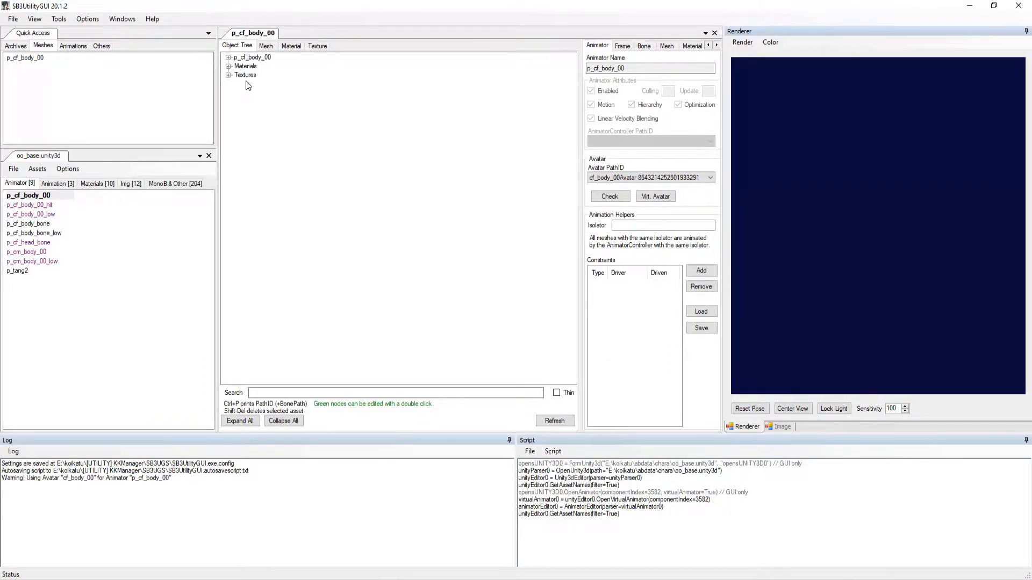
pyautogui.click(228, 57)
pyautogui.click(255, 76)
pyautogui.click(238, 84)
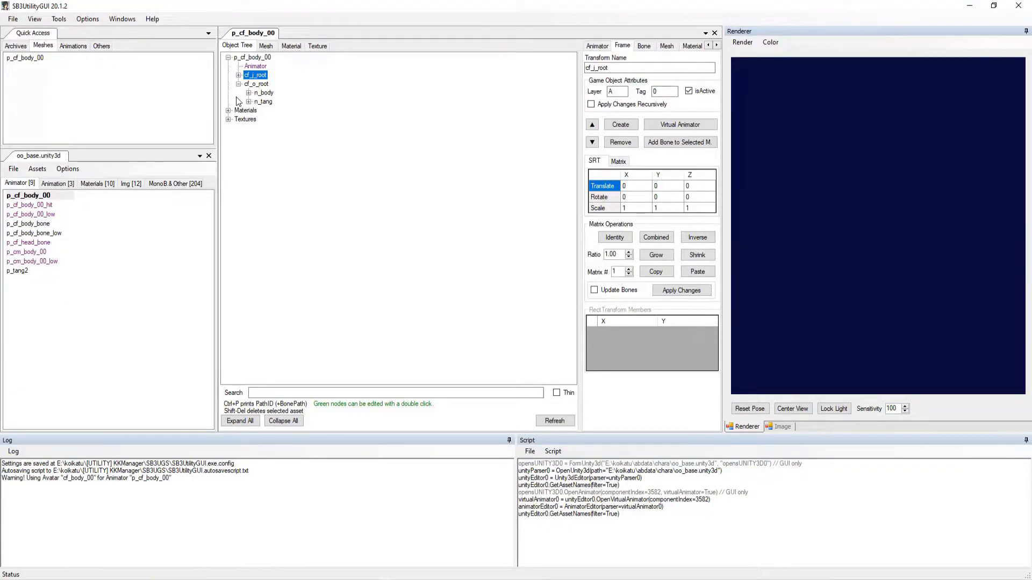
pyautogui.click(249, 94)
pyautogui.click(259, 111)
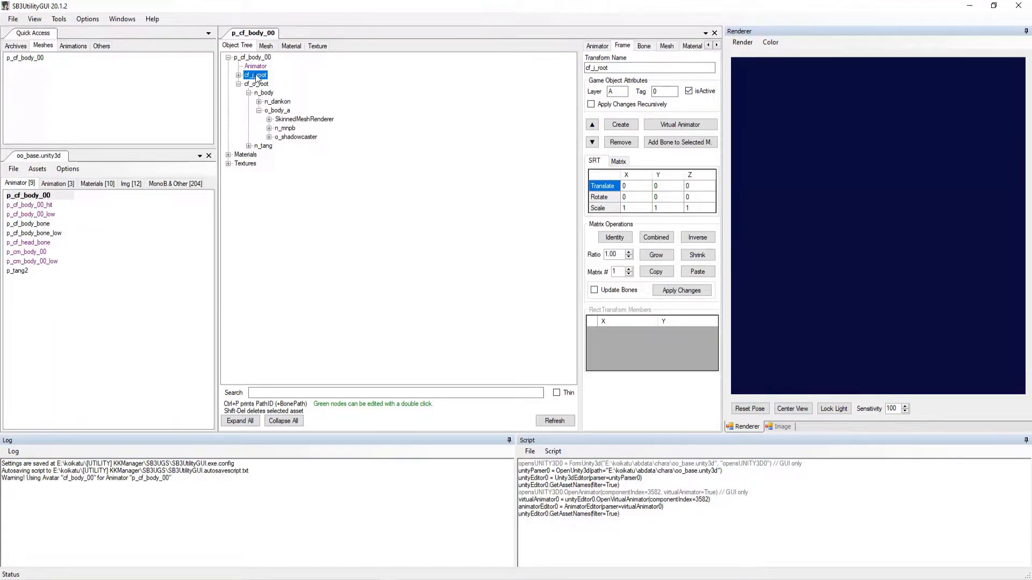
pyautogui.click(303, 119)
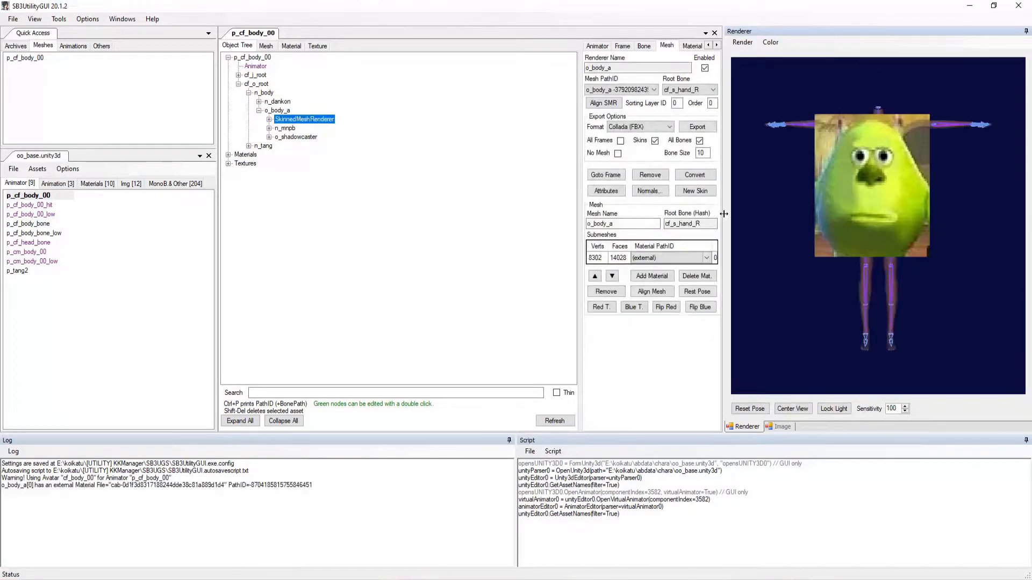
# - Set the export format of the o_body_a body mesh to FBX 2020.0.1
pyautogui.moveTo(839, 221); pyautogui.dragTo(778, 211)
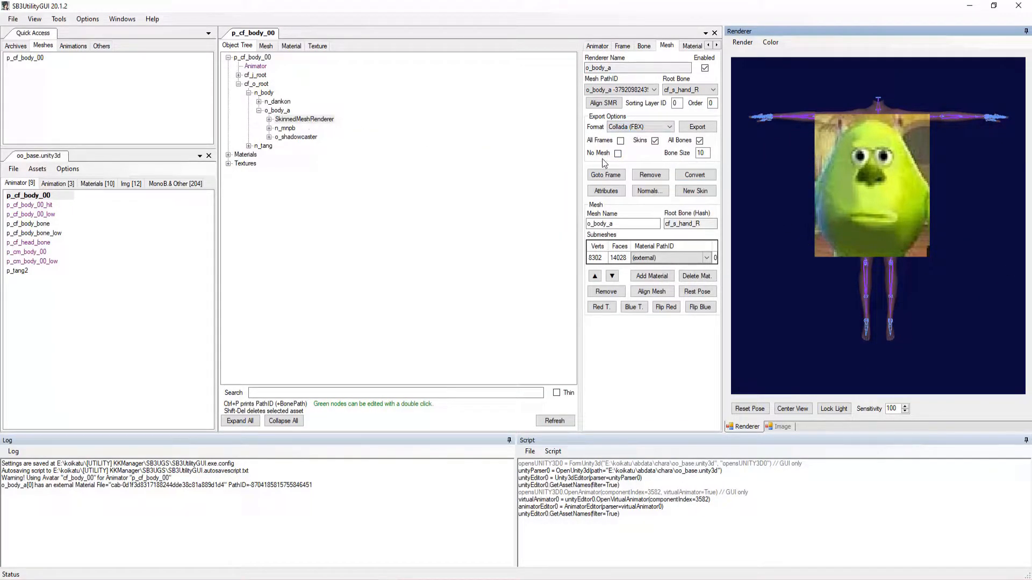
pyautogui.click(636, 128)
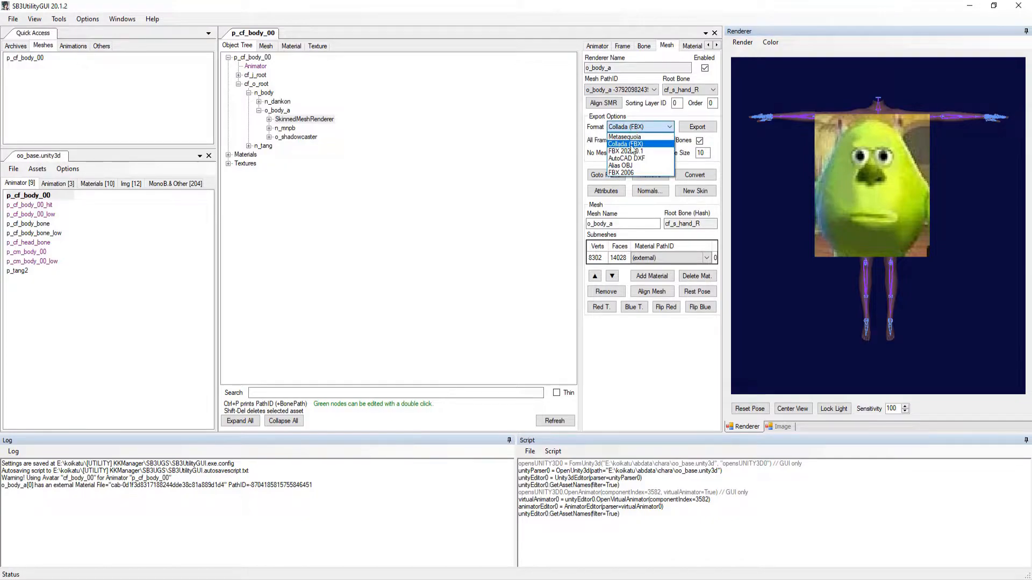
pyautogui.click(630, 151)
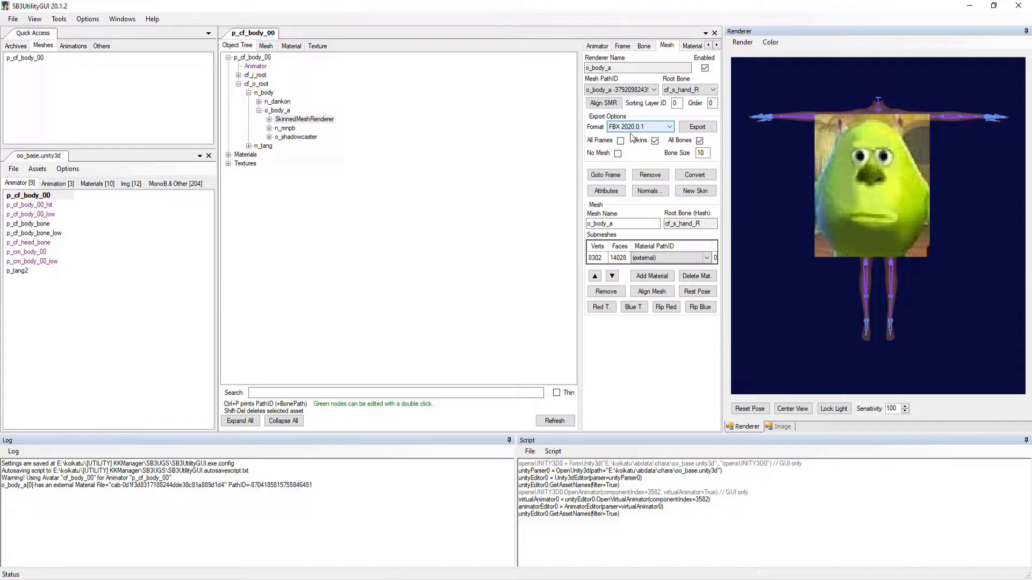
# - Export the o_body_a mesh and open the exported files' folder, chara\oo_base\p_cf_body_00, in the file browser
pyautogui.click(694, 128)
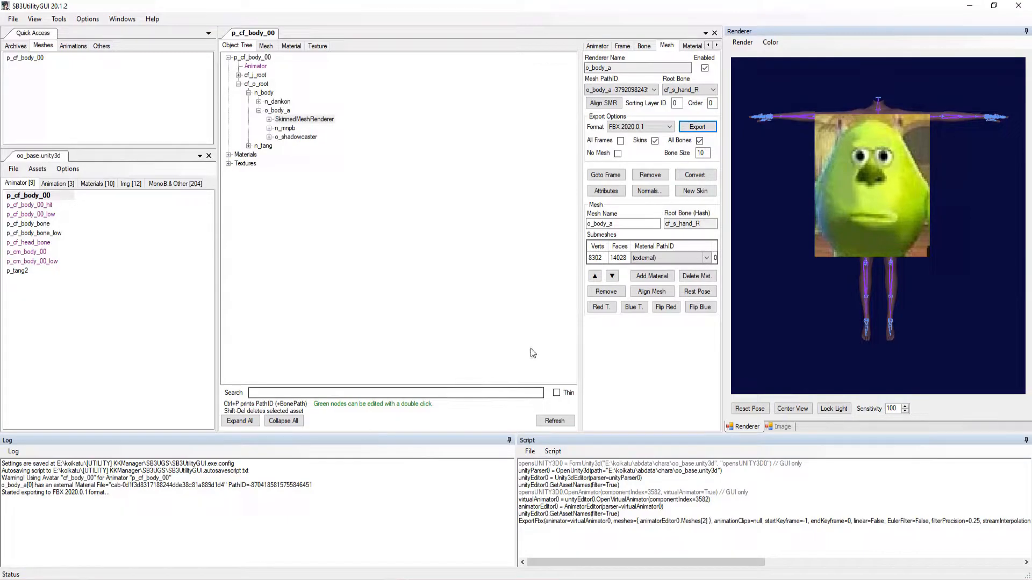
pyautogui.click(967, 7)
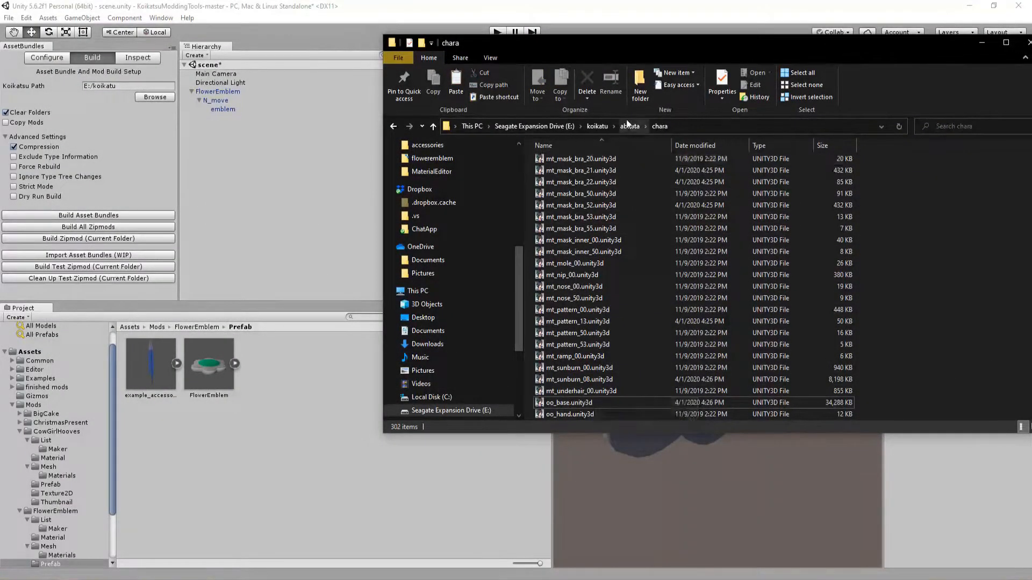
pyautogui.scroll(8, 619, 291)
pyautogui.scroll(15, 619, 290)
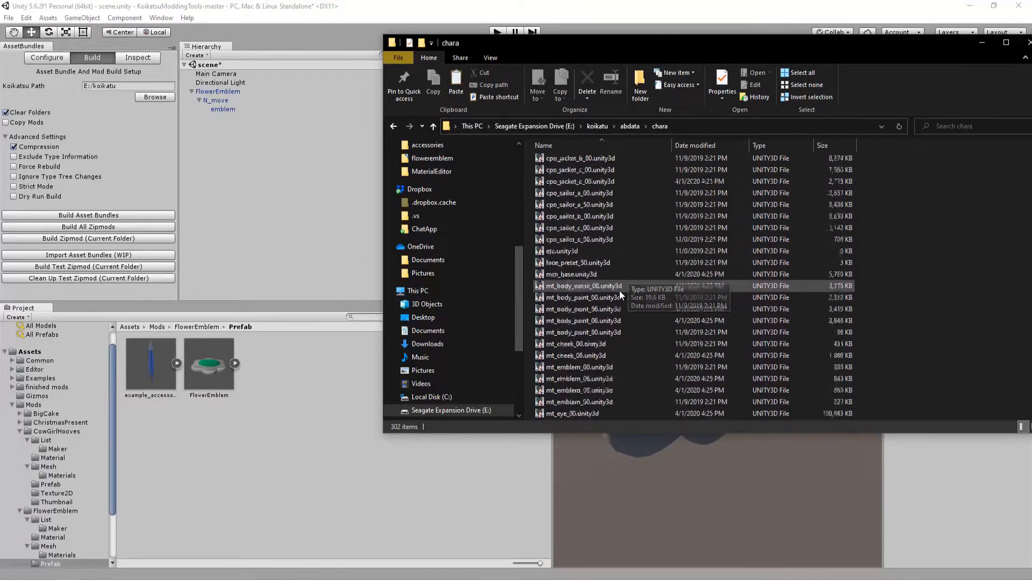
pyautogui.scroll(10, 601, 279)
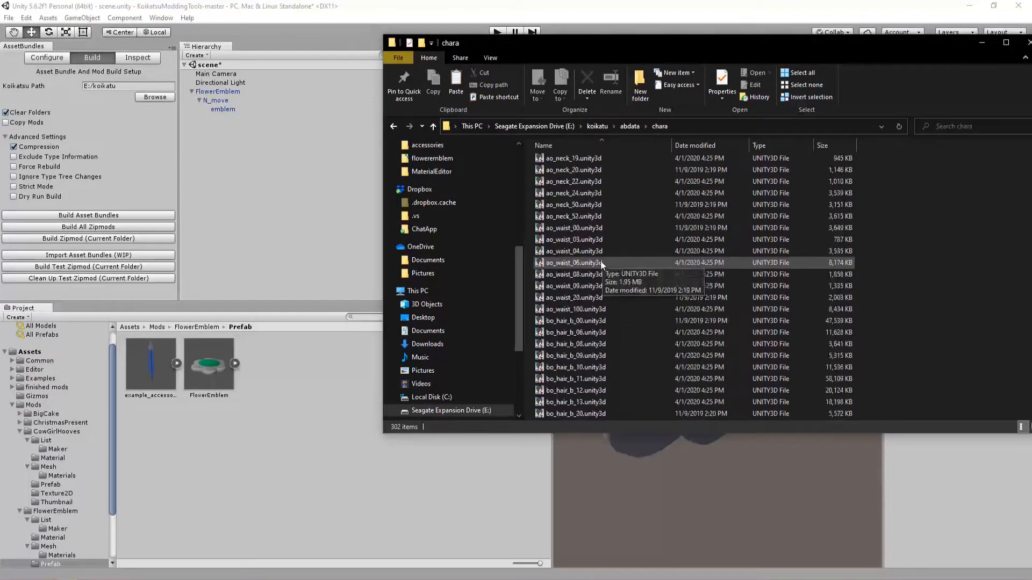
pyautogui.doubleClick(566, 197)
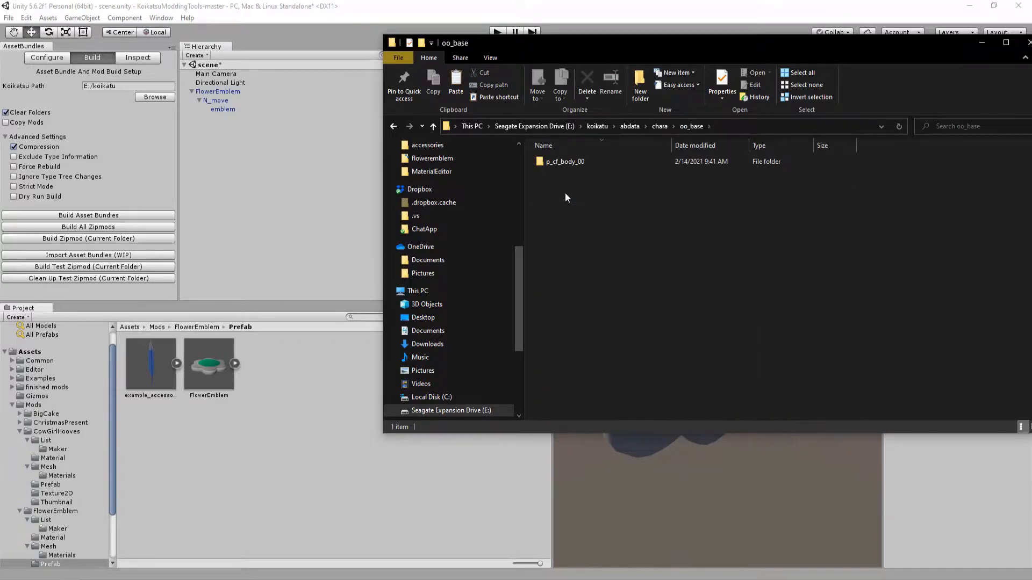
pyautogui.doubleClick(567, 162)
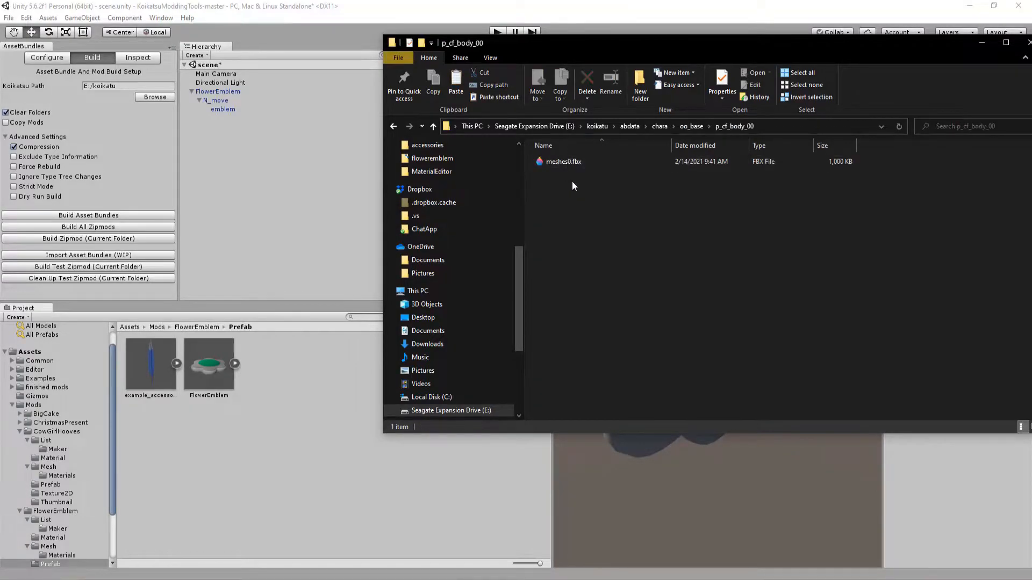
pyautogui.moveTo(572, 182); pyautogui.dragTo(571, 160)
# - Import meshes0.fbx from the p_cf_body_00 folder into the FlowerEmblem mod's Mesh folder in Unity
pyautogui.moveTo(540, 40); pyautogui.dragTo(624, 154)
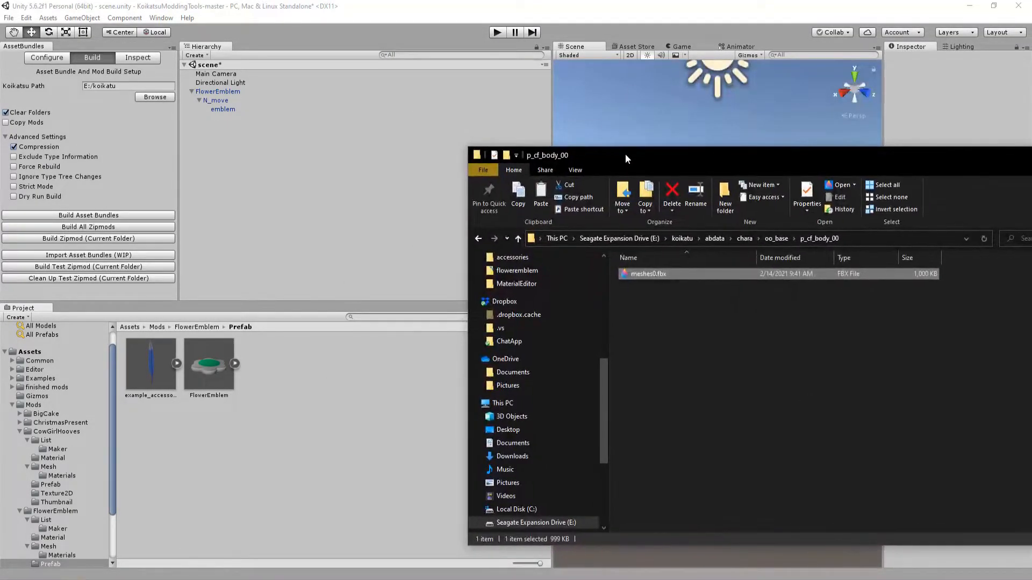
pyautogui.click(188, 329)
pyautogui.doubleClick(282, 376)
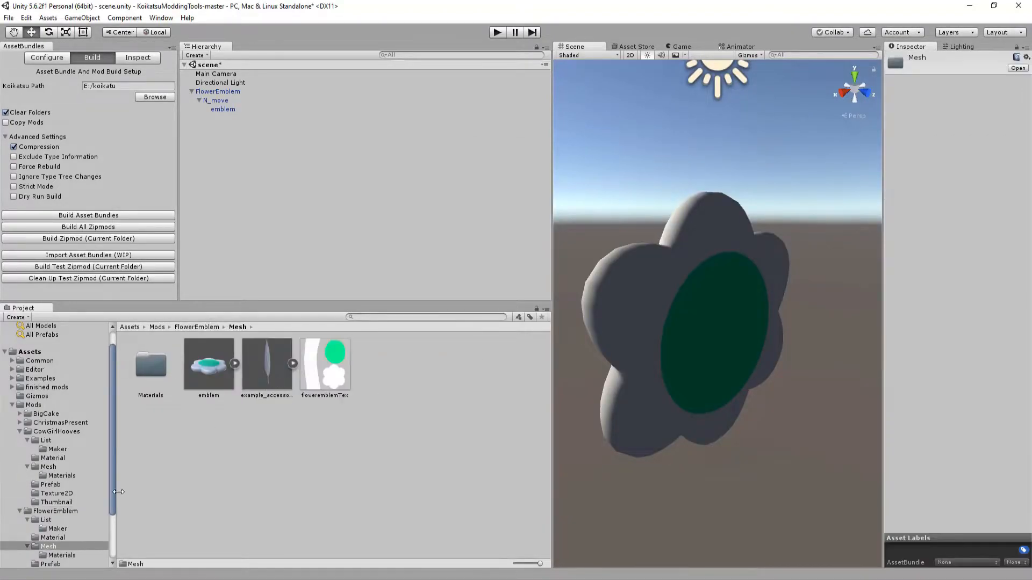
pyautogui.click(54, 579)
pyautogui.click(285, 538)
pyautogui.moveTo(649, 273); pyautogui.dragTo(382, 389)
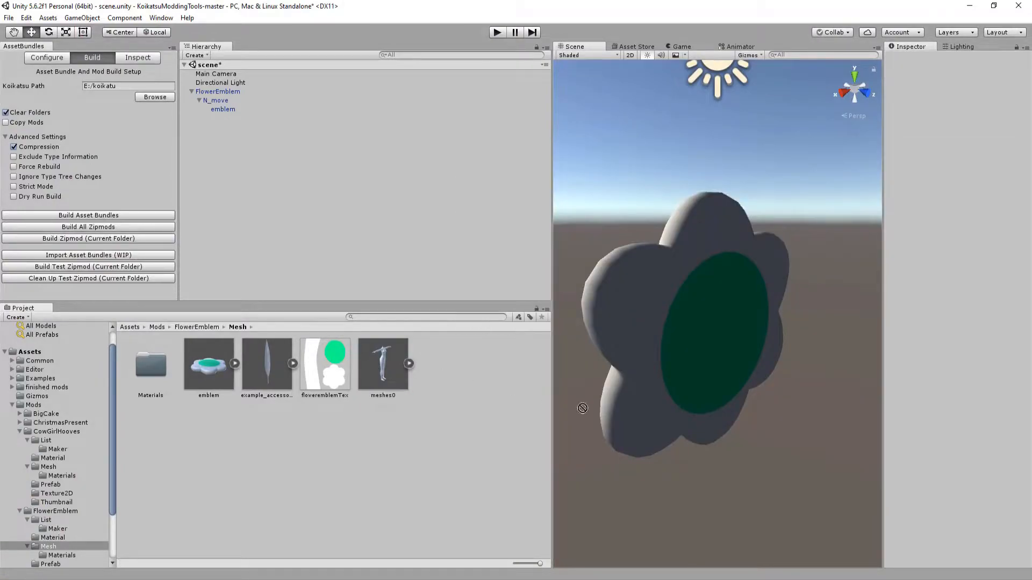
# - Place the meshes0 body model in the scene and reset its transform
pyautogui.moveTo(723, 476); pyautogui.dragTo(722, 477)
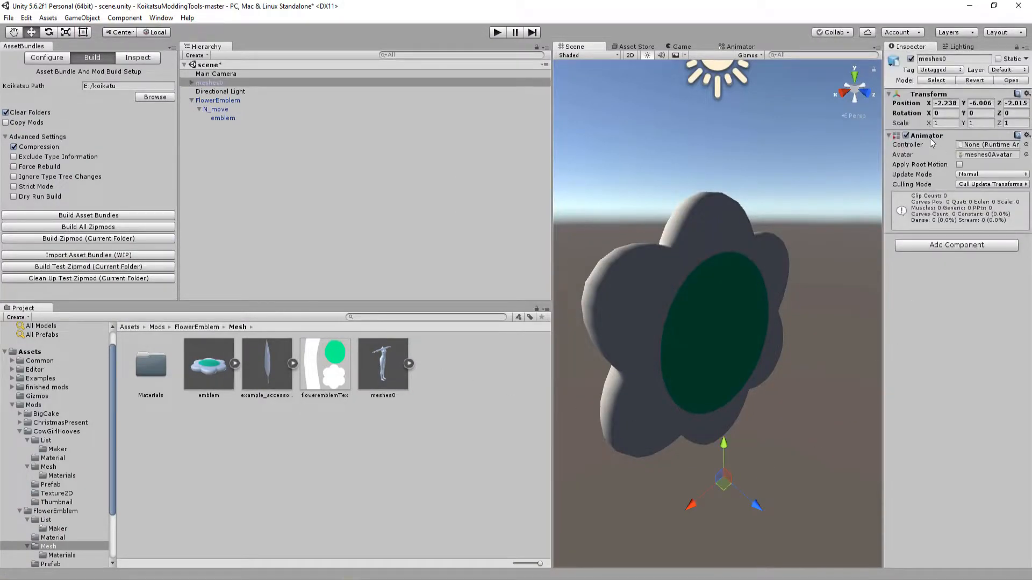
pyautogui.rightClick(941, 90)
pyautogui.click(943, 101)
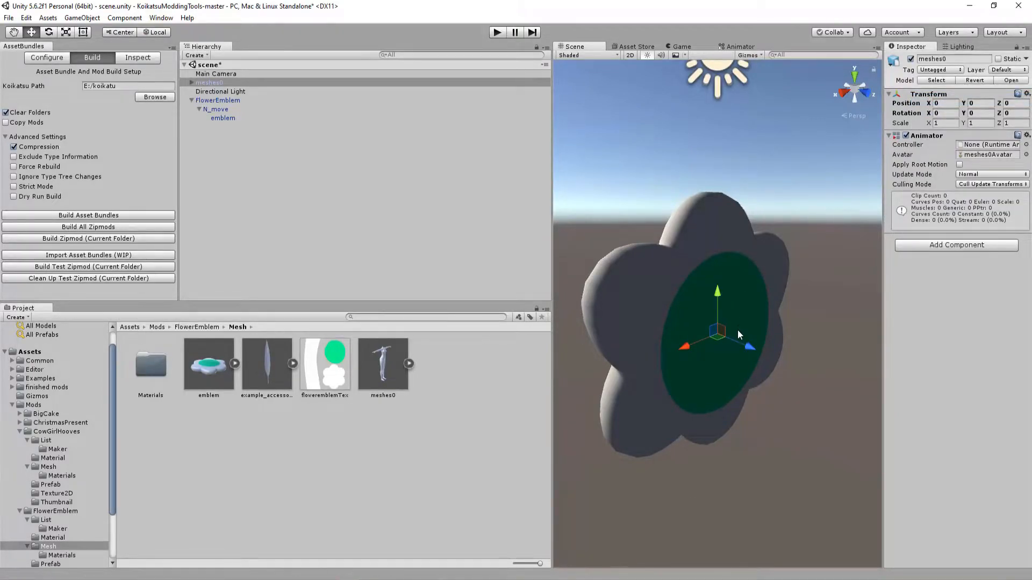
# - Examine the body model beside the flower emblem in the scene from different distances and angles to compare their sizes
pyautogui.press('f')
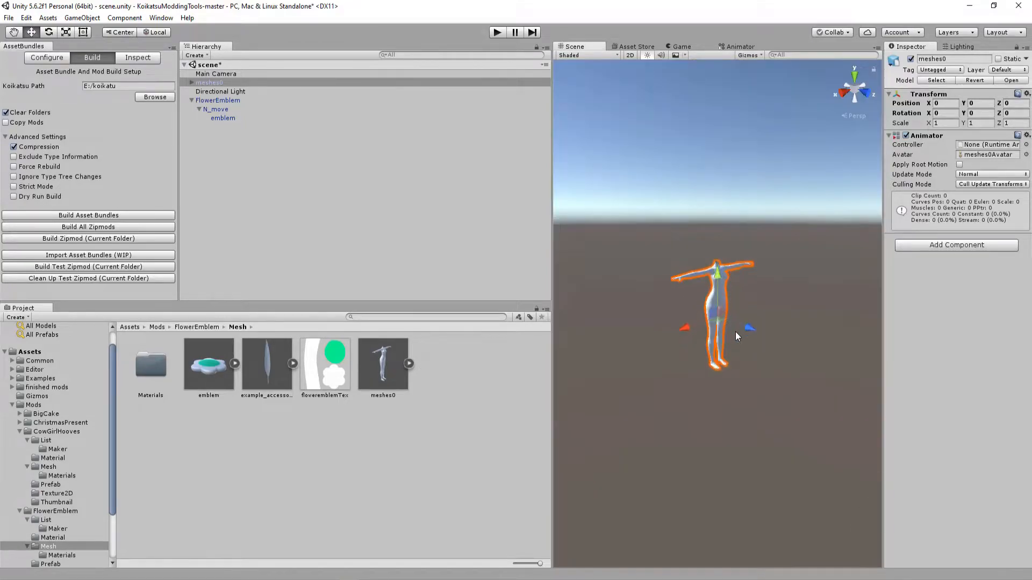
pyautogui.scroll(-3, 733, 331)
pyautogui.press('f')
pyautogui.scroll(-5, 733, 331)
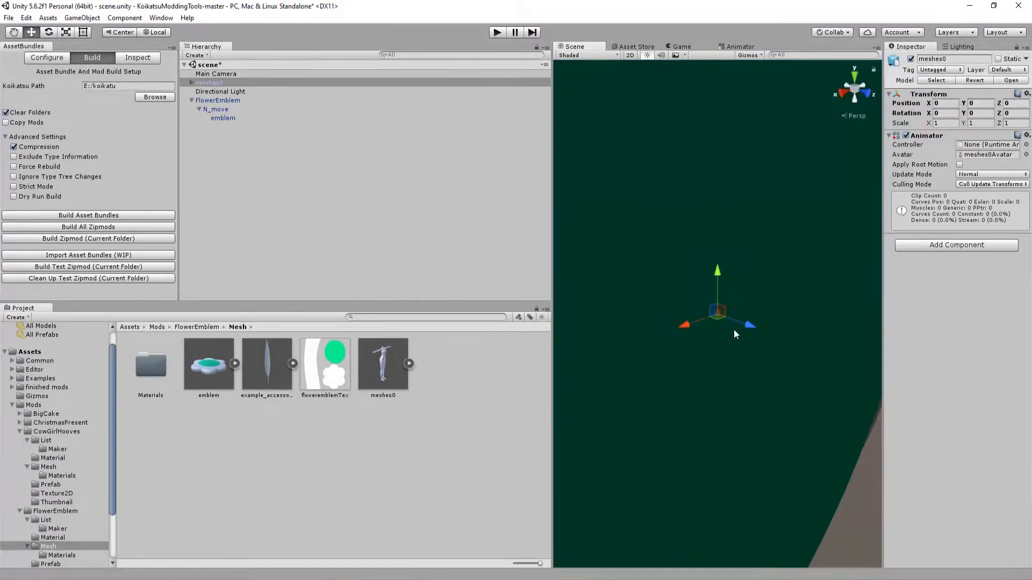
pyautogui.keyDown('alt'); pyautogui.moveTo(753, 388); pyautogui.dragTo(743, 368); pyautogui.keyUp('alt')
pyautogui.keyDown('alt'); pyautogui.moveTo(728, 339); pyautogui.dragTo(680, 366, button='right'); pyautogui.keyUp('alt')
pyautogui.keyDown('alt'); pyautogui.moveTo(681, 366); pyautogui.dragTo(656, 338); pyautogui.keyUp('alt')
pyautogui.scroll(-7, 656, 338)
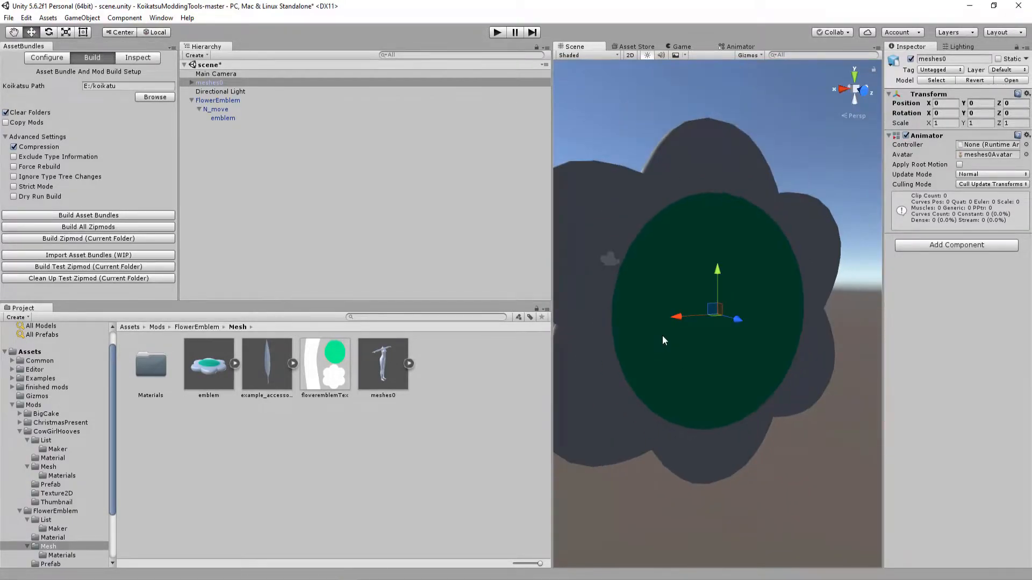
pyautogui.scroll(2, 677, 341)
pyautogui.scroll(8, 686, 347)
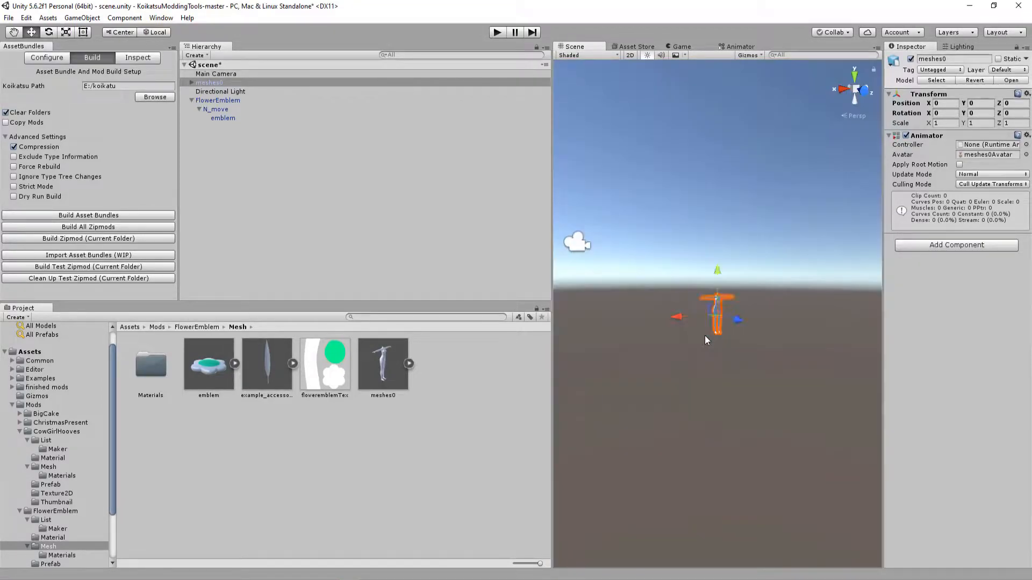
pyautogui.scroll(-2, 705, 337)
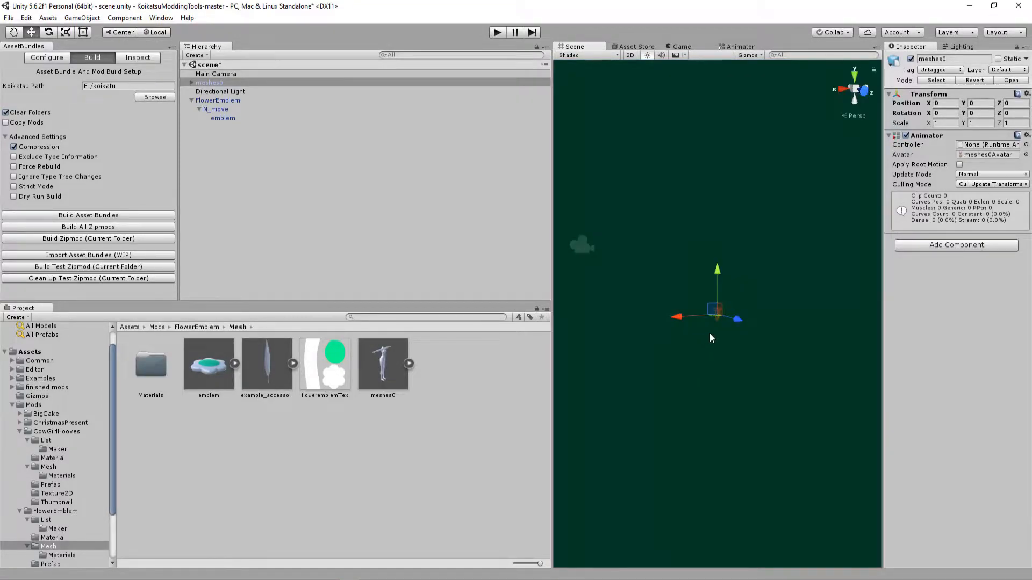
pyautogui.scroll(-2, 710, 337)
pyautogui.scroll(6, 708, 336)
pyautogui.scroll(-3, 707, 335)
pyautogui.scroll(-3, 708, 340)
pyautogui.keyDown('alt'); pyautogui.moveTo(708, 339); pyautogui.dragTo(856, 374); pyautogui.keyUp('alt')
pyautogui.scroll(3, 749, 344)
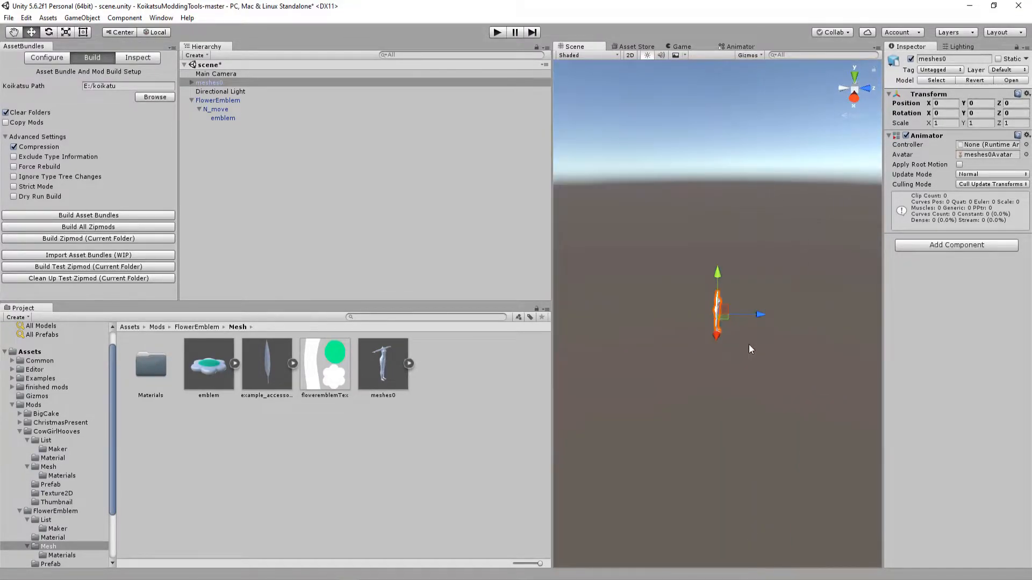
pyautogui.scroll(1, 748, 344)
pyautogui.scroll(-2, 747, 343)
pyautogui.keyDown('alt'); pyautogui.moveTo(744, 341); pyautogui.dragTo(450, 360); pyautogui.keyUp('alt')
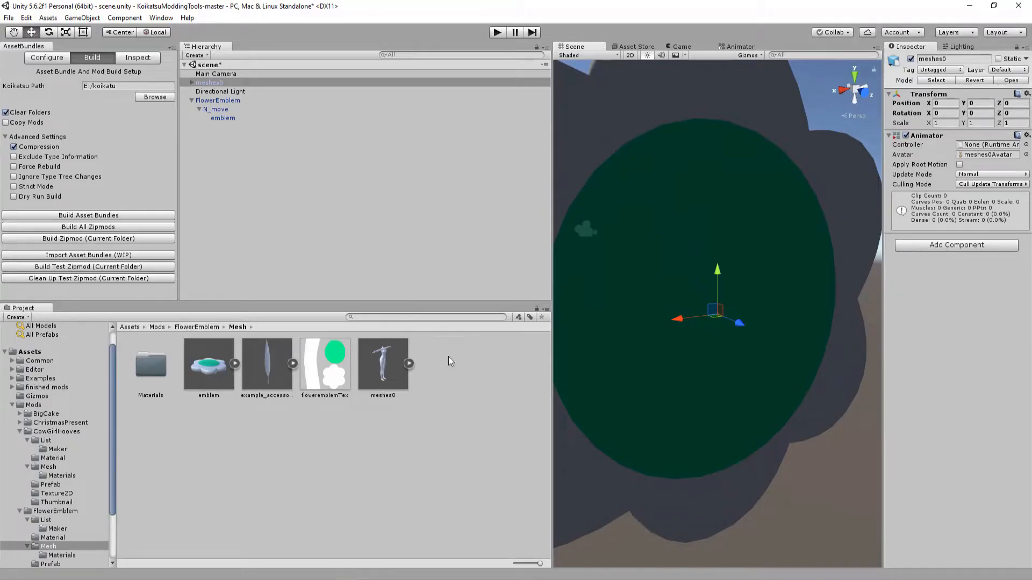
# - Set the emblem model's import scale factor to 0.01 and apply it
pyautogui.click(215, 354)
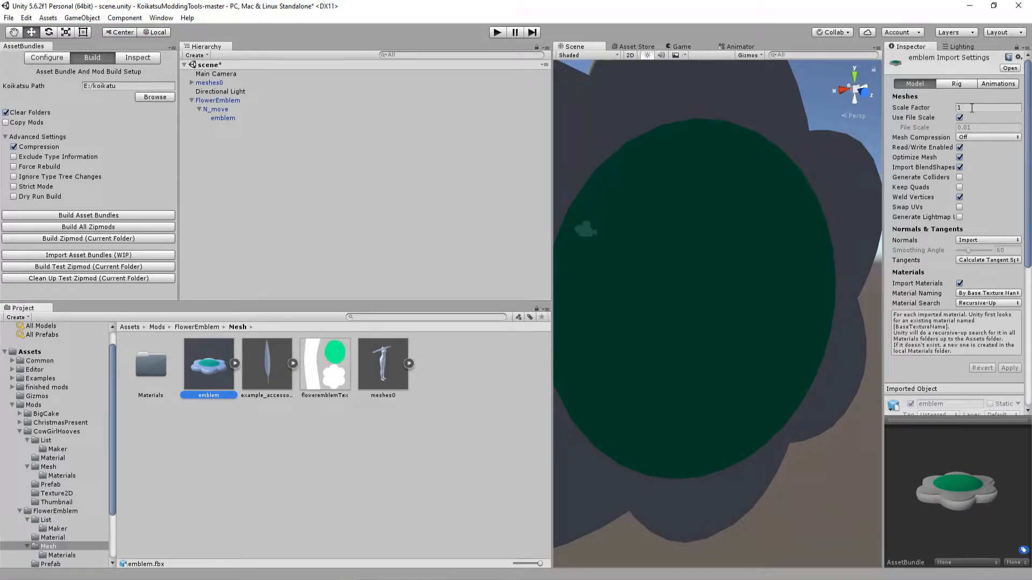
pyautogui.click(971, 108)
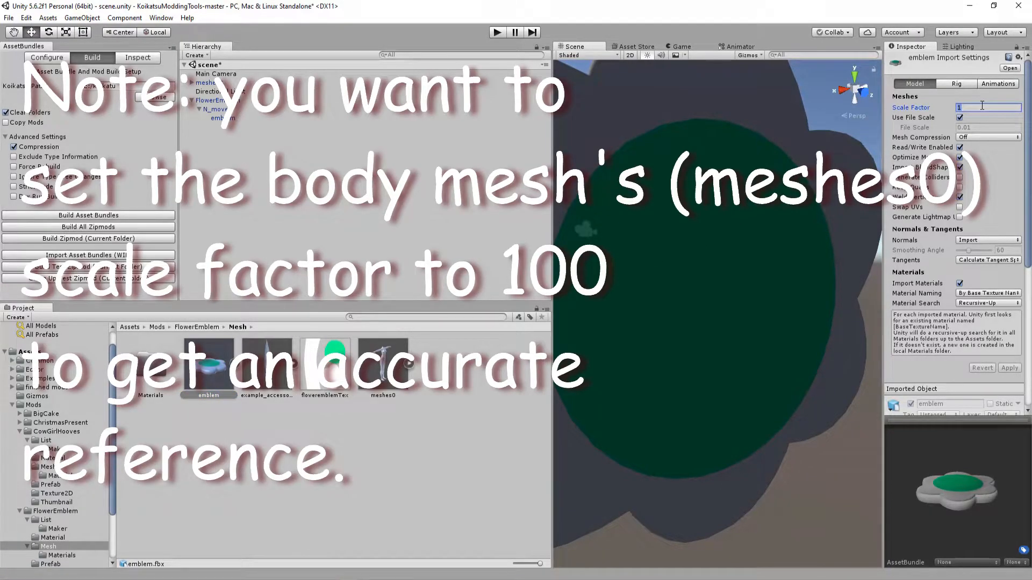
pyautogui.write('0.01')
pyautogui.click(1009, 368)
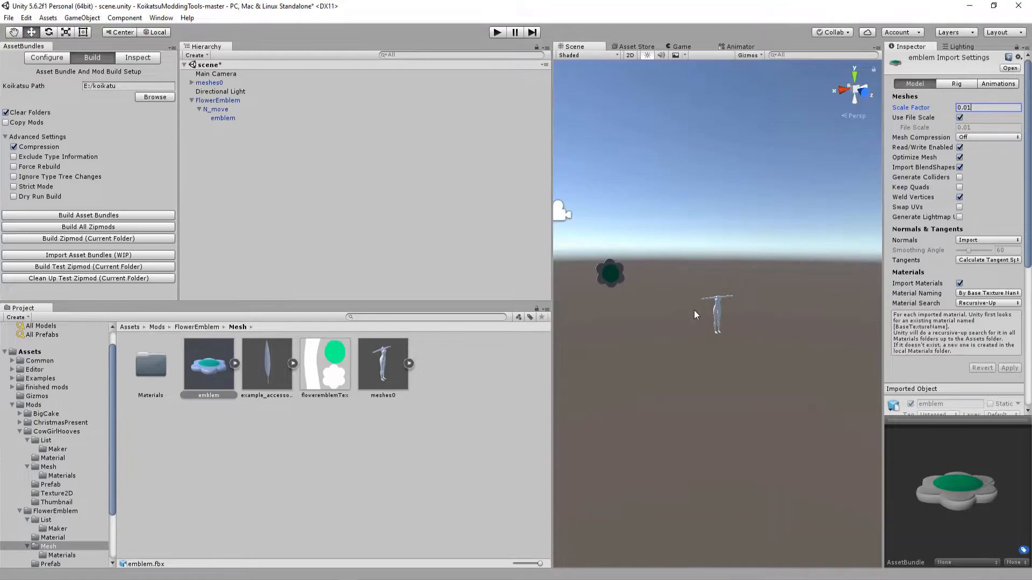
# - Reset the transform of the emblem object under FlowerEmblem's N_move so it sits at the origin
pyautogui.click(610, 271)
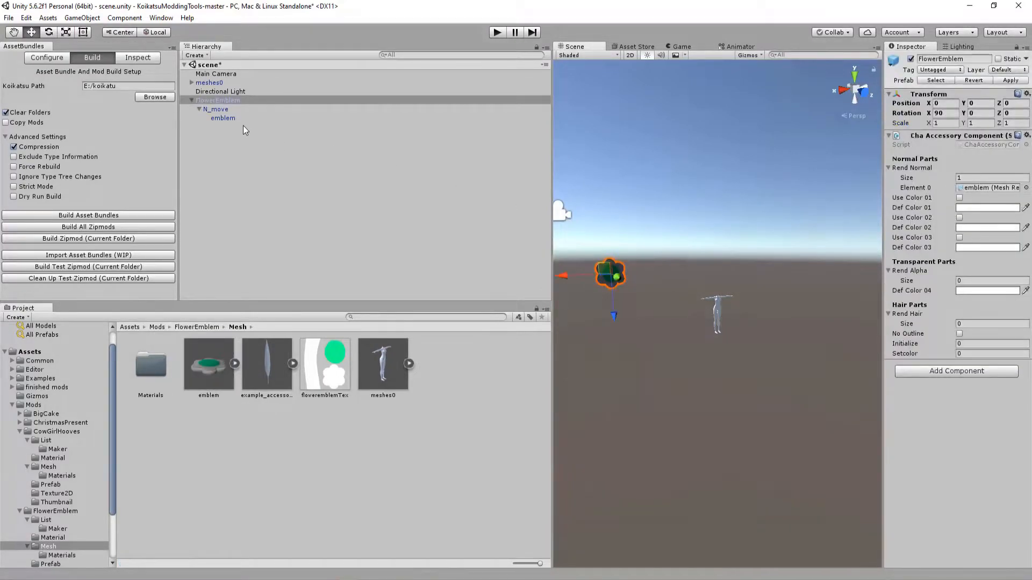
pyautogui.click(228, 117)
pyautogui.rightClick(936, 97)
pyautogui.click(938, 102)
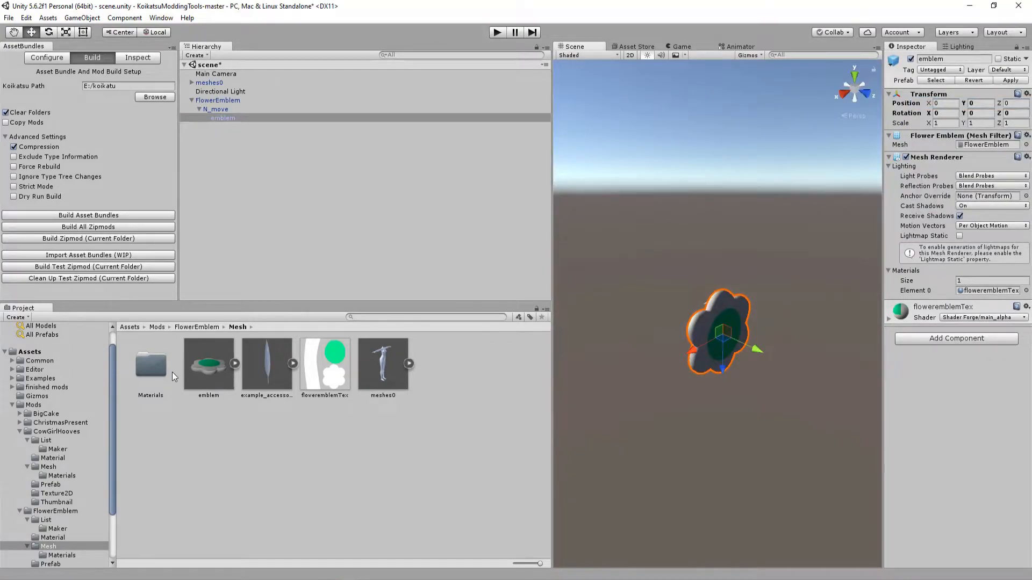
# - Reduce the emblem model's import scale factor to 0.005, apply it and compare it with the body
pyautogui.click(201, 367)
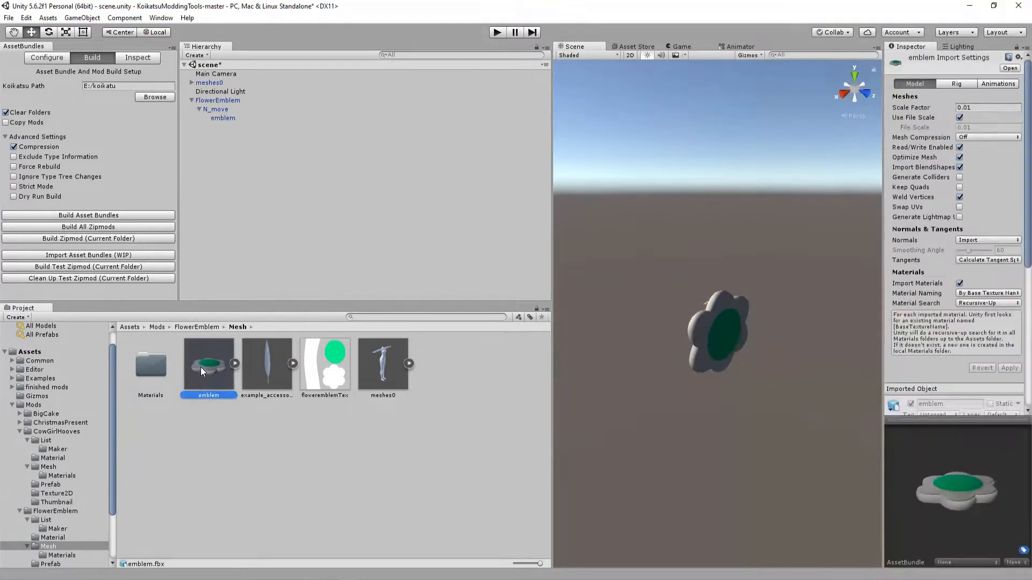
pyautogui.click(968, 107)
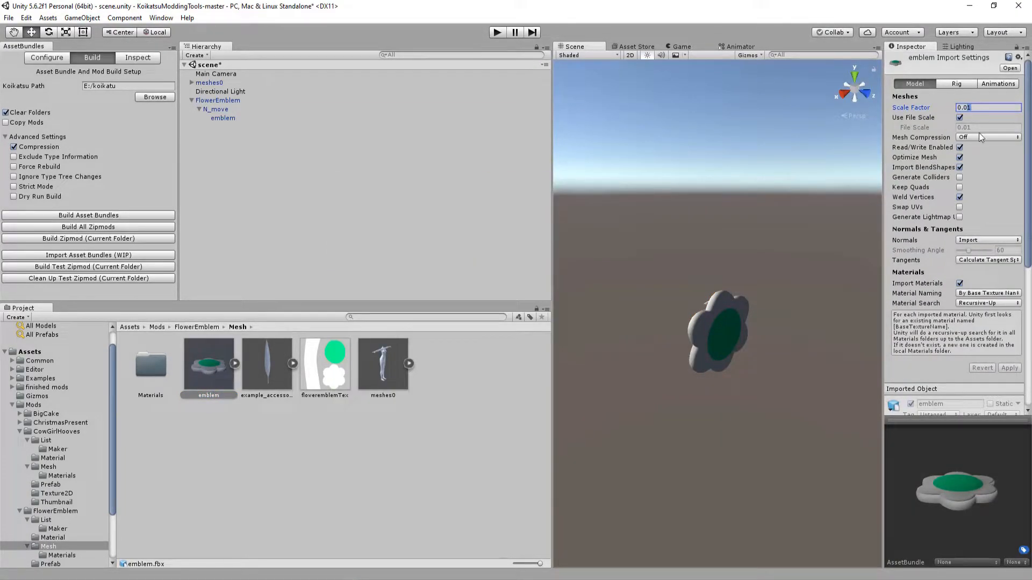
pyautogui.write('0.005')
pyautogui.click(1009, 368)
pyautogui.scroll(5, 785, 322)
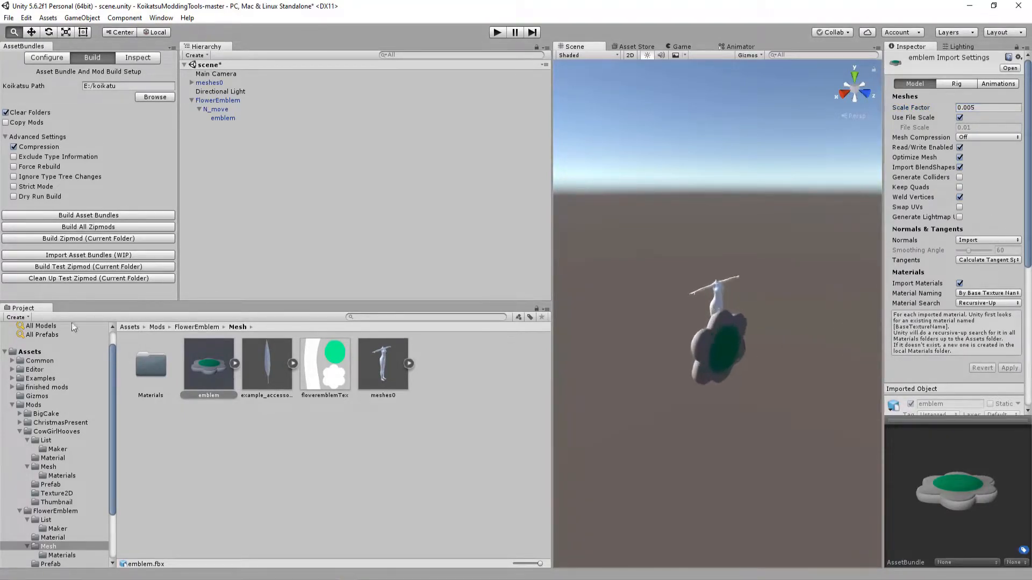
# - Lower the emblem model's import scale factor to 0.002 and apply the change
pyautogui.click(991, 107)
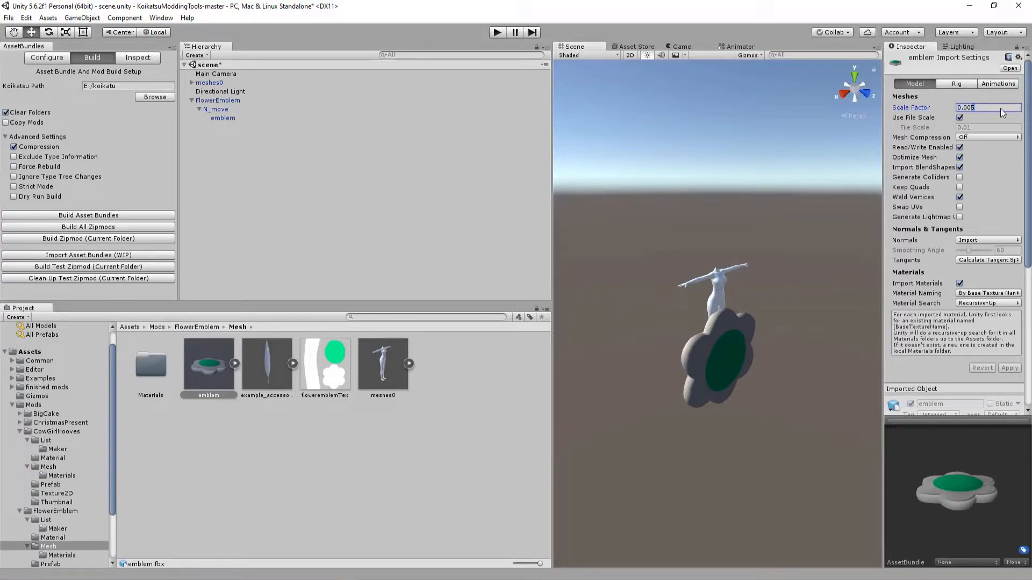
pyautogui.press('BackSpace')
pyautogui.write('2')
pyautogui.click(1010, 368)
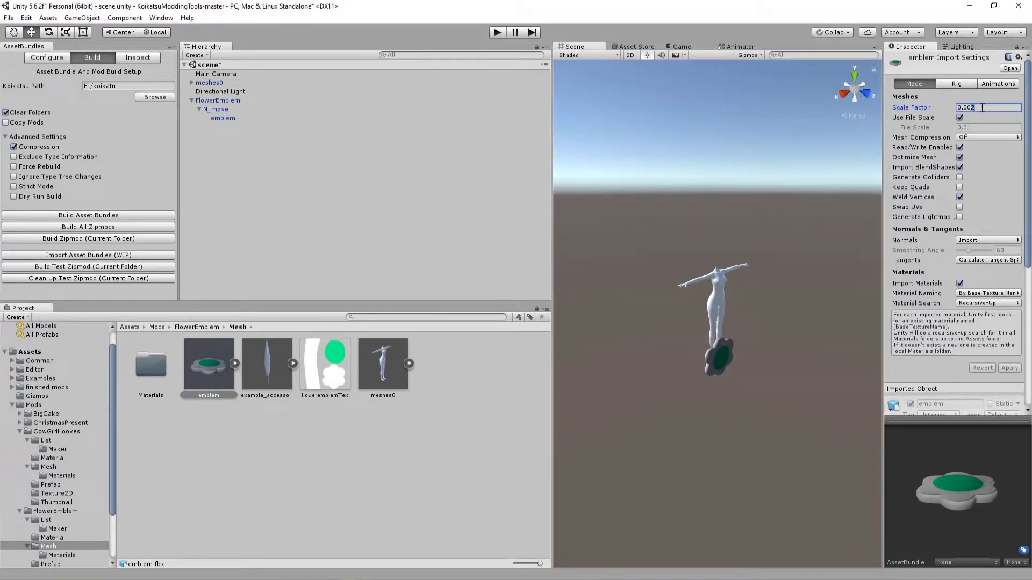
# - Shrink the emblem model further by applying an import scale factor of 0.0005
pyautogui.press('BackSpace')
pyautogui.write('05')
pyautogui.click(1009, 368)
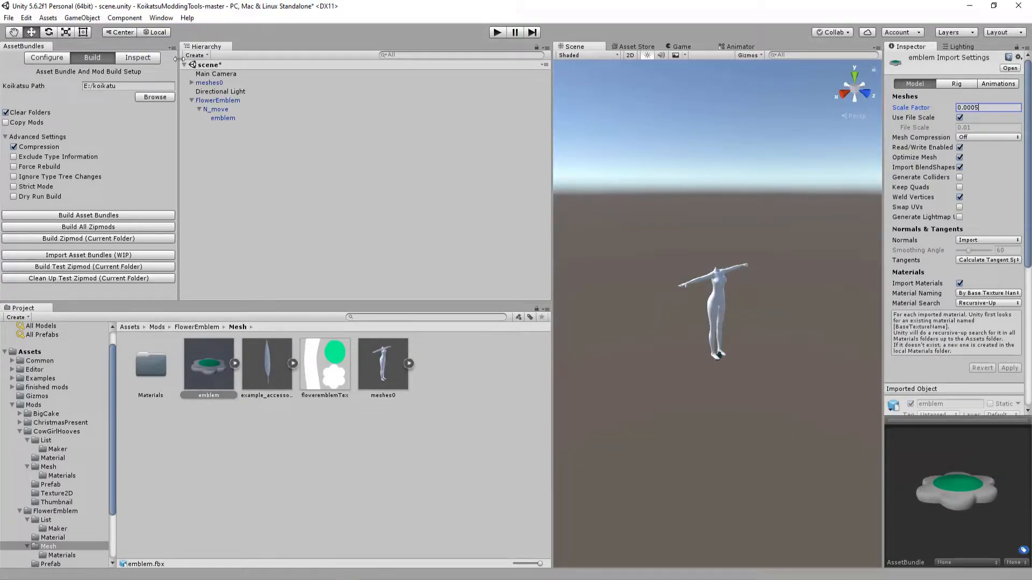
# - Move the FlowerEmblem object up to the body's neck, at a Y position of about 0.0139
pyautogui.click(210, 100)
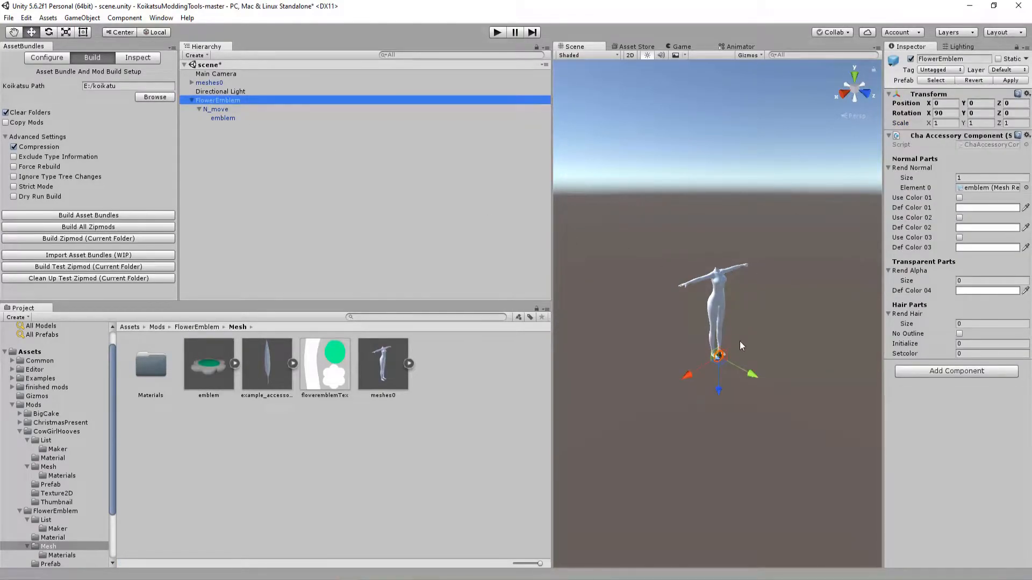
pyautogui.moveTo(720, 392); pyautogui.dragTo(727, 385)
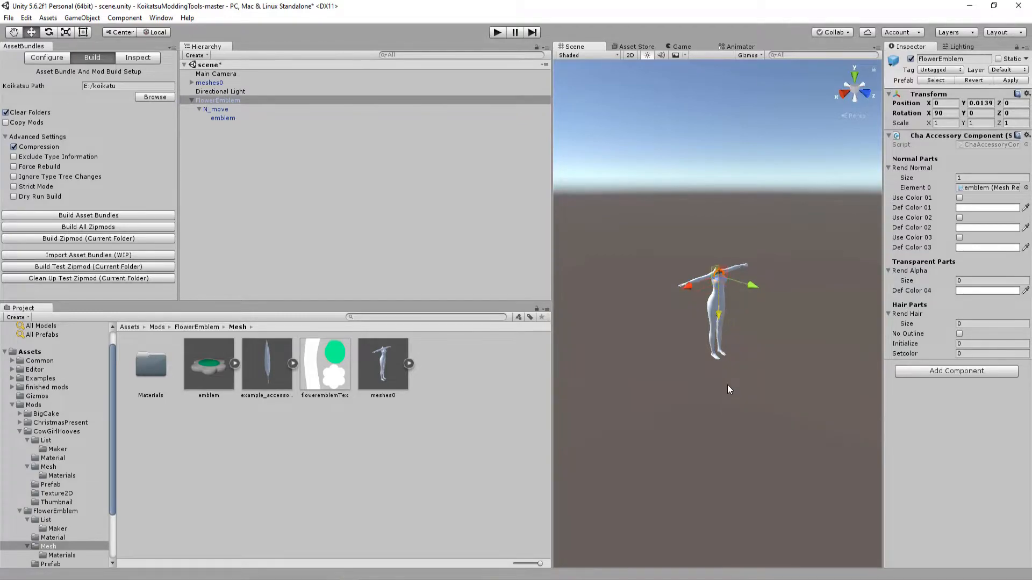
# - Set the emblem model's import scale factor to 0.0002 and apply it
pyautogui.click(235, 368)
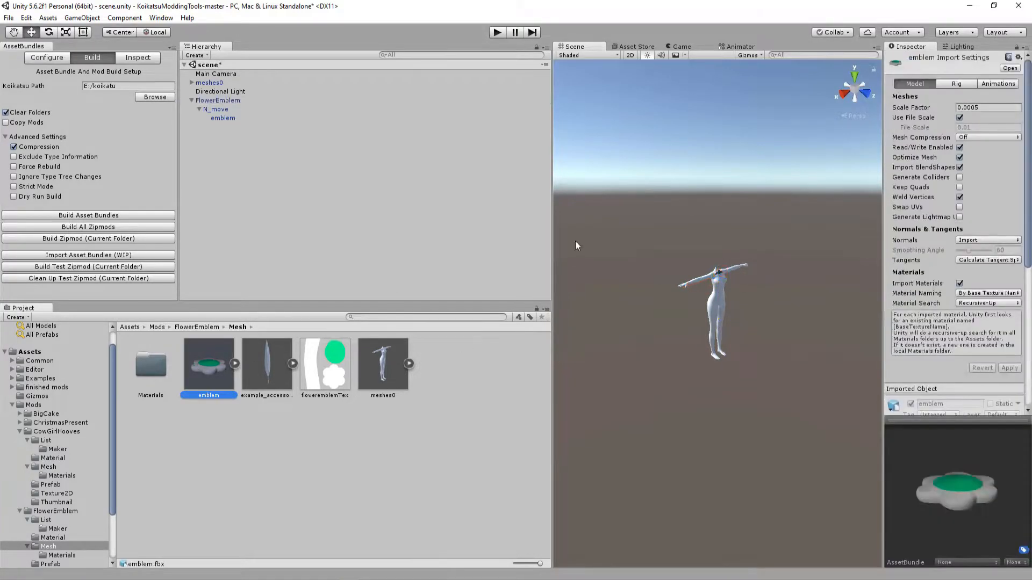
pyautogui.click(977, 111)
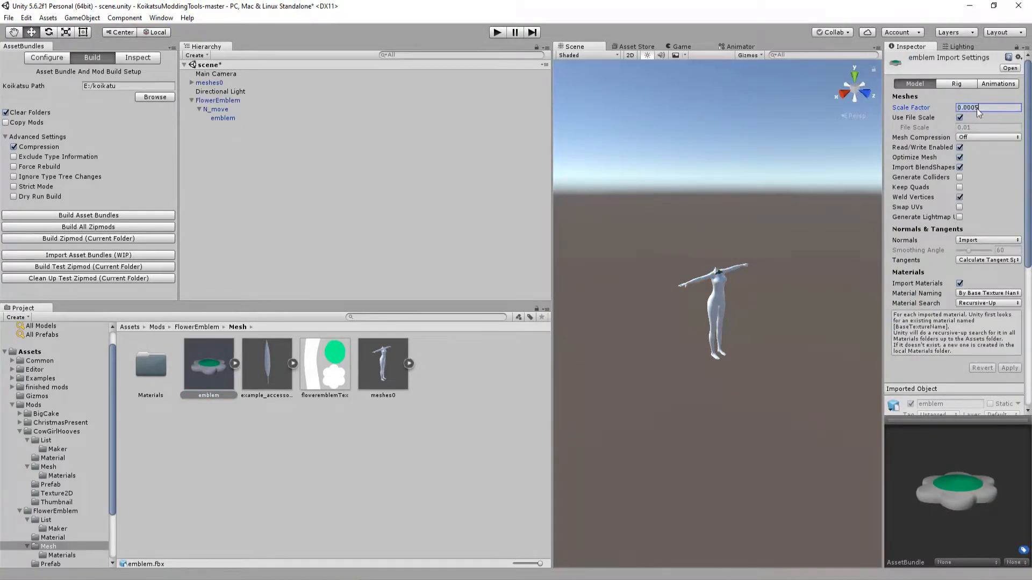
pyautogui.press('BackSpace')
pyautogui.write('2')
pyautogui.click(1009, 368)
pyautogui.click(600, 236)
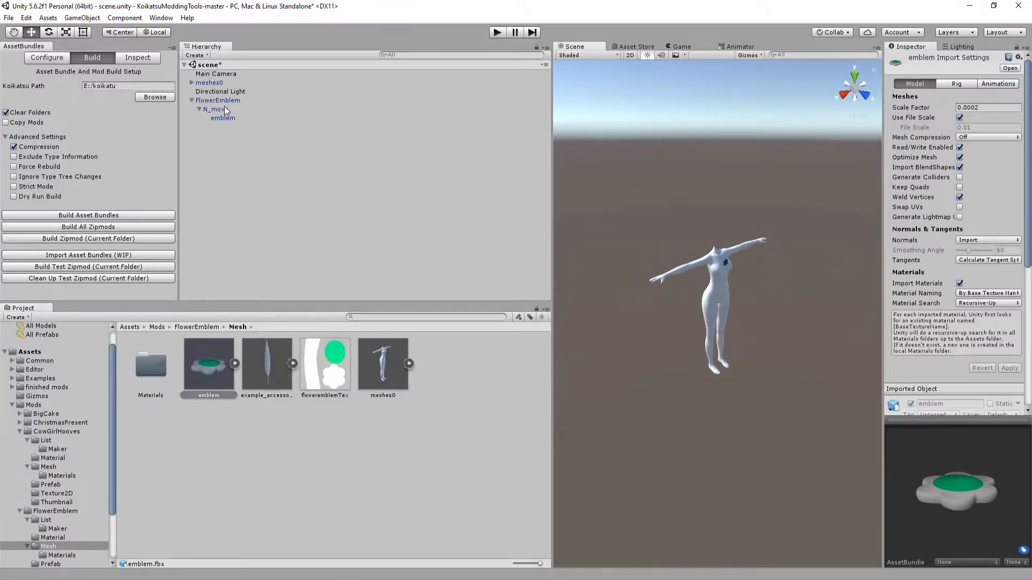
# - Reset the transform of the FlowerEmblem object
pyautogui.rightClick(912, 93)
pyautogui.click(922, 99)
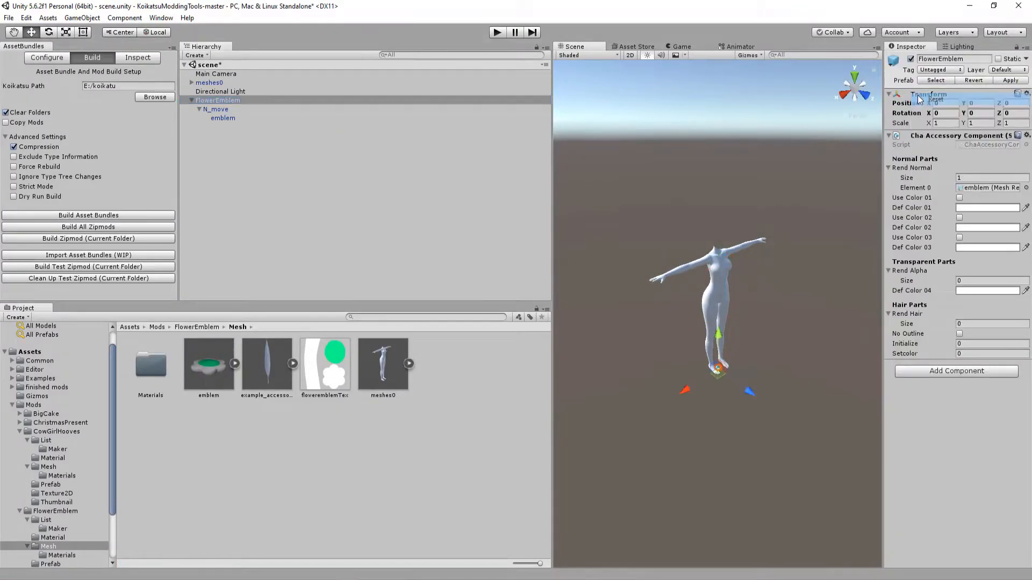
# - Set the FlowerEmblem object's X rotation to 90
pyautogui.keyDown('alt'); pyautogui.moveTo(604, 285); pyautogui.dragTo(602, 250); pyautogui.keyUp('alt')
pyautogui.click(949, 113)
pyautogui.write('90')
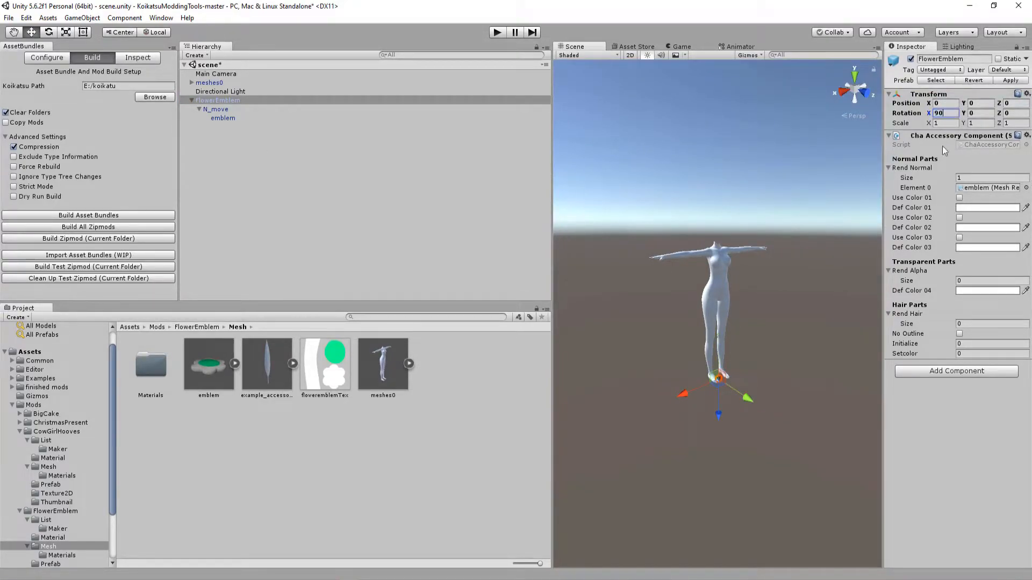
# - Save the FlowerEmblem object as a prefab in the mod's Prefab folder
pyautogui.click(338, 195)
pyautogui.click(203, 329)
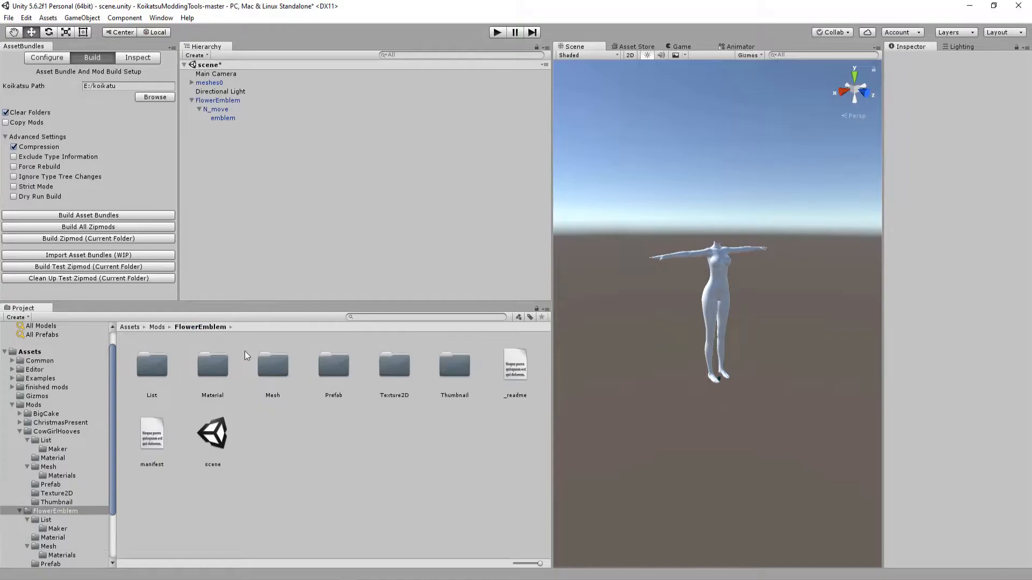
pyautogui.doubleClick(342, 375)
pyautogui.moveTo(209, 101); pyautogui.dragTo(208, 353)
pyautogui.click(208, 352)
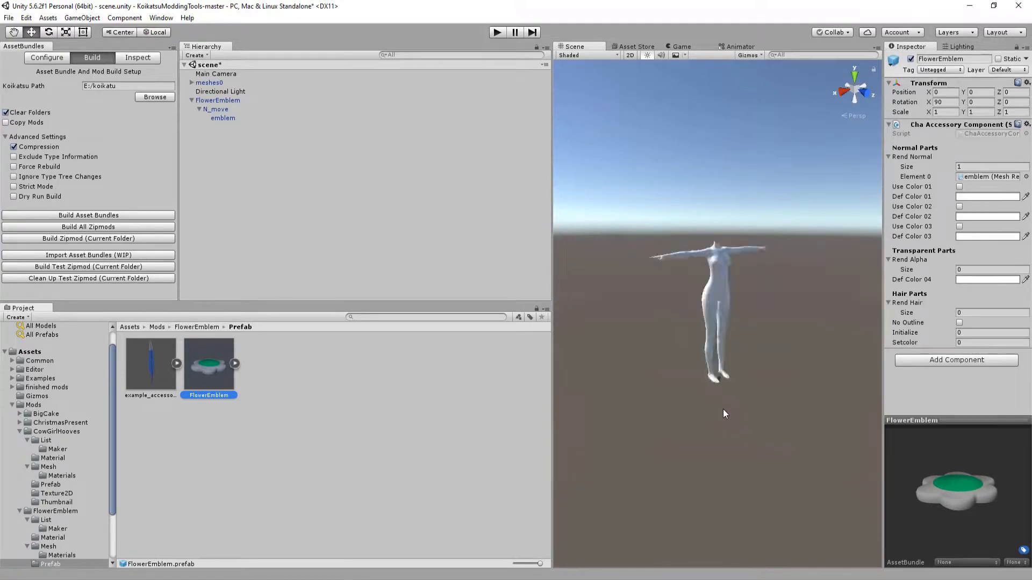
pyautogui.keyDown('alt'); pyautogui.moveTo(725, 380); pyautogui.dragTo(739, 399); pyautogui.keyUp('alt')
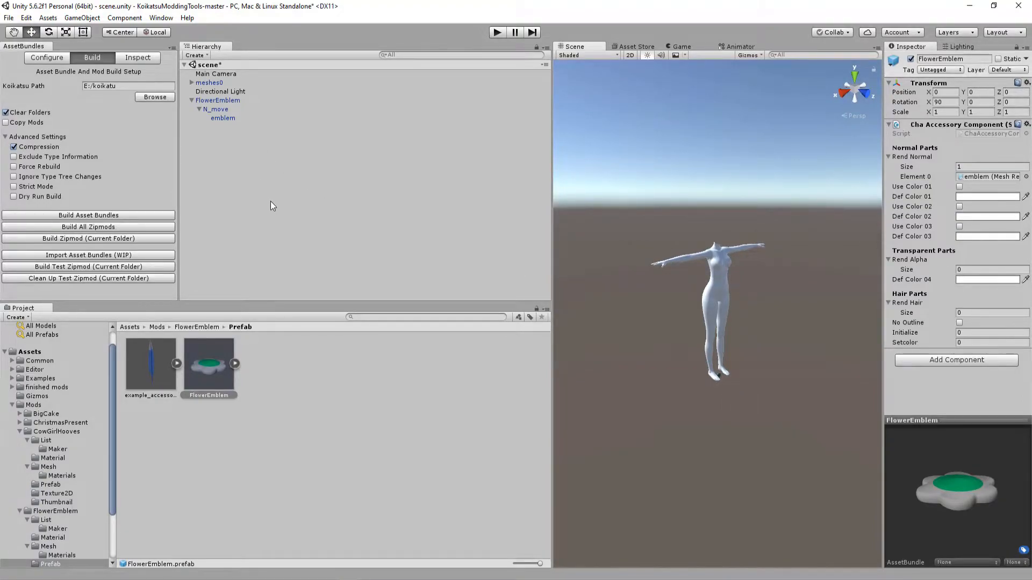
# - Assign the FlowerEmblem prefab to a new asset bundle named chara/koikdaisy/floweremblem.unity3d
pyautogui.click(196, 372)
pyautogui.click(948, 562)
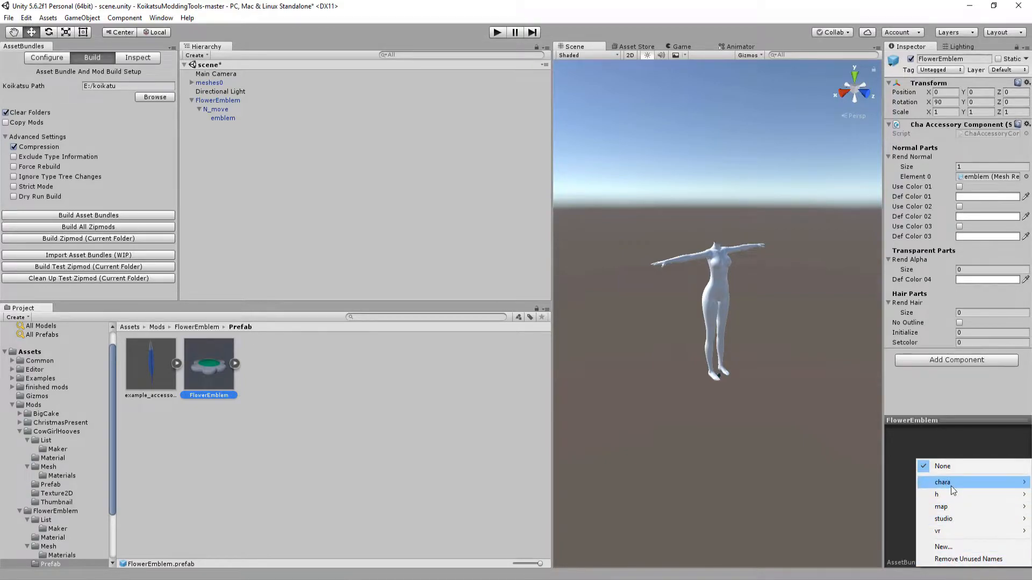
pyautogui.moveTo(952, 488)
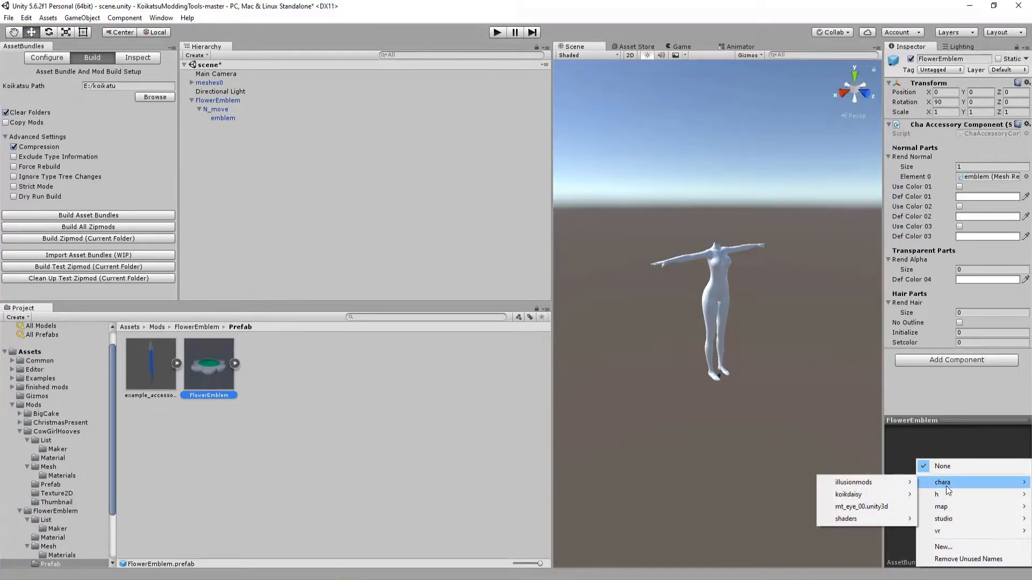
pyautogui.moveTo(859, 482)
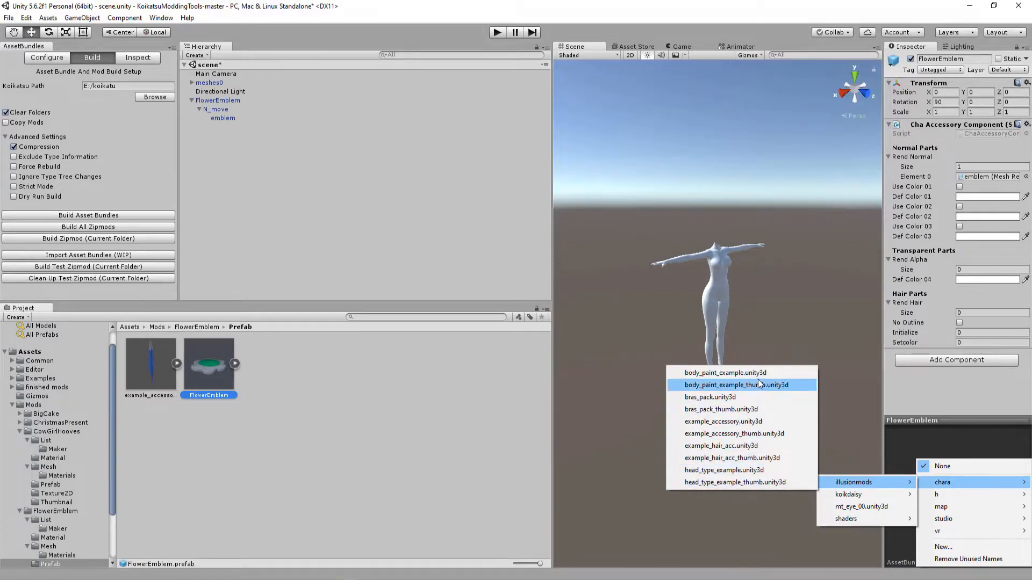
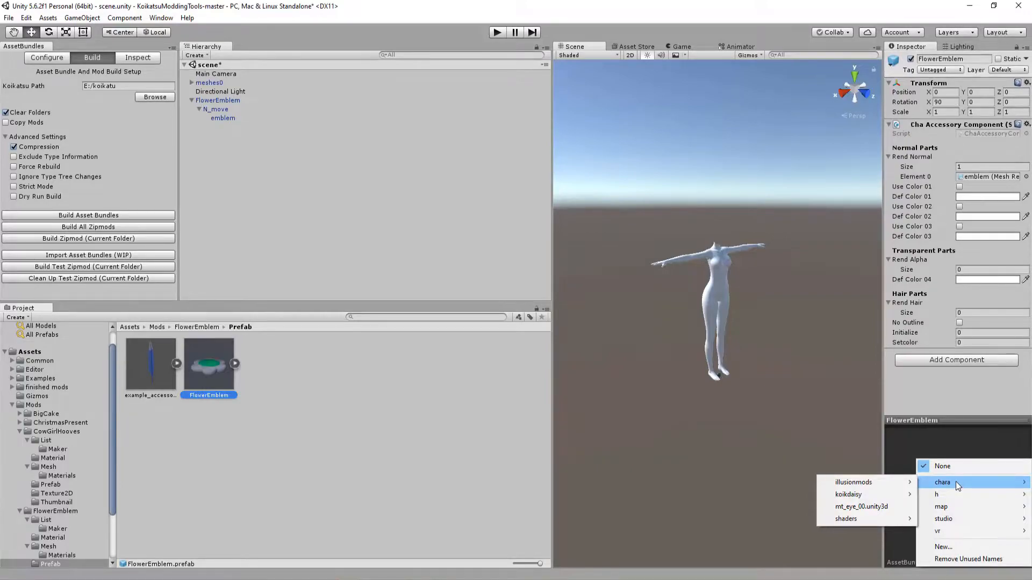
pyautogui.click(944, 547)
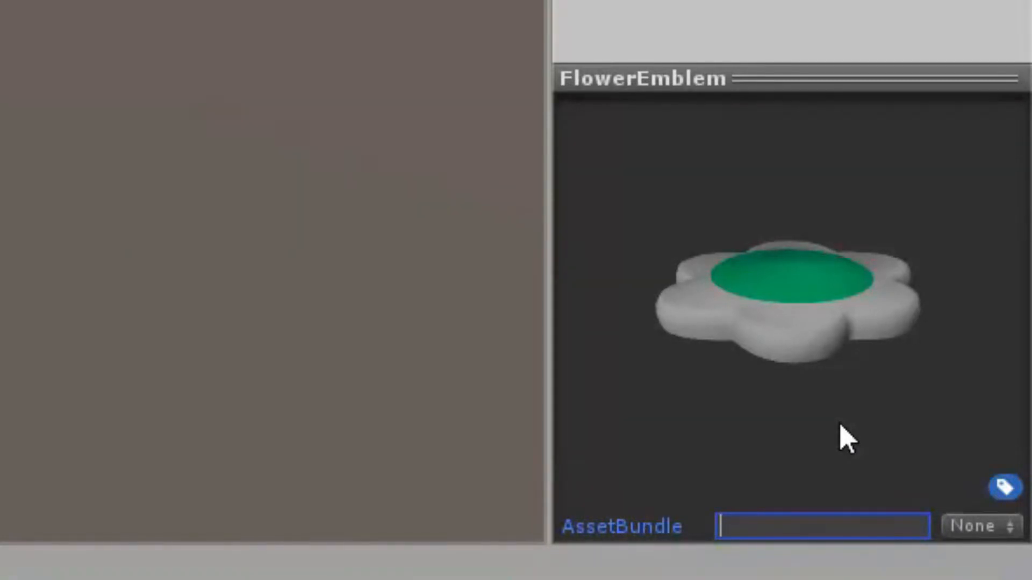
pyautogui.write('chara/koikdaisy/')
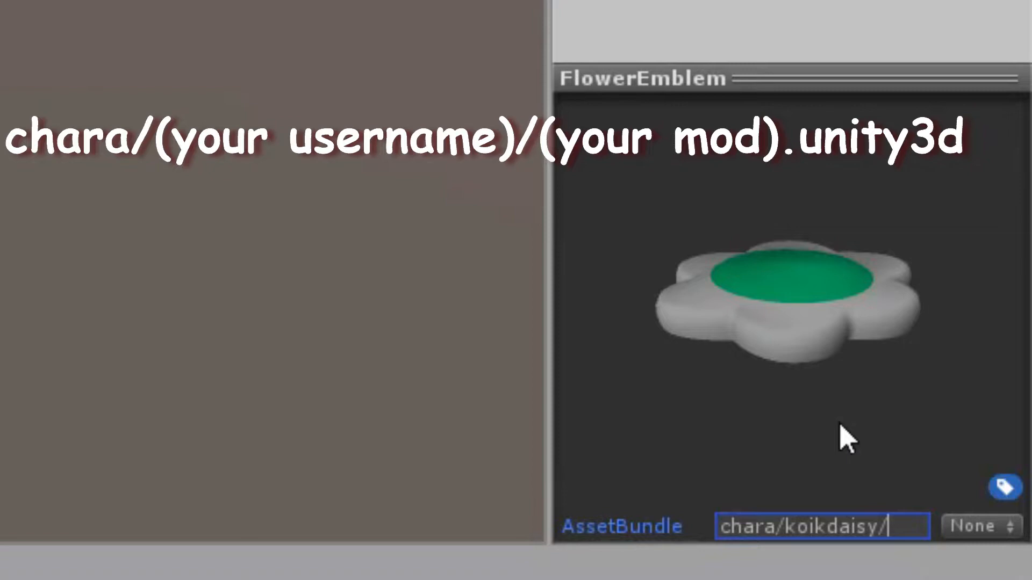
pyautogui.write('flower')
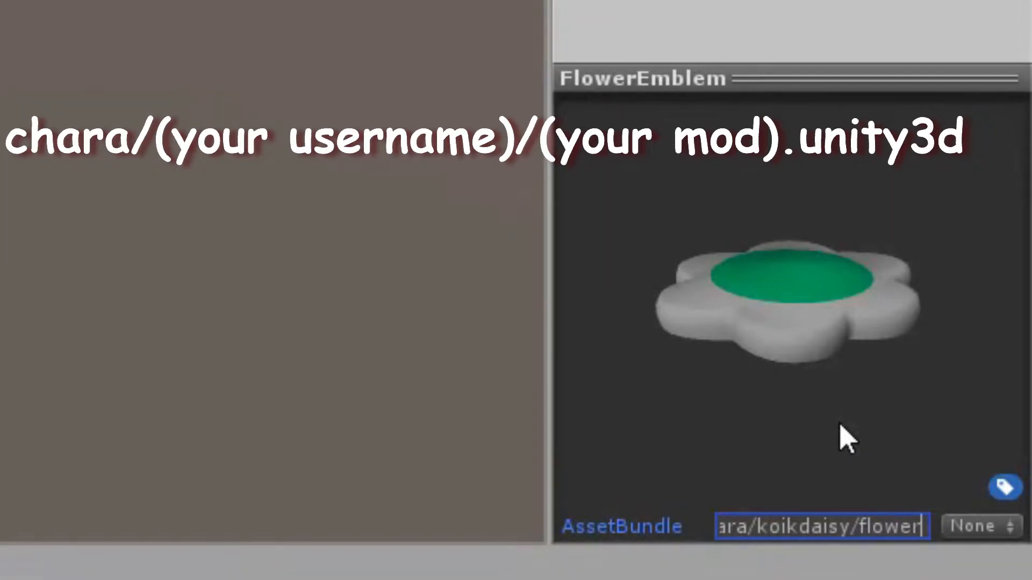
pyautogui.write('emblem.unity3d')
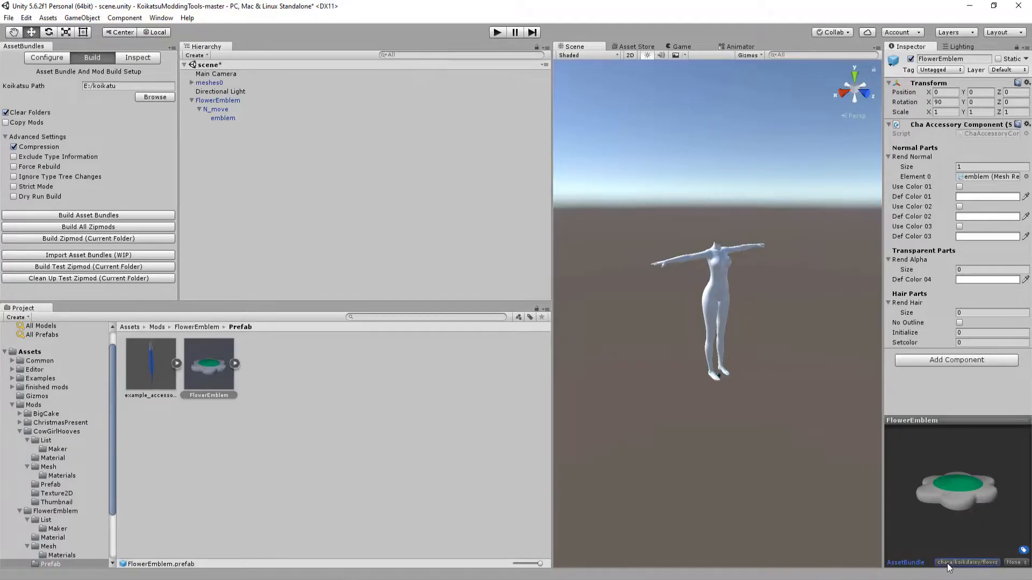
pyautogui.click(755, 540)
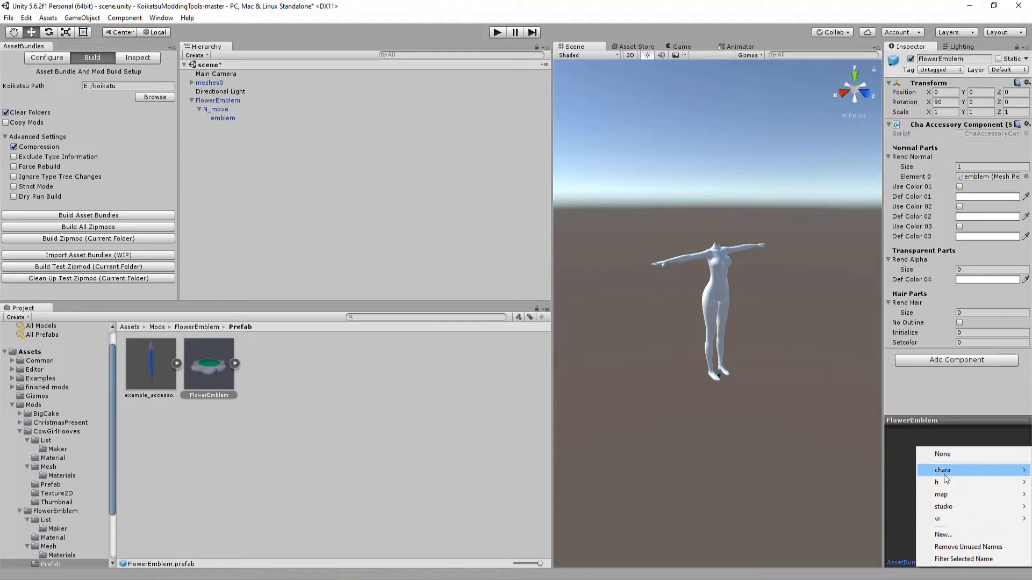
pyautogui.moveTo(945, 478)
pyautogui.moveTo(897, 483)
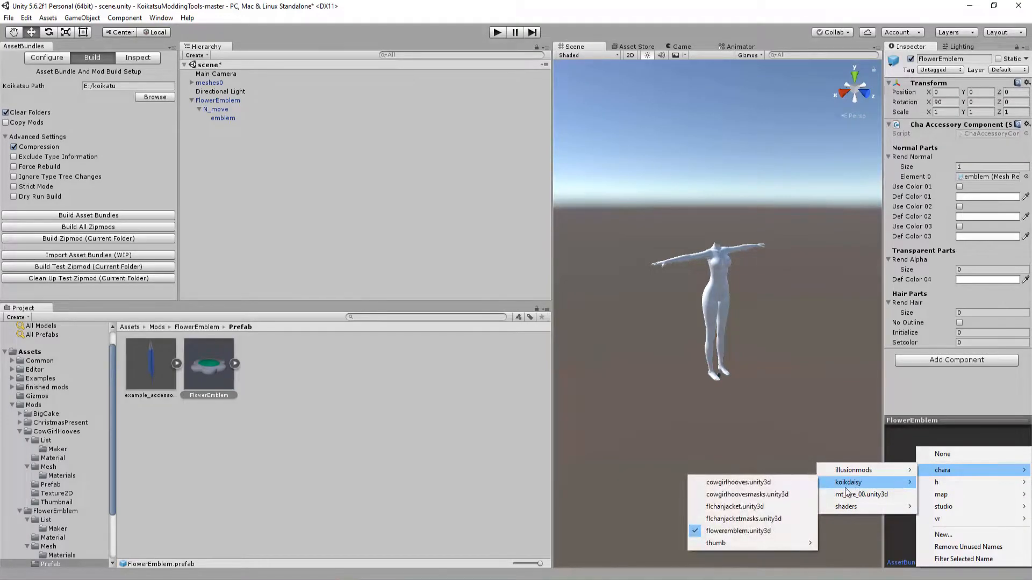
pyautogui.click(757, 531)
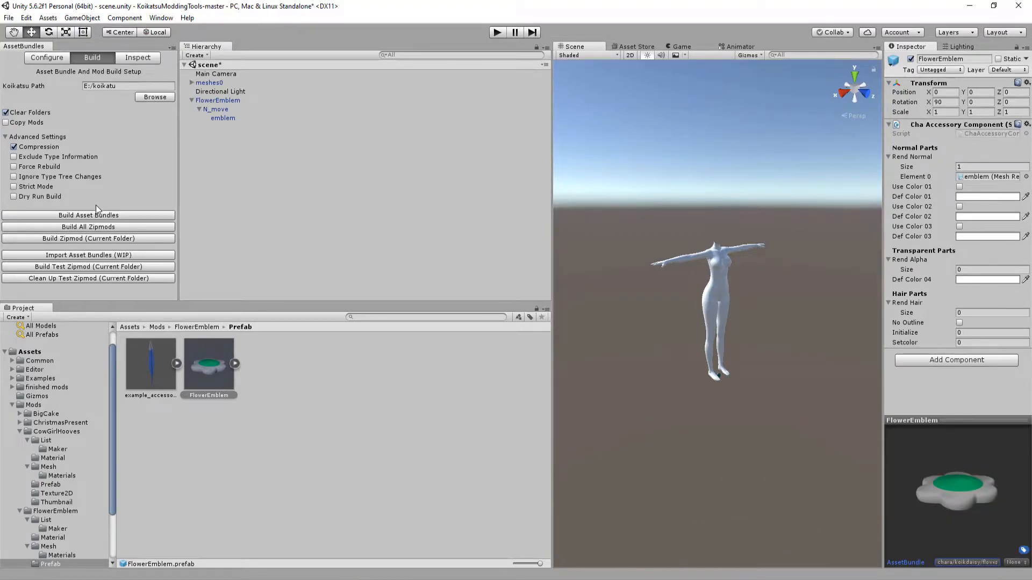
# - Tilt the FlowerEmblem prefab's preview to show the flower's face and copy a screen capture of the preview area
pyautogui.moveTo(942, 488); pyautogui.dragTo(942, 535)
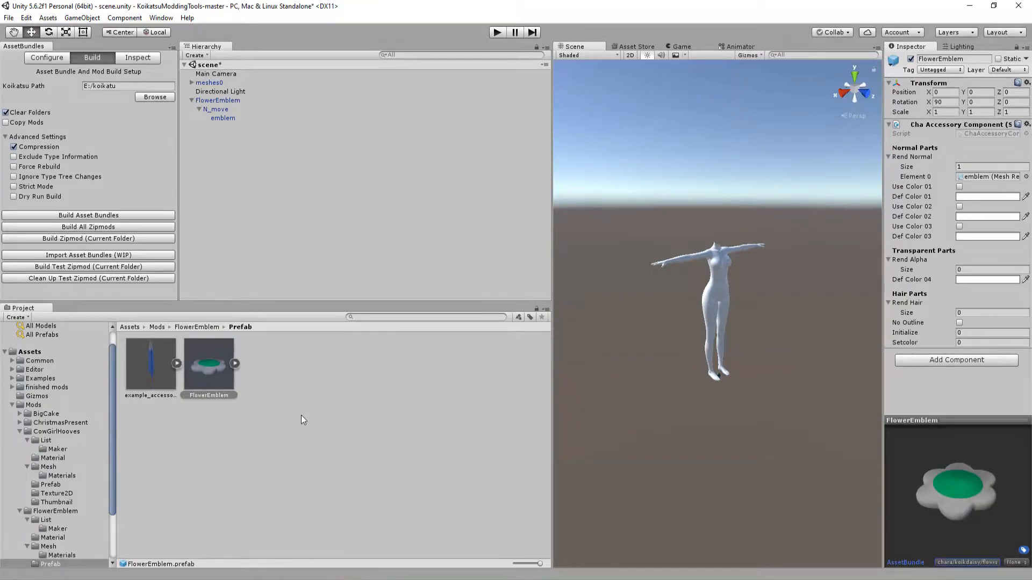
pyautogui.click(264, 416)
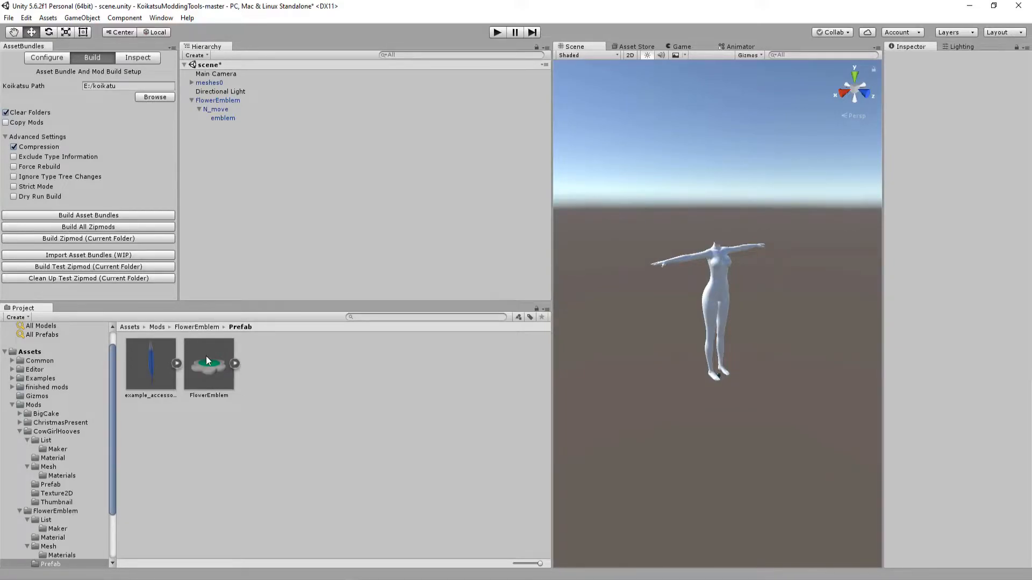
pyautogui.click(223, 370)
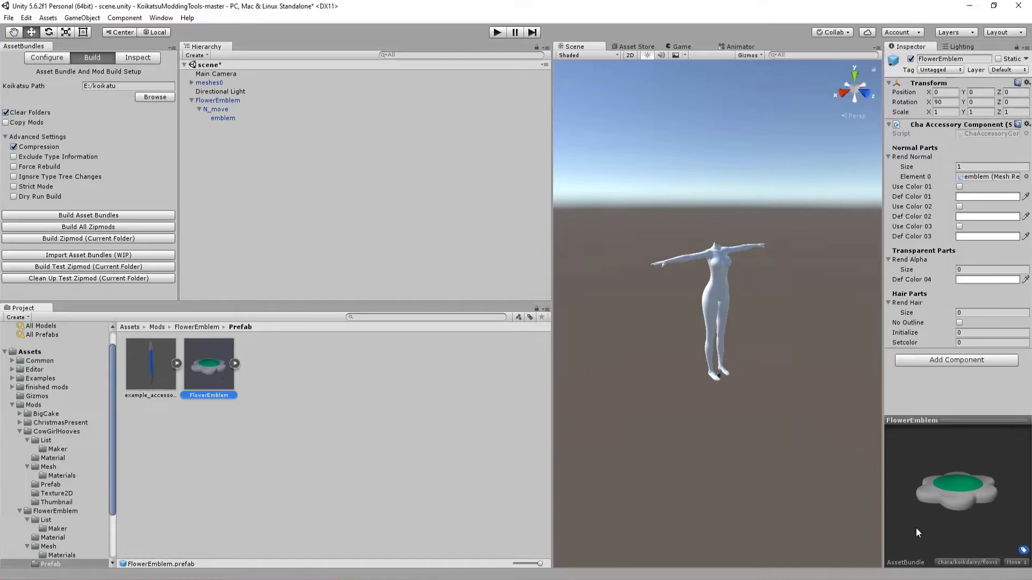
pyautogui.moveTo(904, 526); pyautogui.dragTo(962, 568)
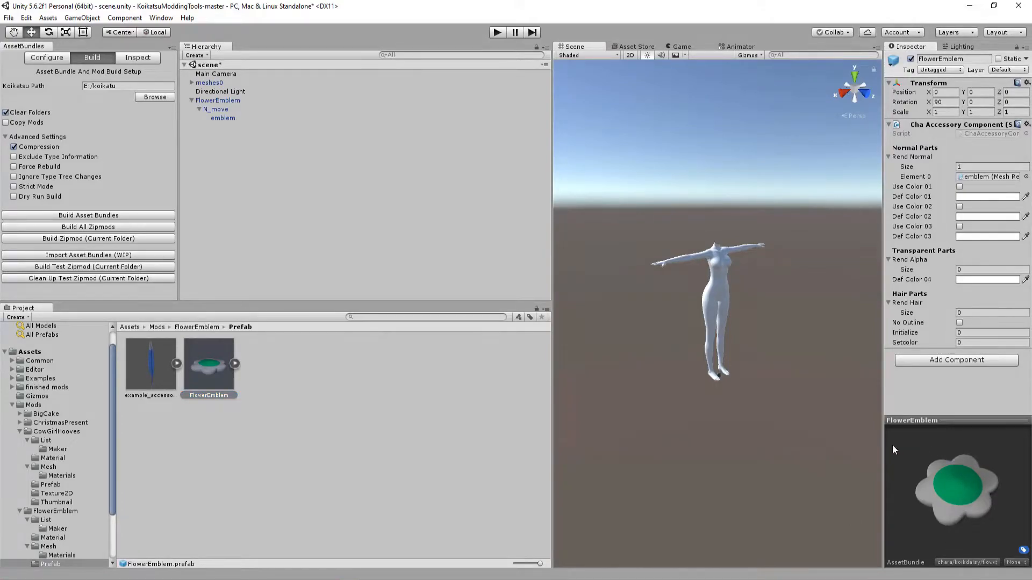
pyautogui.press('Print')
pyautogui.moveTo(888, 431); pyautogui.dragTo(1030, 558)
pyautogui.hotkey('ctrl', 'c')
# - Switch to paint.net and close every open image except the emblem texture
pyautogui.click(474, 538)
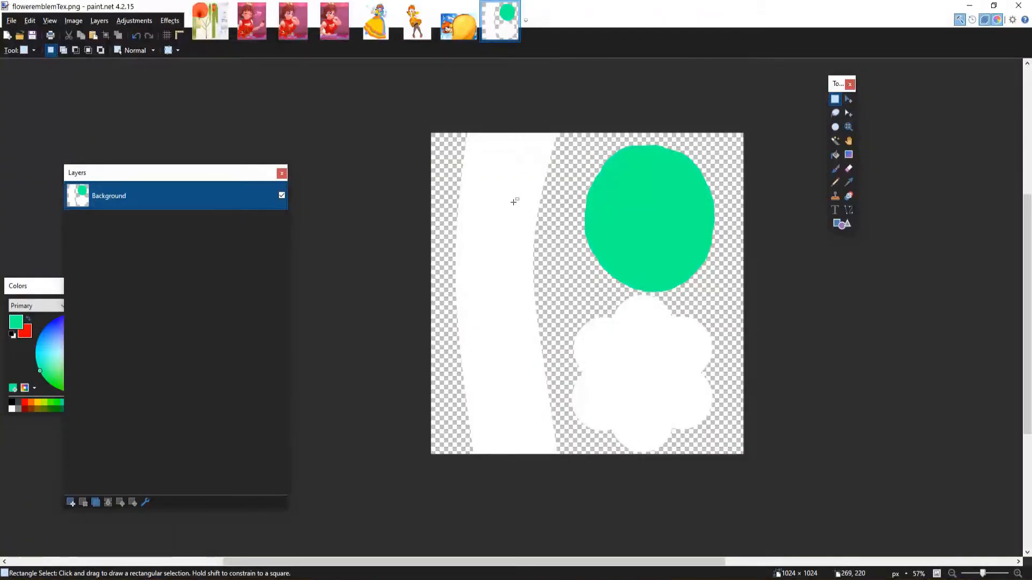
pyautogui.middleClick(458, 27)
pyautogui.middleClick(417, 27)
pyautogui.middleClick(376, 28)
pyautogui.middleClick(334, 28)
pyautogui.middleClick(293, 28)
pyautogui.middleClick(262, 31)
pyautogui.middleClick(211, 22)
# - Paste the captured preview into a new image and crop it around the emblem to about 196 × 179 pixels
pyautogui.hotkey('ctrl', 'n')
pyautogui.press('Return')
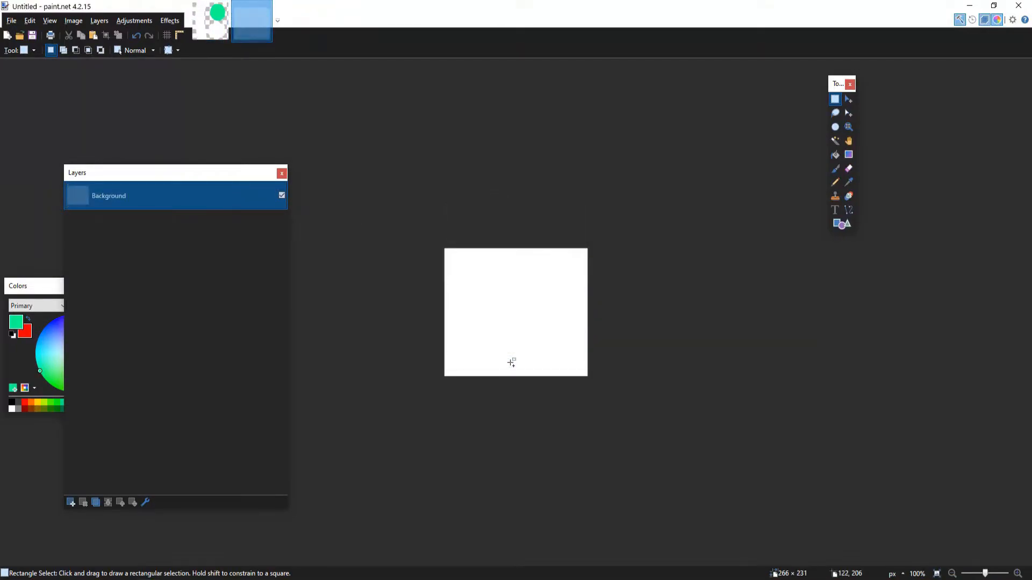
pyautogui.hotkey('ctrl', 'v')
pyautogui.keyDown('ctrl'); pyautogui.scroll(4, 508, 363); pyautogui.keyUp('ctrl')
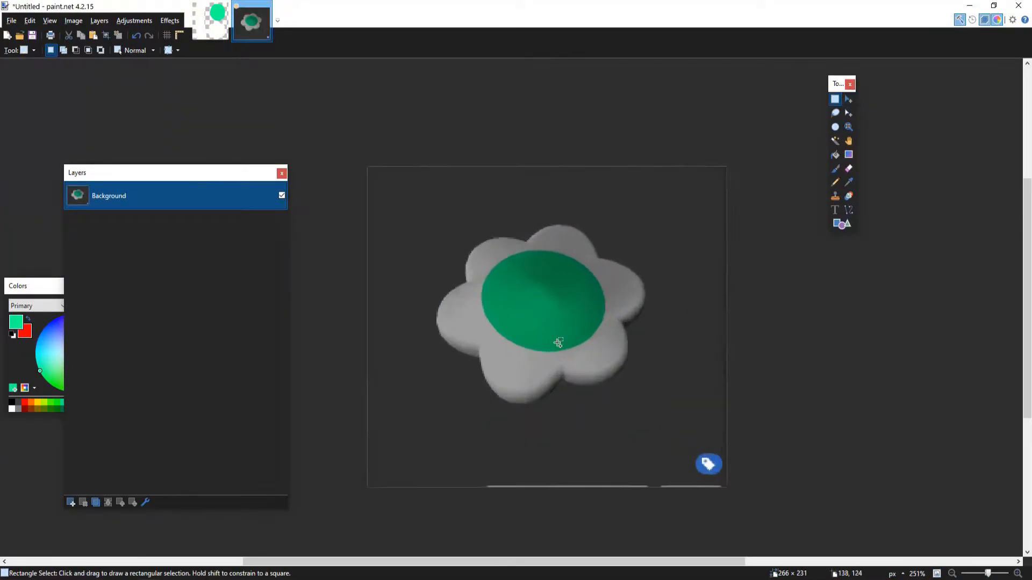
pyautogui.moveTo(673, 436)
pyautogui.mouseDown()
pyautogui.moveTo(431, 197)
pyautogui.moveTo(408, 188)
pyautogui.mouseUp()
pyautogui.hotkey('ctrl', 'shift', 'x')
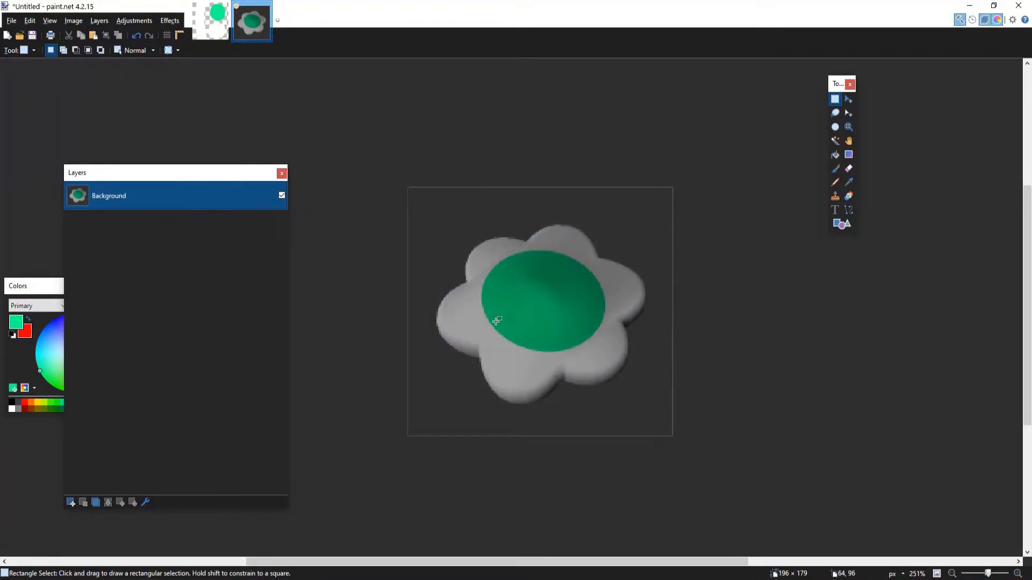
pyautogui.keyDown('ctrl'); pyautogui.scroll(1, 462, 331); pyautogui.keyUp('ctrl')
# - Resize the emblem thumbnail to 200 × 200 pixels without maintaining the aspect ratio
pyautogui.hotkey('ctrl', 'r')
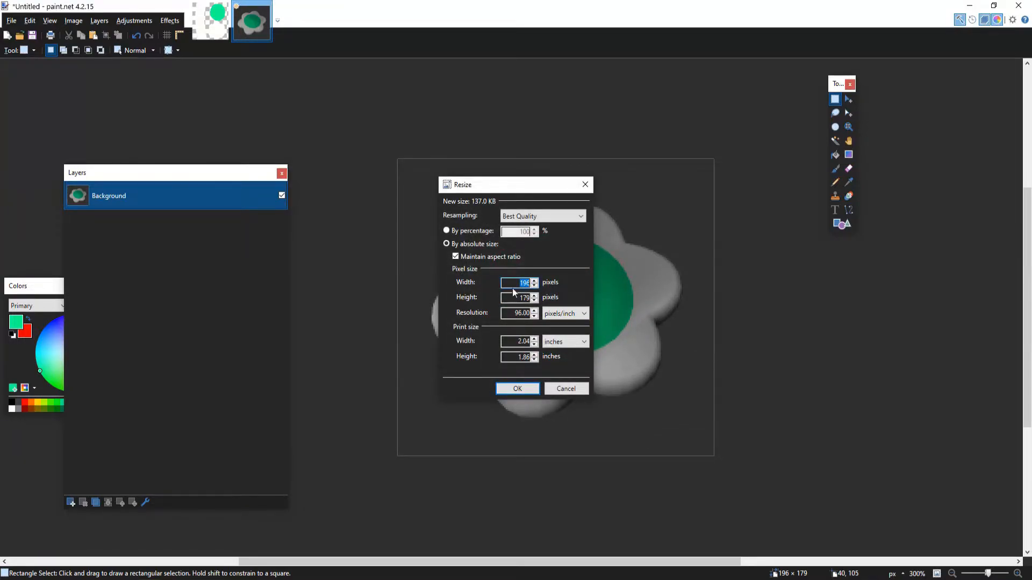
pyautogui.write('200')
pyautogui.press('Tab')
pyautogui.write('200')
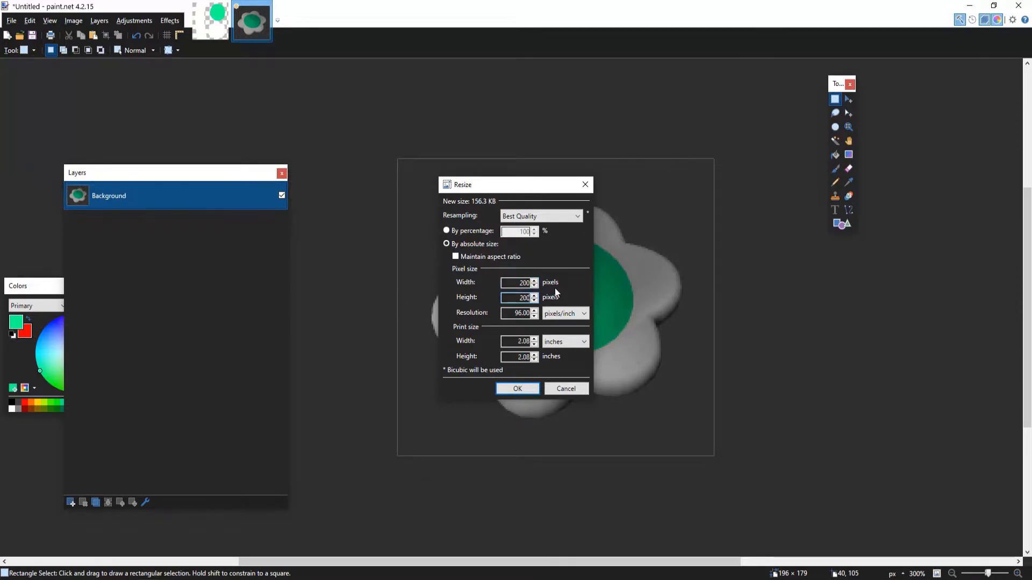
pyautogui.press('Return')
pyautogui.keyDown('ctrl'); pyautogui.scroll(-3, 571, 286); pyautogui.keyUp('ctrl')
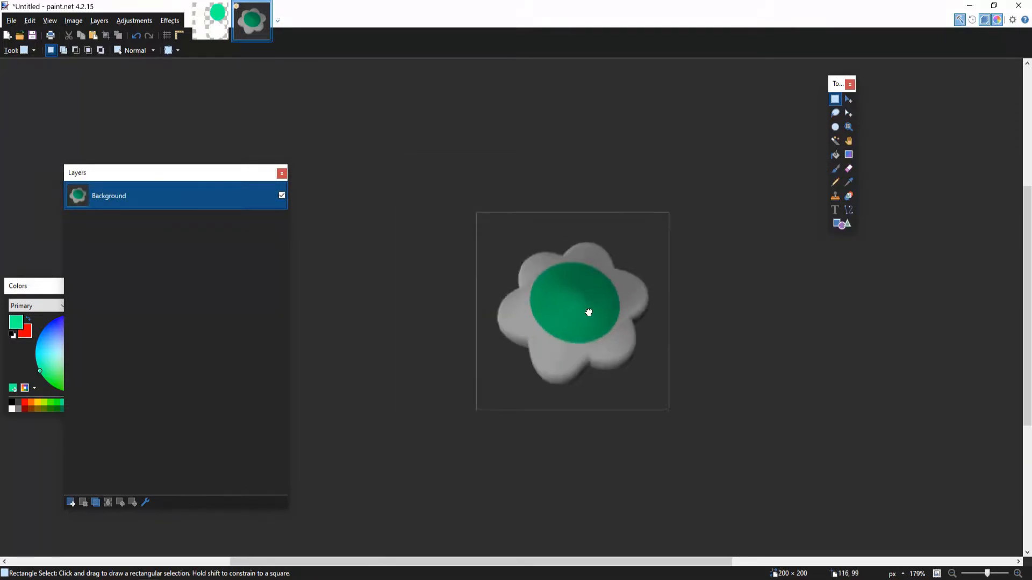
pyautogui.keyDown('ctrl'); pyautogui.scroll(2, 618, 304); pyautogui.keyUp('ctrl')
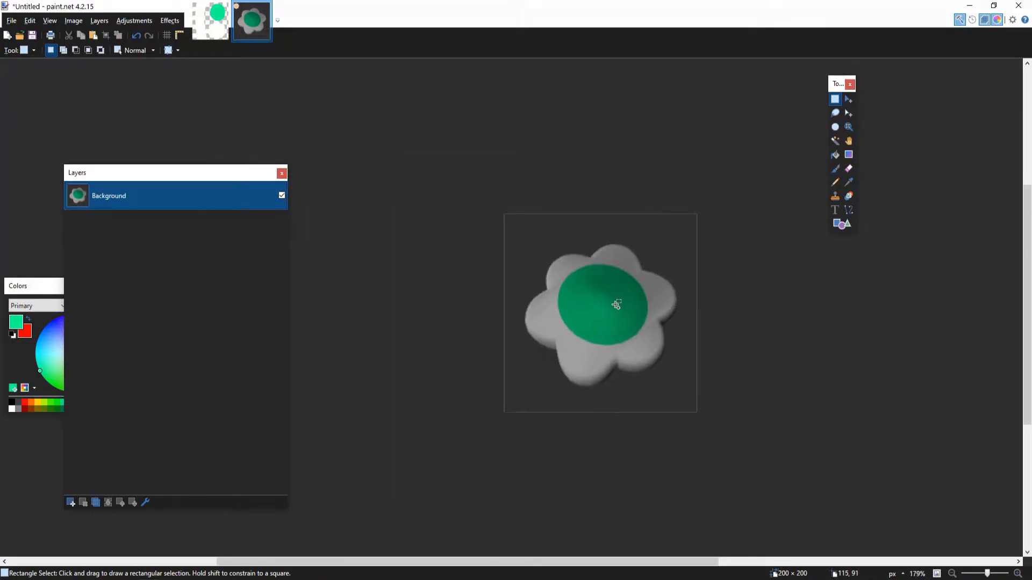
pyautogui.moveTo(591, 327)
pyautogui.mouseDown(button='middle')
pyautogui.moveTo(546, 325)
pyautogui.moveTo(577, 339)
pyautogui.mouseUp(button='middle')
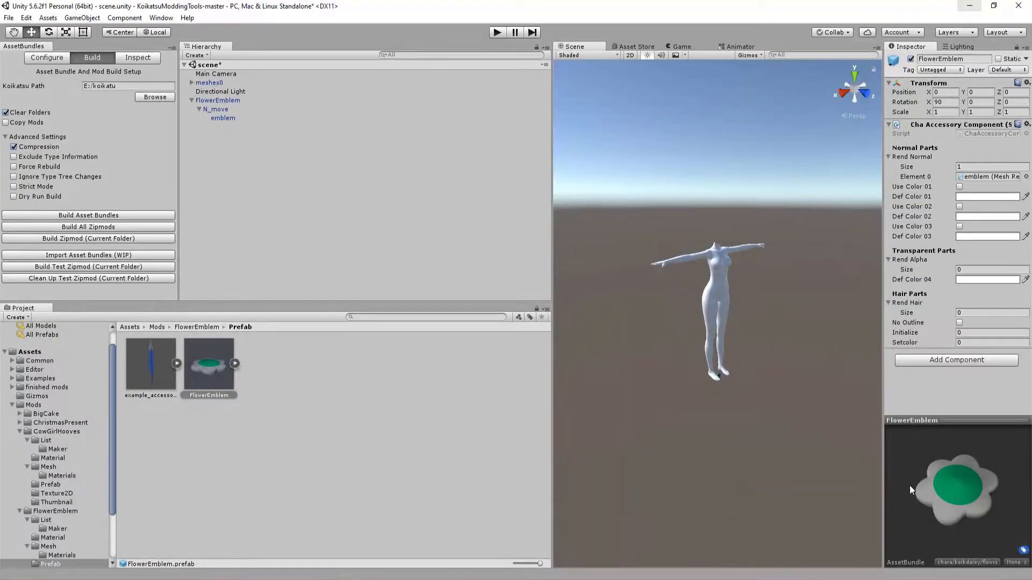
# - In Unity, open the mod's Thumbnail folder and examine the asset bundle paths available for the example accessory thumbnail
pyautogui.click(375, 454)
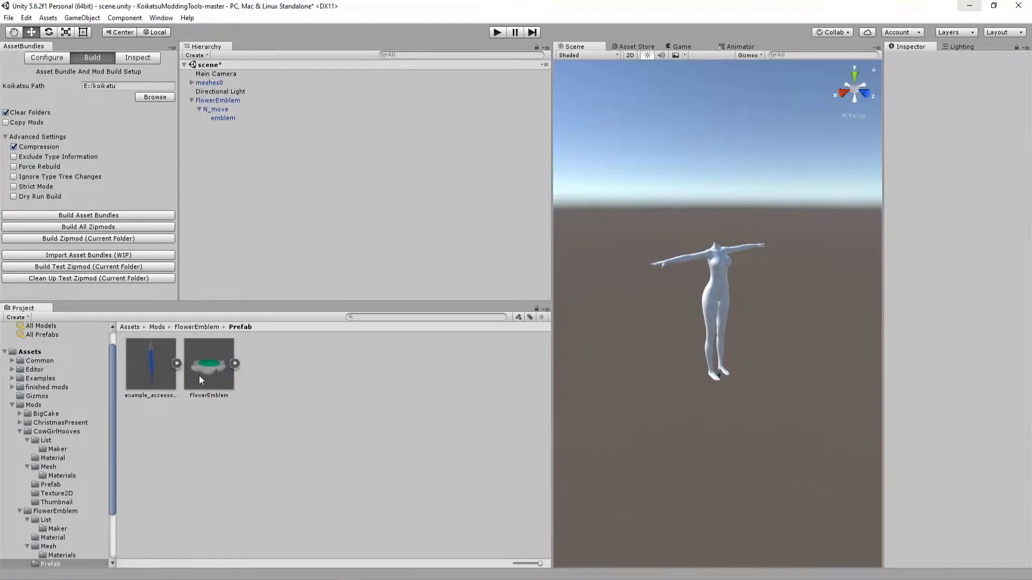
pyautogui.click(204, 328)
pyautogui.doubleClick(462, 388)
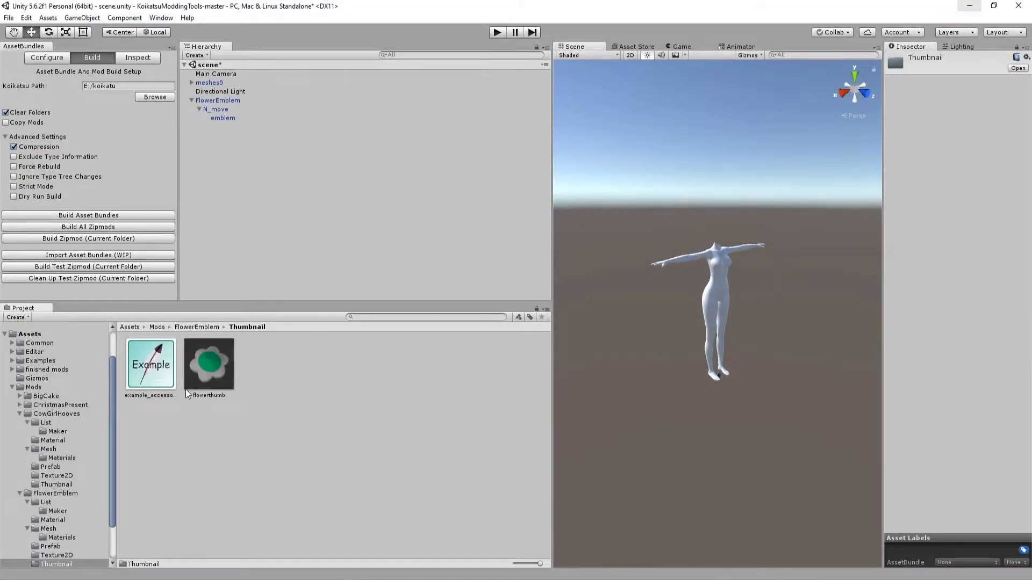
pyautogui.click(149, 363)
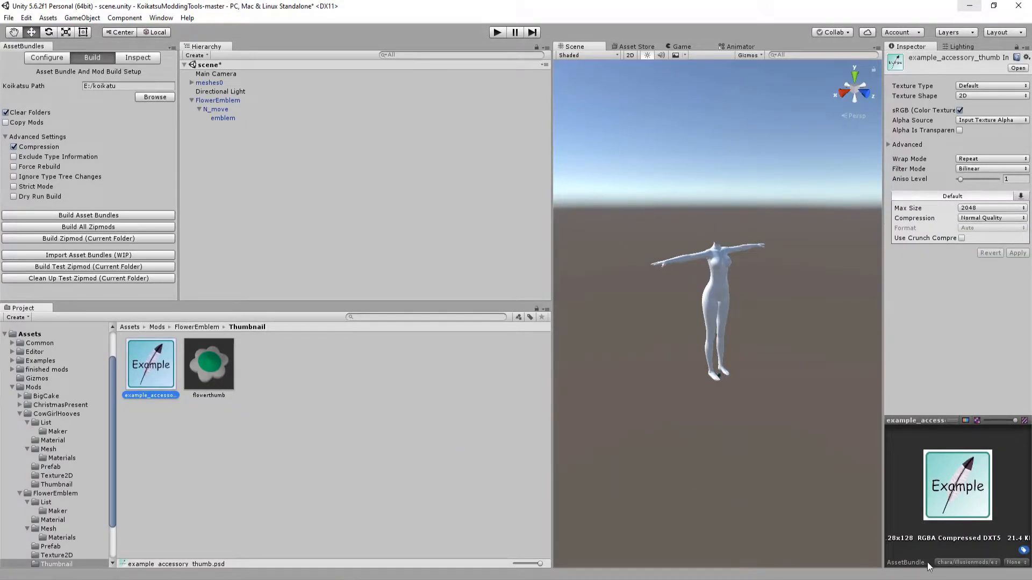
pyautogui.click(974, 559)
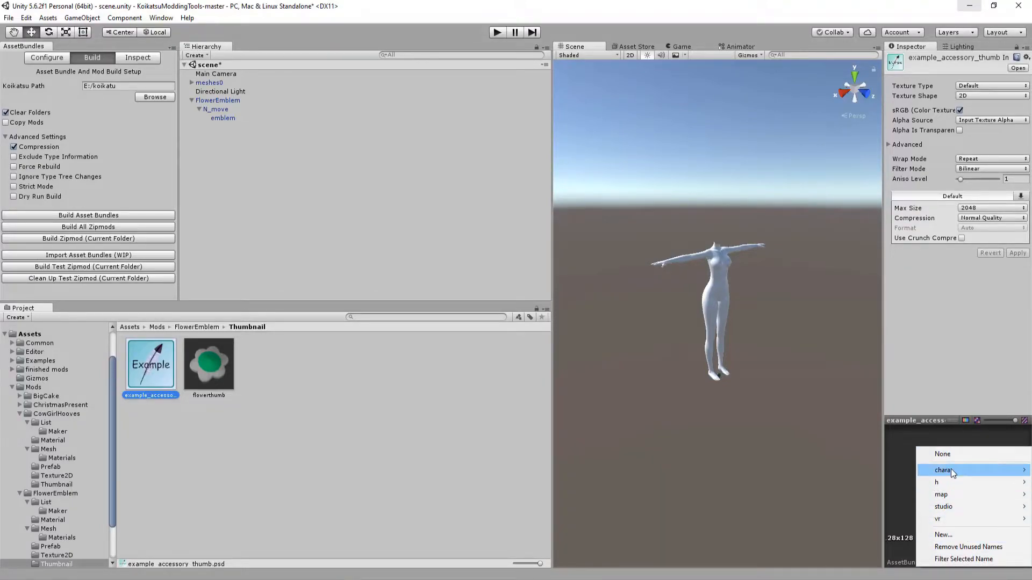
pyautogui.moveTo(950, 469)
pyautogui.moveTo(897, 465)
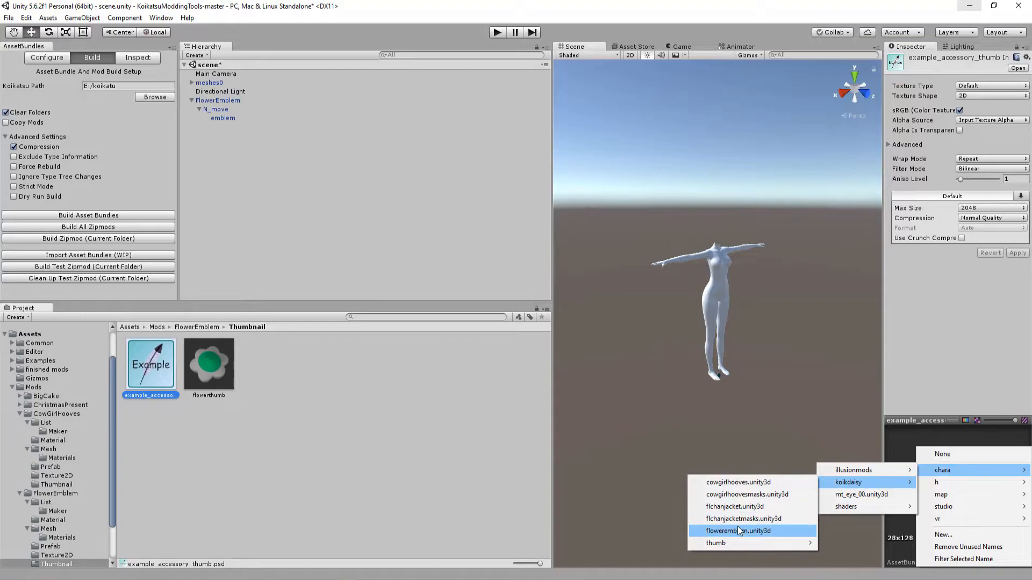
pyautogui.moveTo(726, 543)
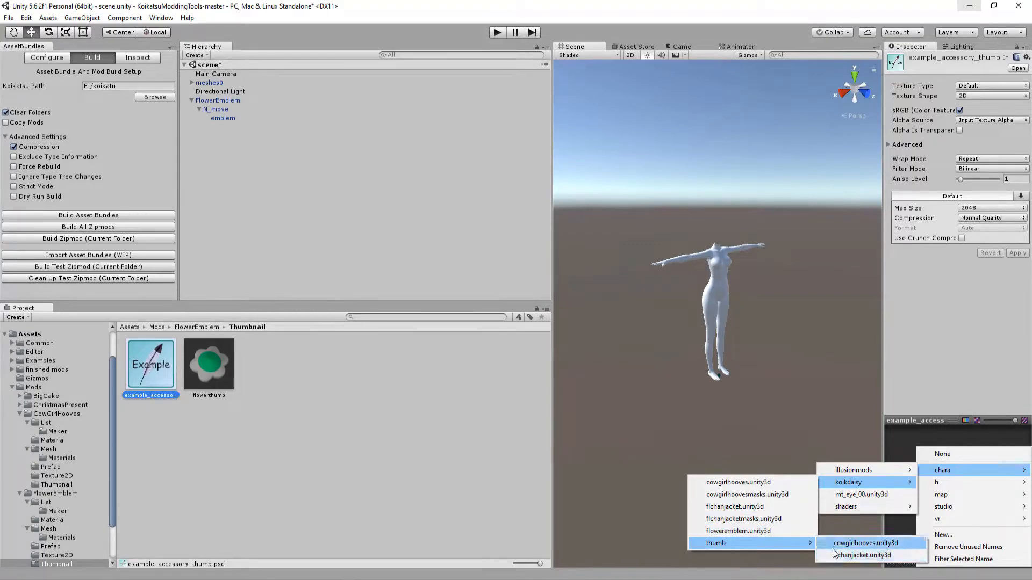
pyautogui.moveTo(836, 474)
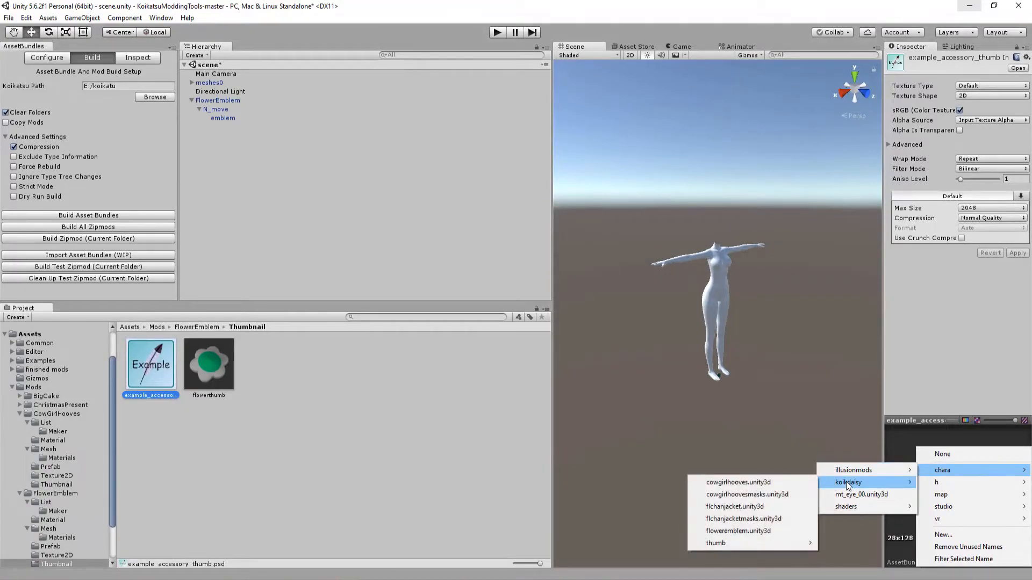
pyautogui.click(378, 454)
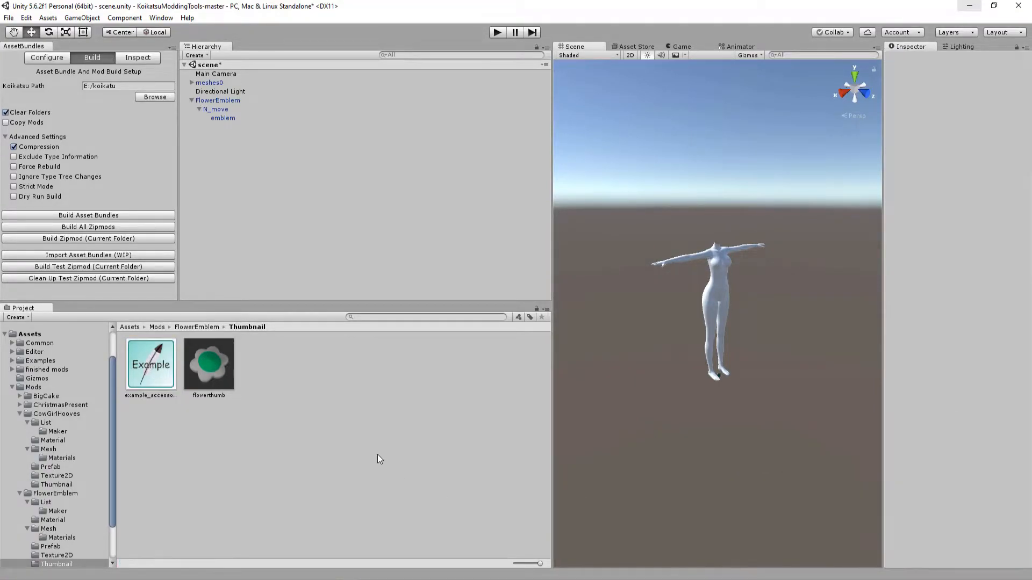
# - Assign the flowerthumb image to a new asset bundle named chara/koikdaisy/thumb/floweremblem.unity3d and check its entry in the bundle list
pyautogui.click(220, 362)
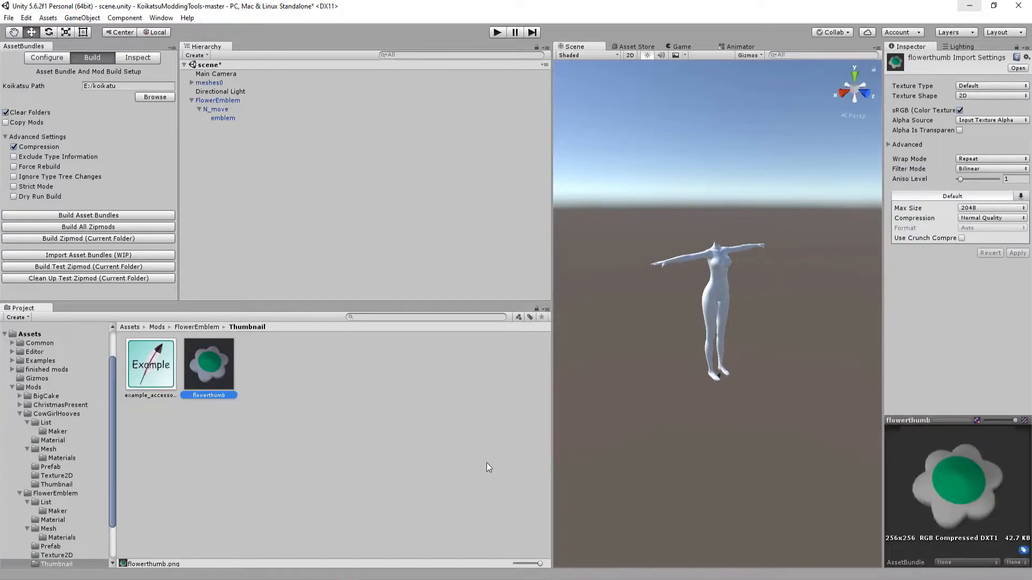
pyautogui.write('chara/koikdaisy/')
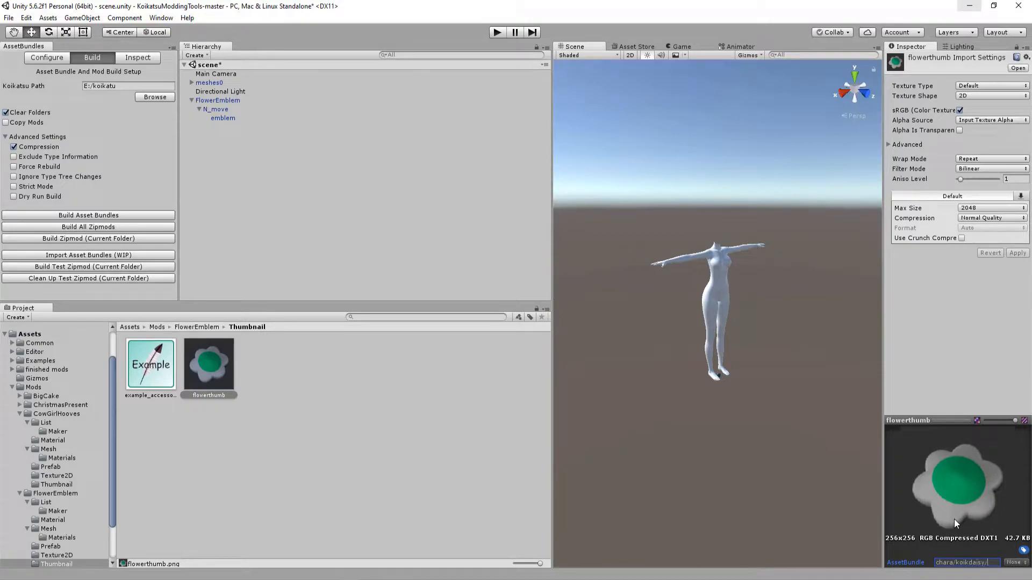
pyautogui.write('thumb/')
pyautogui.write('floweremble')
pyautogui.write('m.unity3')
pyautogui.write('d')
pyautogui.press('Return')
pyautogui.click(947, 561)
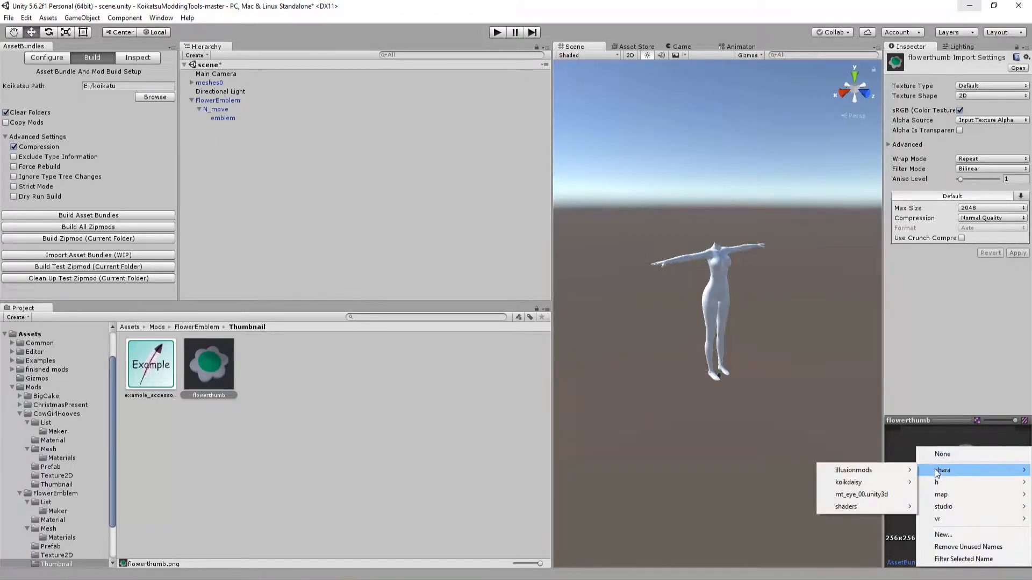
pyautogui.moveTo(862, 487)
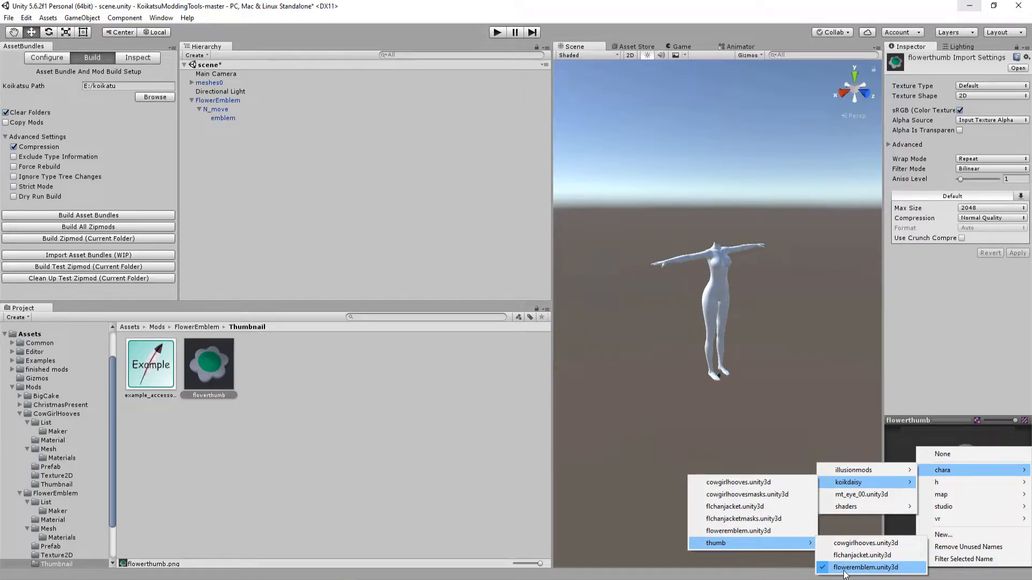
# - Assign the flowerthumb texture to the asset bundle chara/koikdaisy/thumb/floweremblem.unity3d
pyautogui.click(865, 568)
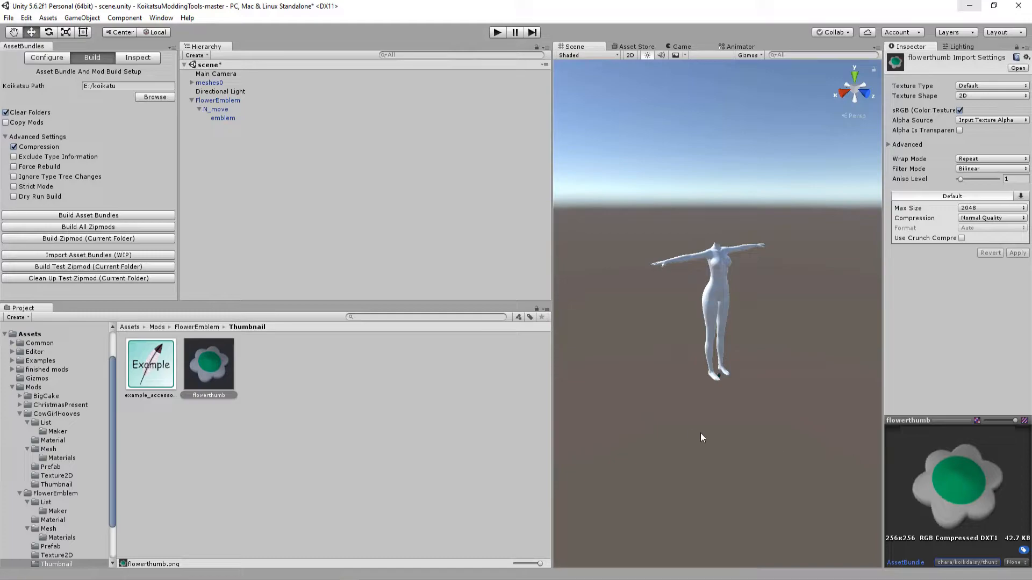
pyautogui.click(378, 383)
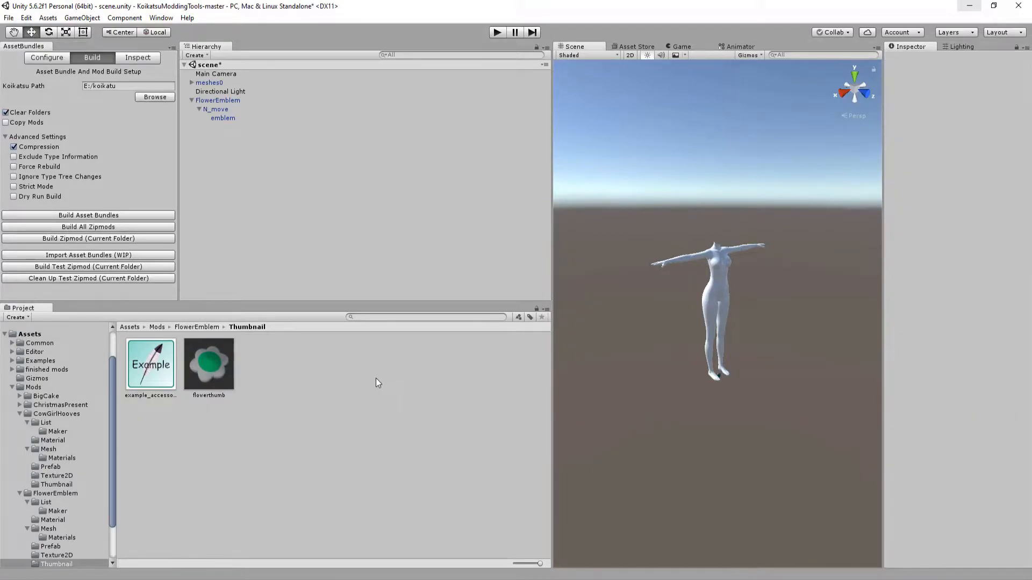
pyautogui.click(226, 364)
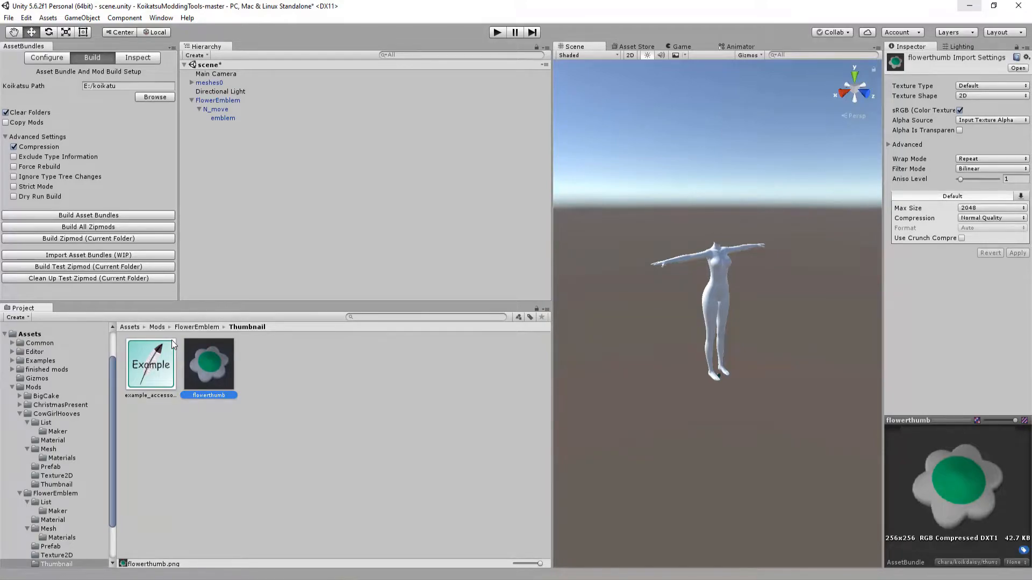
# - Set the asset bundle to None for the example accessory thumbnail and for the example_accessory prefab in FlowerEmblem's Prefab folder
pyautogui.click(172, 341)
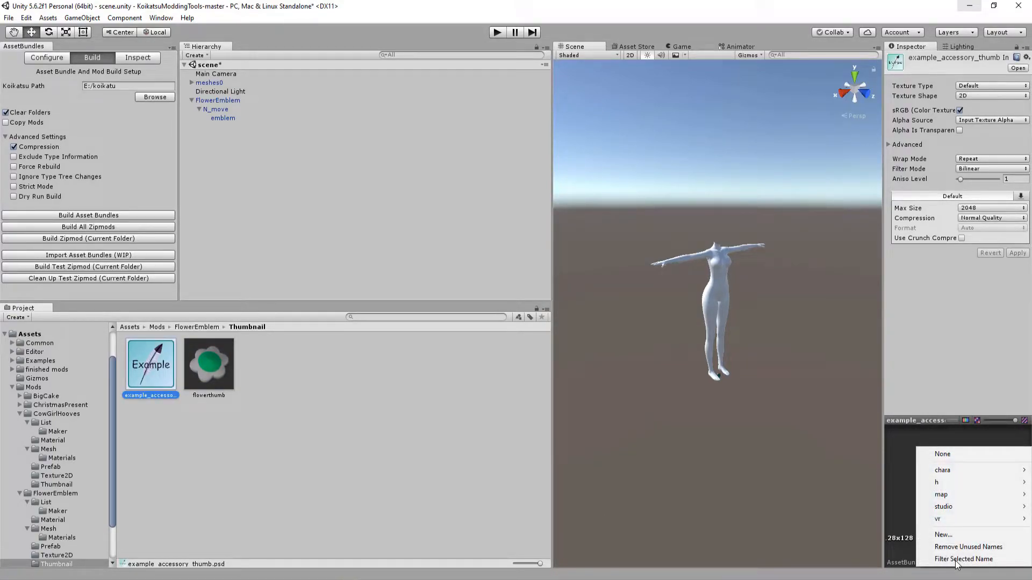
pyautogui.click(940, 456)
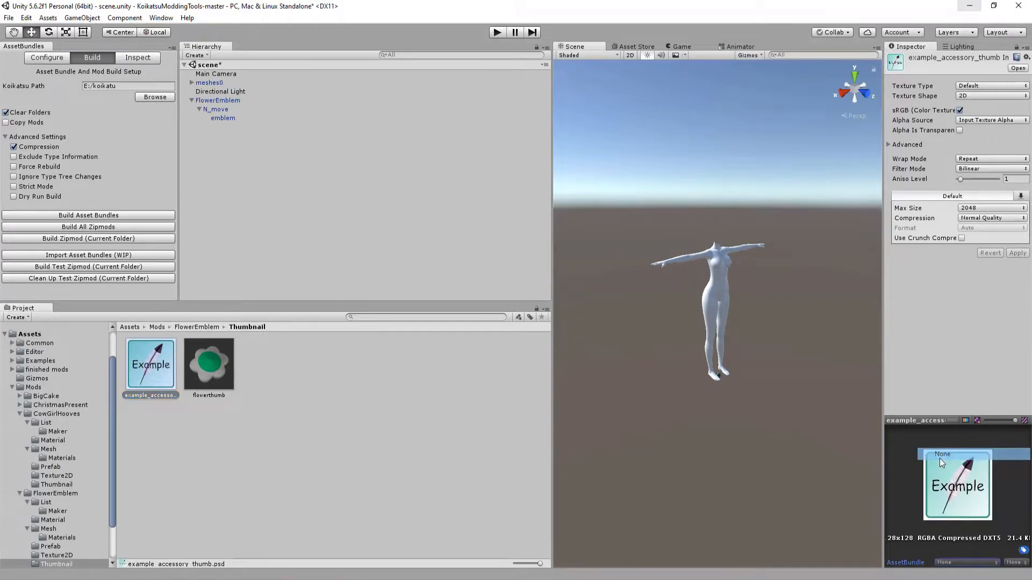
pyautogui.click(195, 326)
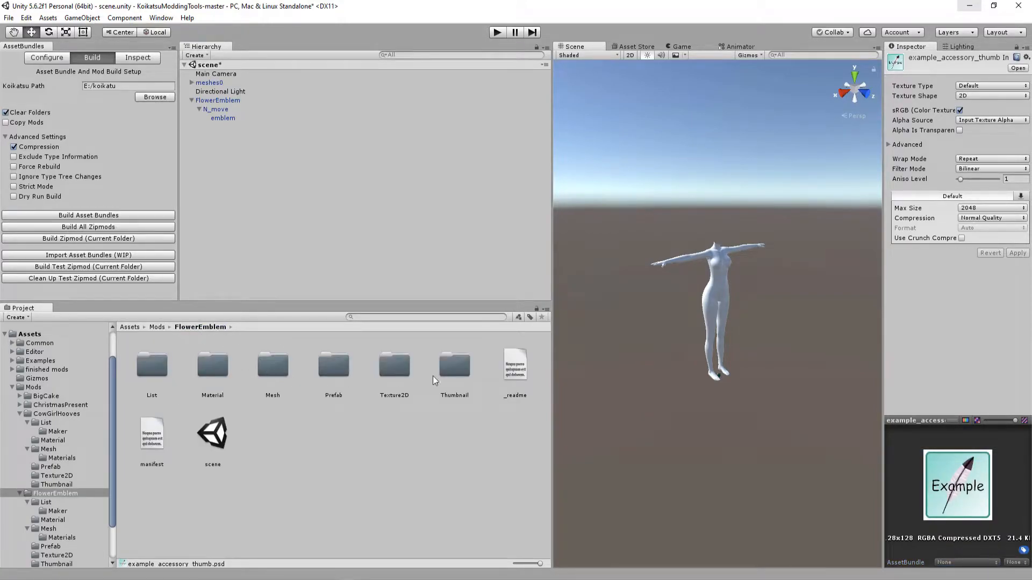
pyautogui.doubleClick(333, 370)
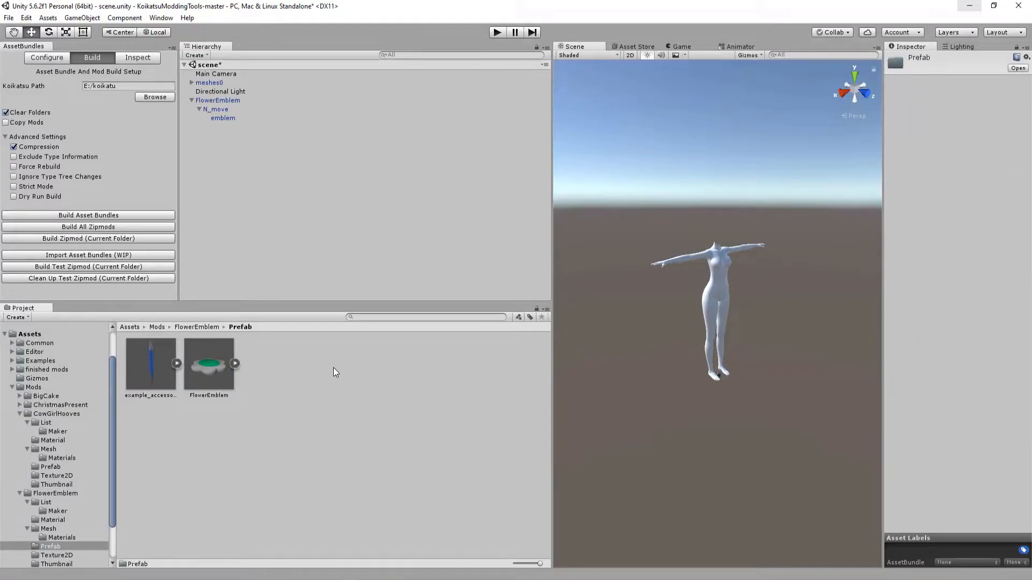
pyautogui.click(147, 363)
pyautogui.click(938, 559)
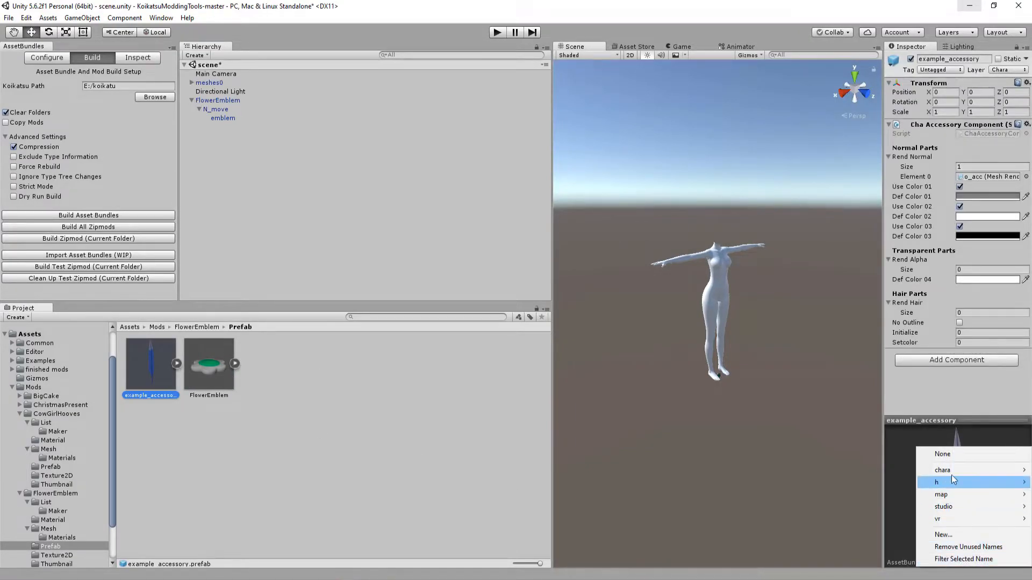
pyautogui.click(962, 454)
# - In the FlowerEmblem manifest, set the GUID to KoikDaisy.FlowerEmblem and the name to Flower Emblem
pyautogui.click(216, 328)
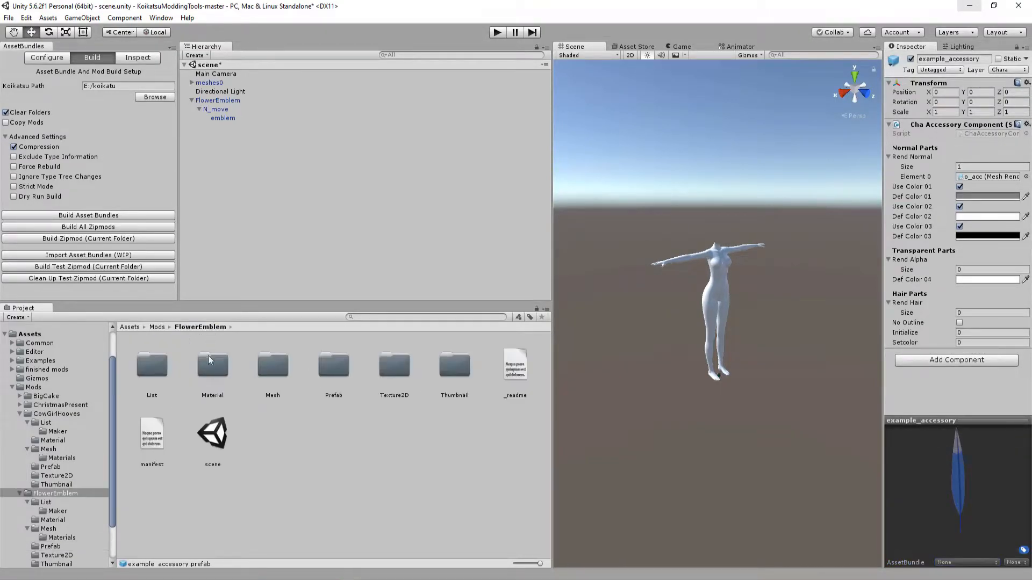
pyautogui.click(152, 435)
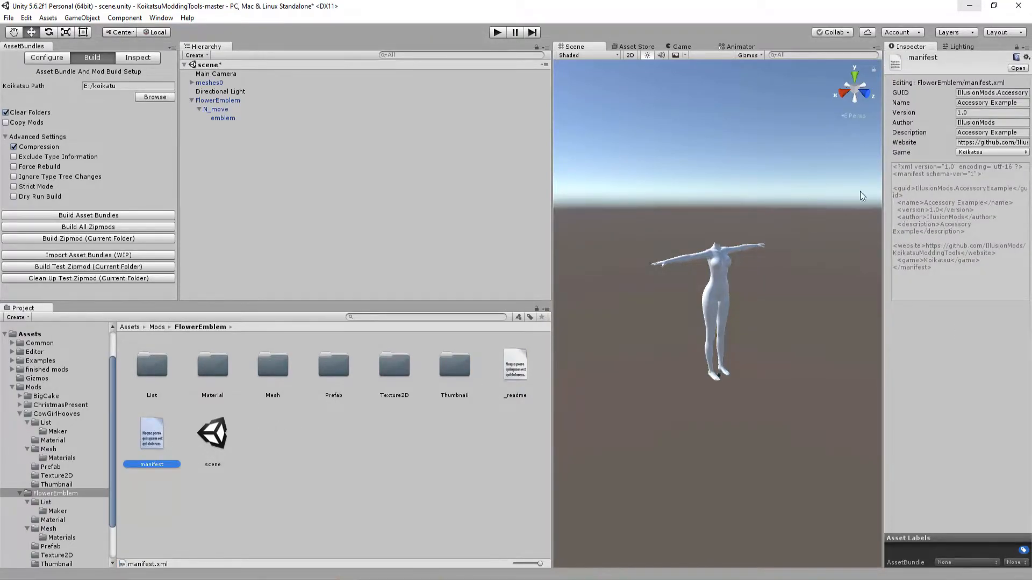
pyautogui.moveTo(995, 93); pyautogui.dragTo(932, 92)
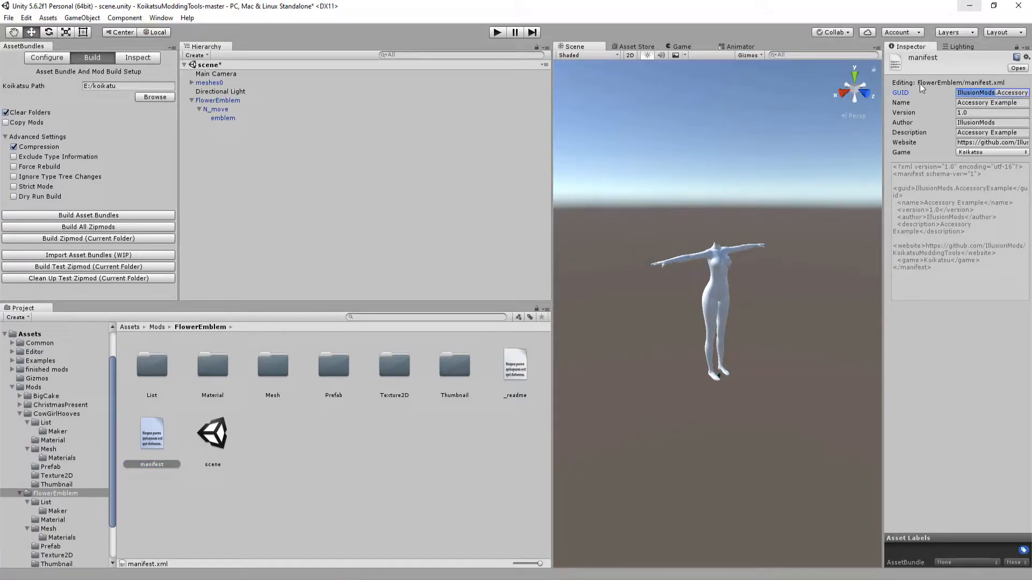
pyautogui.write('KoikDaisy')
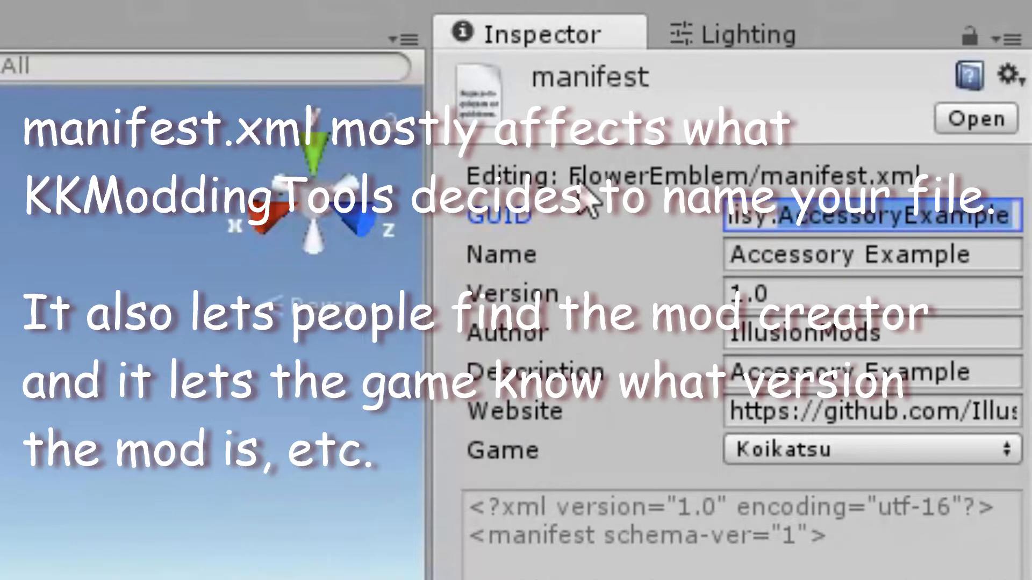
pyautogui.write('FlowerEmb')
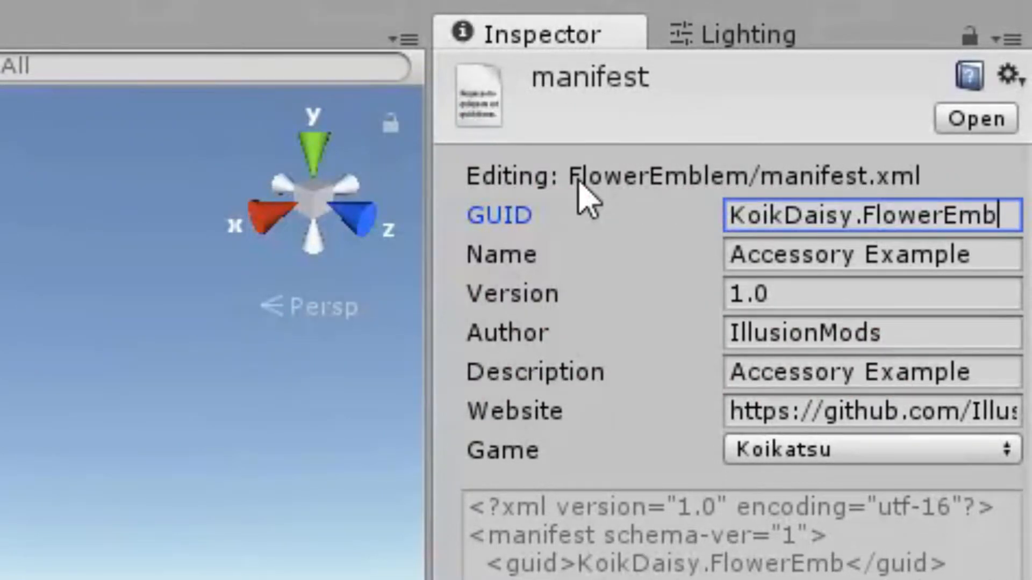
pyautogui.write('lem')
pyautogui.press('Tab')
pyautogui.write('Flower ')
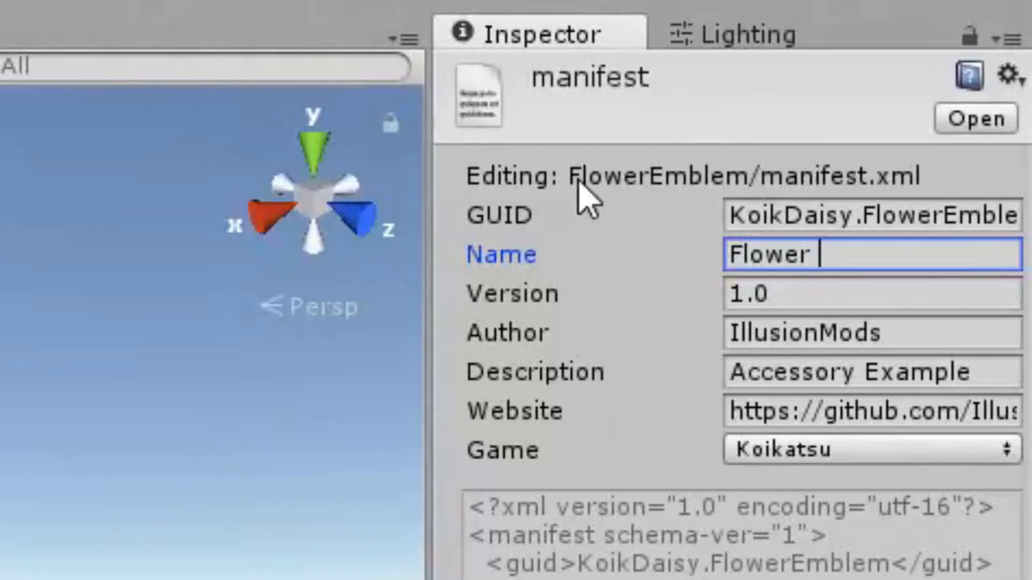
pyautogui.write('Emblem')
# - Set the manifest's author to KoikDaisy and its description to Flower Emblem
pyautogui.press('Tab')
pyautogui.press('Tab')
pyautogui.write('Koi')
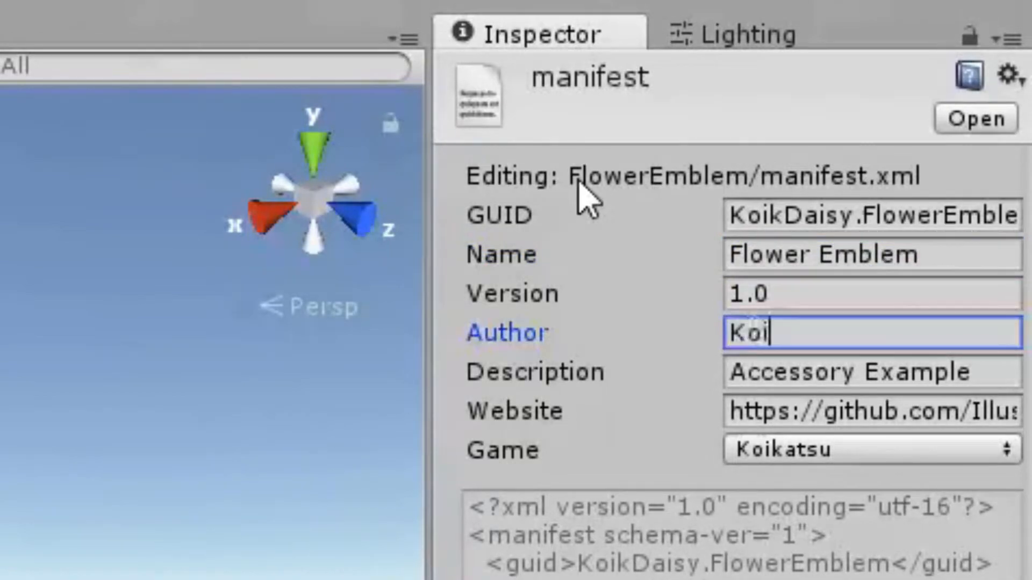
pyautogui.write('kDaisy')
pyautogui.press('Tab')
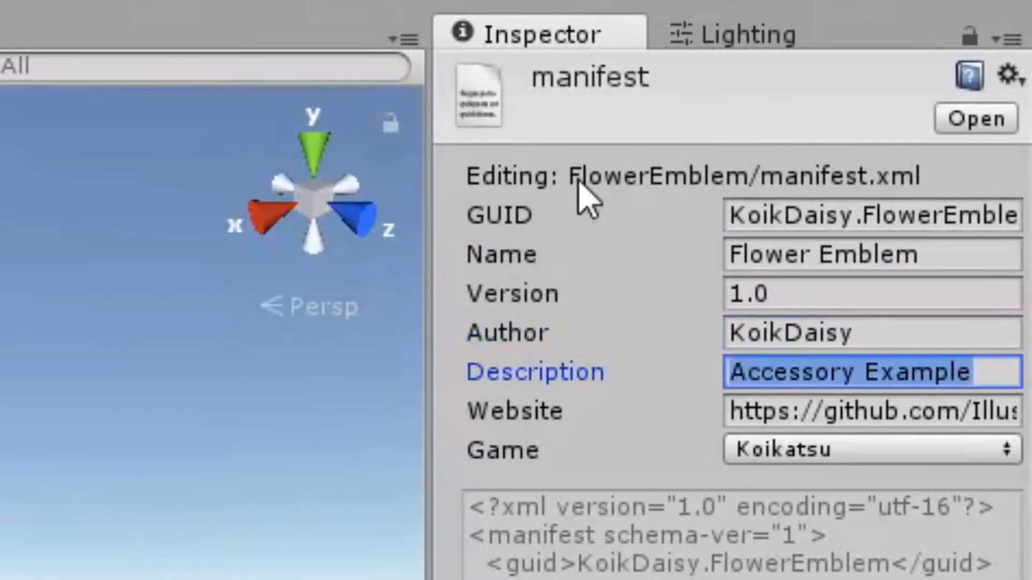
pyautogui.write('Flower Emblem')
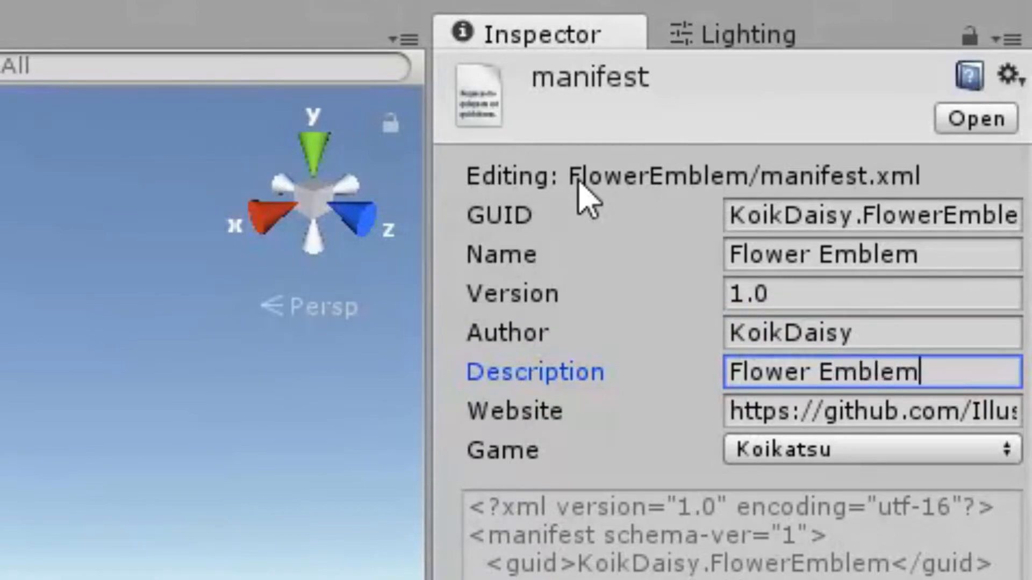
pyautogui.press('Tab')
pyautogui.press('End')
pyautogui.hotkey('shift', 'Home')
pyautogui.hotkey('shift', 'Right')
pyautogui.hotkey('shift', 'Right')
pyautogui.hotkey('shift', 'Right')
pyautogui.hotkey('shift', 'Right')
pyautogui.hotkey('shift', 'Right')
pyautogui.hotkey('shift', 'Right')
pyautogui.hotkey('shift', 'Right')
pyautogui.hotkey('shift', 'Right')
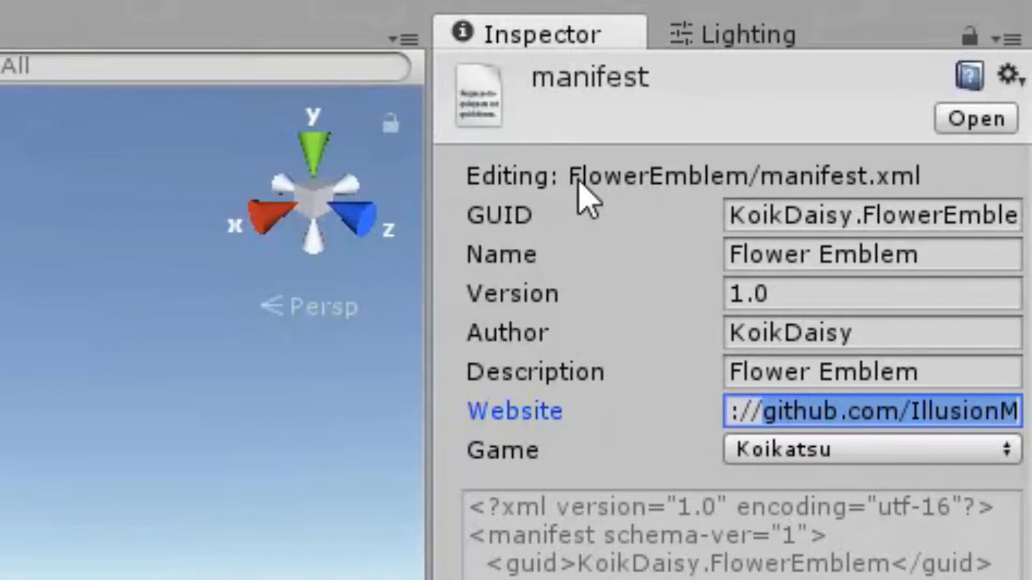
pyautogui.write('twitter/com')
pyautogui.press('BackSpace')
pyautogui.press('BackSpace')
pyautogui.press('BackSpace')
pyautogui.press('BackSpace')
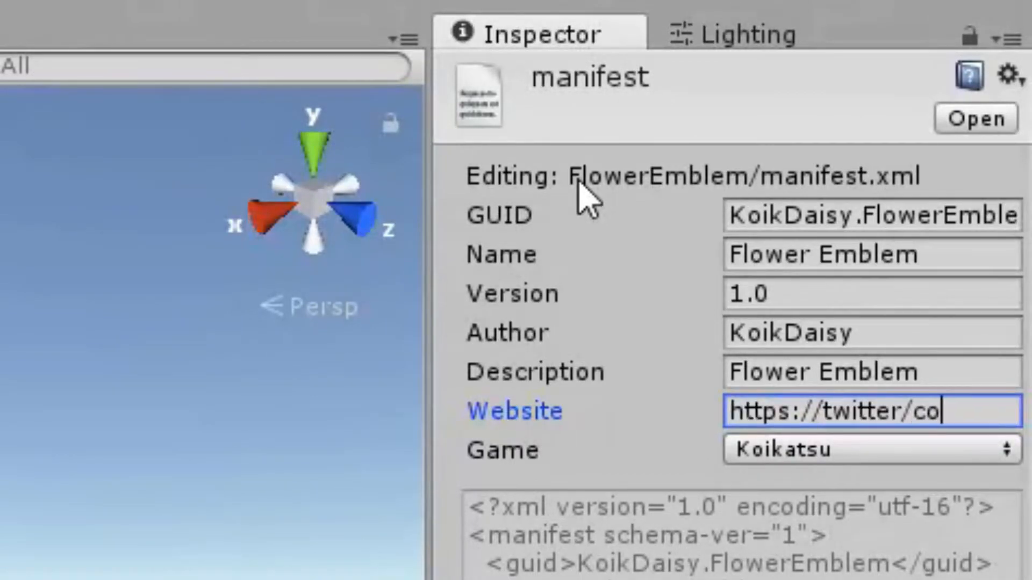
pyautogui.write('.com/koikdaisy')
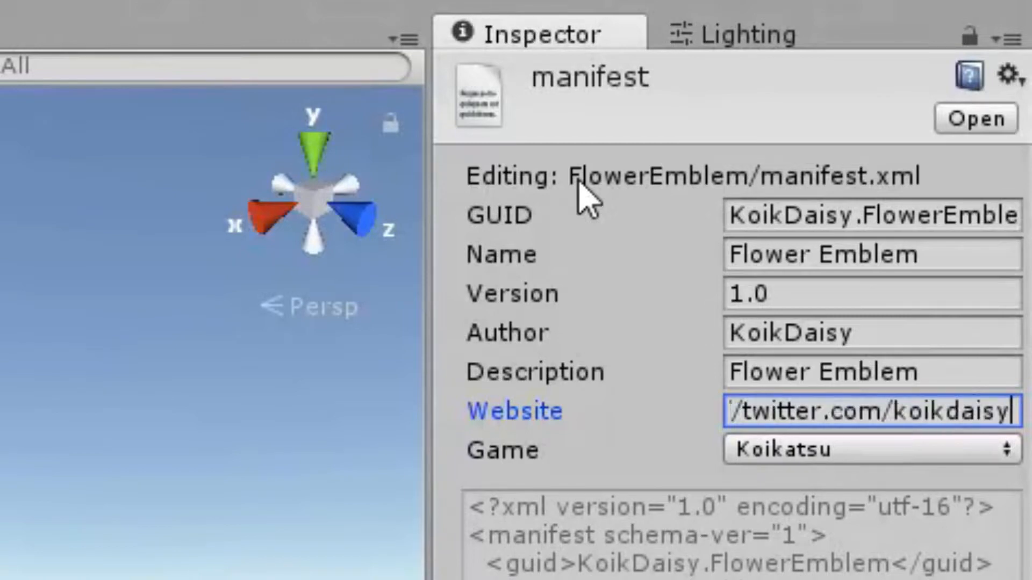
pyautogui.press('Tab')
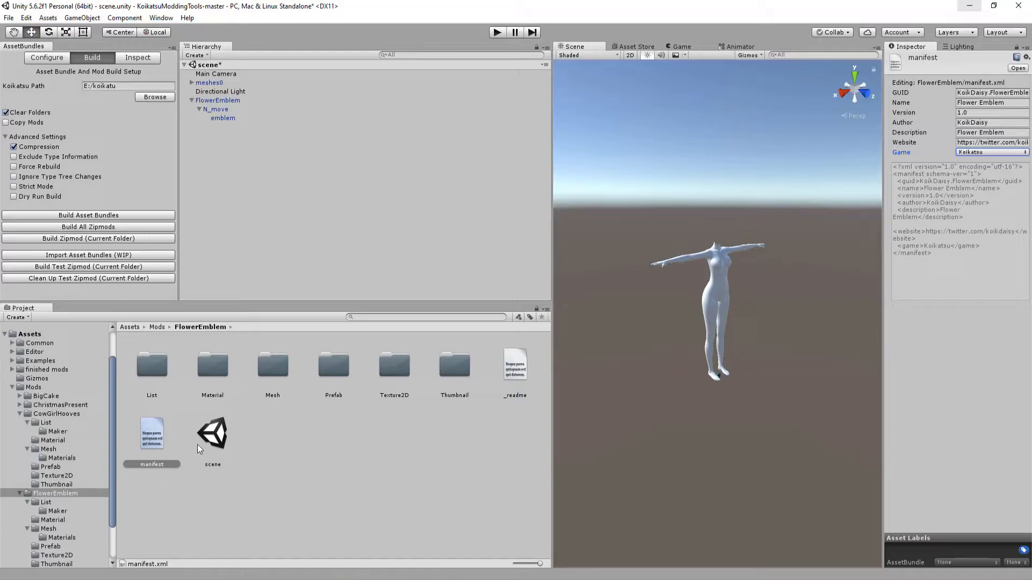
pyautogui.click(286, 436)
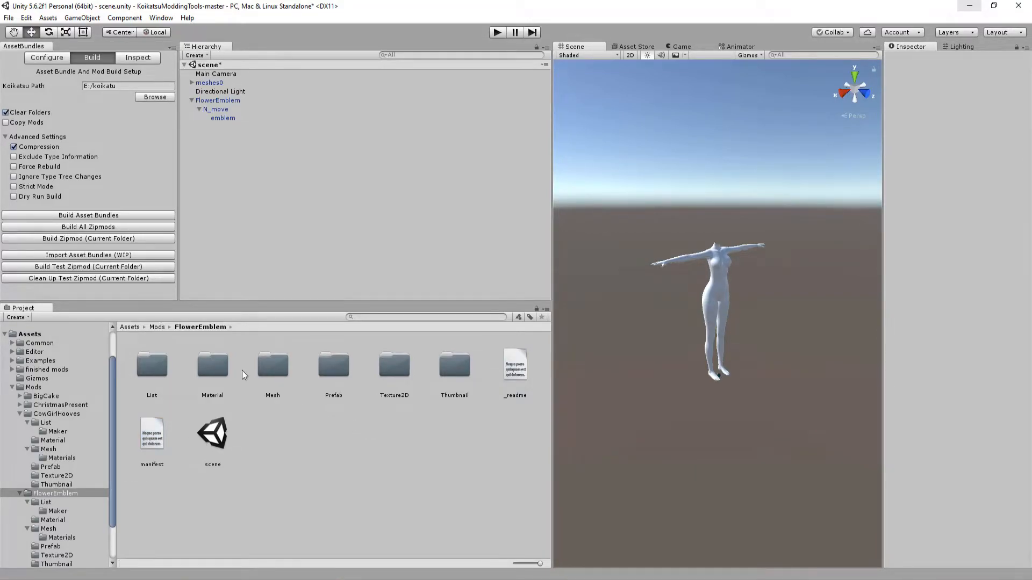
# - Review the FlowerEmblem prefab's settings, preview and asset bundle, along with its N_move and emblem objects in the scene hierarchy
pyautogui.doubleClick(331, 367)
pyautogui.click(192, 365)
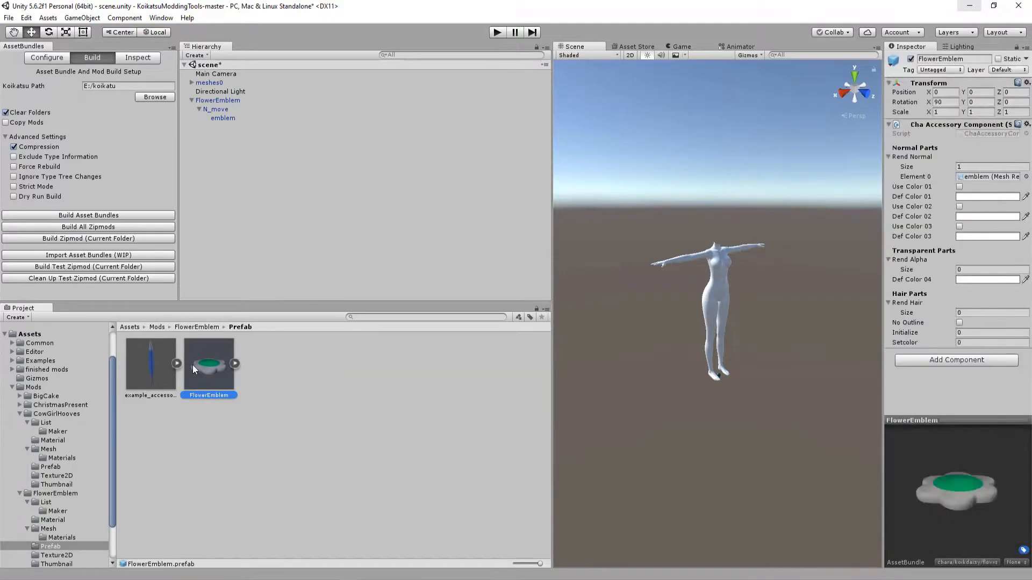
pyautogui.moveTo(944, 473); pyautogui.dragTo(946, 516)
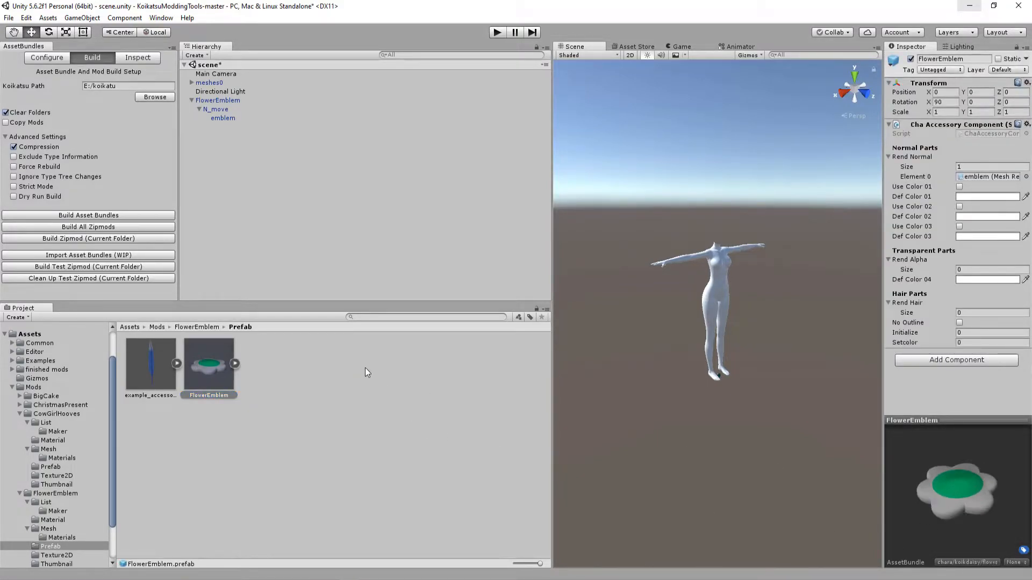
pyautogui.click(237, 362)
pyautogui.click(237, 362)
pyautogui.click(215, 108)
pyautogui.click(221, 117)
pyautogui.click(220, 101)
# - Check the import settings and asset bundle assignment of the flowerthumb texture in the Thumbnail folder
pyautogui.click(208, 327)
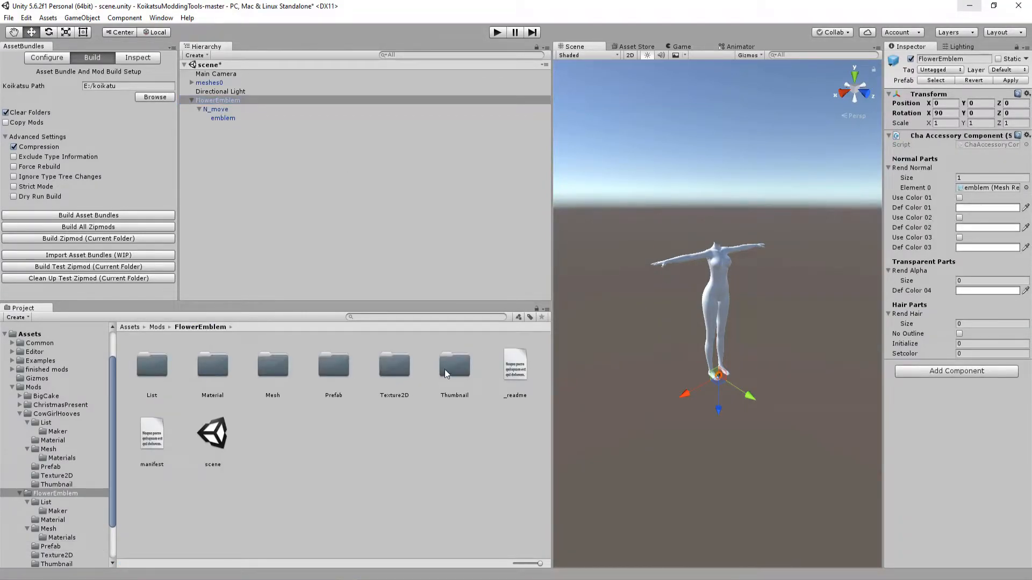
pyautogui.doubleClick(444, 369)
pyautogui.click(215, 369)
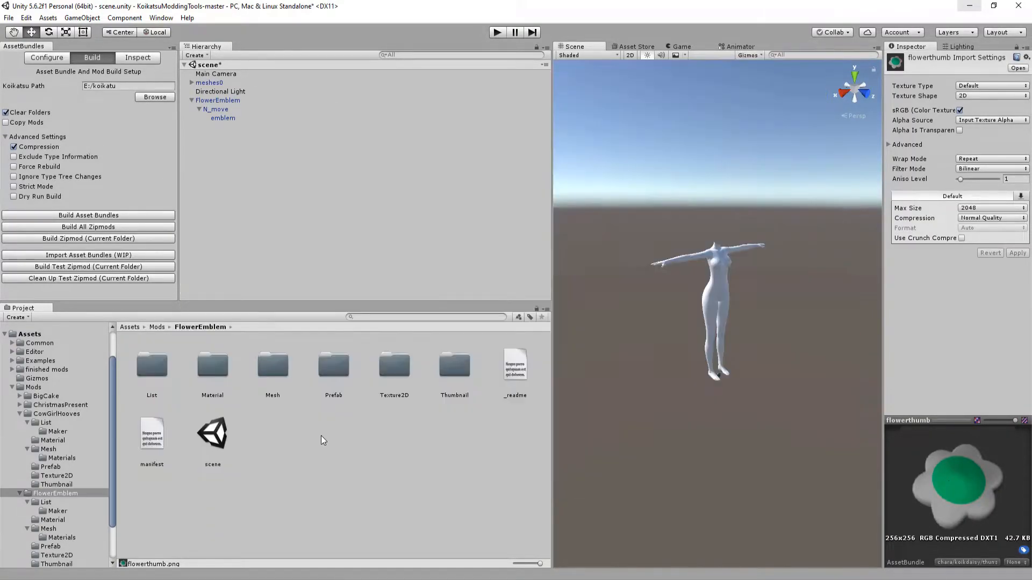
pyautogui.click(321, 435)
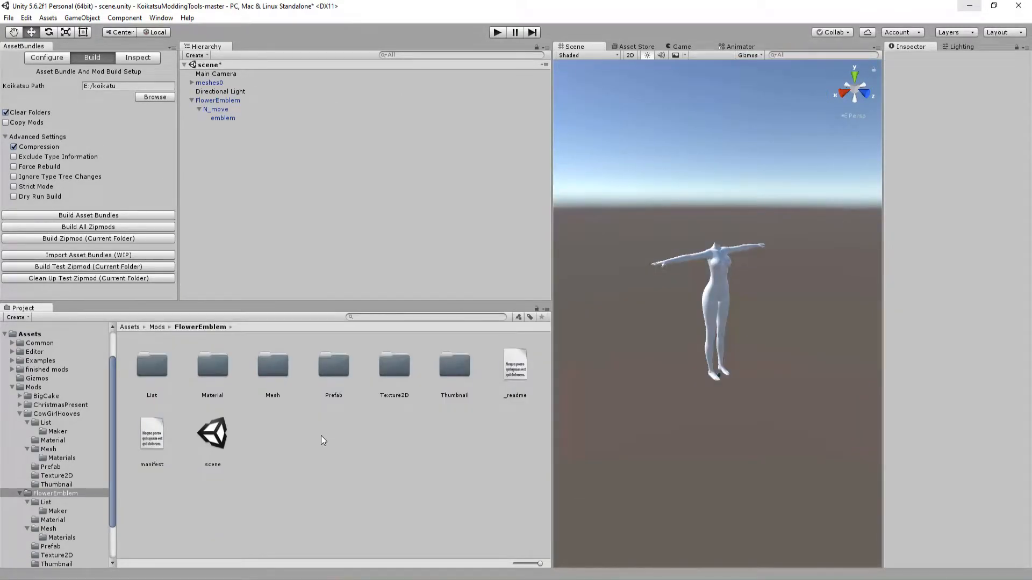
# - Rename the feather_example list file in FlowerEmblem's List/Maker folder as koikdaisy_floweremblem
pyautogui.doubleClick(154, 367)
pyautogui.doubleClick(155, 368)
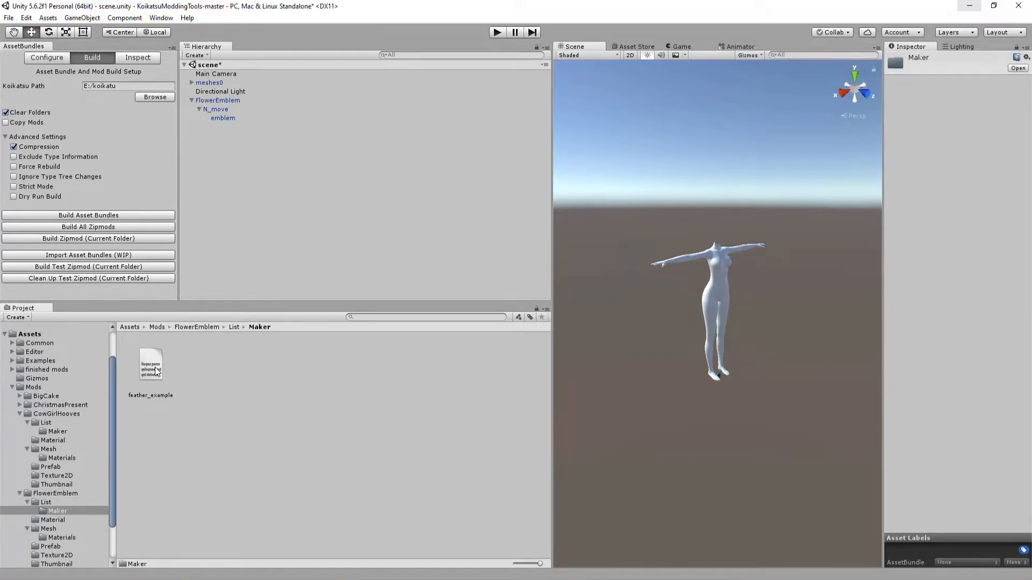
pyautogui.click(156, 370)
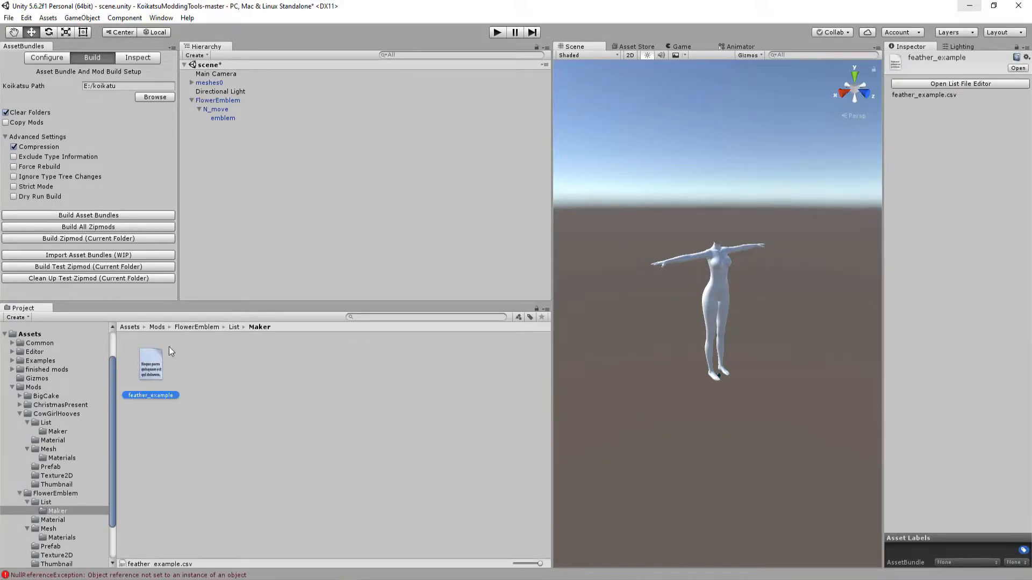
pyautogui.press('F2')
pyautogui.write('flower')
pyautogui.press('BackSpace')
pyautogui.press('BackSpace')
pyautogui.press('BackSpace')
pyautogui.press('BackSpace')
pyautogui.press('BackSpace')
pyautogui.press('BackSpace')
pyautogui.write('koikdaisy_floweremblem')
pyautogui.press('Return')
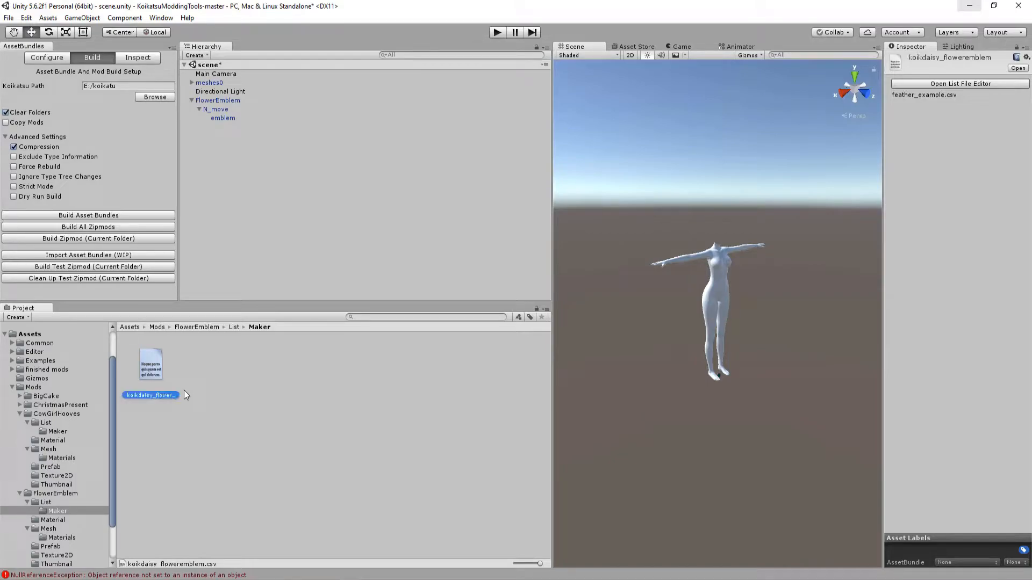
pyautogui.click(954, 562)
pyautogui.click(970, 409)
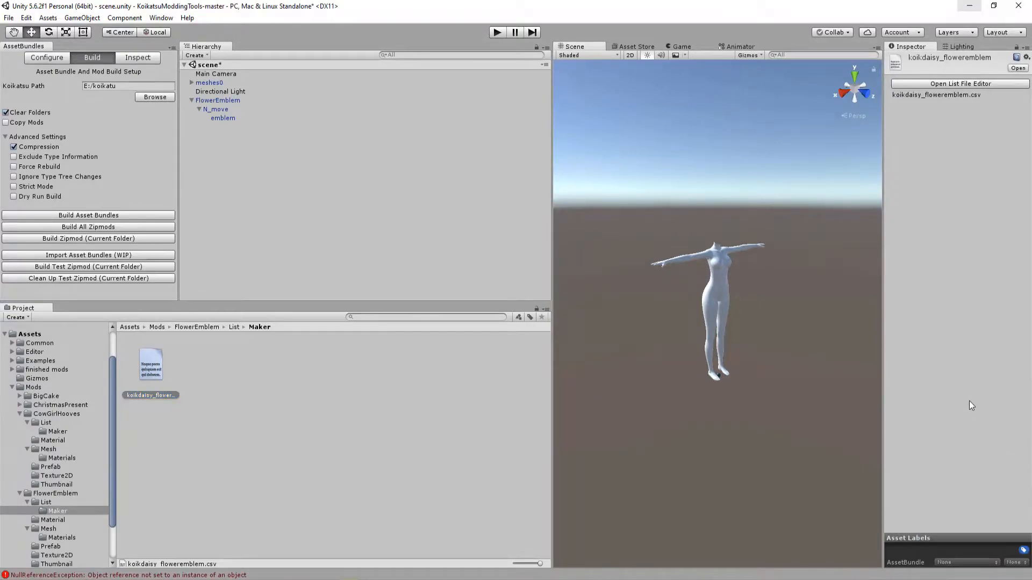
pyautogui.click(287, 394)
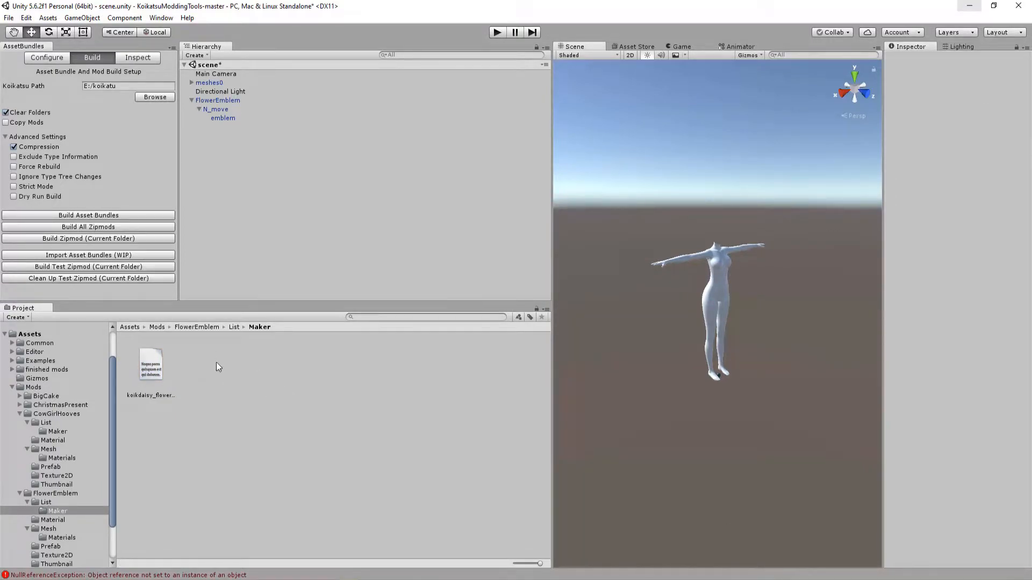
# - Open koikdaisy_floweremblem.csv in Notepad++ and examine its column headers and the full example accessory entry
pyautogui.doubleClick(158, 363)
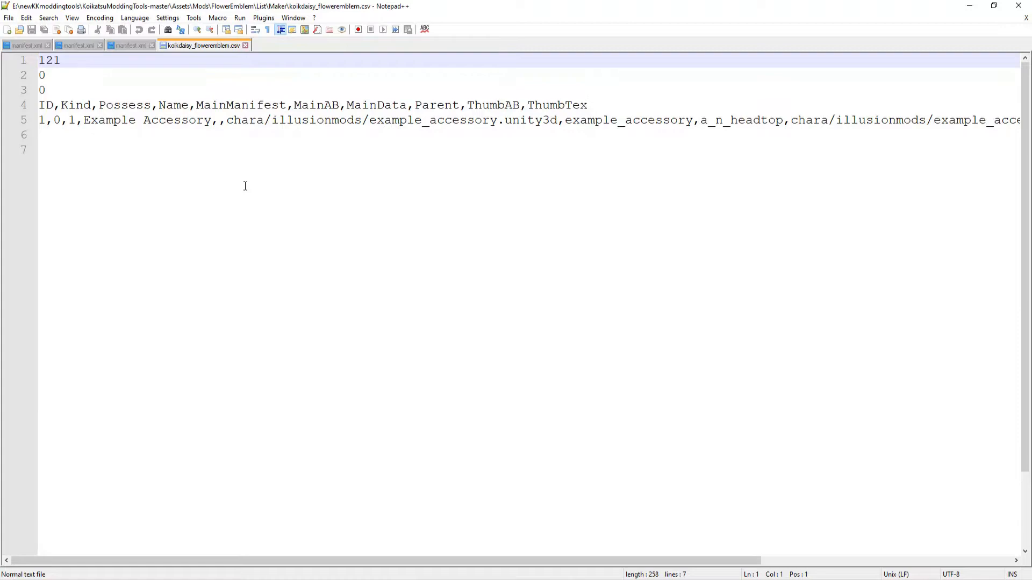
pyautogui.keyDown('shift'); pyautogui.hscroll(20, 245, 186); pyautogui.keyUp('shift')
pyautogui.keyDown('shift'); pyautogui.hscroll(-10, 316, 203); pyautogui.keyUp('shift')
pyautogui.keyDown('shift'); pyautogui.hscroll(-3, 304, 204); pyautogui.keyUp('shift')
pyautogui.keyDown('shift'); pyautogui.hscroll(5, 301, 203); pyautogui.keyUp('shift')
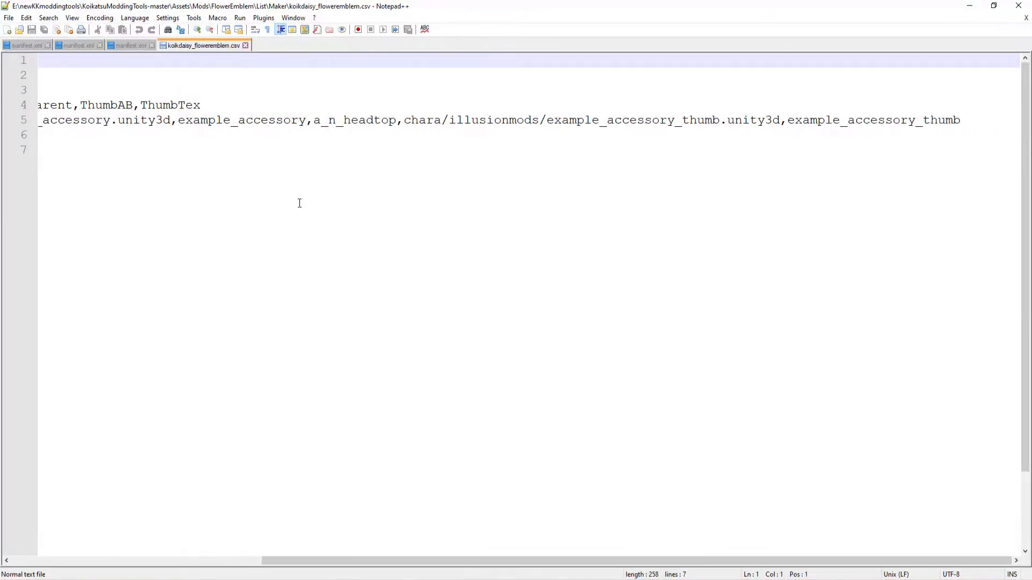
pyautogui.keyDown('shift'); pyautogui.hscroll(-15, 296, 203); pyautogui.keyUp('shift')
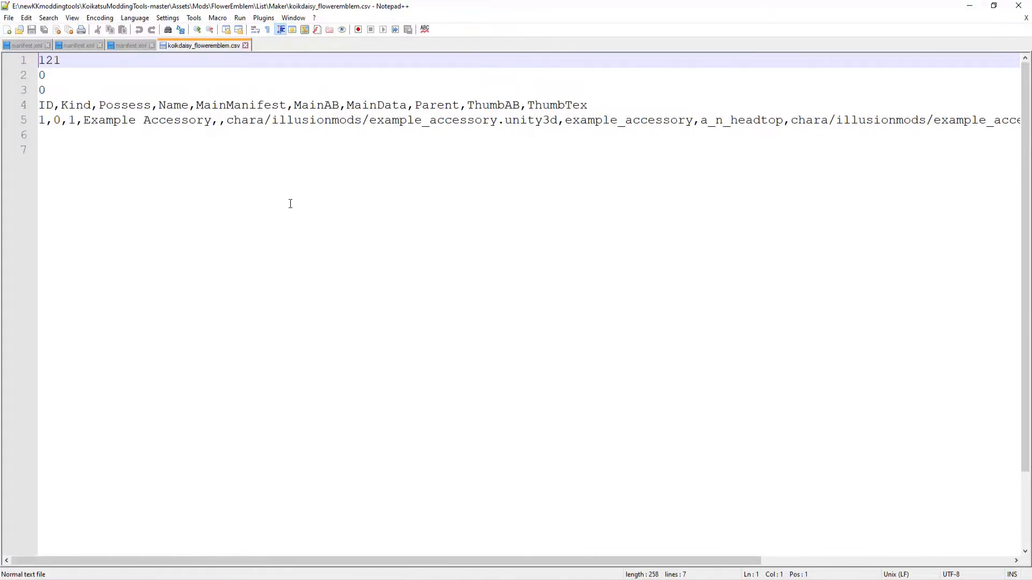
# - Set the accessory entry's ID in koikdaisy_floweremblem.csv to 74225, starting from the ID copied out of koikdaisy_hooves.csv, and save the file
pyautogui.doubleClick(42, 119)
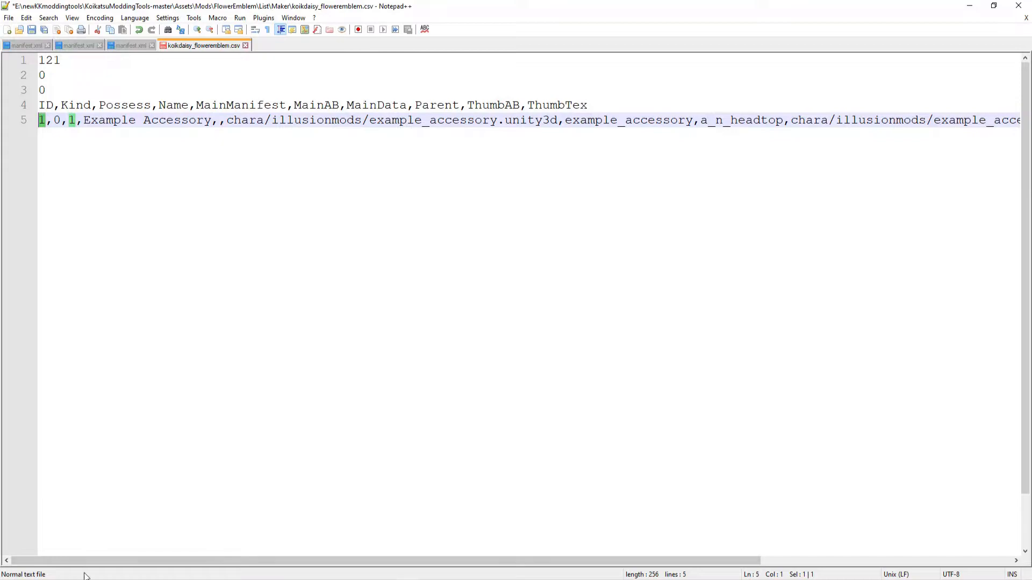
pyautogui.click(124, 579)
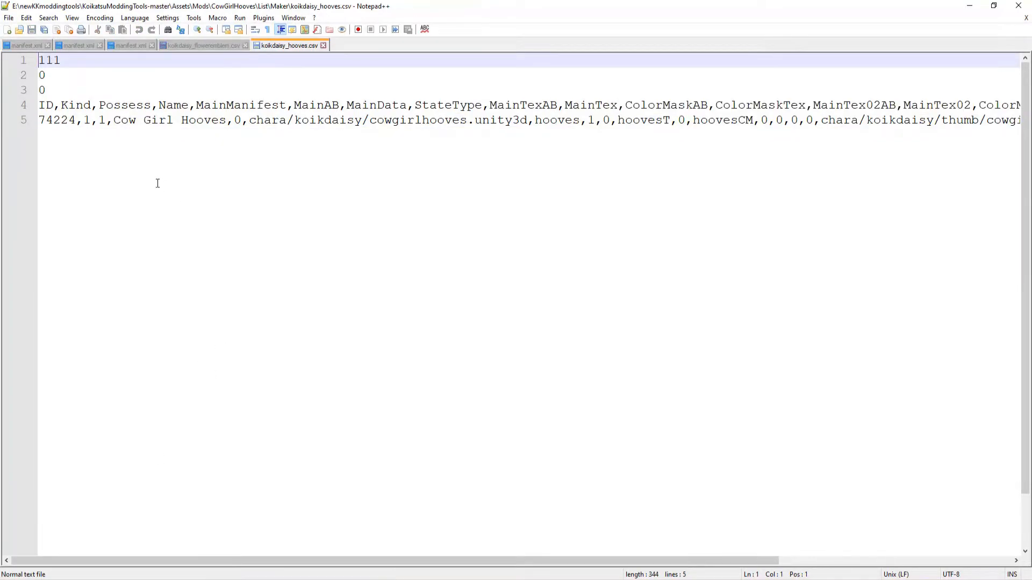
pyautogui.moveTo(76, 120); pyautogui.dragTo(39, 121)
pyautogui.hotkey('ctrl', 'c')
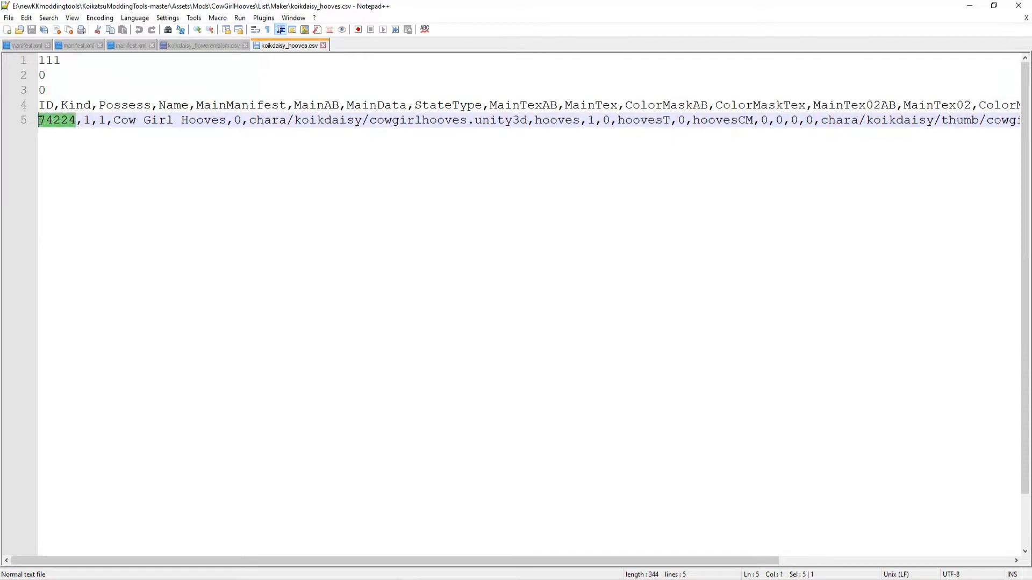
pyautogui.click(194, 46)
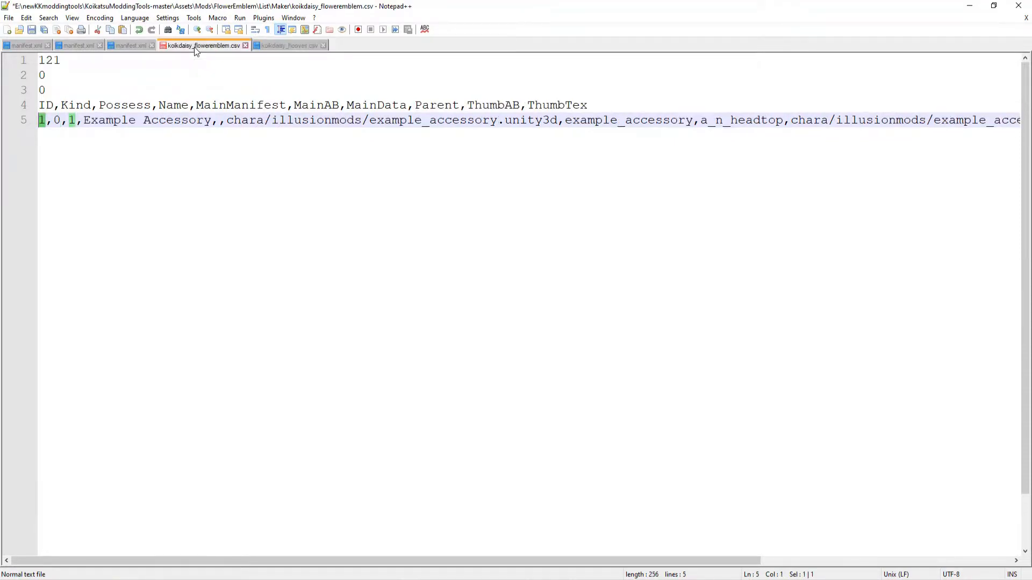
pyautogui.click(44, 124)
pyautogui.moveTo(46, 121)
pyautogui.mouseDown()
pyautogui.moveTo(72, 125)
pyautogui.moveTo(39, 121)
pyautogui.mouseUp()
pyautogui.hotkey('ctrl', 'v')
pyautogui.write('5')
pyautogui.hotkey('ctrl', 's')
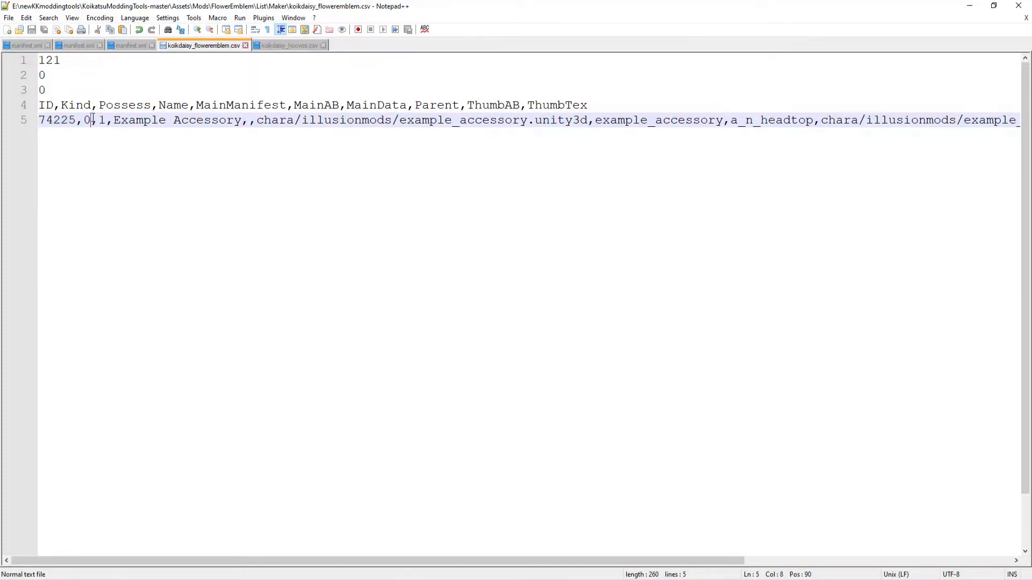
# - Change the entry's Name value from the example accessory to Flower Emblem
pyautogui.click(107, 121)
pyautogui.press('Right')
pyautogui.moveTo(242, 119); pyautogui.dragTo(112, 119)
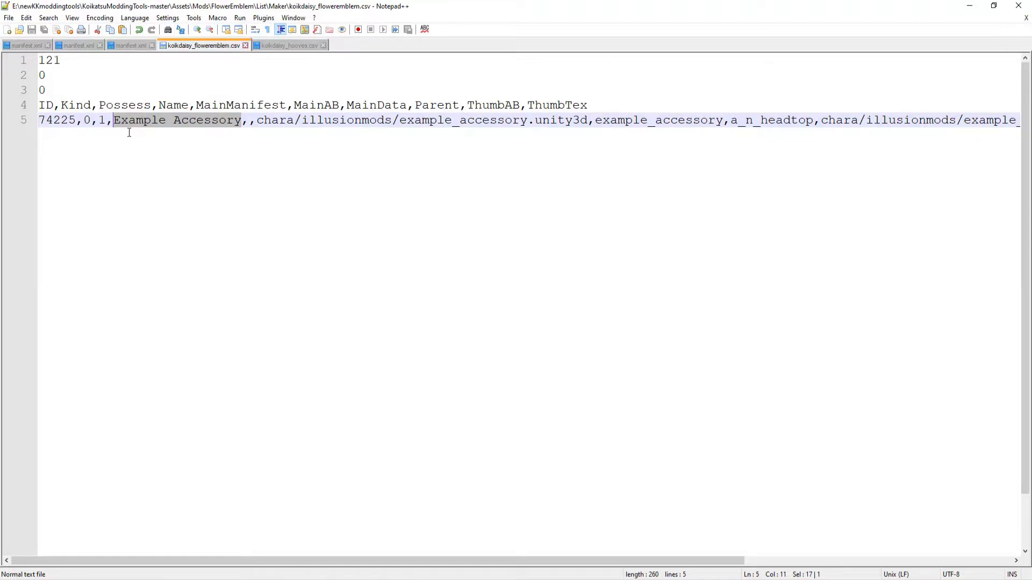
pyautogui.write('Flower E')
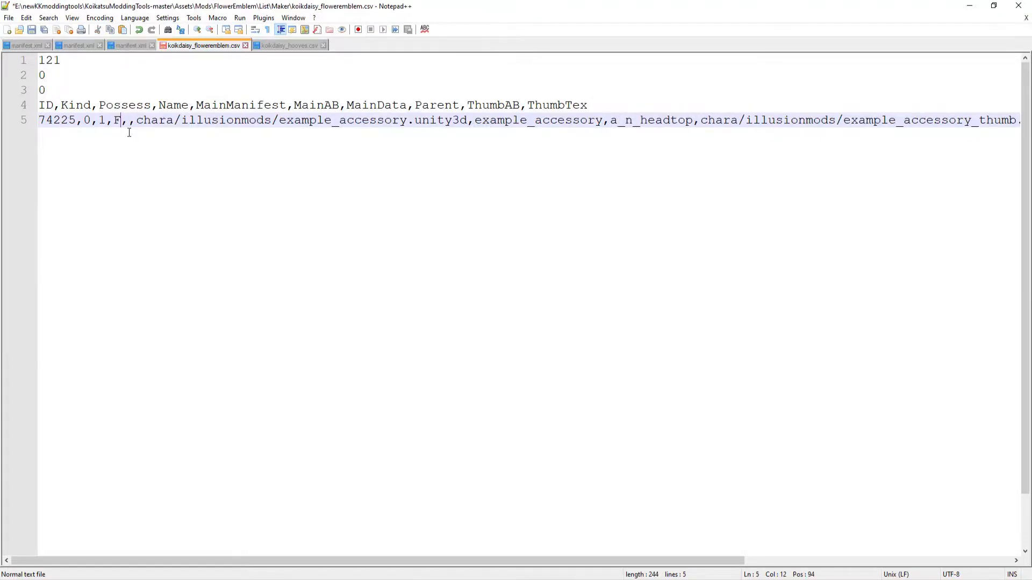
pyautogui.write('mblem')
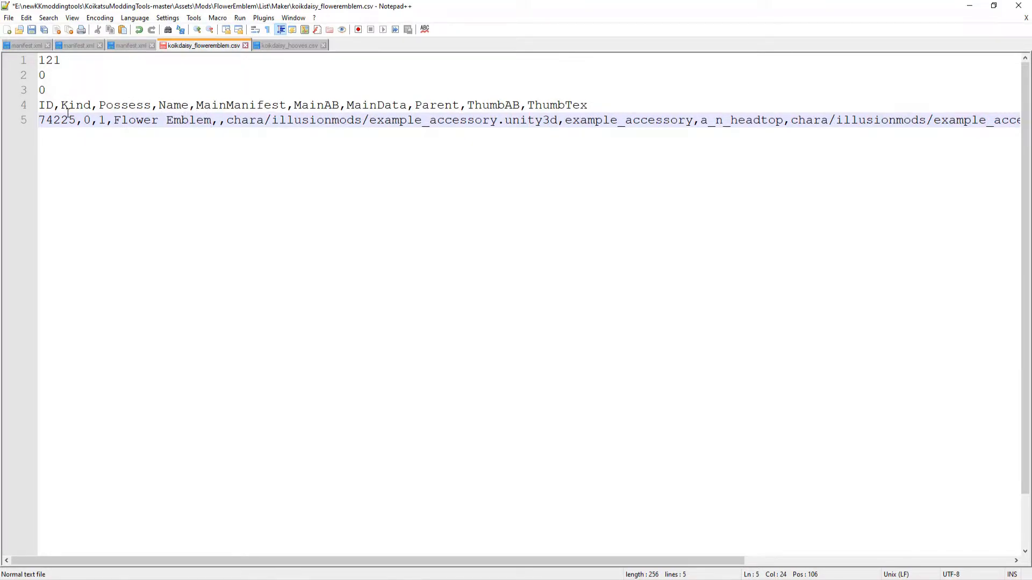
# - Match the column headers from ID through MainAB with the corresponding values in the Flower Emblem entry
pyautogui.moveTo(39, 105); pyautogui.dragTo(587, 105)
pyautogui.click(46, 105)
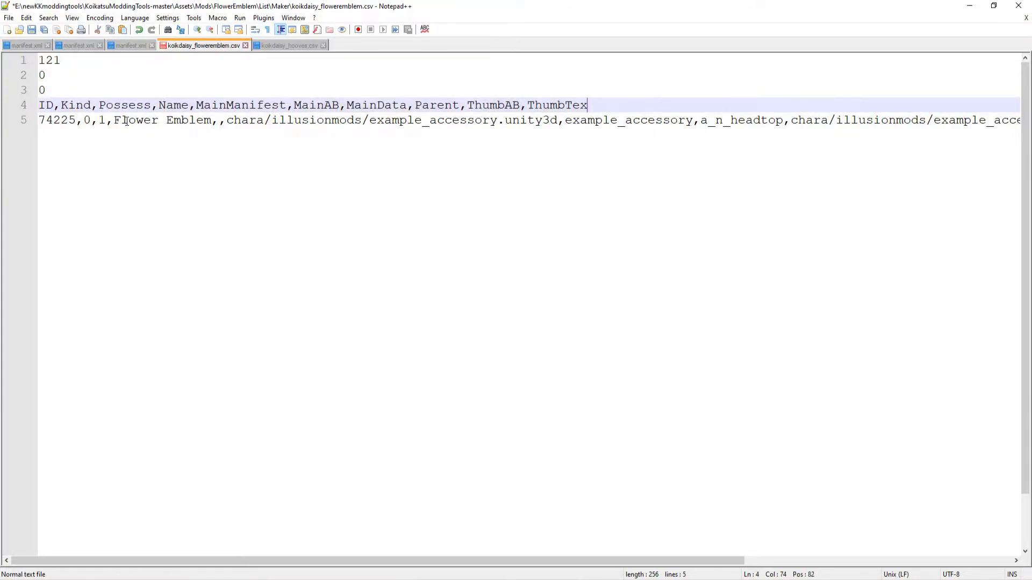
pyautogui.moveTo(40, 120); pyautogui.dragTo(387, 123)
pyautogui.hscroll(-5, 64, 103)
pyautogui.click(65, 104)
pyautogui.click(60, 104)
pyautogui.click(166, 119)
pyautogui.click(198, 105)
pyautogui.moveTo(203, 103)
pyautogui.mouseDown()
pyautogui.moveTo(285, 105)
pyautogui.moveTo(195, 105)
pyautogui.mouseUp()
pyautogui.click(217, 124)
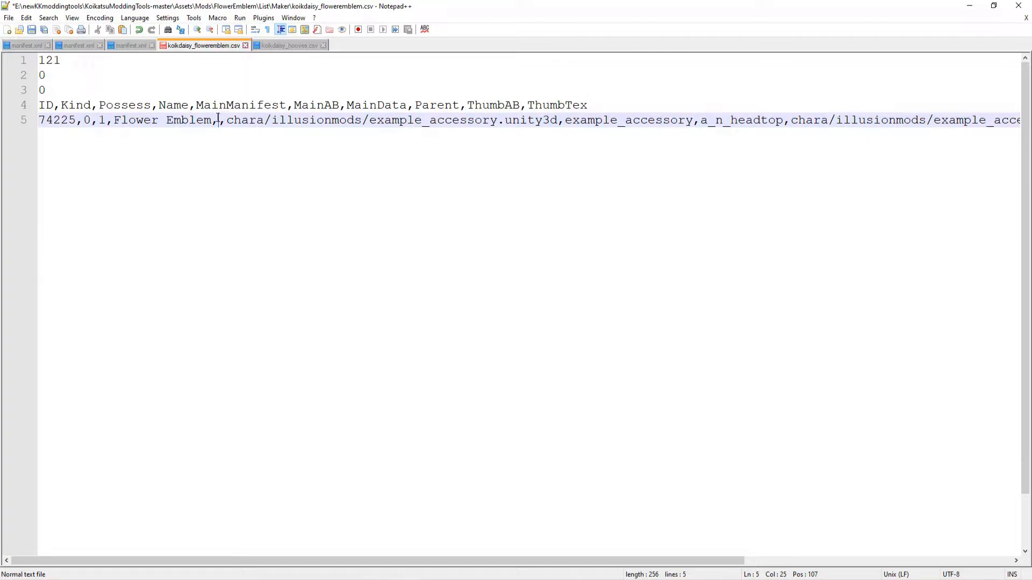
pyautogui.moveTo(226, 117); pyautogui.dragTo(557, 116)
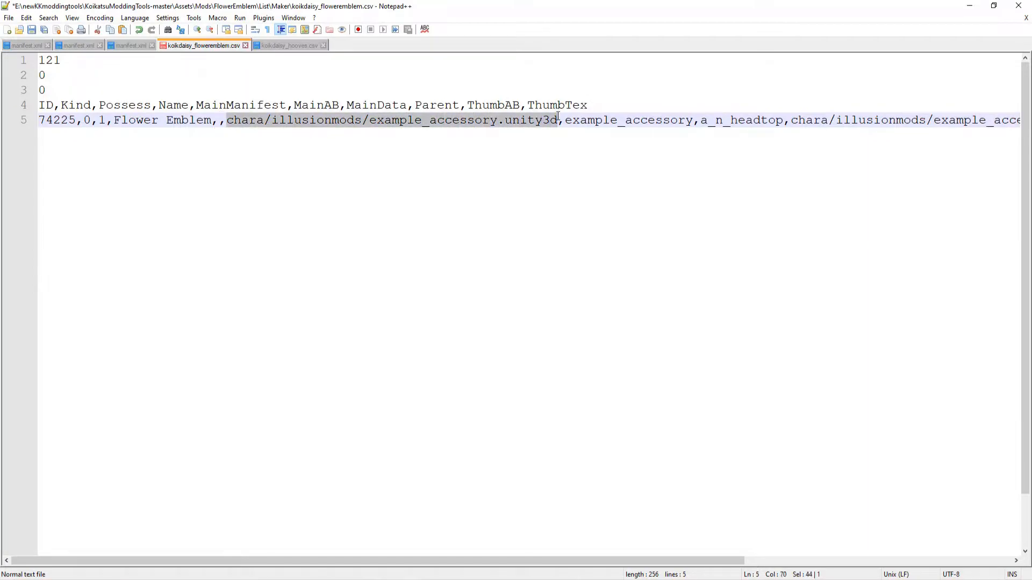
pyautogui.click(308, 119)
pyautogui.click(314, 106)
pyautogui.moveTo(338, 103); pyautogui.dragTo(294, 105)
pyautogui.moveTo(226, 119); pyautogui.dragTo(375, 119)
pyautogui.moveTo(557, 118); pyautogui.dragTo(230, 118)
# - Switch to Unity and check which asset bundle is assigned to the FlowerEmblem prefab in the mod's Prefab folder
pyautogui.click(419, 579)
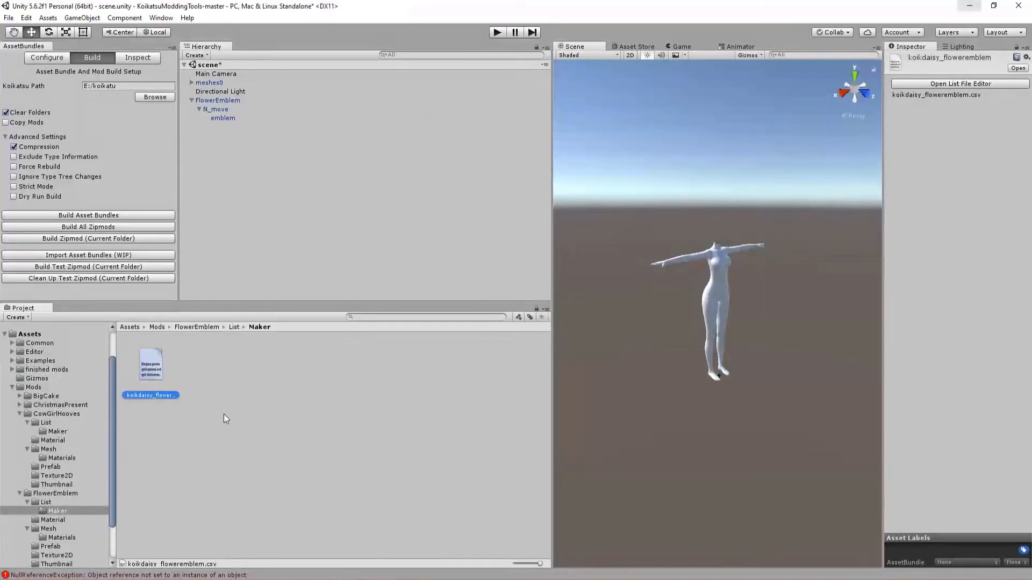
pyautogui.click(234, 327)
pyautogui.click(198, 326)
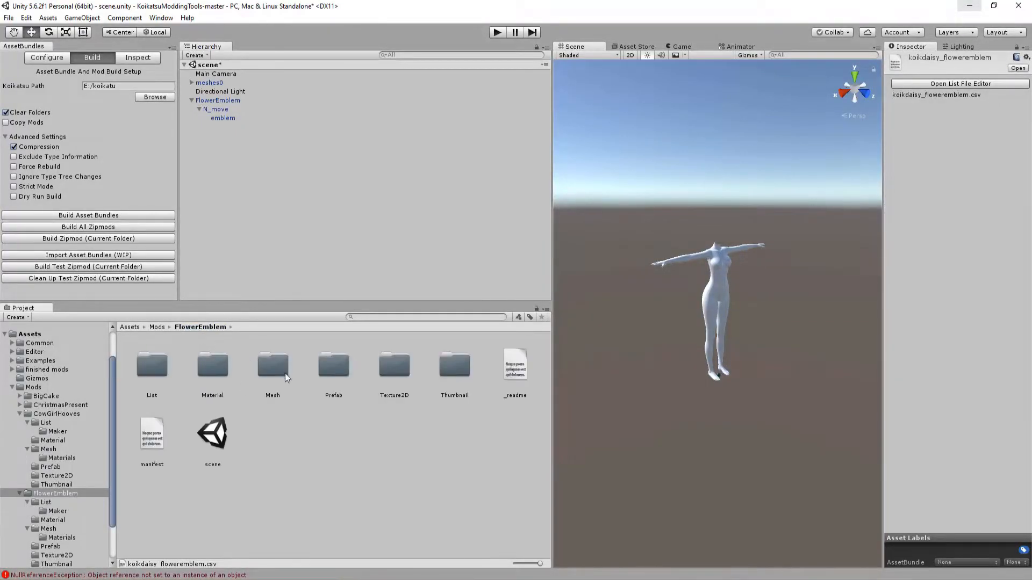
pyautogui.doubleClick(333, 371)
pyautogui.click(201, 373)
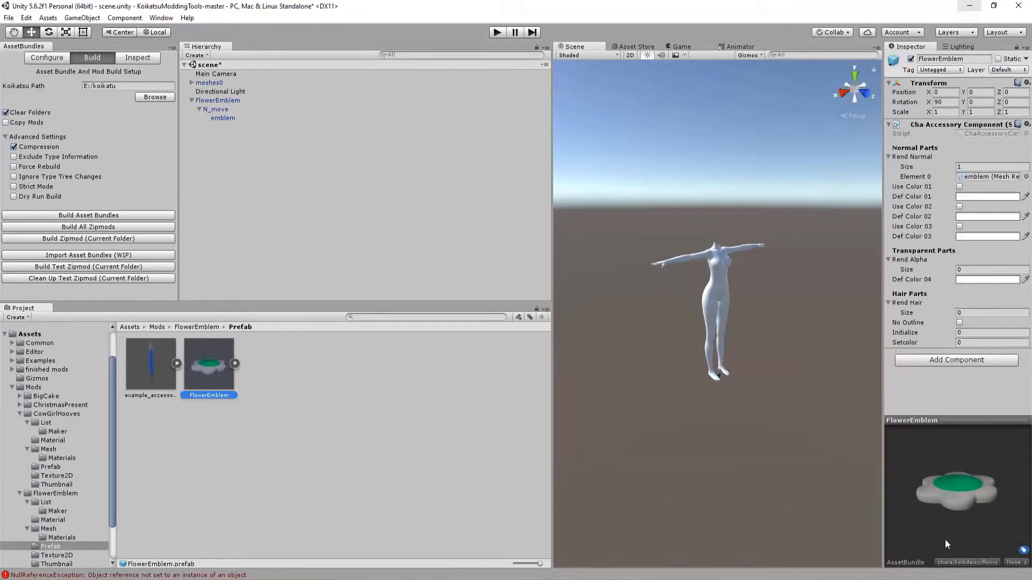
pyautogui.click(952, 562)
pyautogui.moveTo(954, 470)
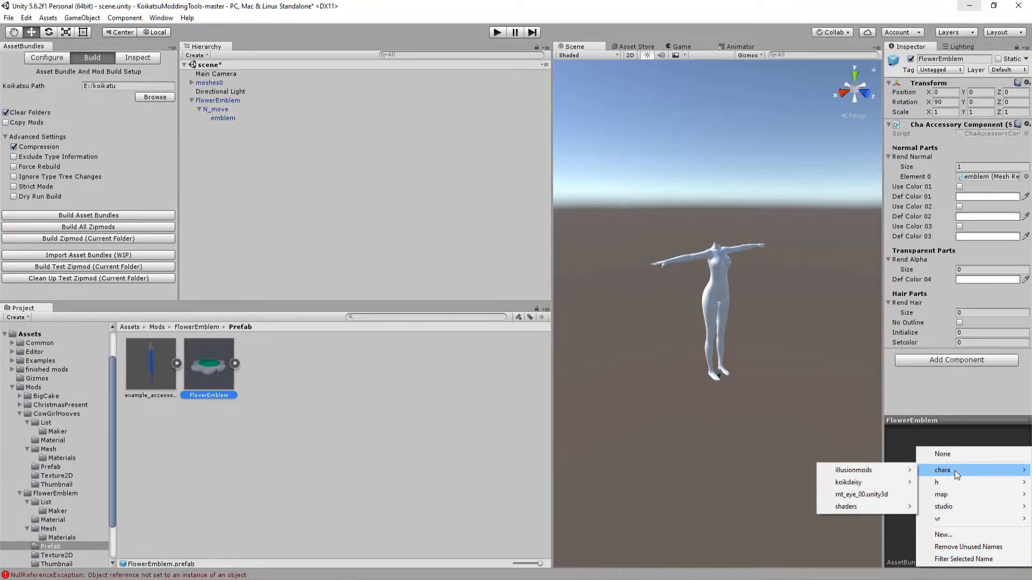
pyautogui.moveTo(894, 481)
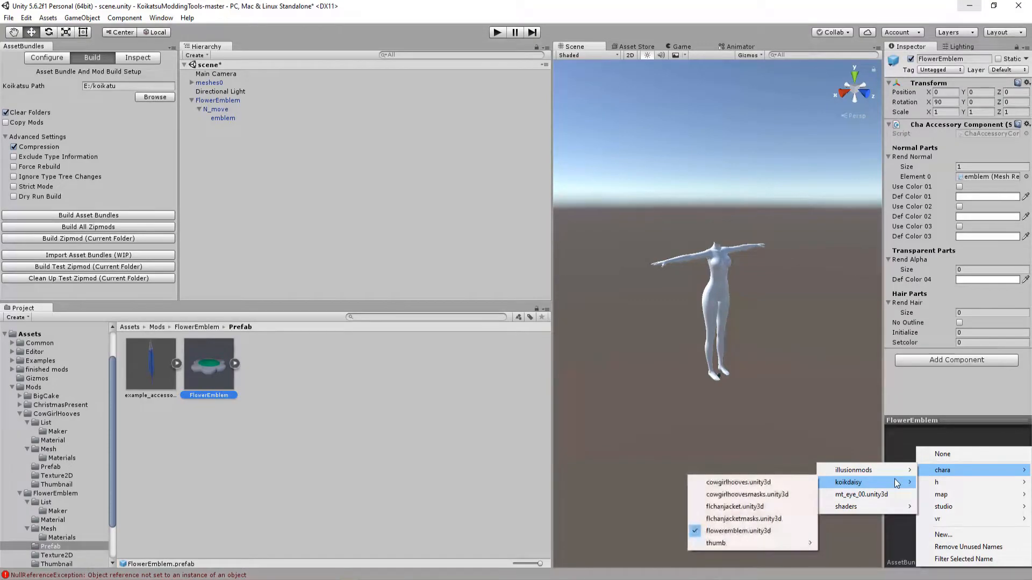
pyautogui.click(740, 531)
pyautogui.click(271, 373)
# - Back in Notepad++, set the entry's MainAB path to chara/koikdaisy/floweremblem.unity3d and review it
pyautogui.hotkey('alt', 'Tab')
pyautogui.moveTo(271, 119); pyautogui.dragTo(365, 119)
pyautogui.write('koikdaisy')
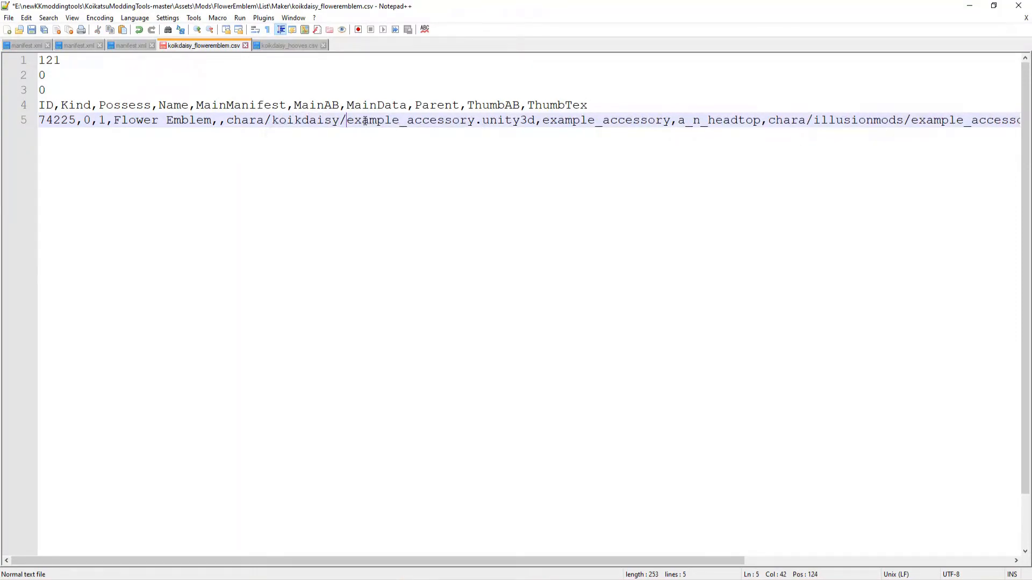
pyautogui.doubleClick(365, 120)
pyautogui.write('f')
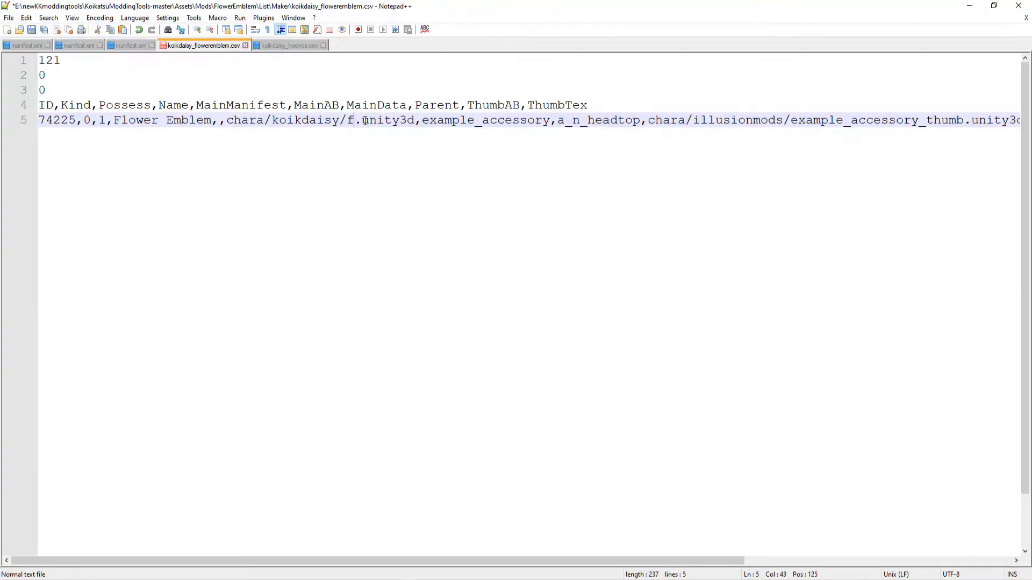
pyautogui.write('loweremble')
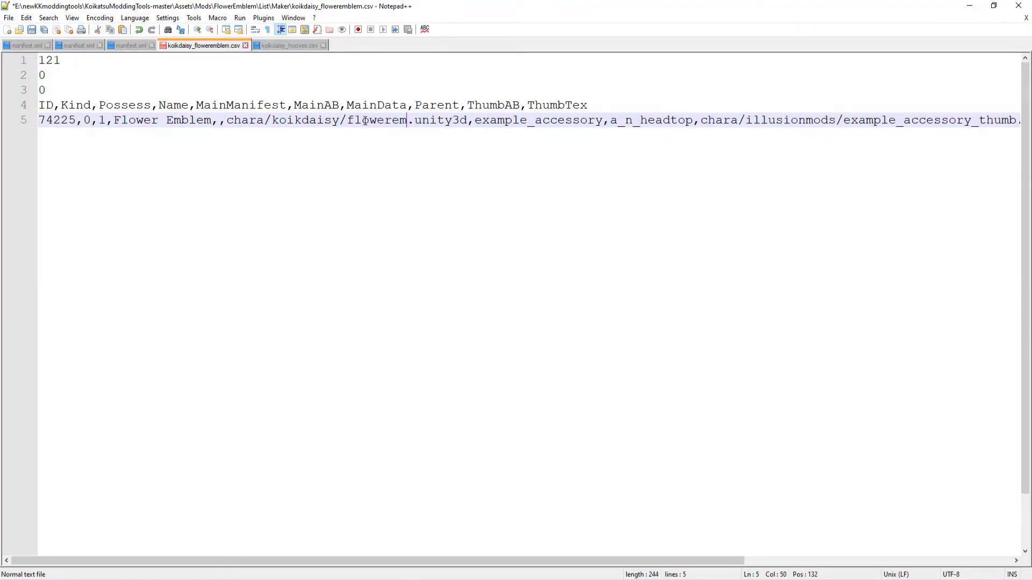
pyautogui.write('m')
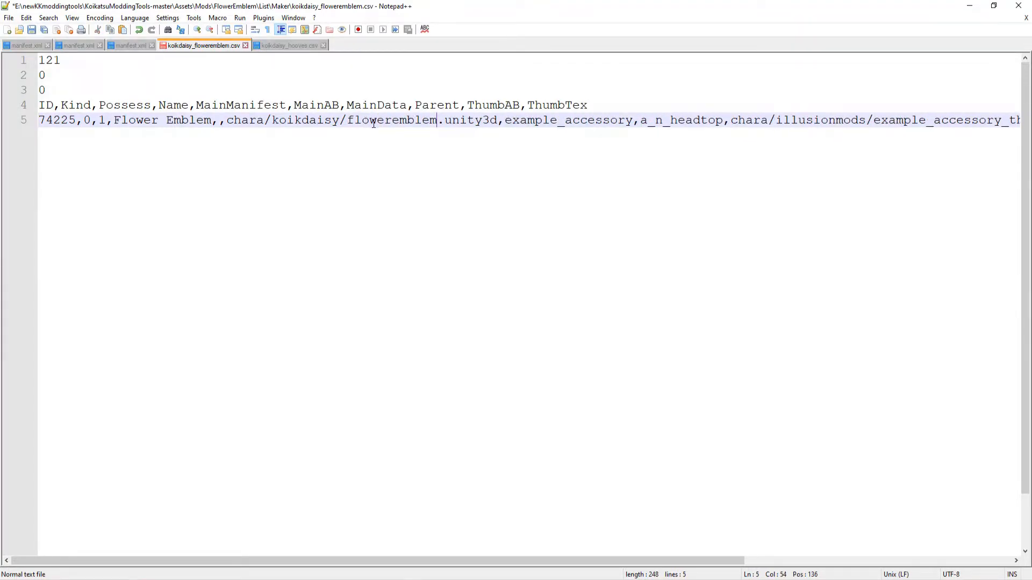
pyautogui.moveTo(228, 119); pyautogui.dragTo(284, 123)
pyautogui.hscroll(-3, 283, 123)
pyautogui.click(426, 118)
pyautogui.hscroll(1, 317, 119)
pyautogui.click(471, 118)
# - For the MainData column, check the FlowerEmblem prefab's name in Unity along with its N_move and emblem objects in the hierarchy
pyautogui.doubleClick(340, 106)
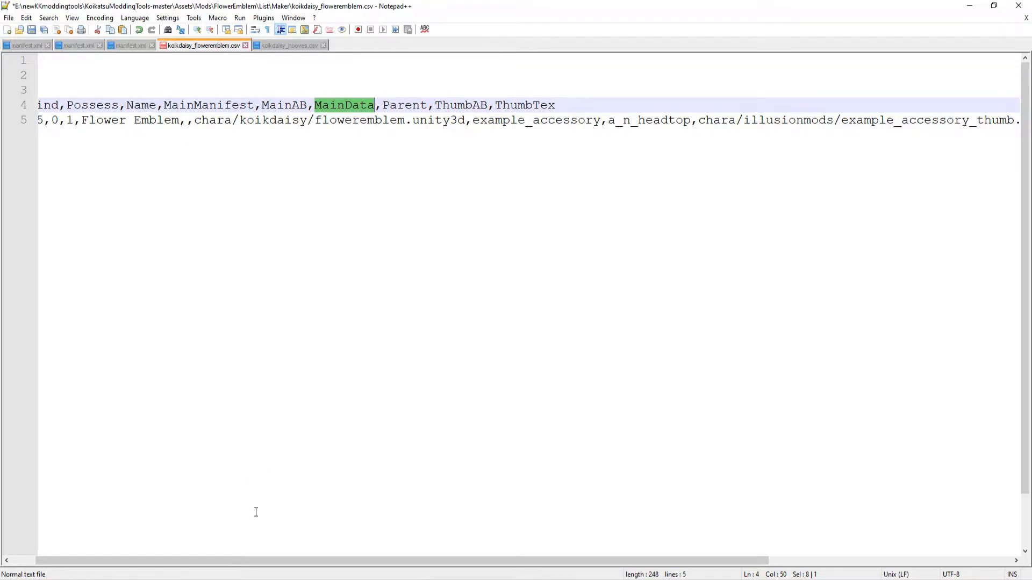
pyautogui.hotkey('alt', 'Tab')
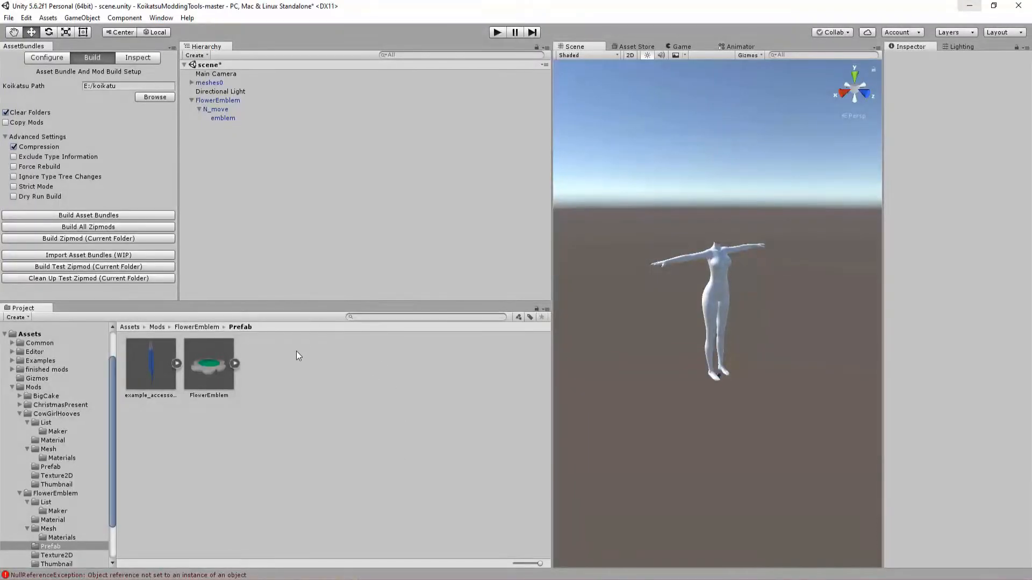
pyautogui.click(207, 395)
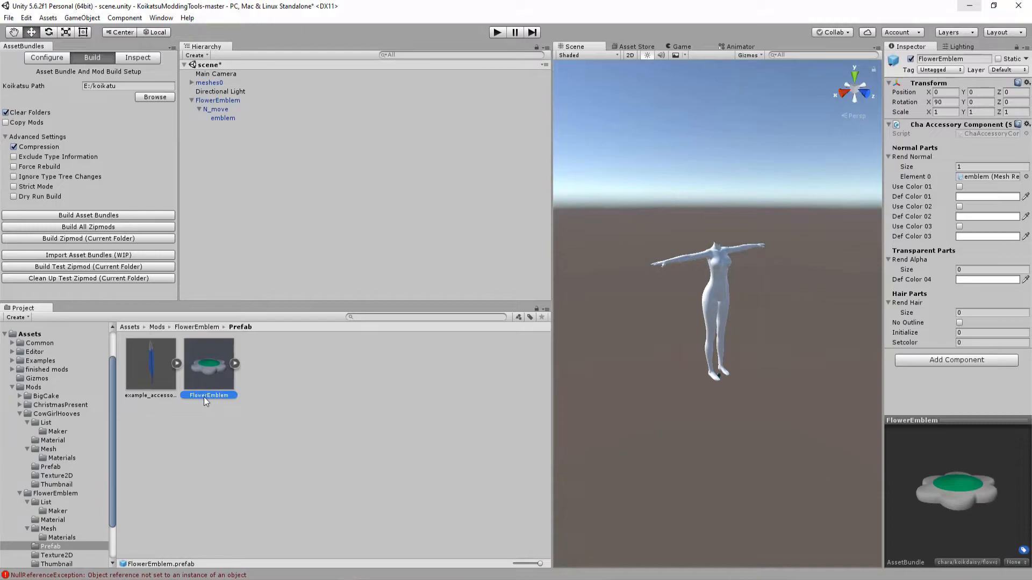
pyautogui.click(207, 100)
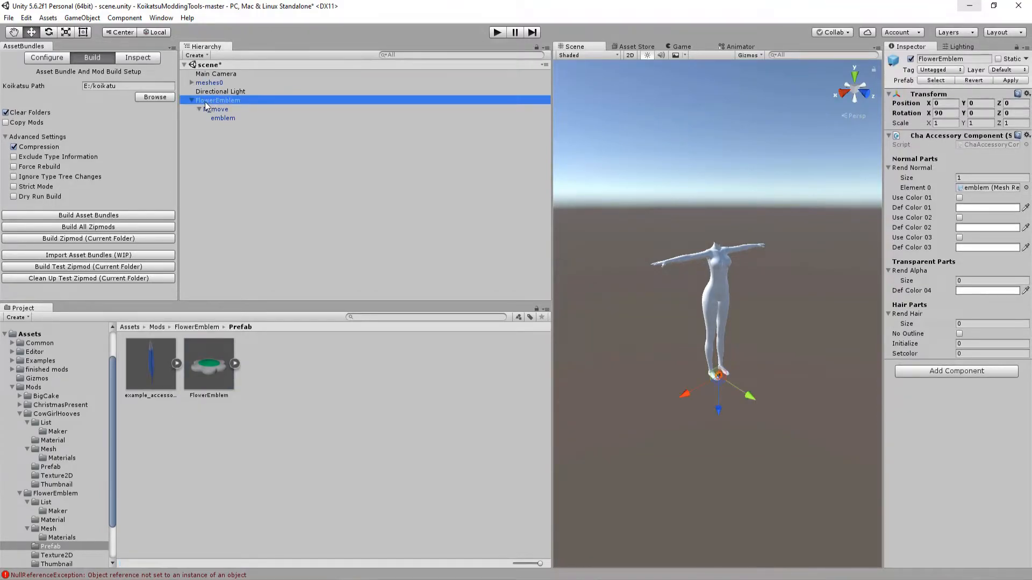
pyautogui.click(215, 110)
pyautogui.click(221, 117)
pyautogui.click(224, 109)
pyautogui.click(229, 99)
pyautogui.click(211, 397)
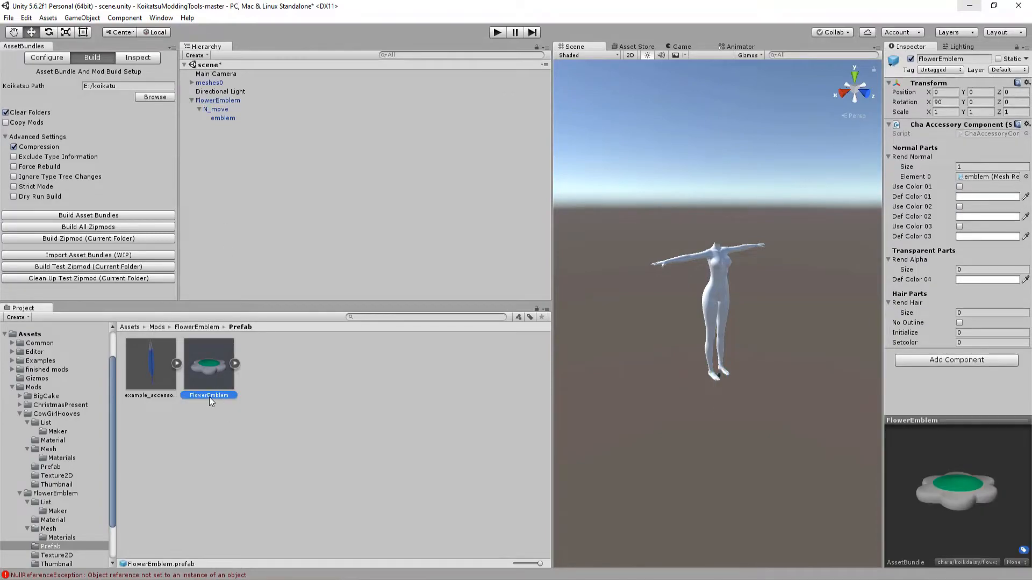
# - Replace the entry's example MainData value with FlowerEmblem in Notepad++
pyautogui.click(407, 579)
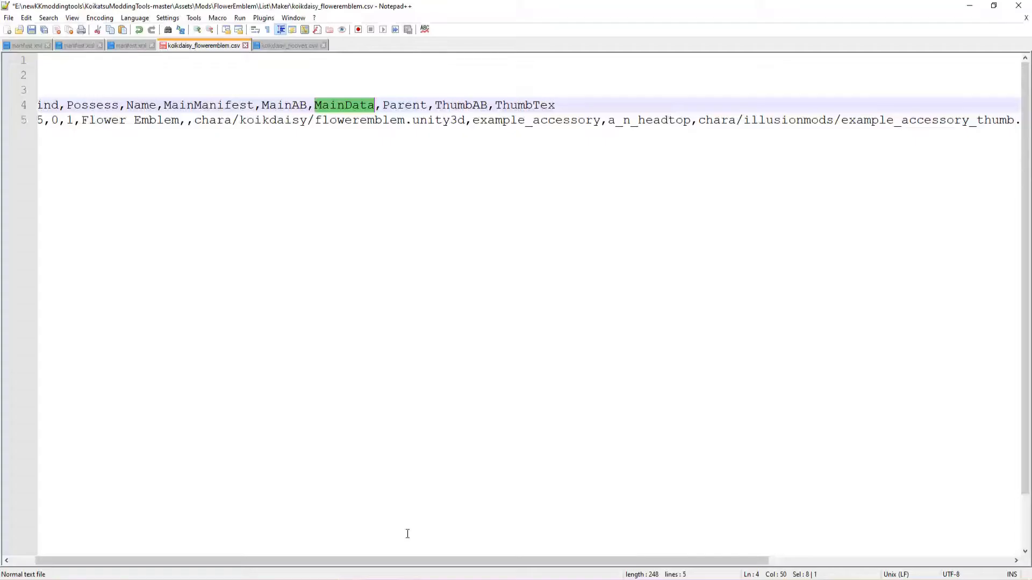
pyautogui.doubleClick(473, 120)
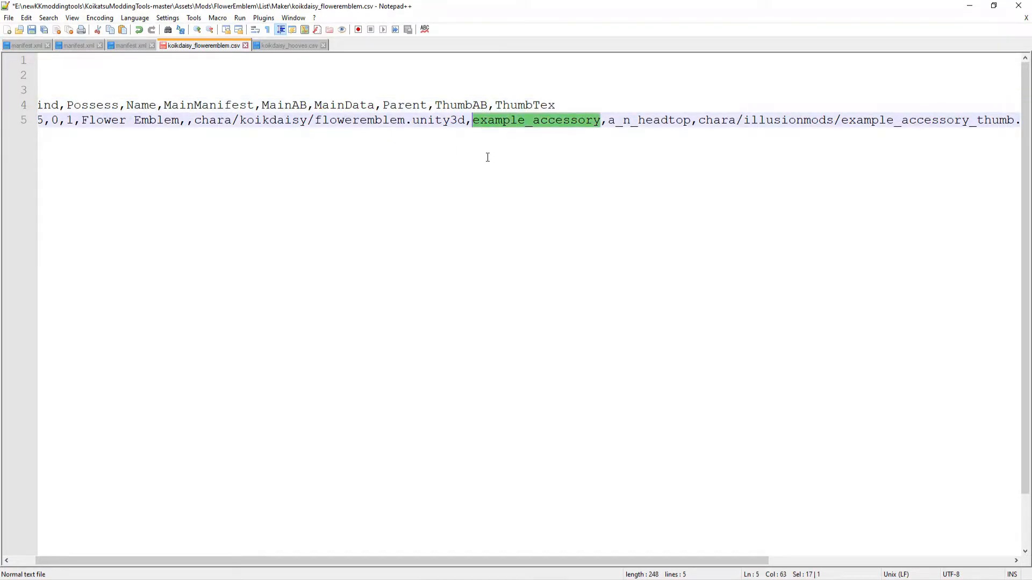
pyautogui.write('FlowerEmblem')
# - Examine the entry's Parent value a_n_headtop, then switch to CharaStudio and search the character's bones for a_n_
pyautogui.click(360, 105)
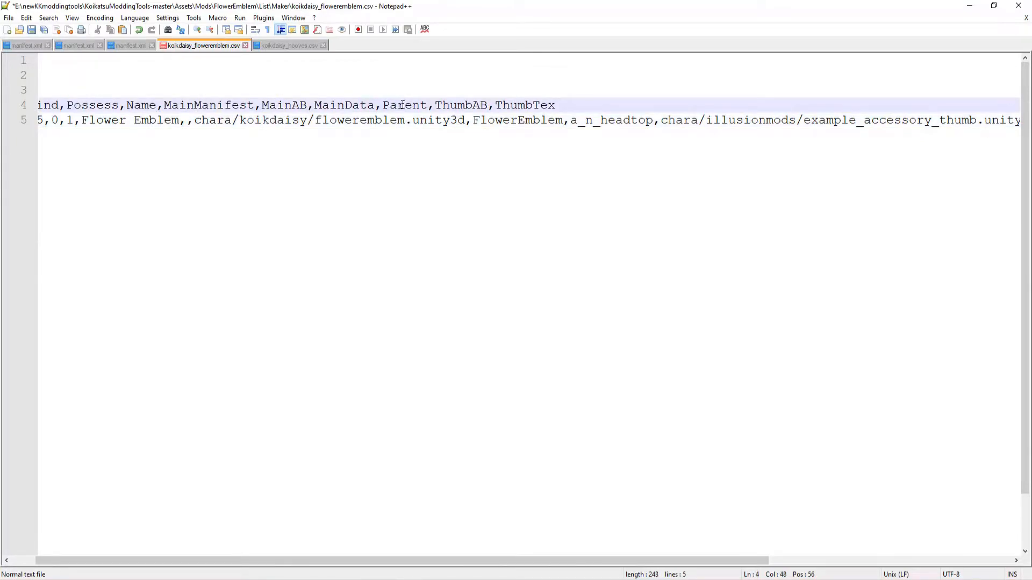
pyautogui.doubleClick(402, 105)
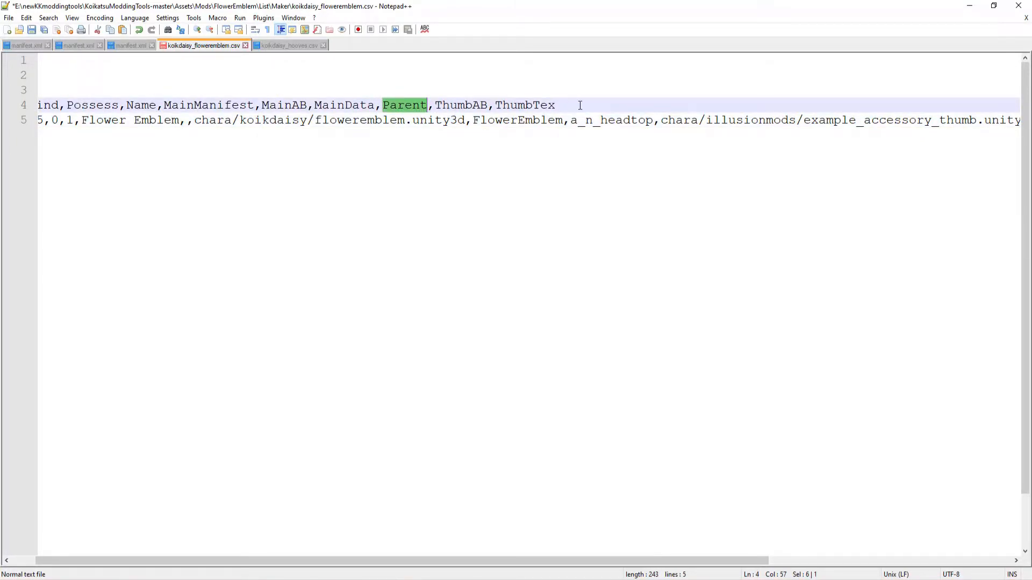
pyautogui.moveTo(569, 120); pyautogui.dragTo(651, 121)
pyautogui.hscroll(3, 524, 153)
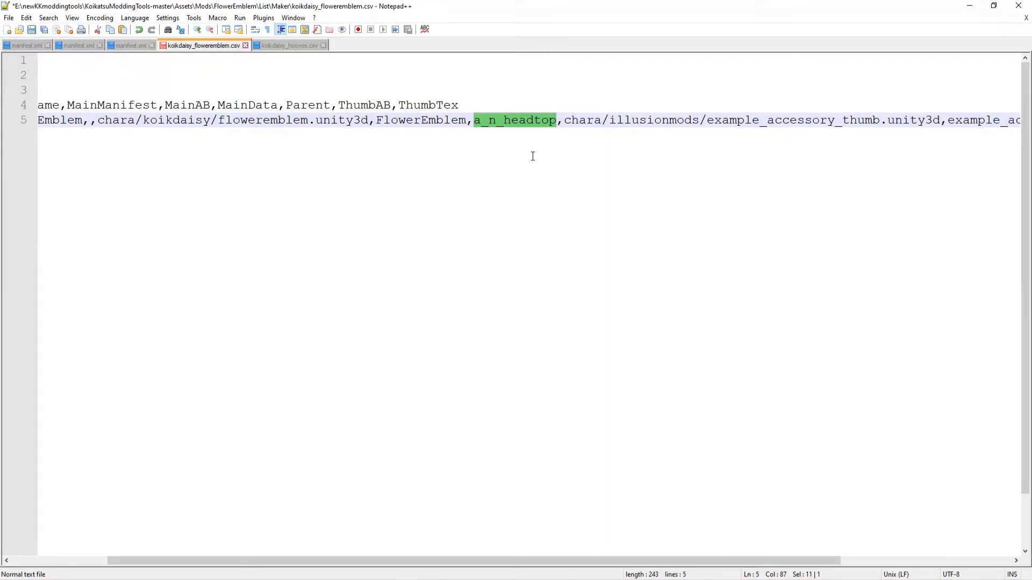
pyautogui.moveTo(268, 579)
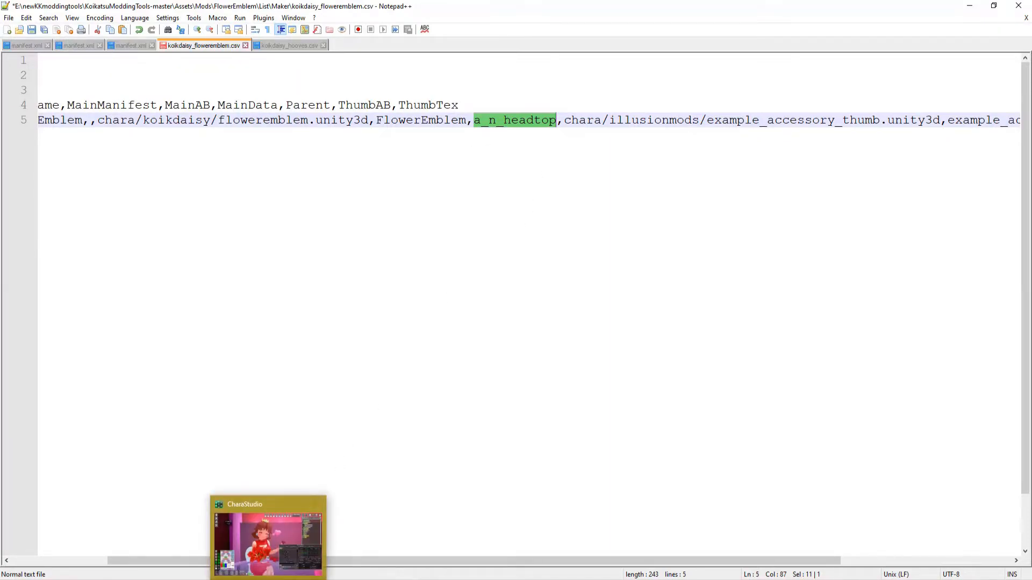
pyautogui.click(268, 542)
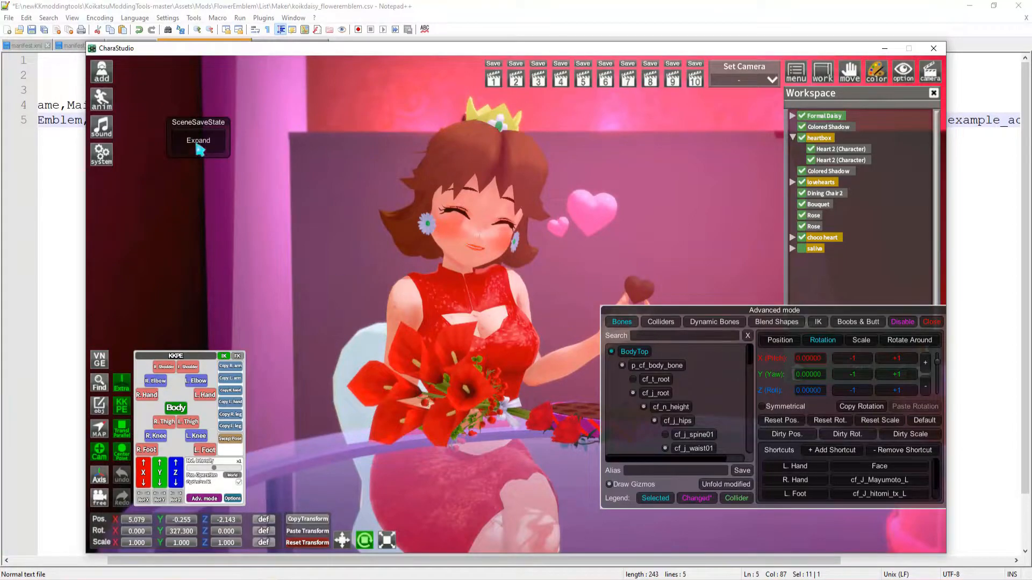
pyautogui.moveTo(646, 317); pyautogui.dragTo(492, 327)
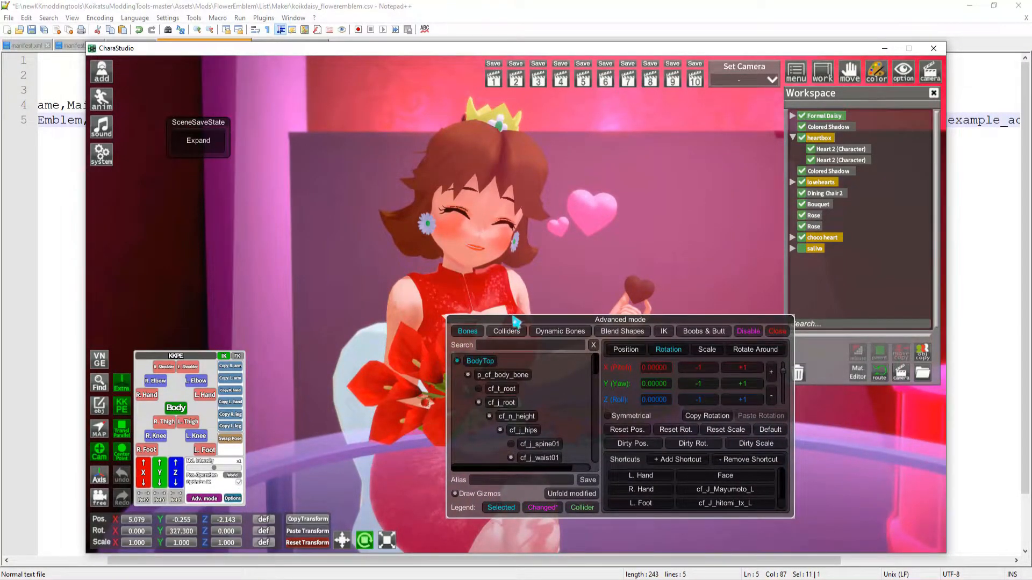
pyautogui.moveTo(515, 322); pyautogui.dragTo(577, 323)
pyautogui.click(587, 345)
pyautogui.write('a_n_')
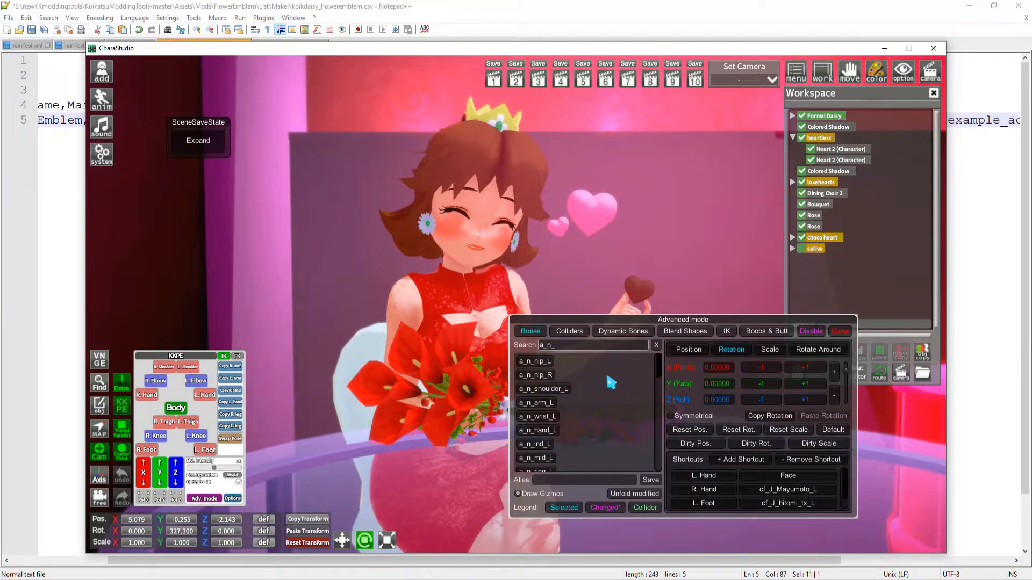
# - Return to the list file in Notepad++ and select the entry's Parent value a_n_headtop for replacement
pyautogui.click(13, 290)
pyautogui.click(442, 120)
pyautogui.hscroll(1, 541, 119)
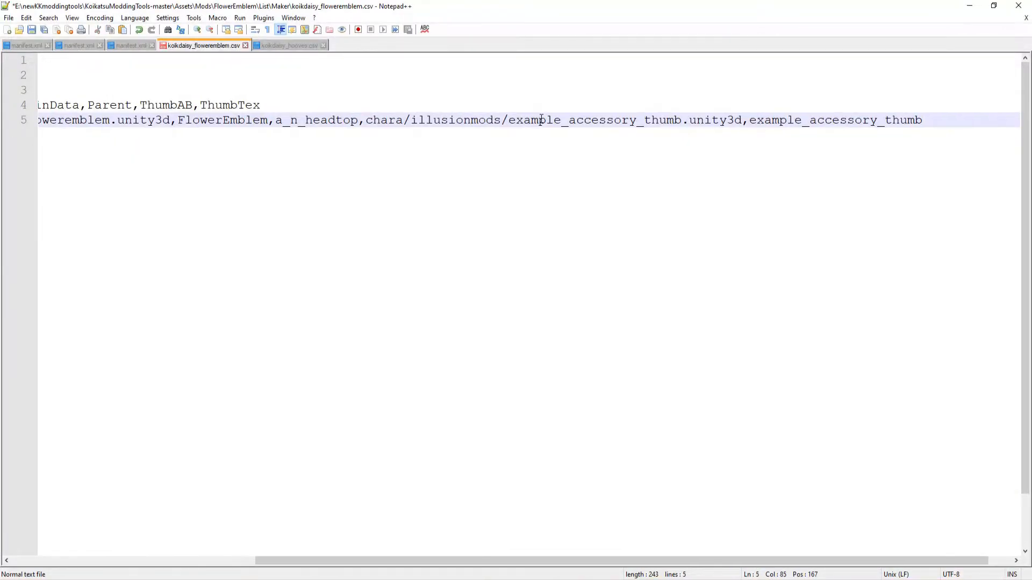
pyautogui.hscroll(-1, 348, 140)
pyautogui.moveTo(338, 119); pyautogui.dragTo(423, 119)
# - In CharaStudio, browse the a_n_ bones and select a_n_bust and a_n_bust_f to examine their positions on the character's chest
pyautogui.hotkey('alt', 'Tab')
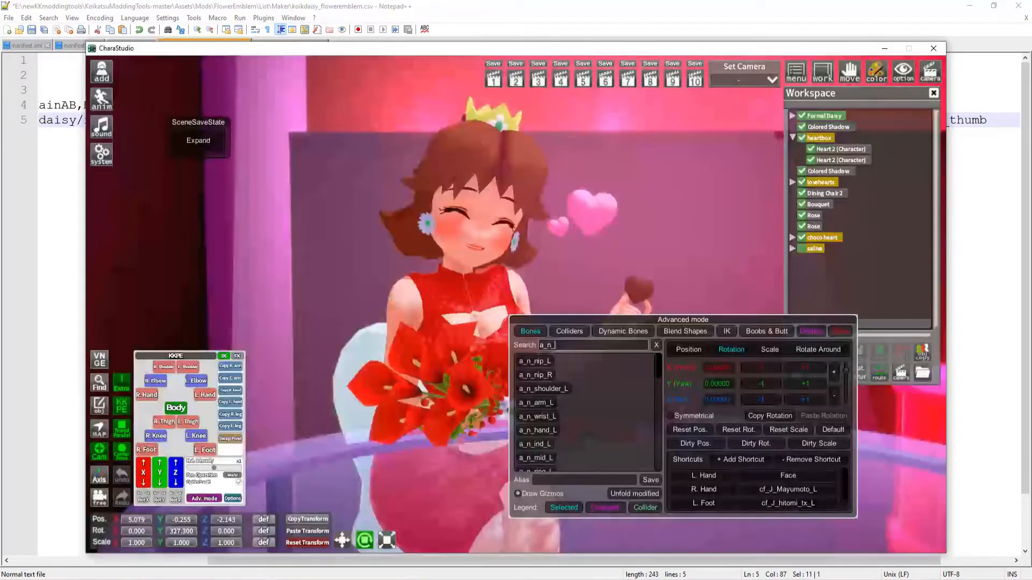
pyautogui.scroll(-3, 589, 379)
pyautogui.scroll(-6, 592, 383)
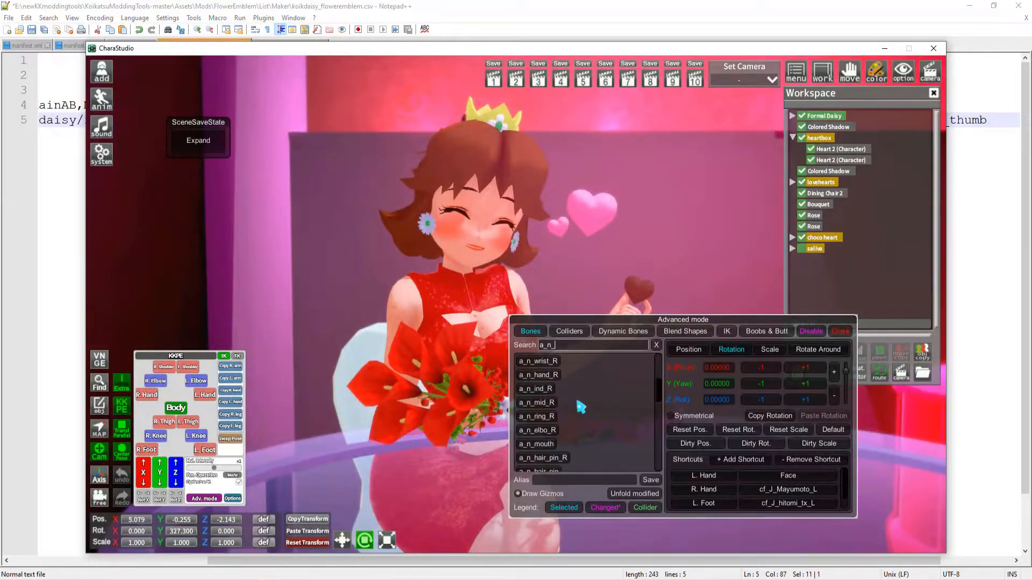
pyautogui.scroll(4, 584, 419)
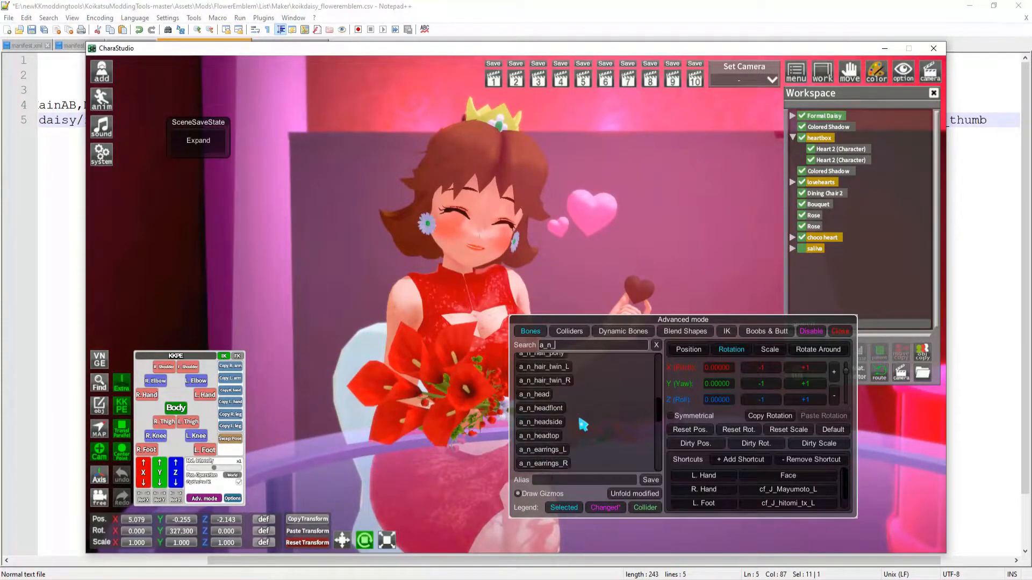
pyautogui.scroll(-6, 586, 410)
pyautogui.scroll(-8, 586, 410)
pyautogui.scroll(6, 569, 432)
pyautogui.click(544, 430)
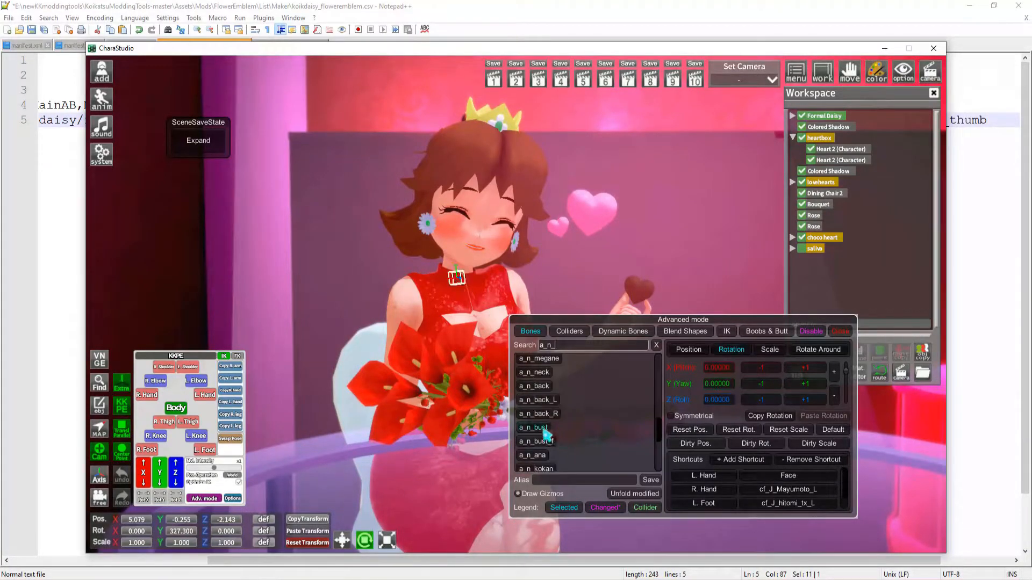
pyautogui.click(552, 444)
pyautogui.moveTo(418, 352)
pyautogui.mouseDown()
pyautogui.moveTo(558, 352)
pyautogui.moveTo(418, 353)
pyautogui.mouseUp()
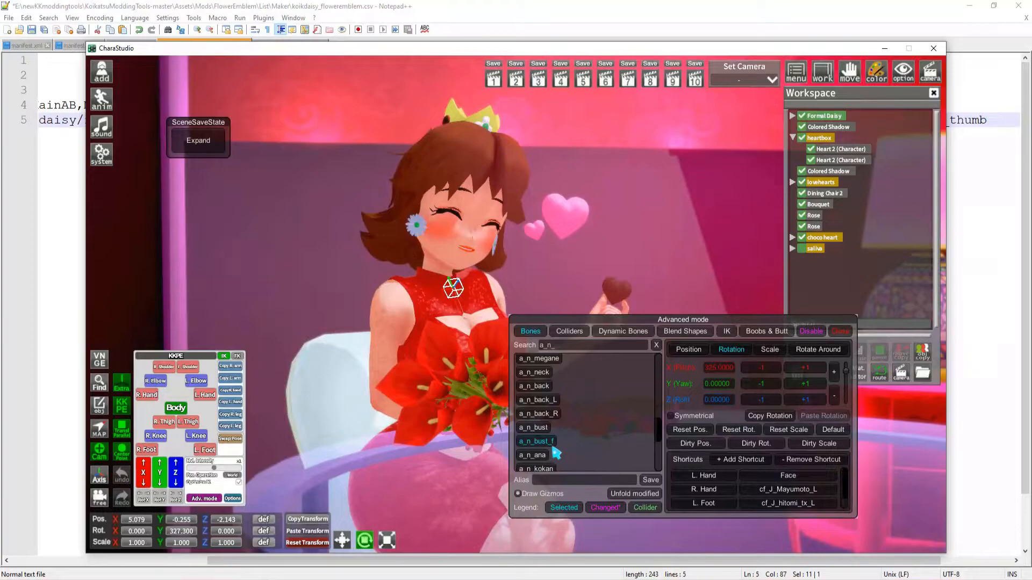
# - Back in Notepad++, replace the entry's Parent value with a_n_bust_f
pyautogui.click(447, 11)
pyautogui.write('a')
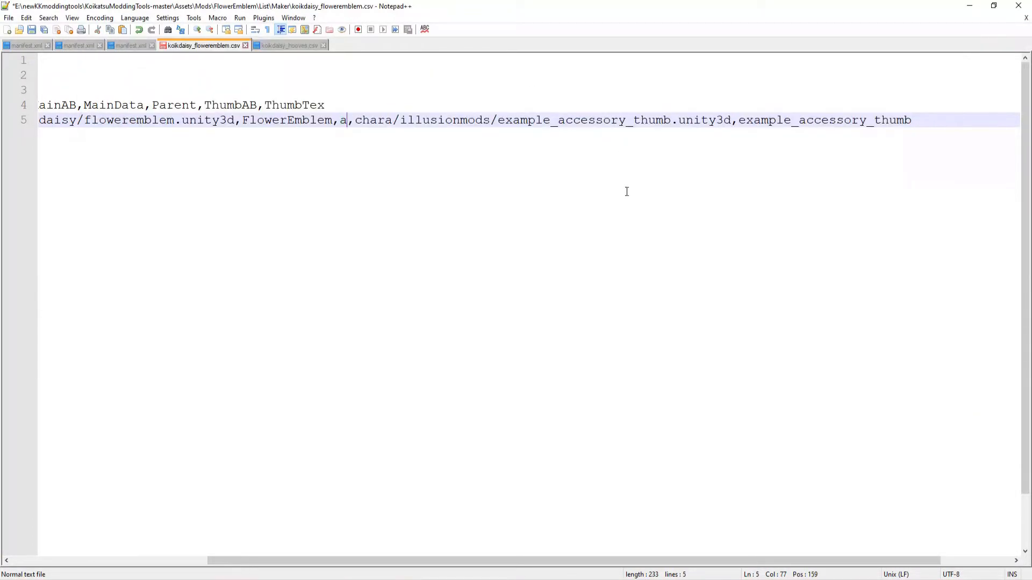
pyautogui.write('_n_bust_')
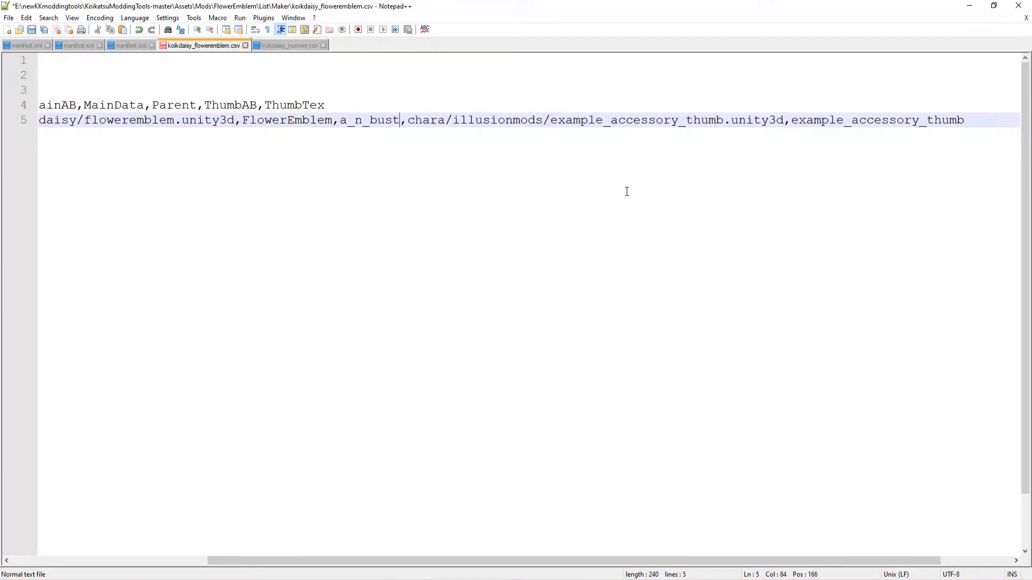
pyautogui.write('f')
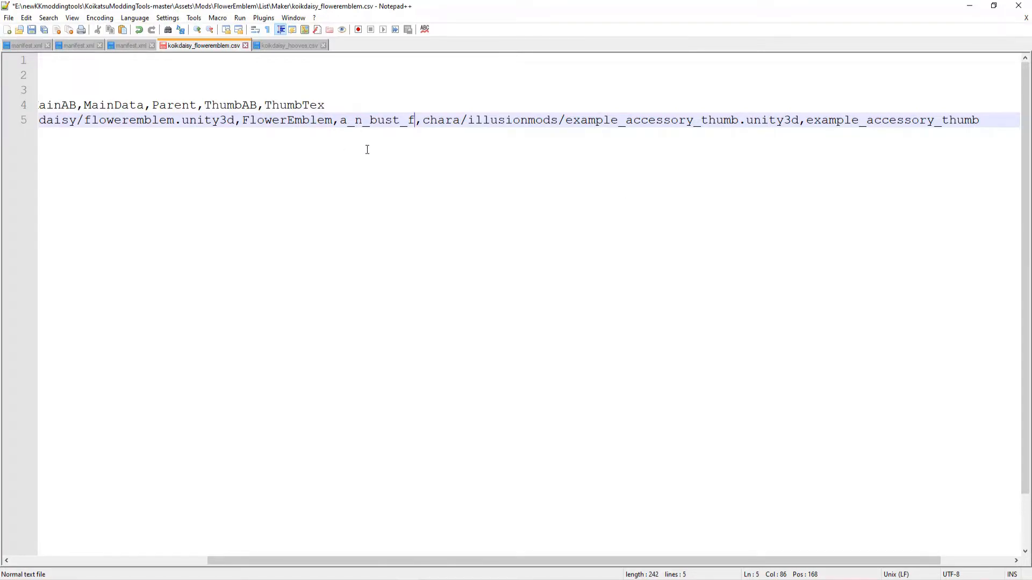
# - For the ThumbAB column, check which asset bundle is assigned to flowerthumb in the FlowerEmblem mod's Thumbnail folder in Unity
pyautogui.hscroll(1, 370, 132)
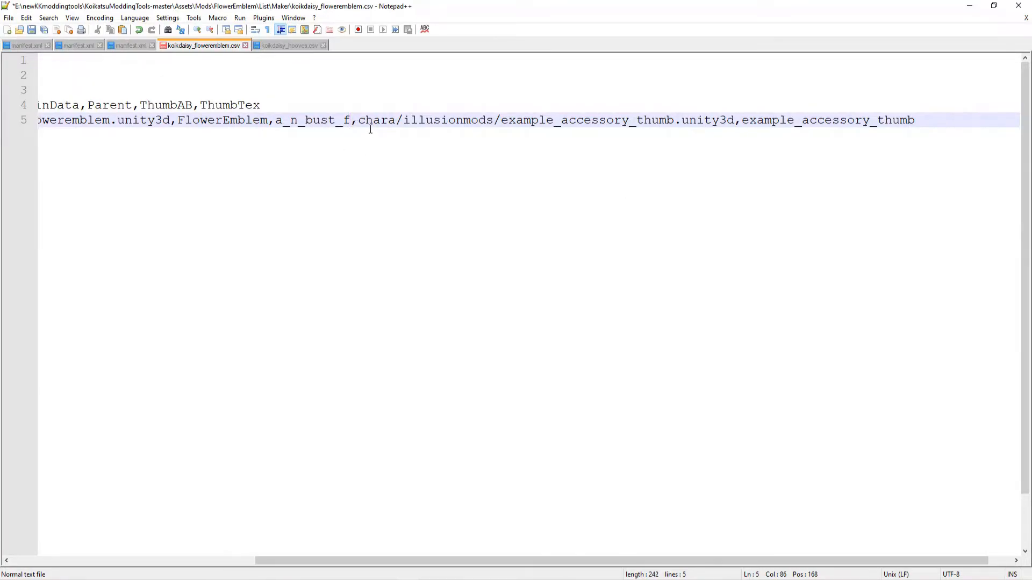
pyautogui.moveTo(361, 120); pyautogui.dragTo(478, 119)
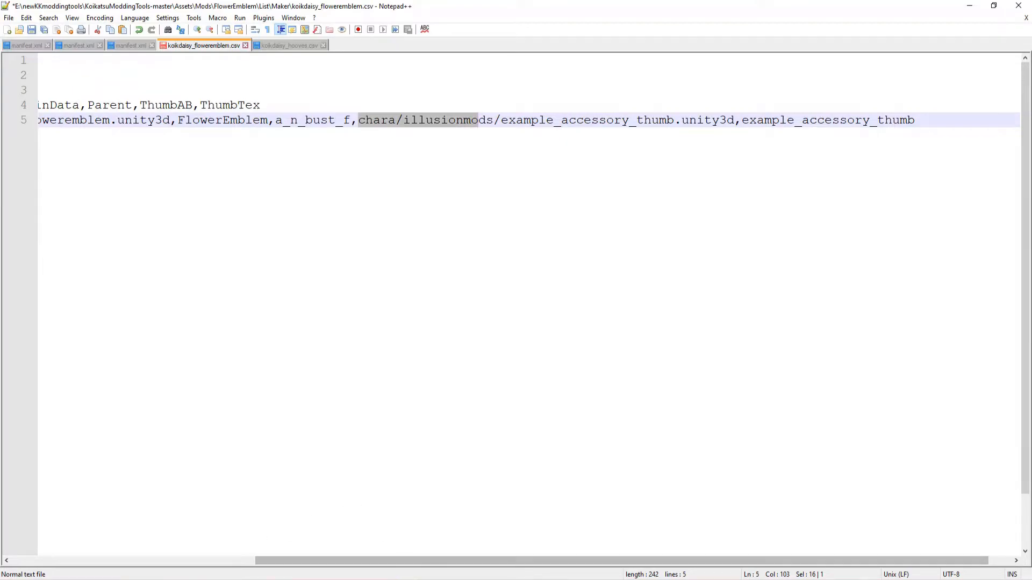
pyautogui.click(406, 579)
pyautogui.click(218, 403)
pyautogui.click(197, 327)
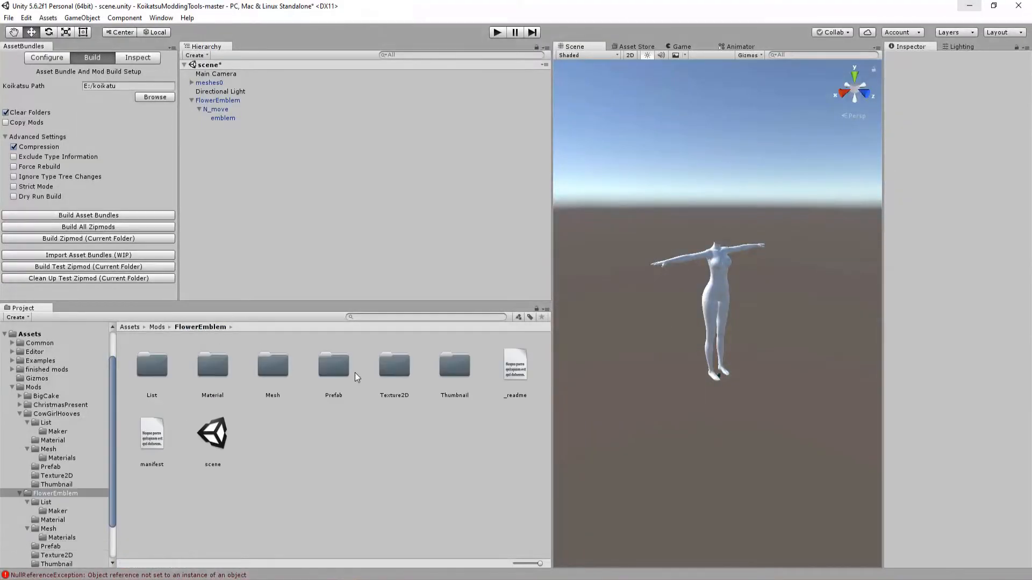
pyautogui.doubleClick(430, 368)
pyautogui.click(215, 361)
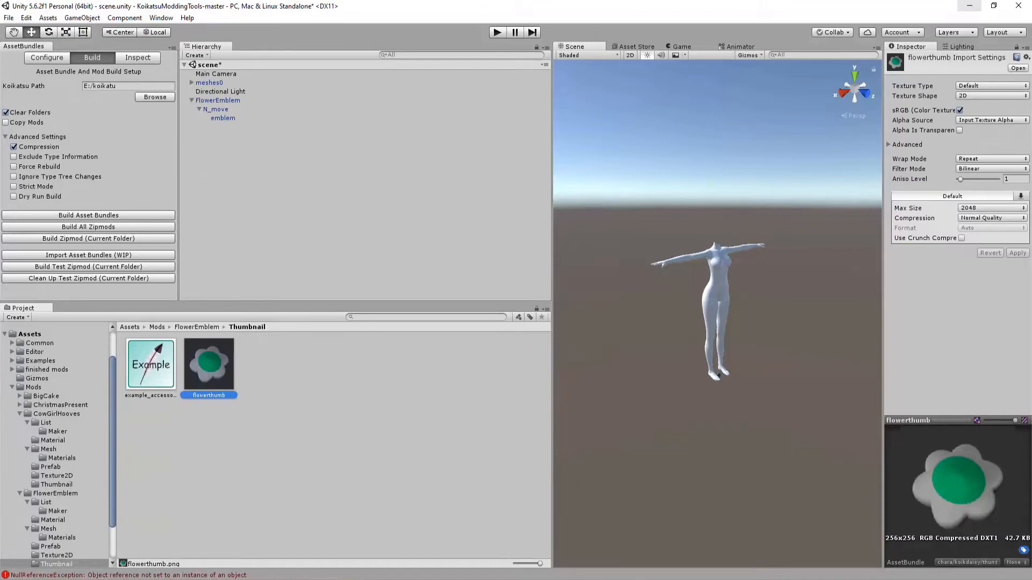
pyautogui.click(959, 560)
pyautogui.moveTo(946, 472)
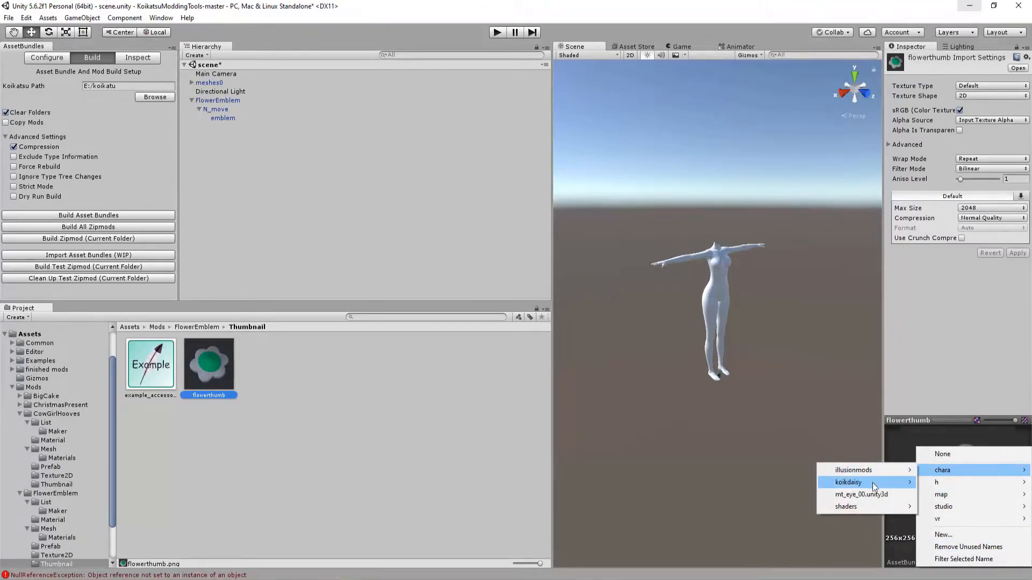
pyautogui.moveTo(872, 482)
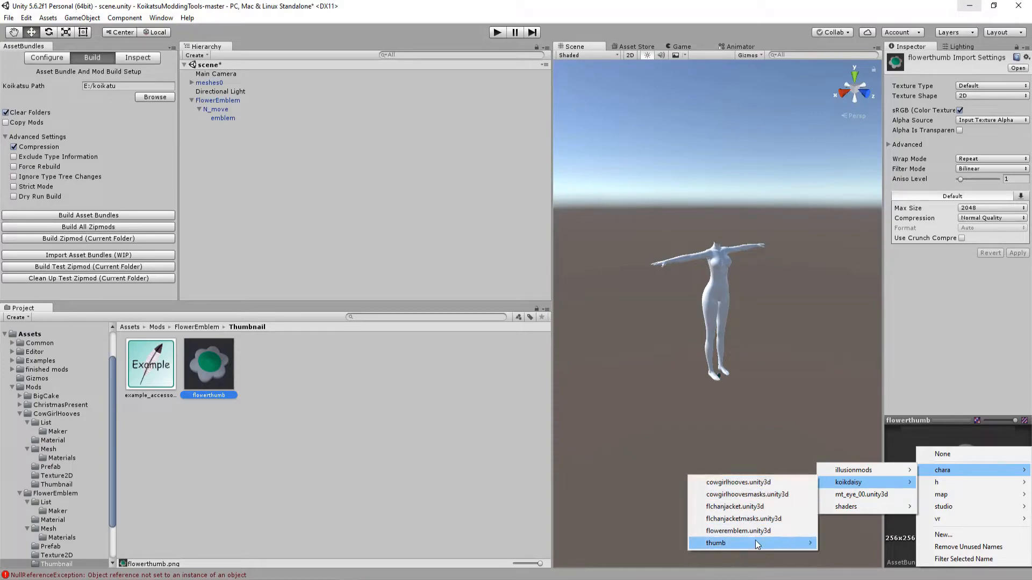
pyautogui.moveTo(755, 540)
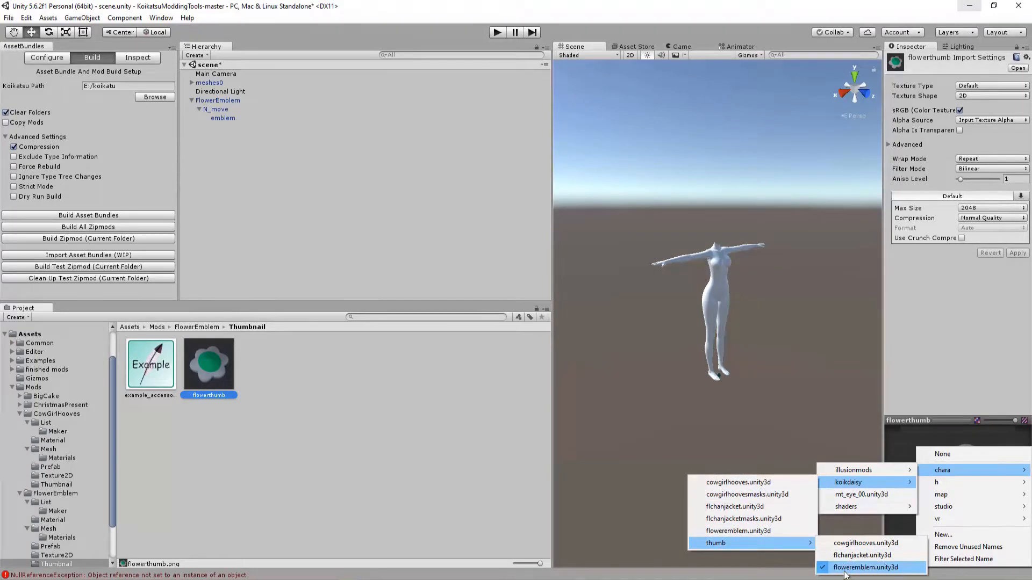
pyautogui.click(363, 484)
# - Back in Notepad++, set the entry's ThumbAB path to chara/koikdaisy/thumb/floweremblem.unity3d
pyautogui.hotkey('alt', 'Tab')
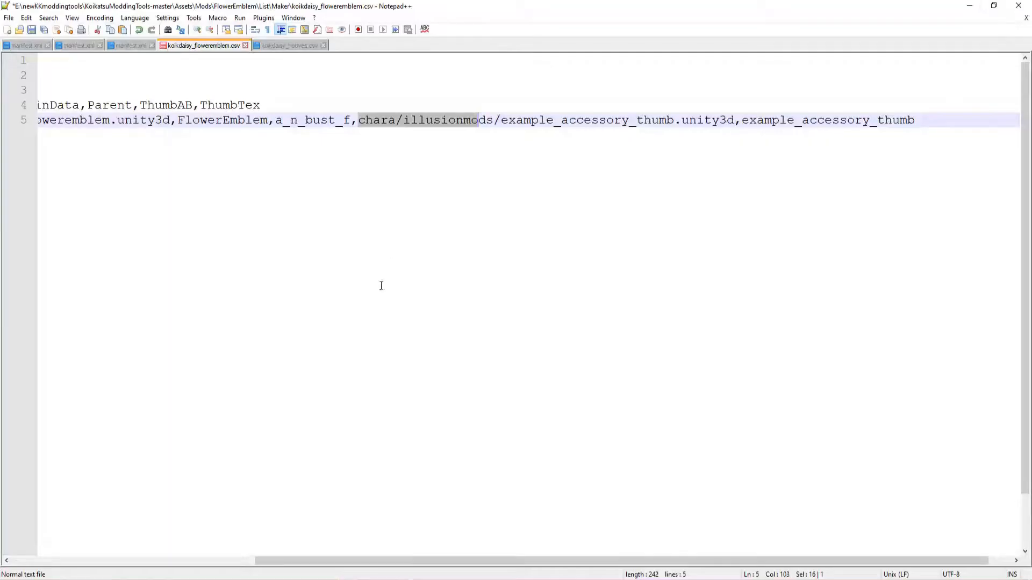
pyautogui.click(404, 118)
pyautogui.hotkey('ctrl', 'shift', 'Right')
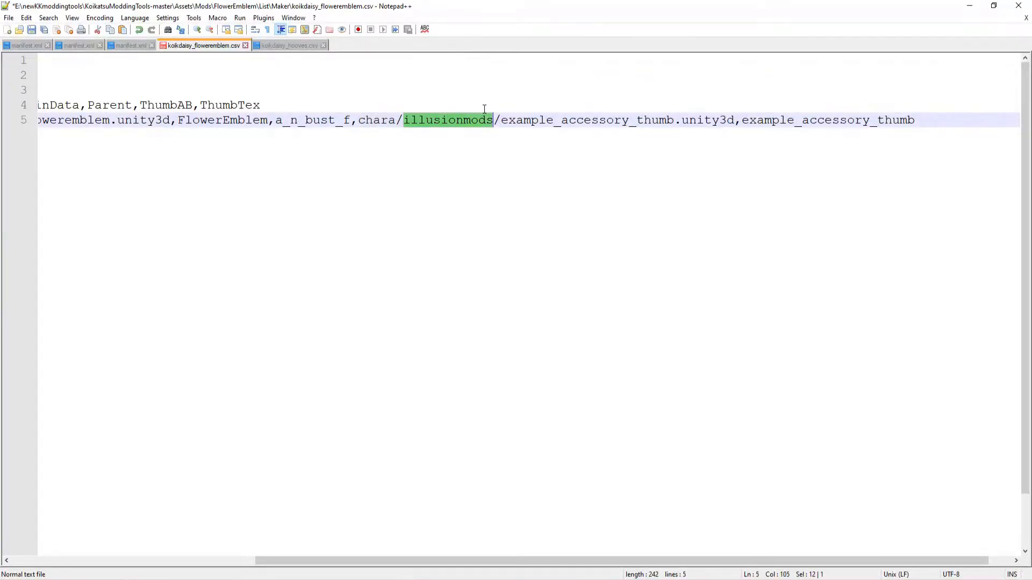
pyautogui.write('koikdaisy')
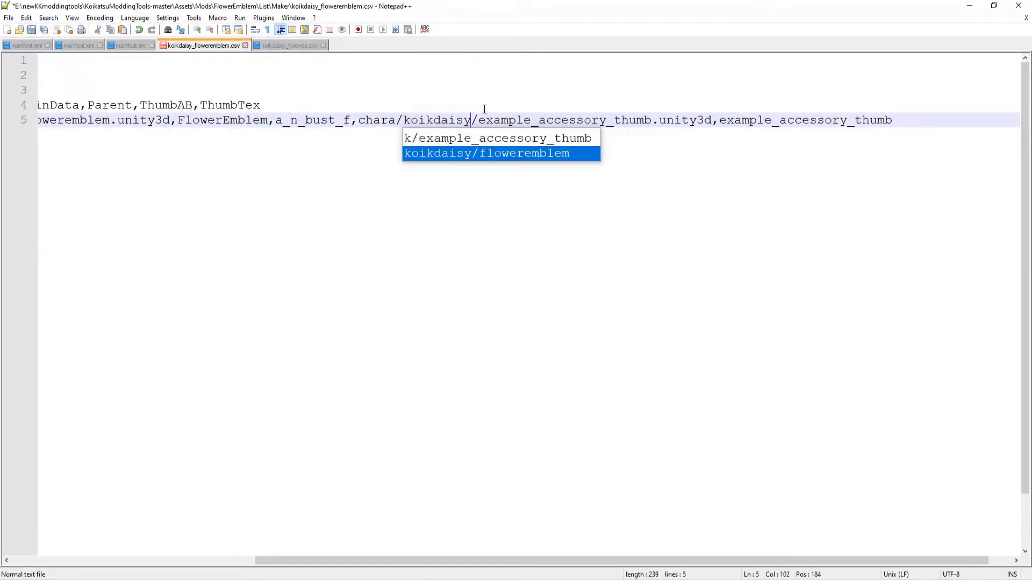
pyautogui.press('Right')
pyautogui.hotkey('ctrl', 'shift', 'Right')
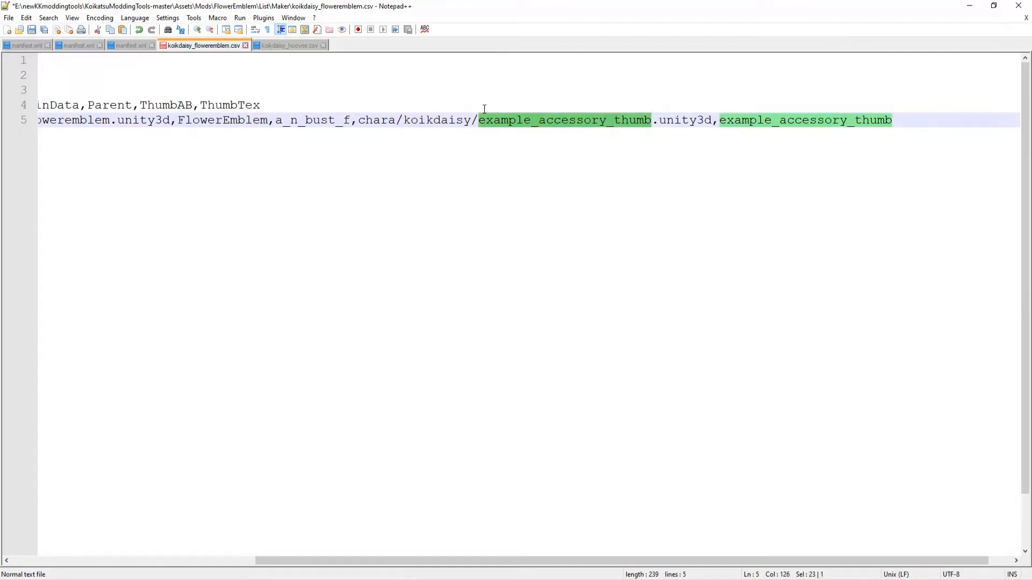
pyautogui.write('thumb/')
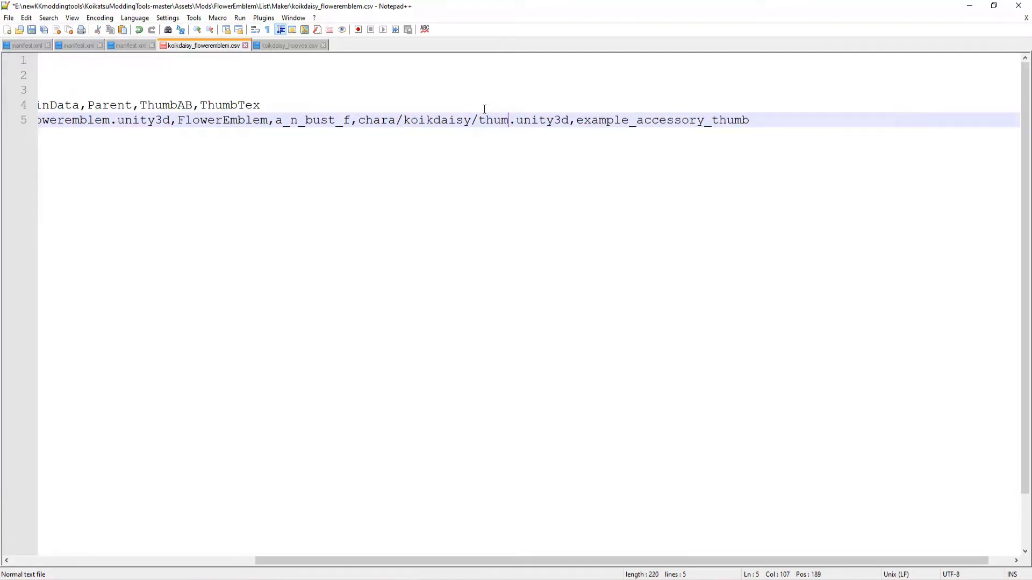
pyautogui.write('floweremblem')
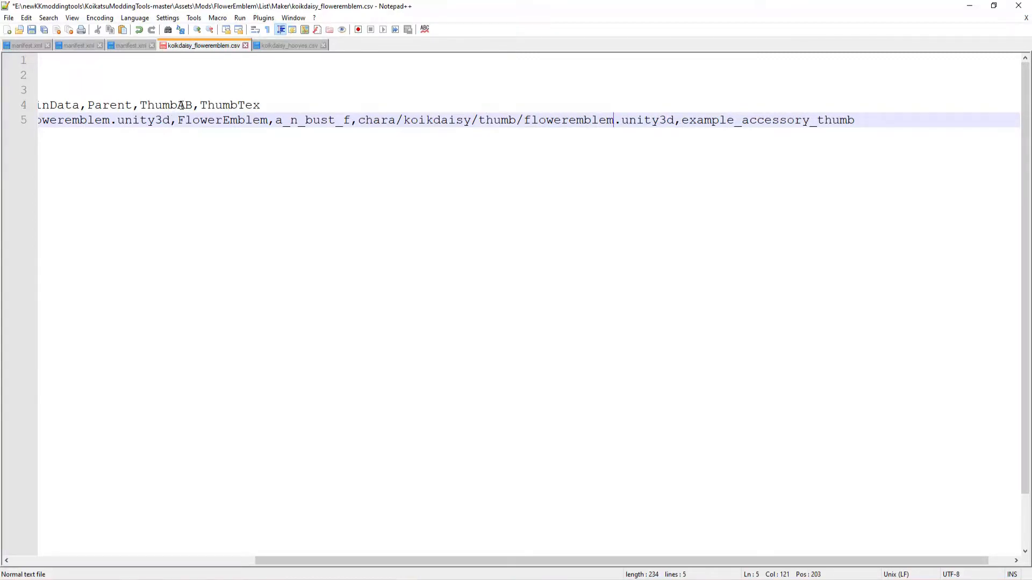
# - Select the entry's example ThumbTex value and check the thumbnail texture's name in the FlowerEmblem Thumbnail folder in Unity
pyautogui.click(218, 105)
pyautogui.moveTo(682, 123); pyautogui.dragTo(854, 121)
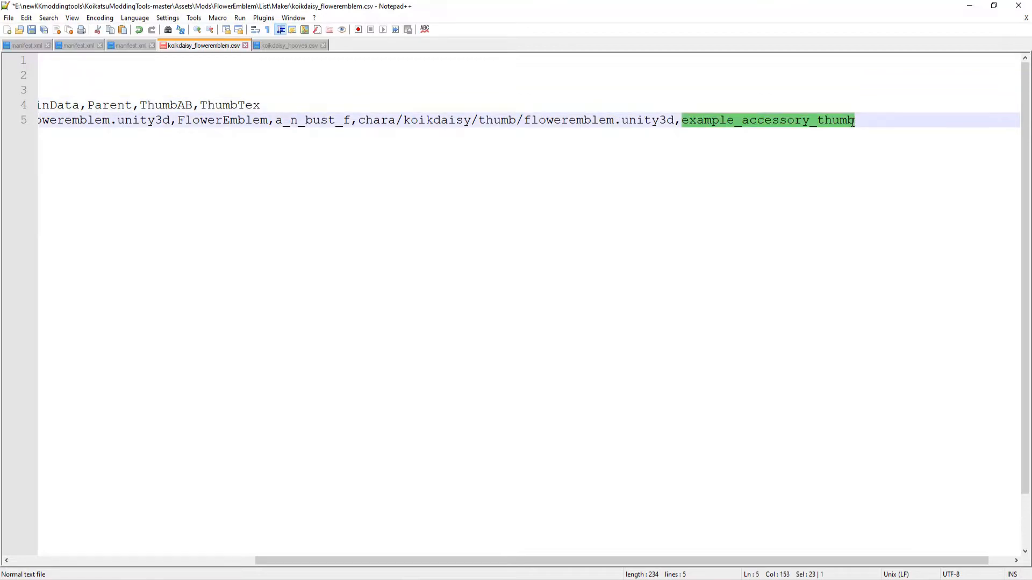
pyautogui.hotkey('alt', 'Tab')
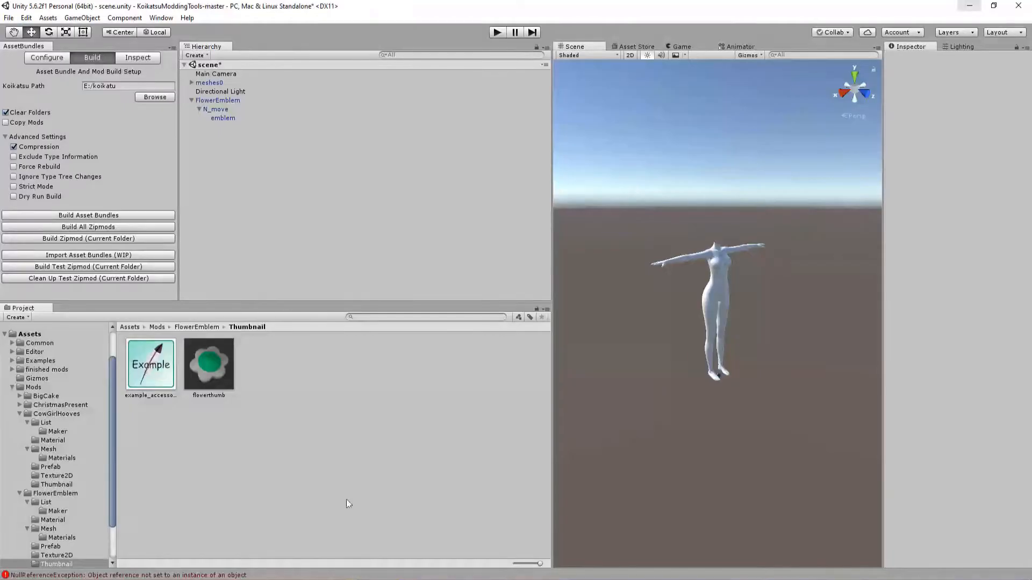
pyautogui.click(202, 325)
pyautogui.doubleClick(456, 366)
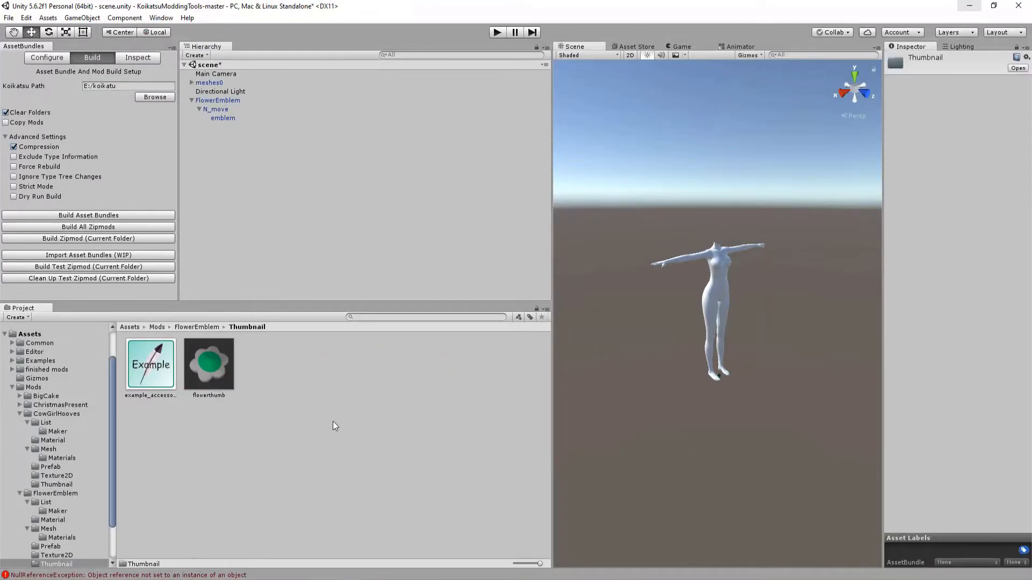
pyautogui.click(214, 380)
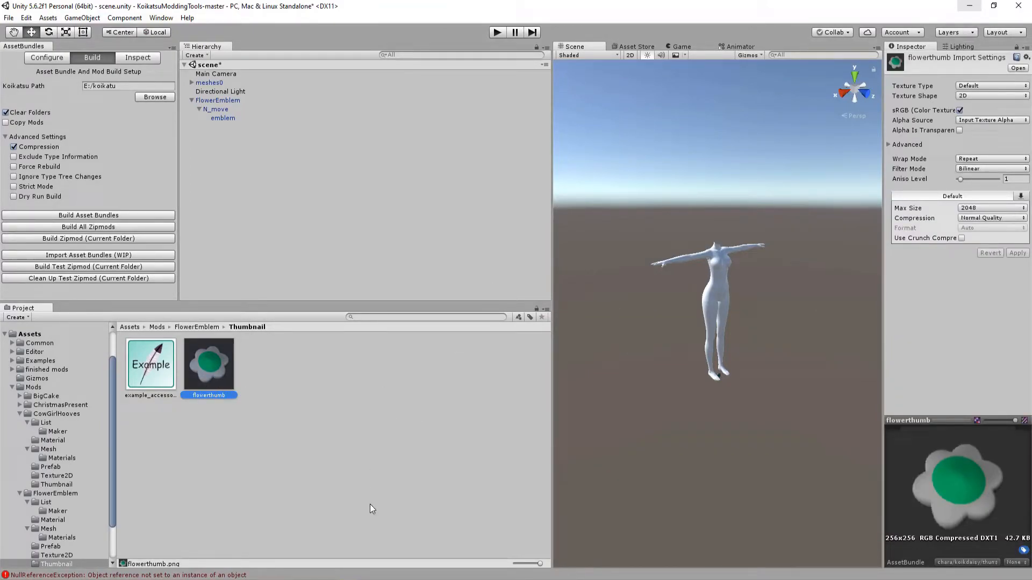
# - In Notepad++, replace the ThumbTex value with flowerthumb and save koikdaisy_floweremblem.csv
pyautogui.hotkey('alt', 'Tab')
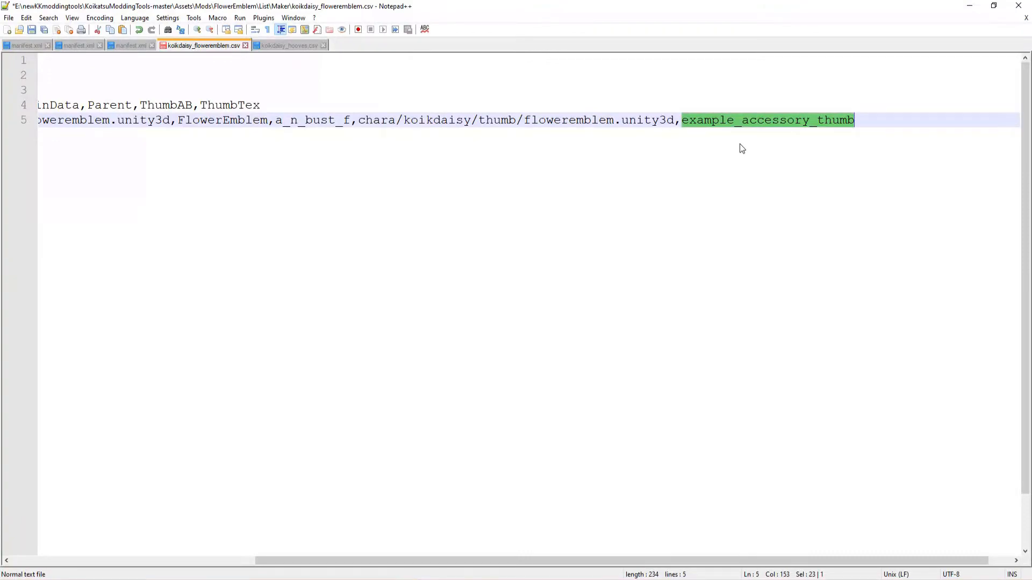
pyautogui.write('flowerthumb')
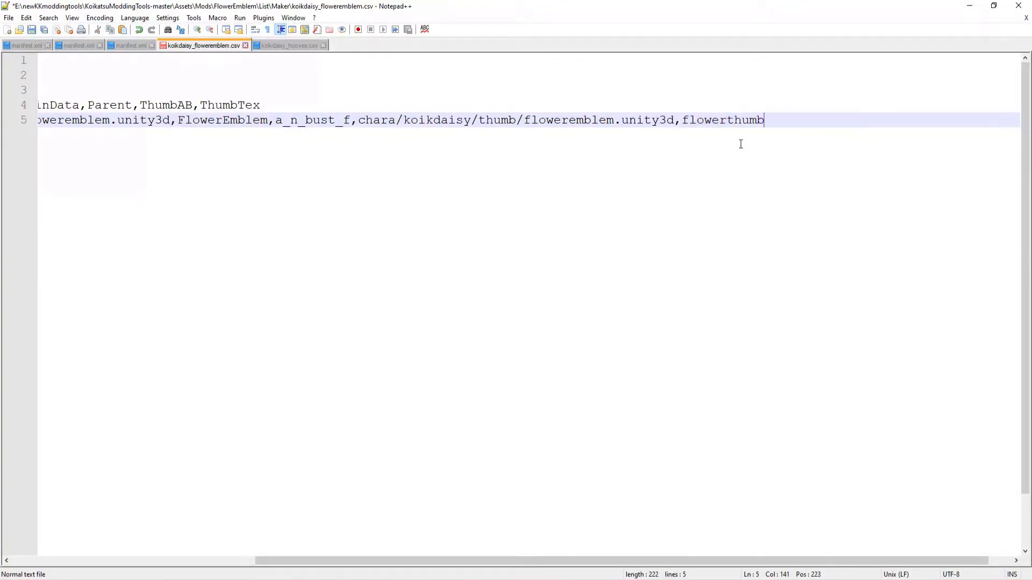
pyautogui.hotkey('ctrl', 's')
# - Review the finished entry's columns and the category number on the first line, switching briefly between Unity and Notepad++
pyautogui.hscroll(-10, 679, 128)
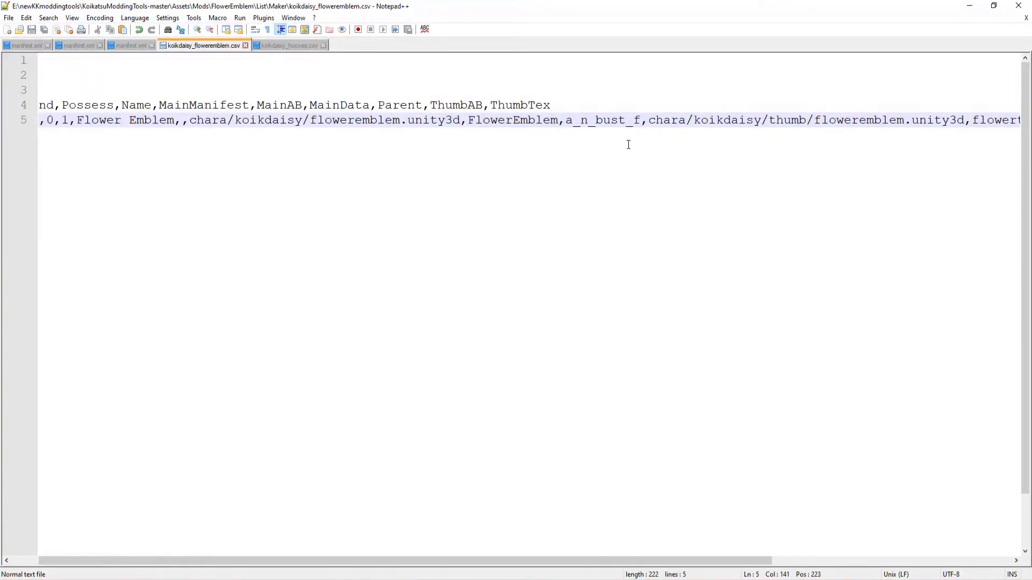
pyautogui.hscroll(6, 543, 140)
pyautogui.hotkey('alt', 'Tab')
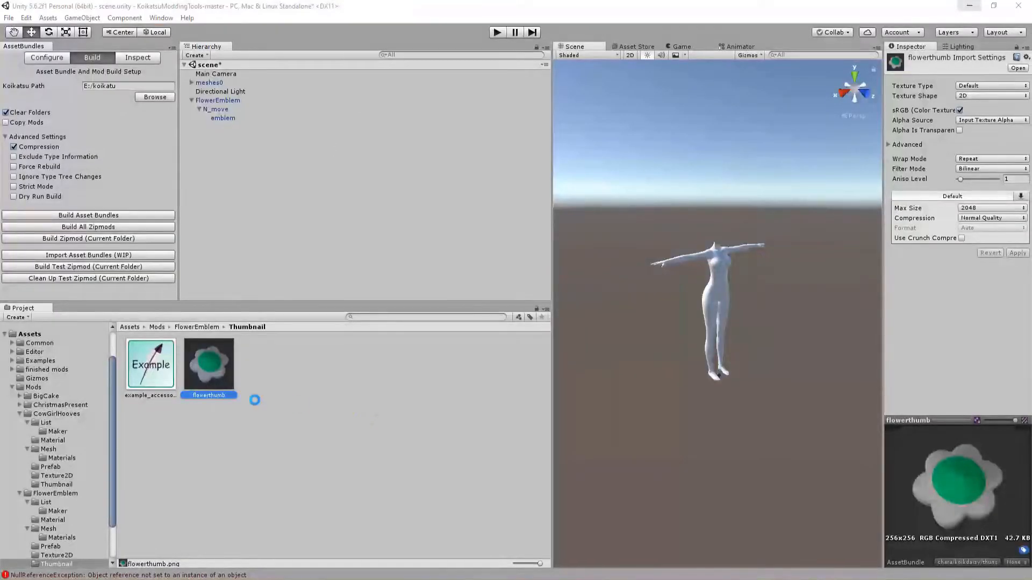
pyautogui.hotkey('alt', 'Tab')
pyautogui.hotkey('alt', 'Tab')
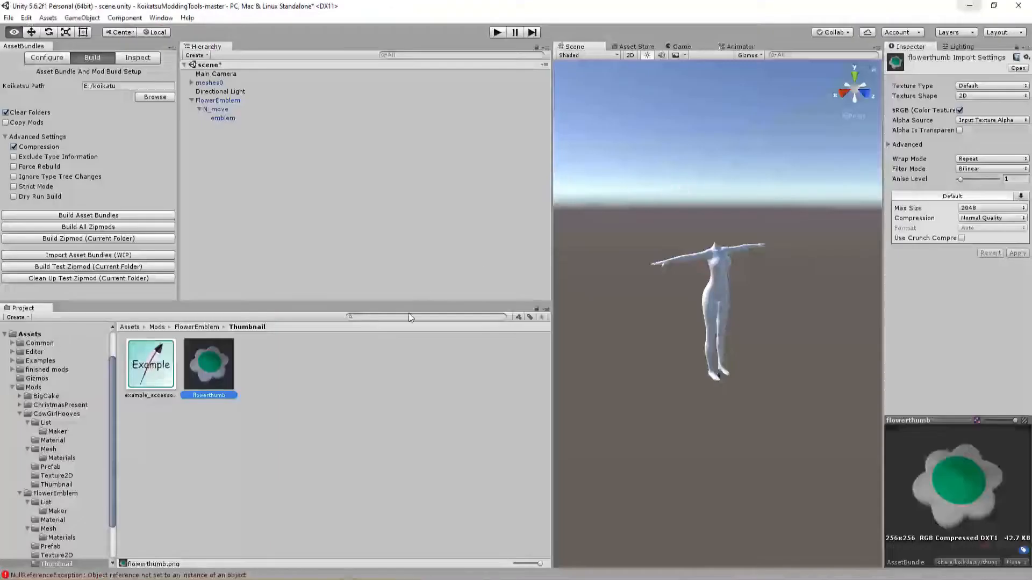
pyautogui.hotkey('alt', 'Tab')
pyautogui.hscroll(-6, 162, 104)
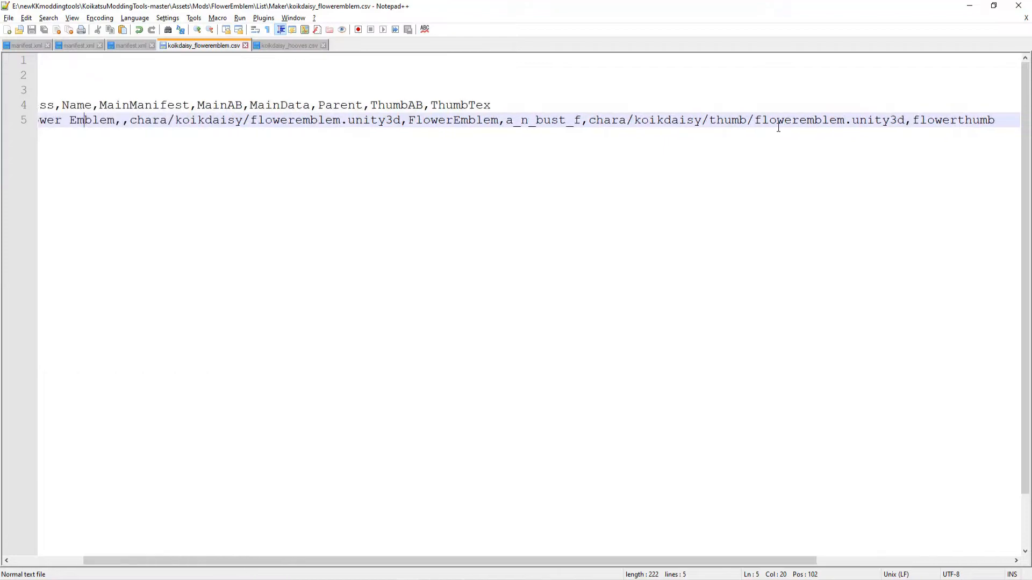
pyautogui.moveTo(60, 63)
pyautogui.mouseDown()
pyautogui.moveTo(44, 61)
pyautogui.moveTo(64, 64)
pyautogui.mouseUp()
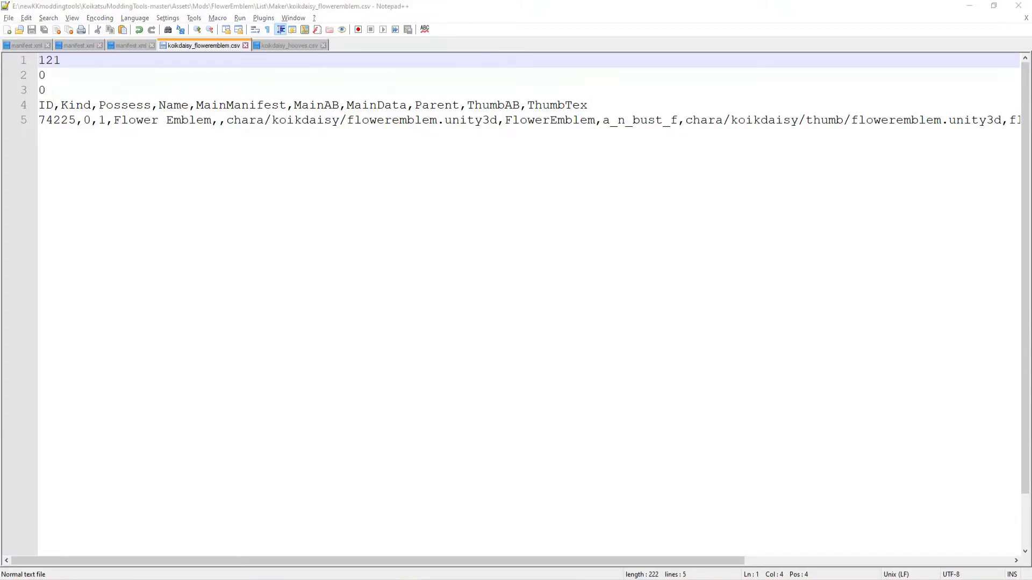
# - Switch to the Koikatu character maker's accessory slots, minimize the Unity Console and move the game window clear of the CSV text
pyautogui.click(235, 75)
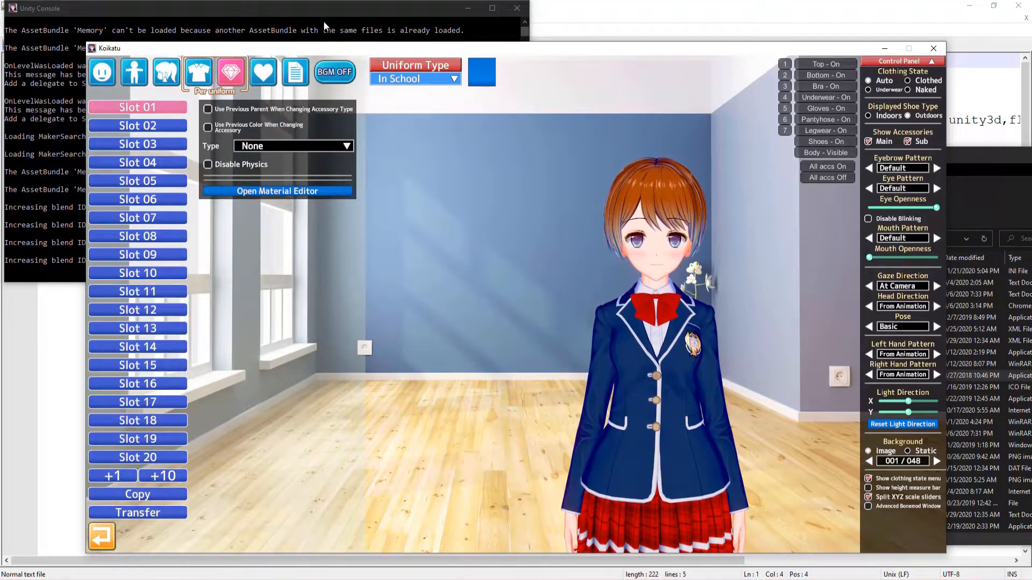
pyautogui.click(454, 8)
pyautogui.click(473, 10)
pyautogui.moveTo(247, 48); pyautogui.dragTo(343, 49)
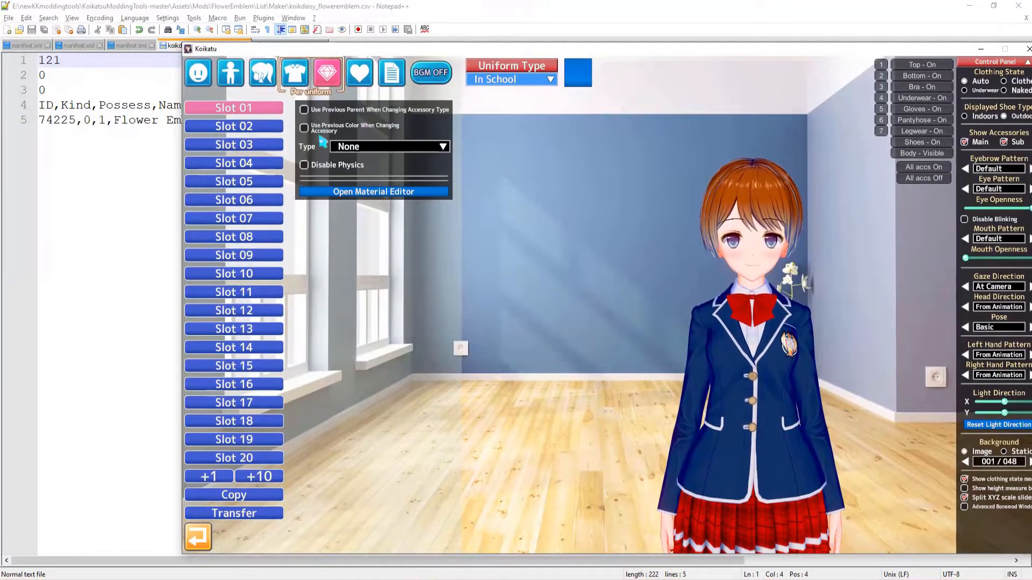
# - Set Slot 01's accessory type to Hair, search its items for "feather" and put the Feather on the character
pyautogui.click(343, 147)
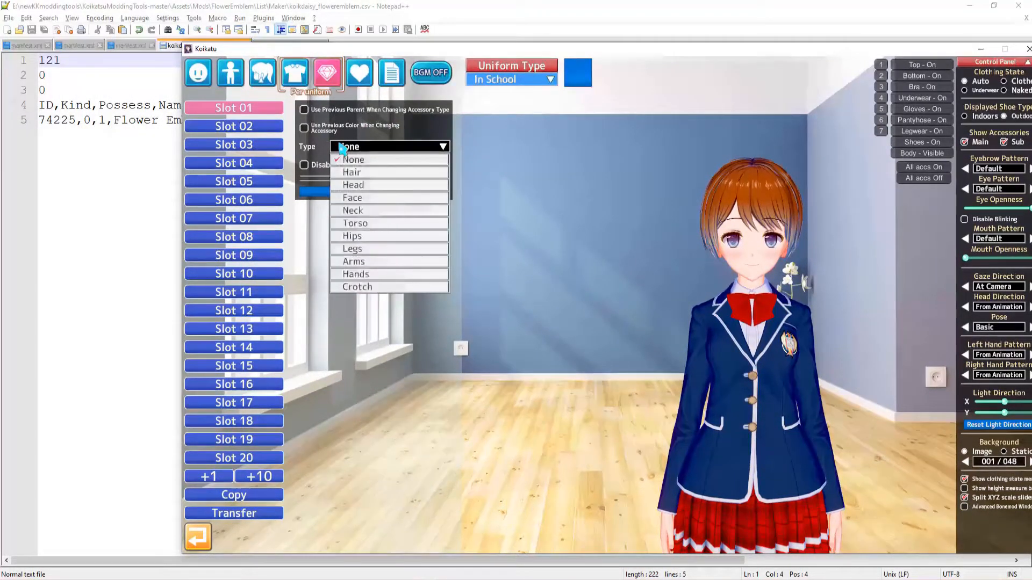
pyautogui.click(381, 177)
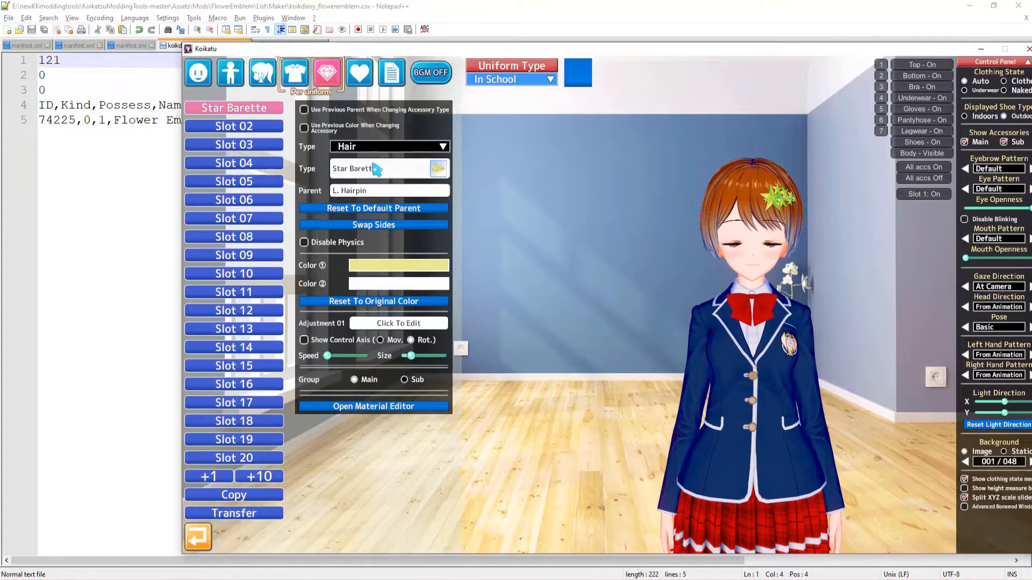
pyautogui.click(378, 172)
pyautogui.scroll(-2, 602, 290)
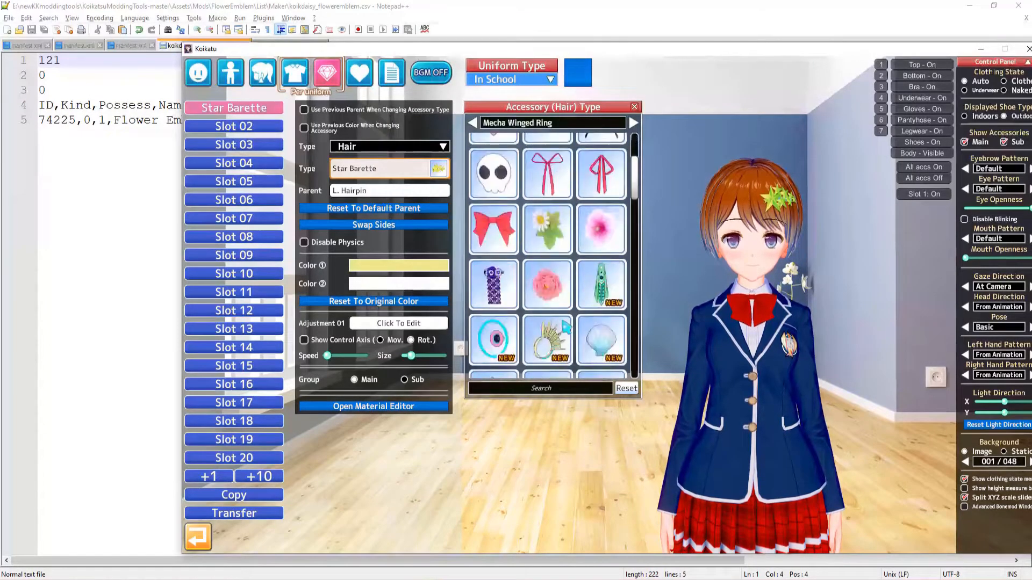
pyautogui.scroll(-1, 567, 333)
pyautogui.click(556, 388)
pyautogui.write('feather')
pyautogui.press('Return')
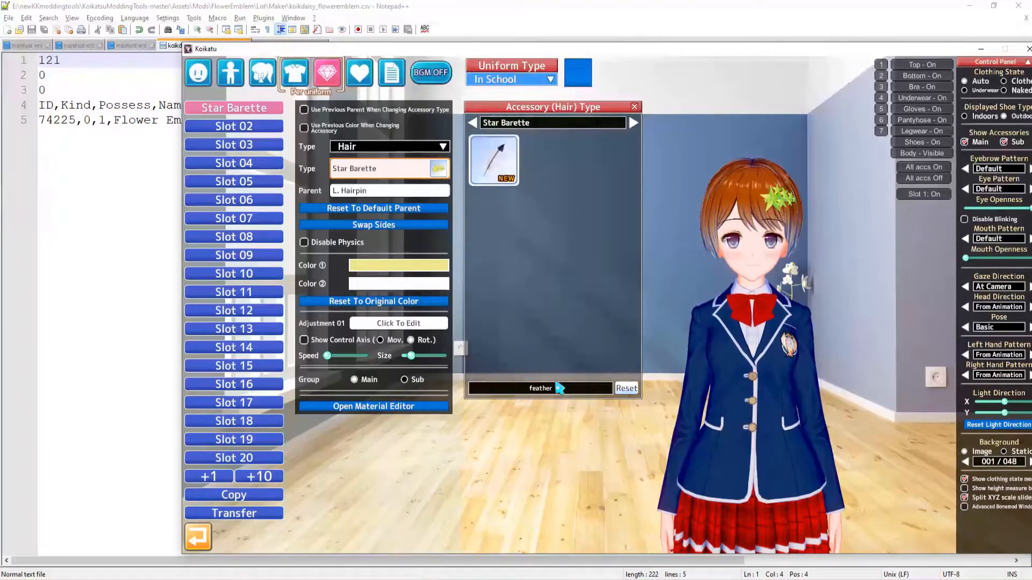
pyautogui.click(515, 181)
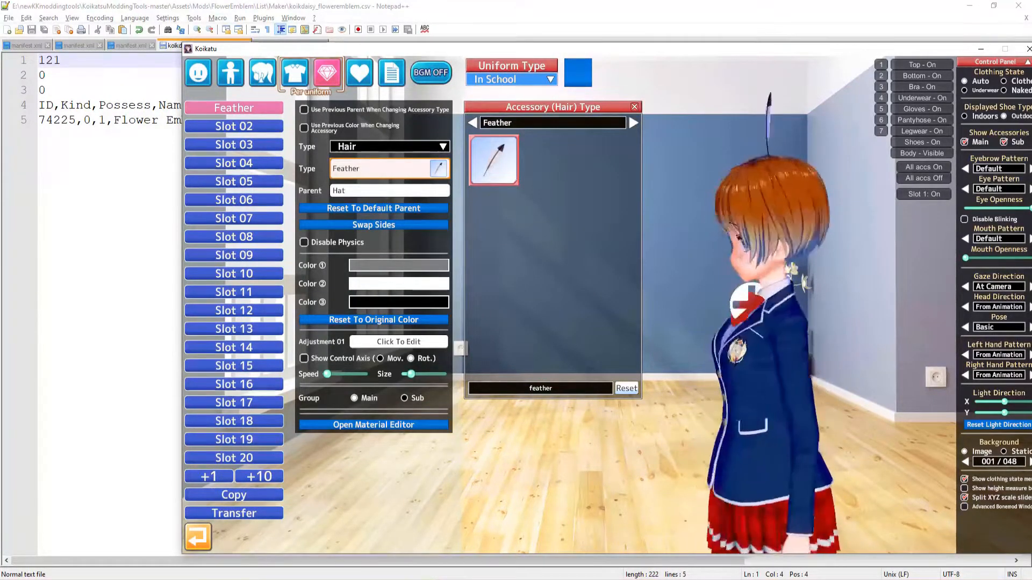
# - Review the list of accessory types and set Slot 01 back to None
pyautogui.click(411, 148)
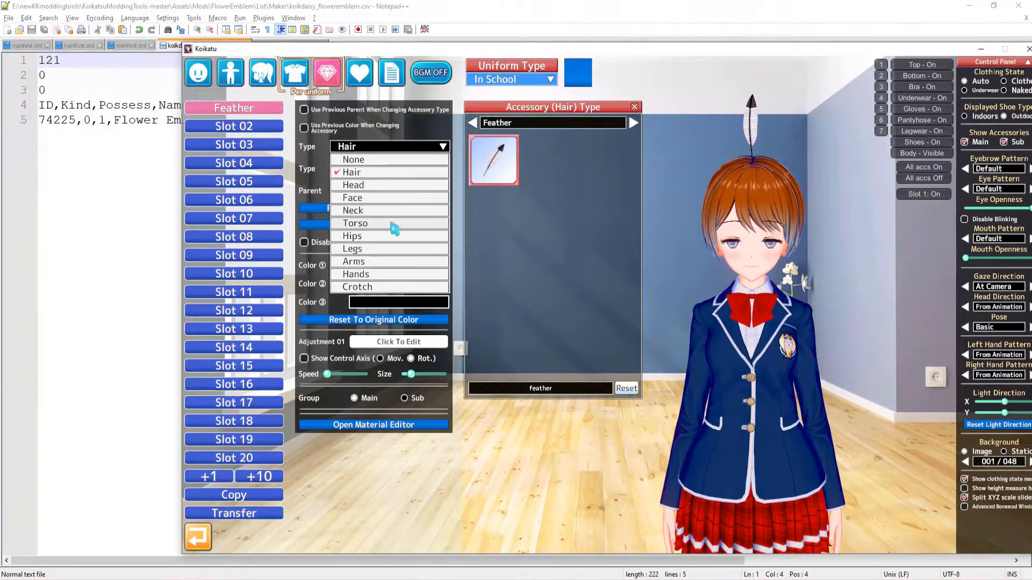
pyautogui.click(380, 161)
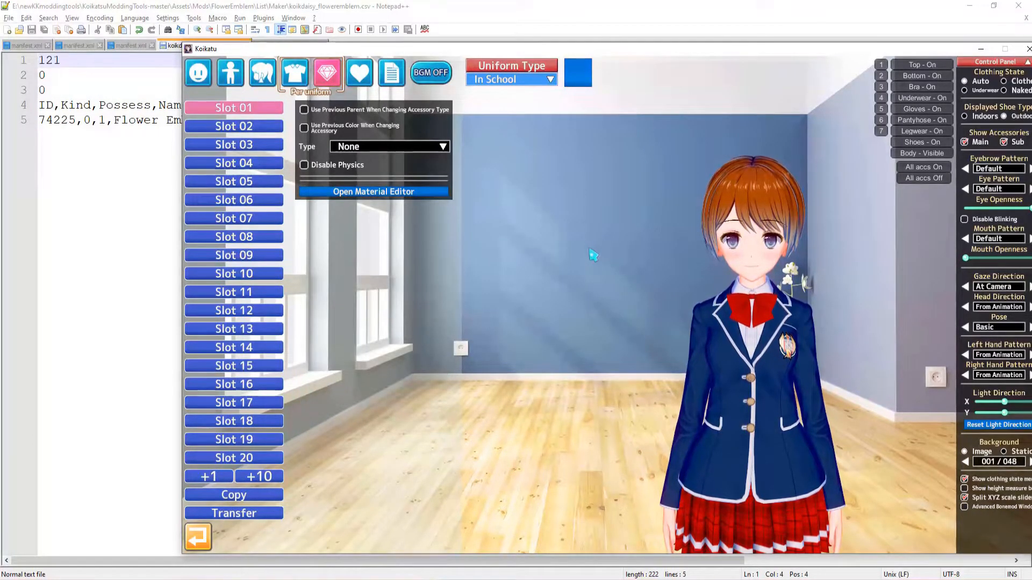
pyautogui.click(406, 156)
pyautogui.click(404, 158)
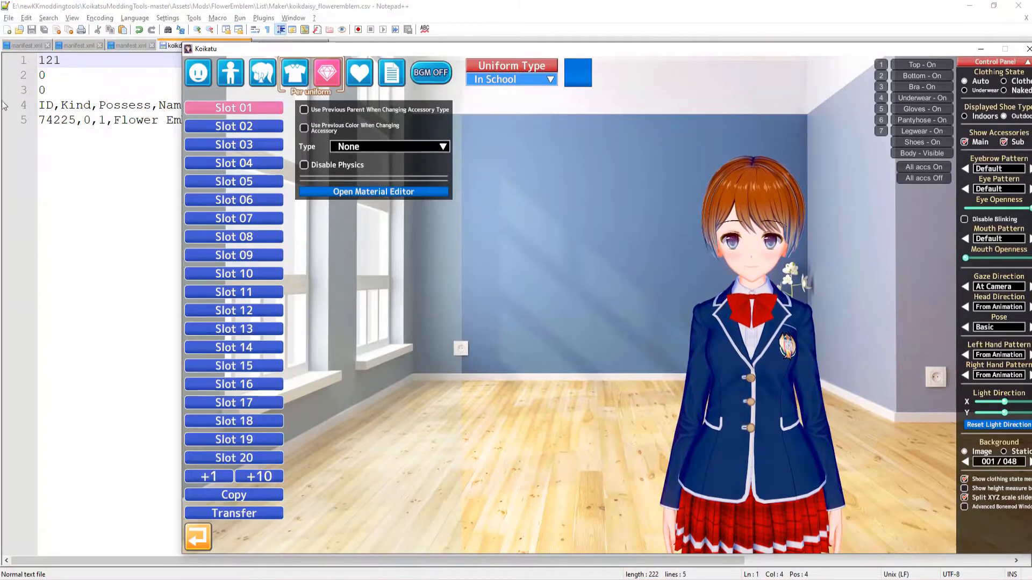
# - In Notepad++, change the category number on the first line to 125 and save koikdaisy_floweremblem.csv
pyautogui.click(58, 64)
pyautogui.press('BackSpace')
pyautogui.write('5')
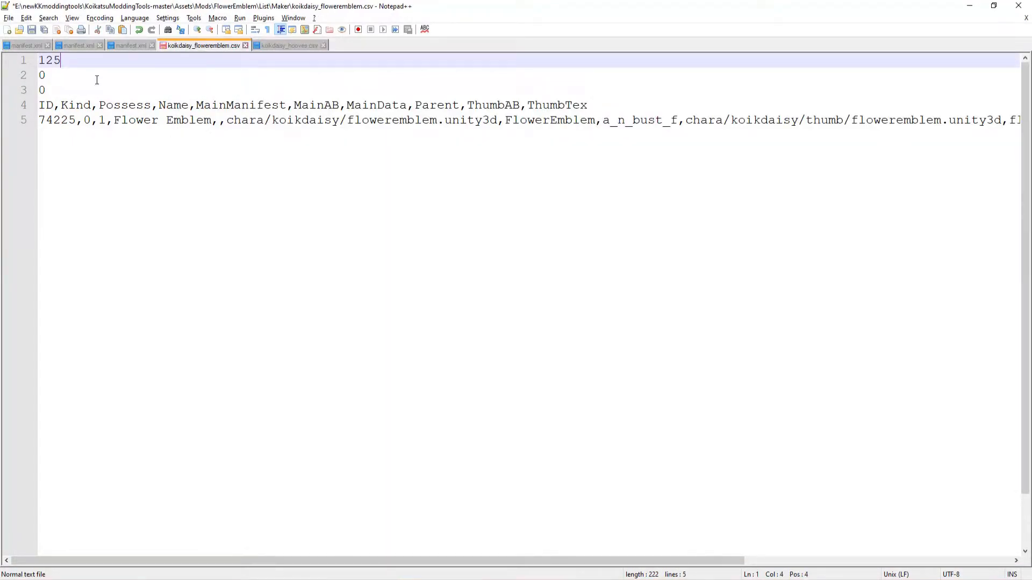
pyautogui.hotkey('ctrl', 's')
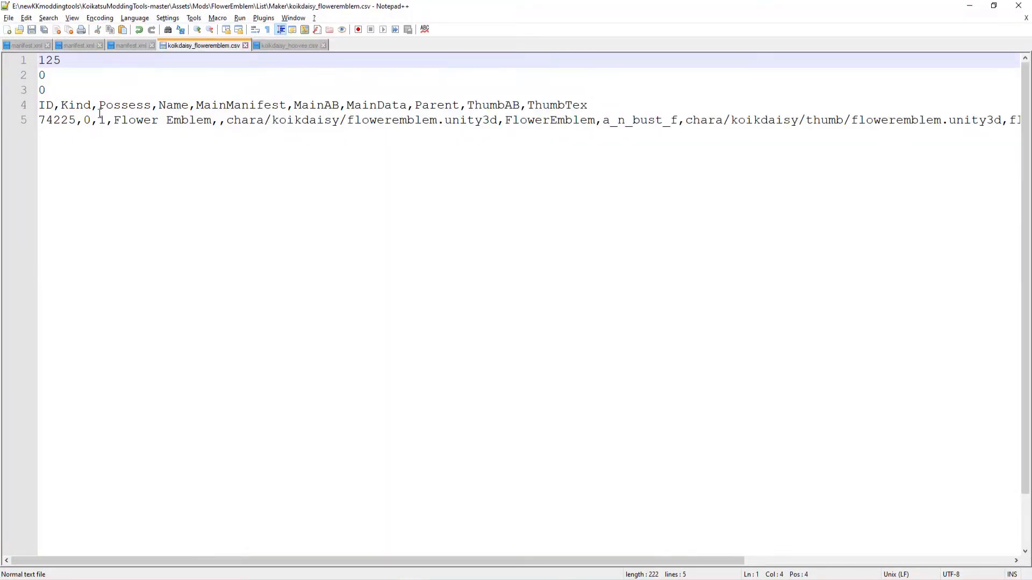
# - Read through the full Flower Emblem entry up to its ThumbTex value and close Notepad++
pyautogui.hscroll(3, 86, 122)
pyautogui.hscroll(-3, 85, 121)
pyautogui.hscroll(8, 394, 129)
pyautogui.hscroll(-3, 526, 90)
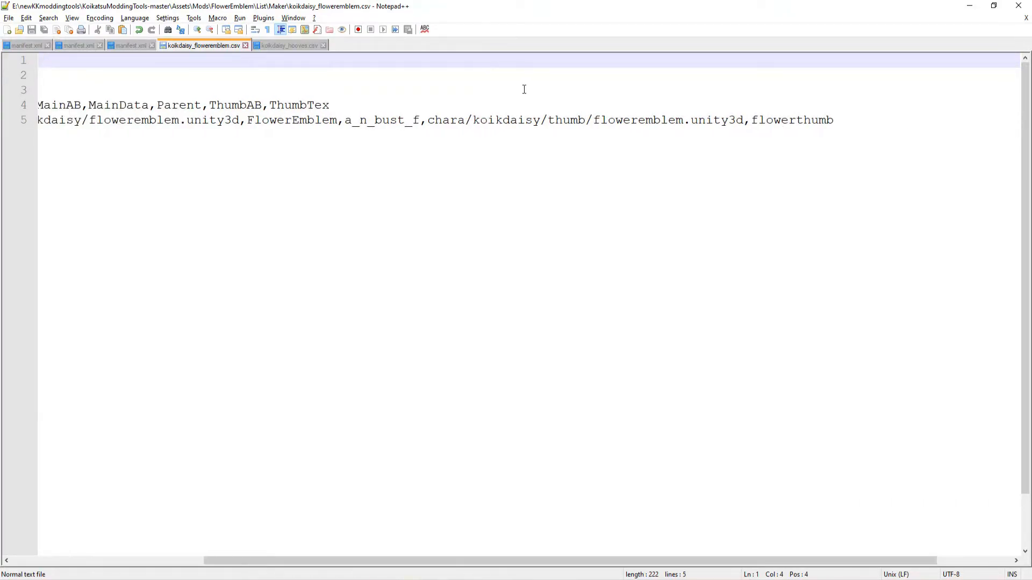
pyautogui.hscroll(-4, 217, 97)
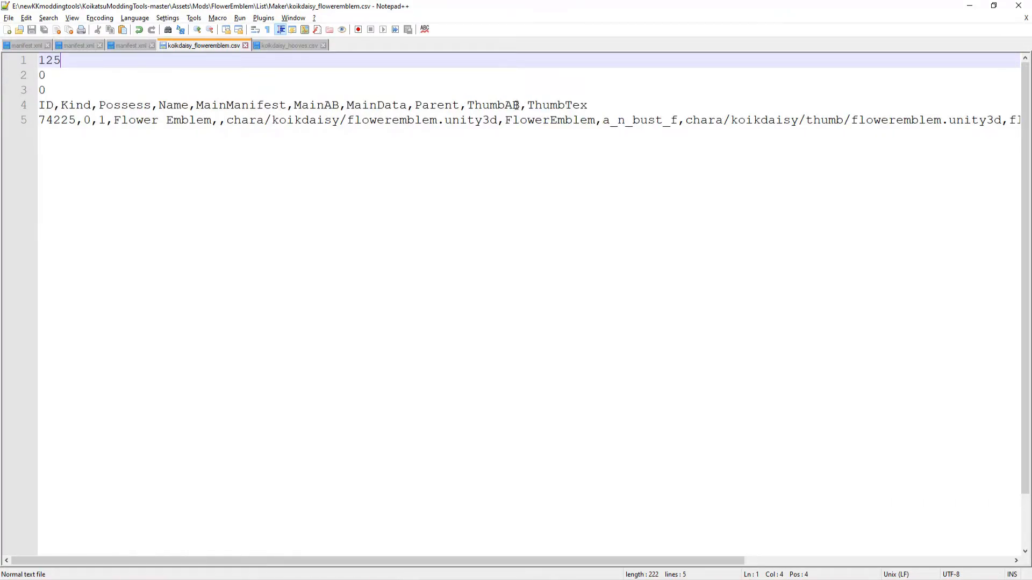
pyautogui.click(1018, 6)
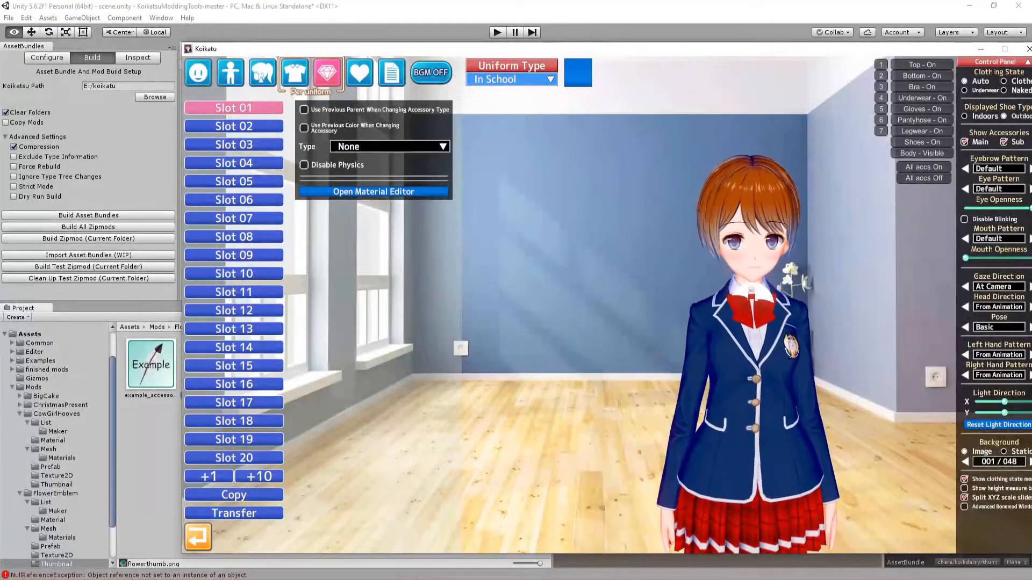
# - In Unity, open FlowerEmblem's Prefab folder and set the FlowerEmblem prefab's layer to Chara
pyautogui.hotkey('ctrl', 'p')
pyautogui.click(279, 410)
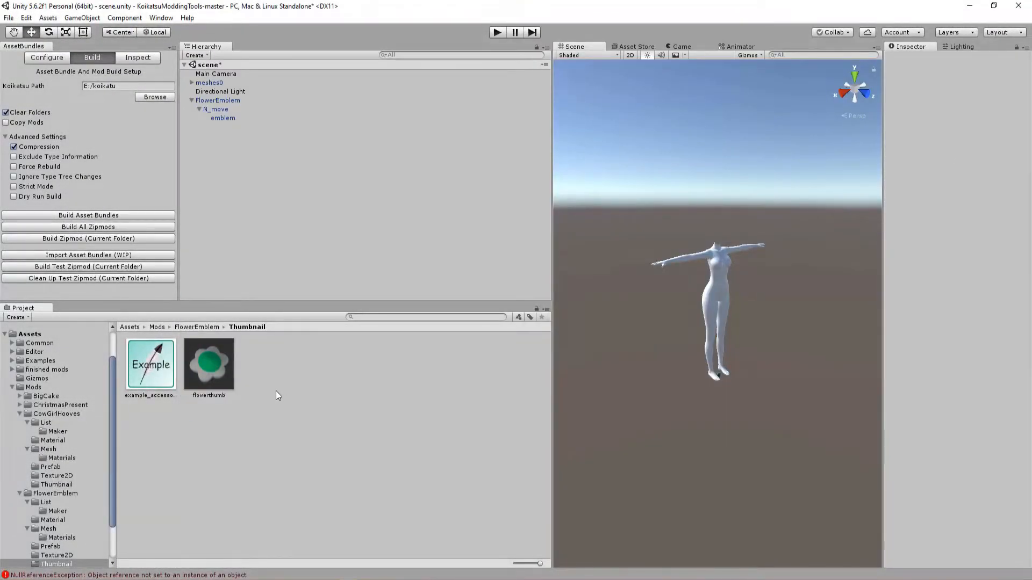
pyautogui.click(208, 326)
pyautogui.doubleClick(324, 370)
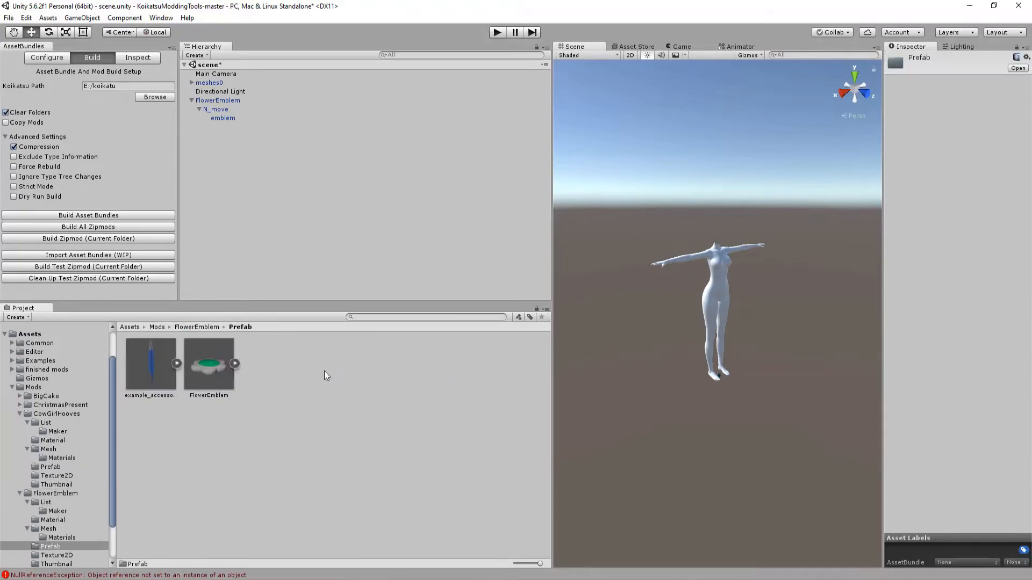
pyautogui.click(206, 365)
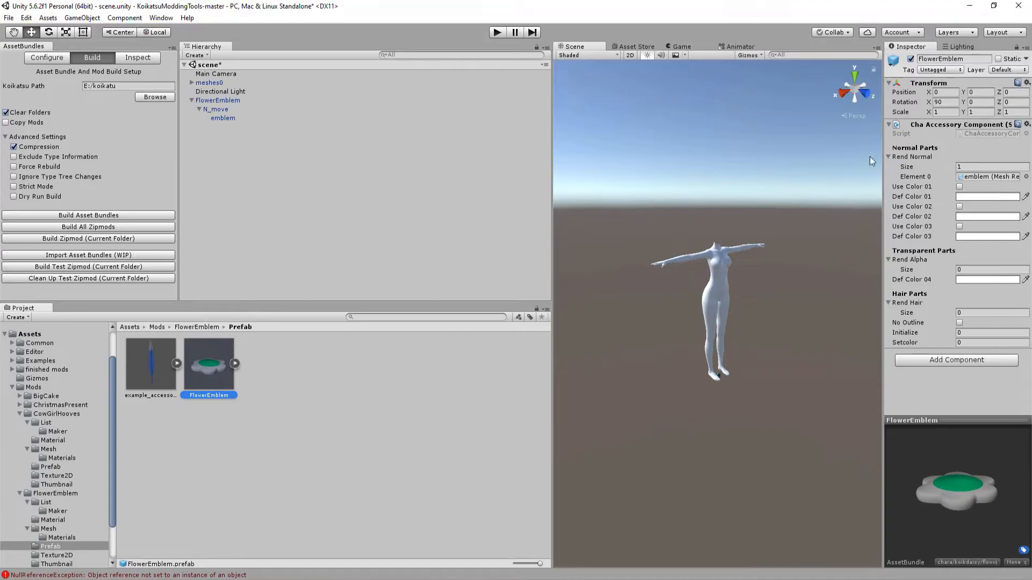
pyautogui.click(1008, 70)
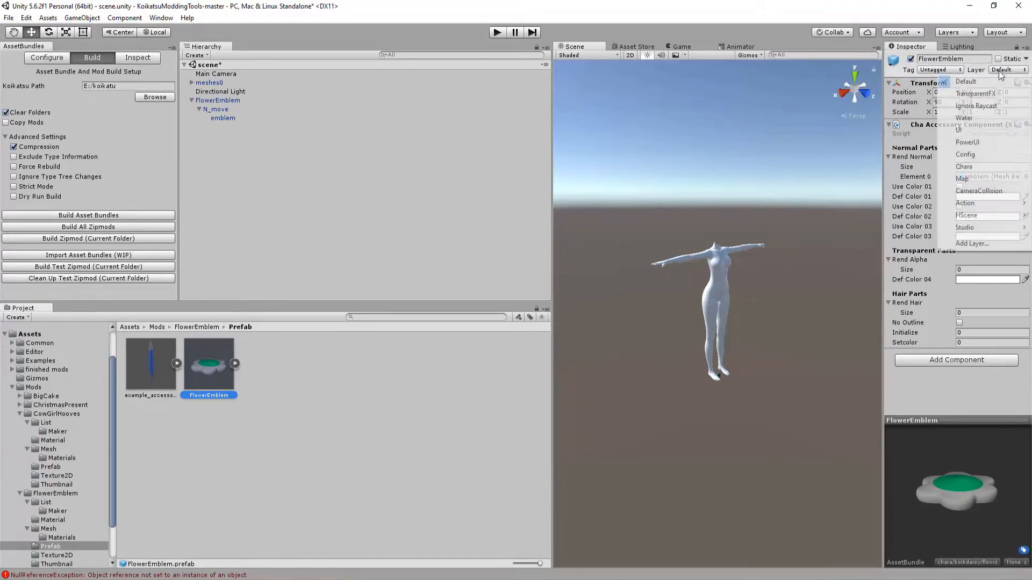
pyautogui.click(964, 167)
pyautogui.click(443, 317)
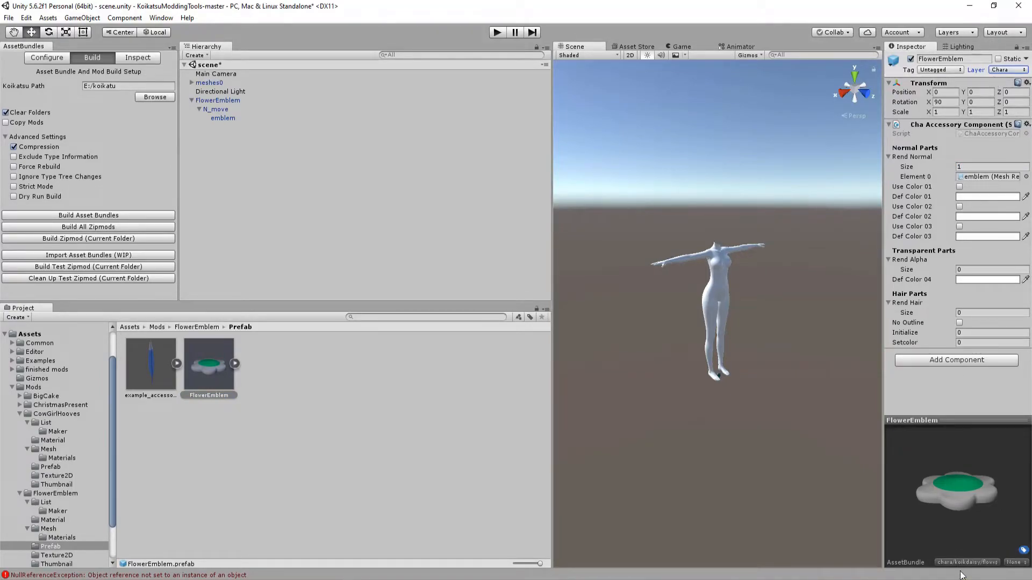
# - Rotate the FlowerEmblem prefab's preview to show the flower's face and reselect Chara as its layer
pyautogui.moveTo(943, 484); pyautogui.dragTo(960, 515)
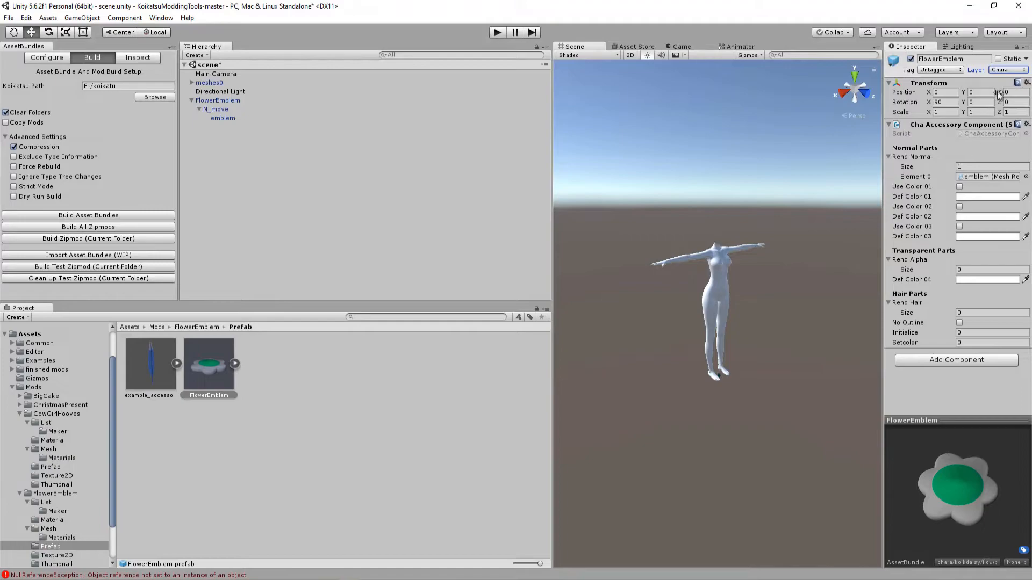
pyautogui.click(997, 71)
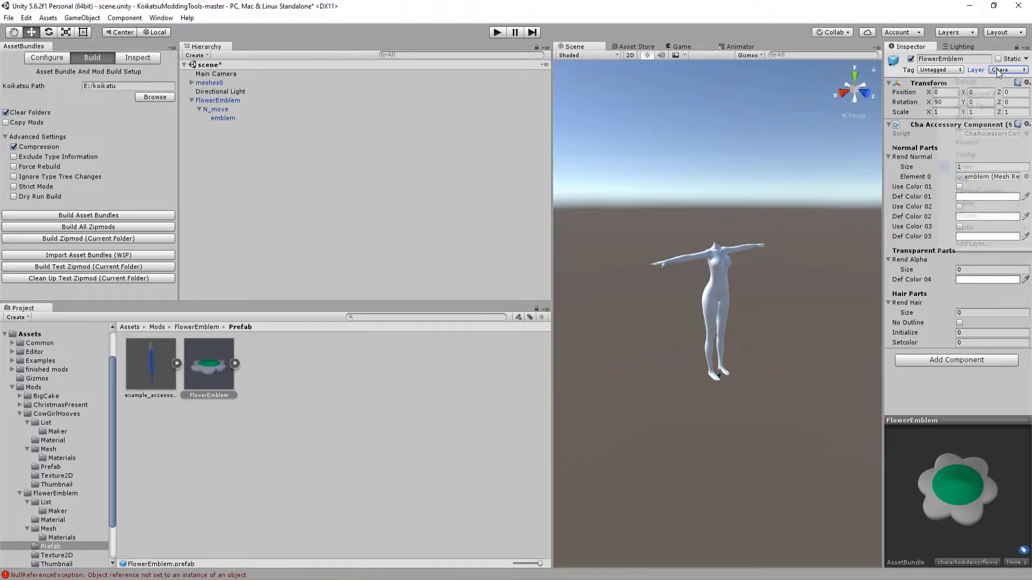
pyautogui.click(983, 165)
pyautogui.click(435, 318)
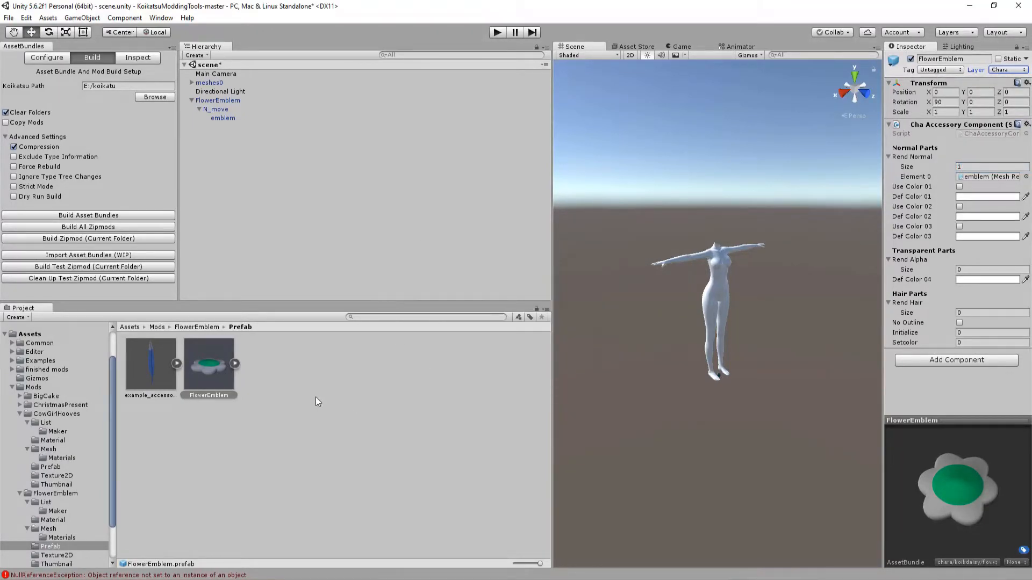
# - Examine the FlowerEmblem mod's Thumbnail folder, koikdaisy_floweremblem list file, FlowerEmblem prefab and manifest before building
pyautogui.click(209, 327)
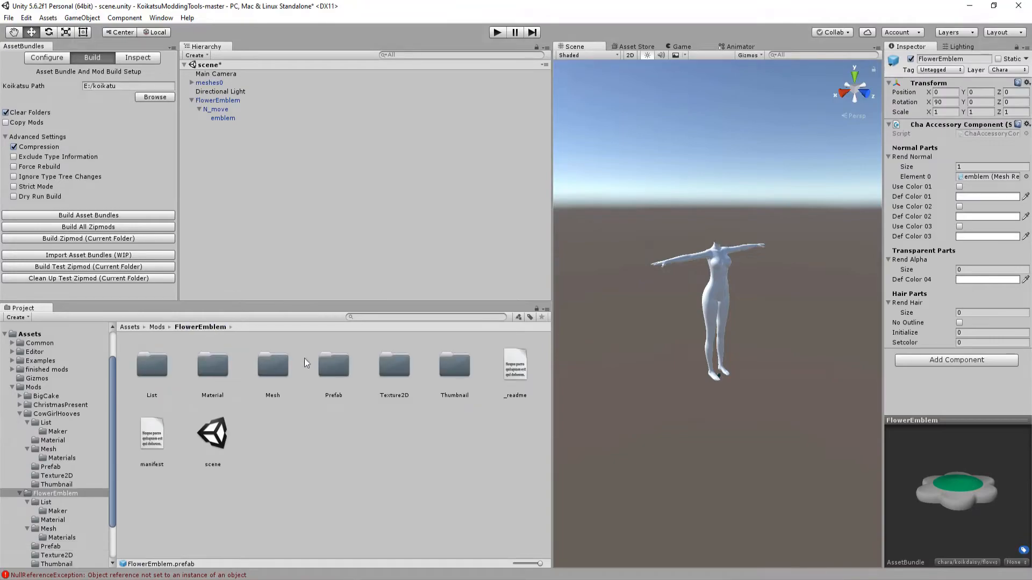
pyautogui.doubleClick(451, 375)
pyautogui.click(211, 326)
pyautogui.doubleClick(147, 362)
pyautogui.doubleClick(147, 362)
pyautogui.click(160, 386)
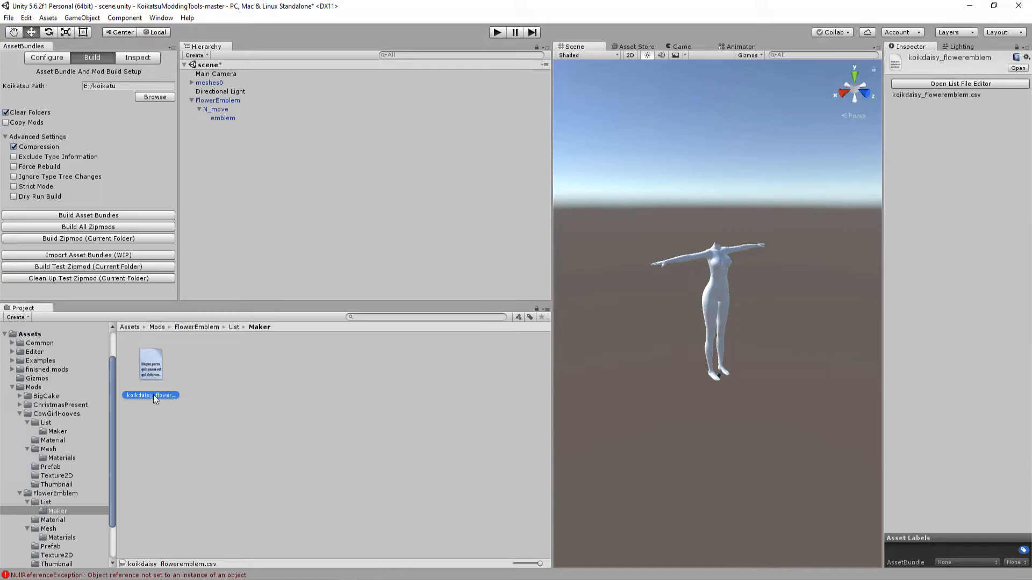
pyautogui.click(198, 327)
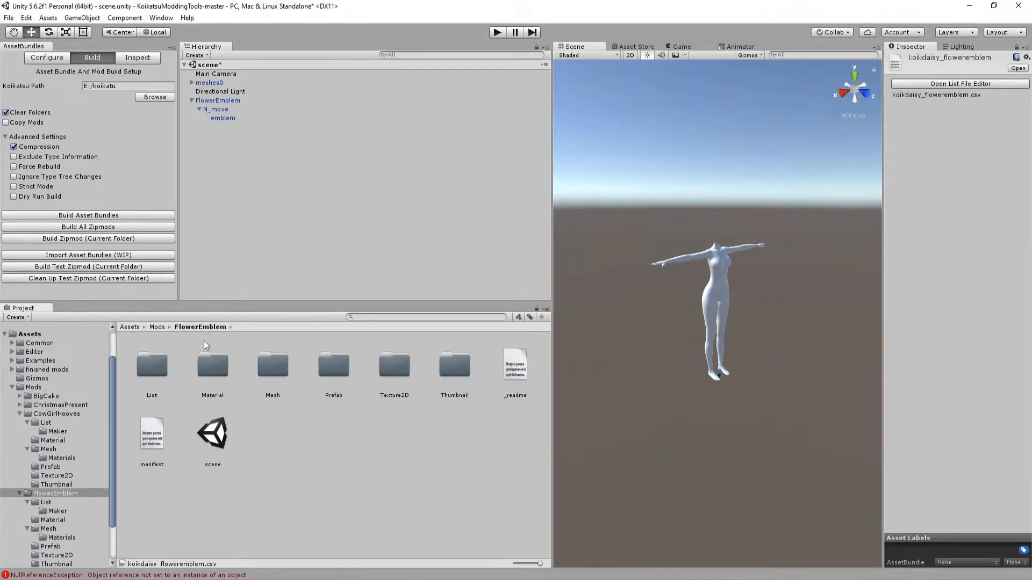
pyautogui.doubleClick(311, 376)
pyautogui.click(204, 371)
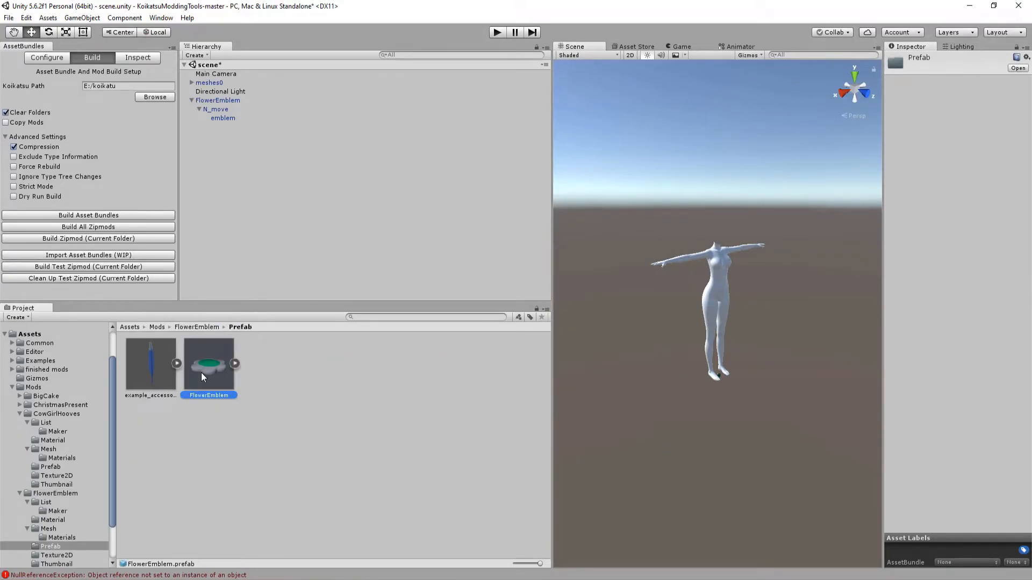
pyautogui.click(215, 328)
pyautogui.doubleClick(435, 372)
pyautogui.click(207, 329)
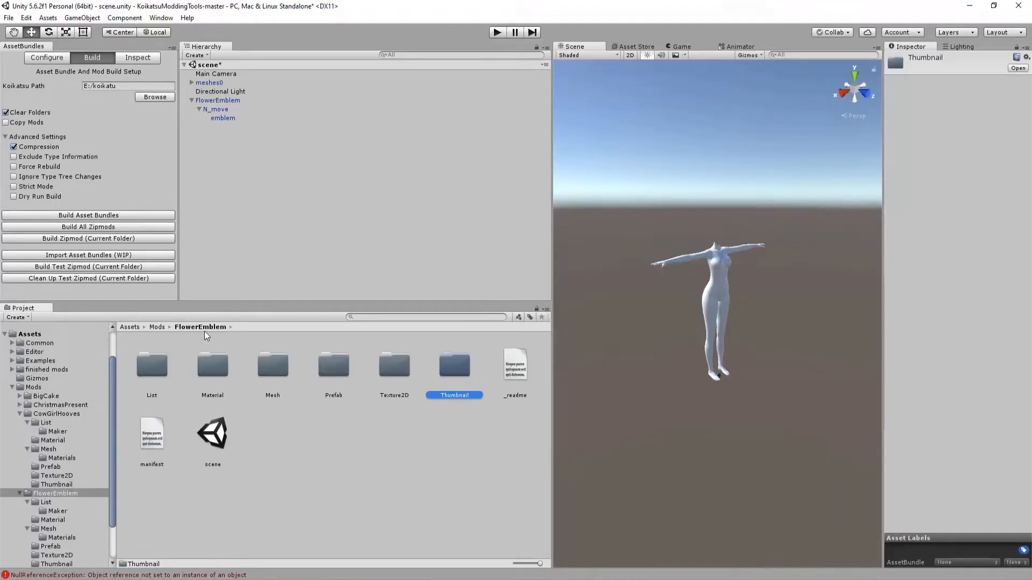
pyautogui.click(145, 437)
pyautogui.click(332, 452)
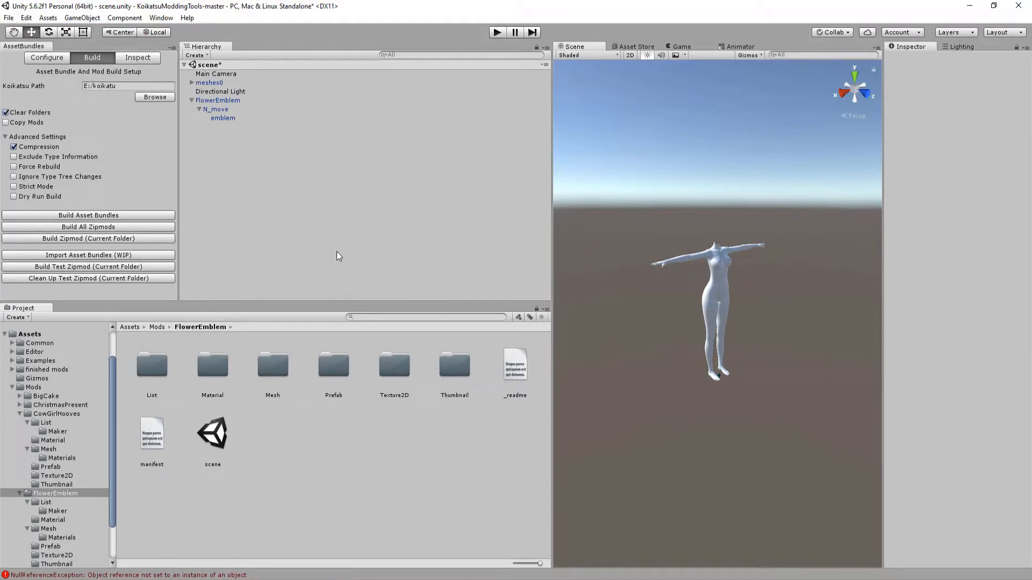
# - Build the asset bundles, allowing all files in Build\abdata to be deleted
pyautogui.click(118, 217)
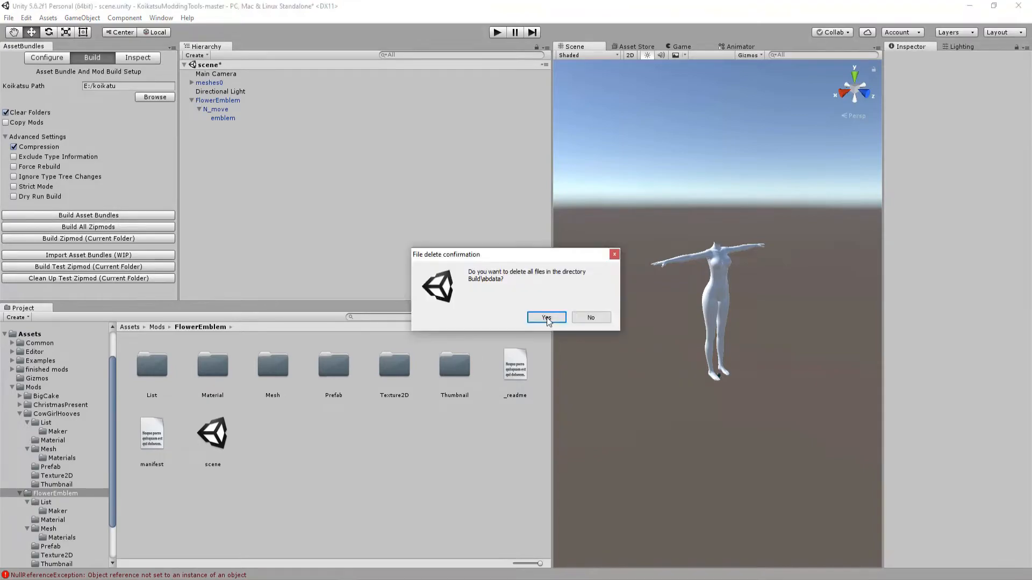
pyautogui.click(547, 319)
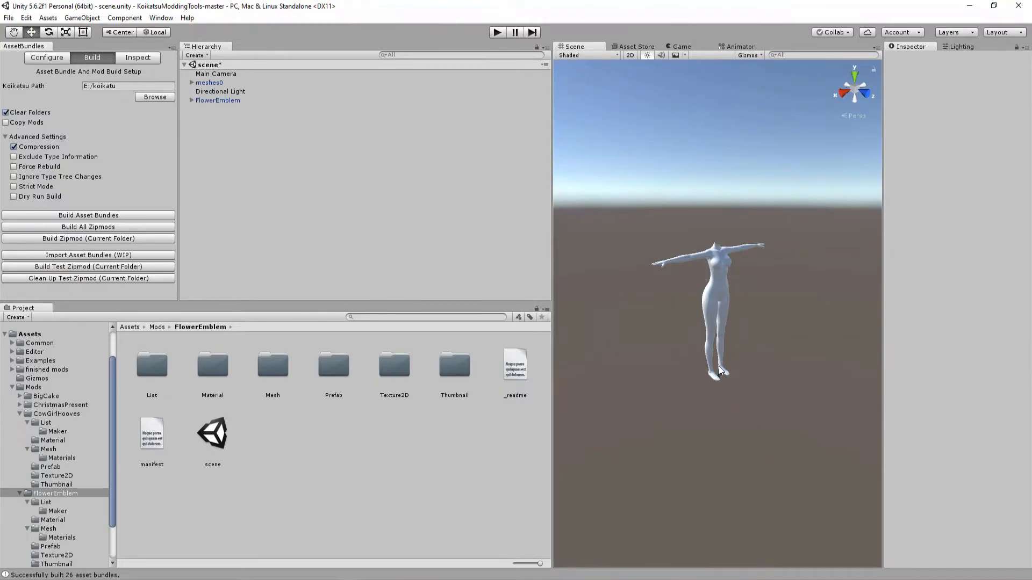
# - Switch to File Explorer and open the koikdaisy folder under Build\abdata\chara in KoikatsuModdingTools-master
pyautogui.hotkey('alt', 'Tab')
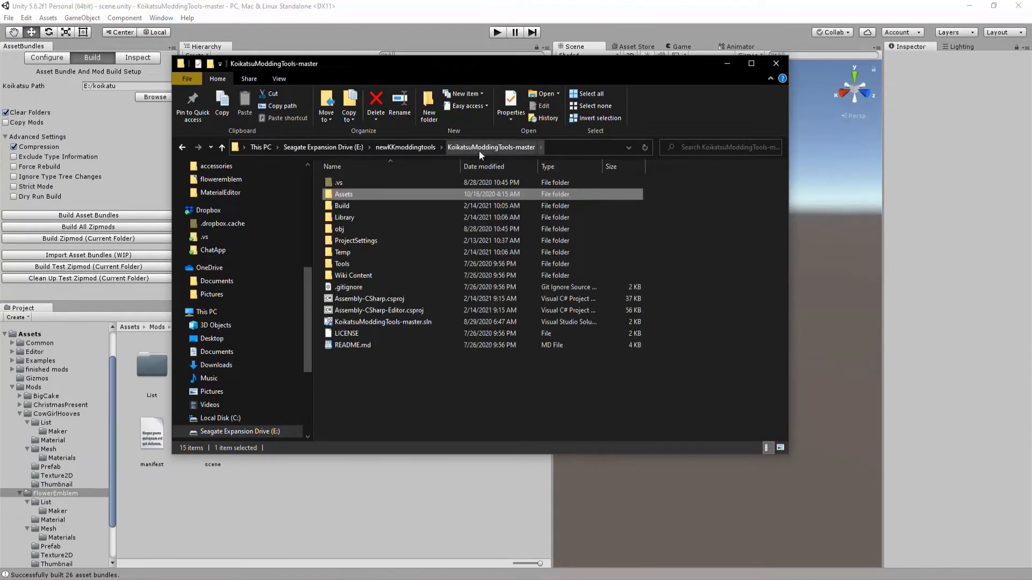
pyautogui.click(373, 381)
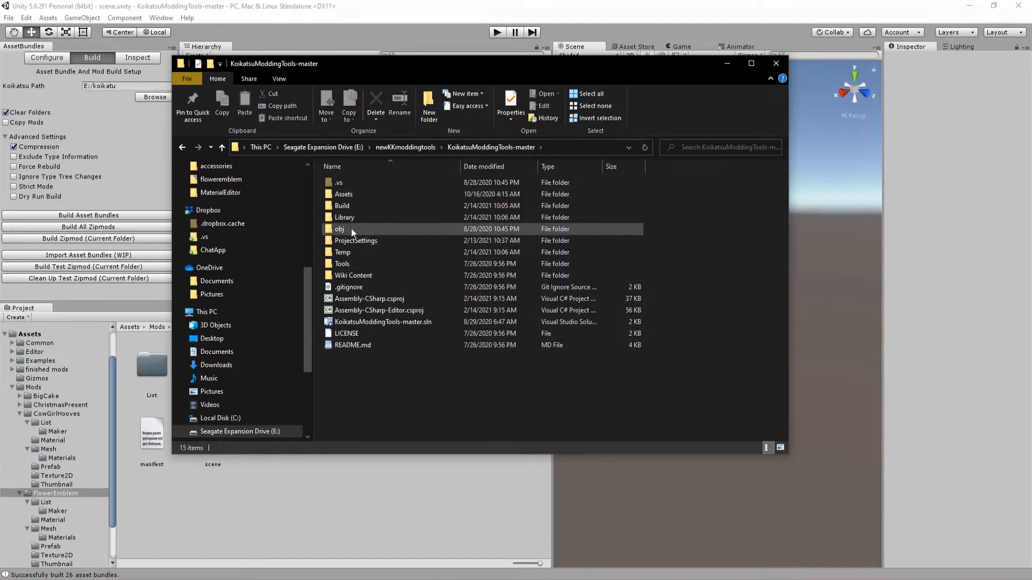
pyautogui.doubleClick(354, 207)
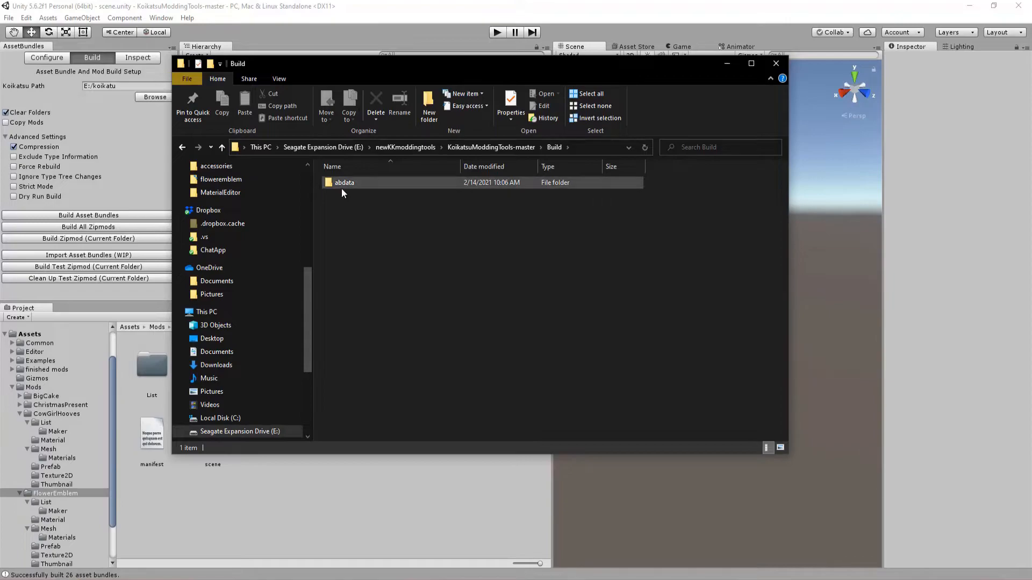
pyautogui.doubleClick(350, 184)
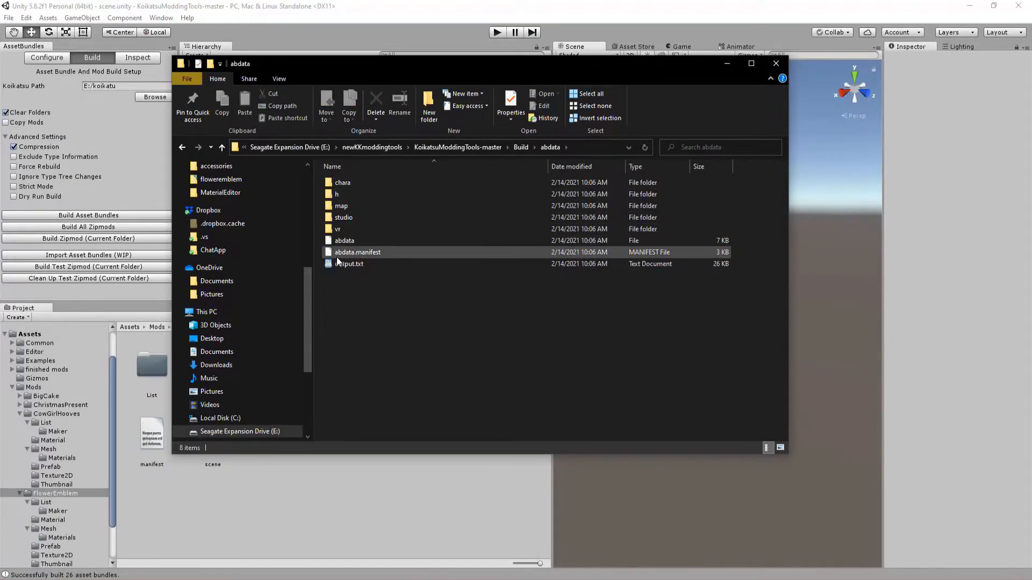
pyautogui.doubleClick(367, 185)
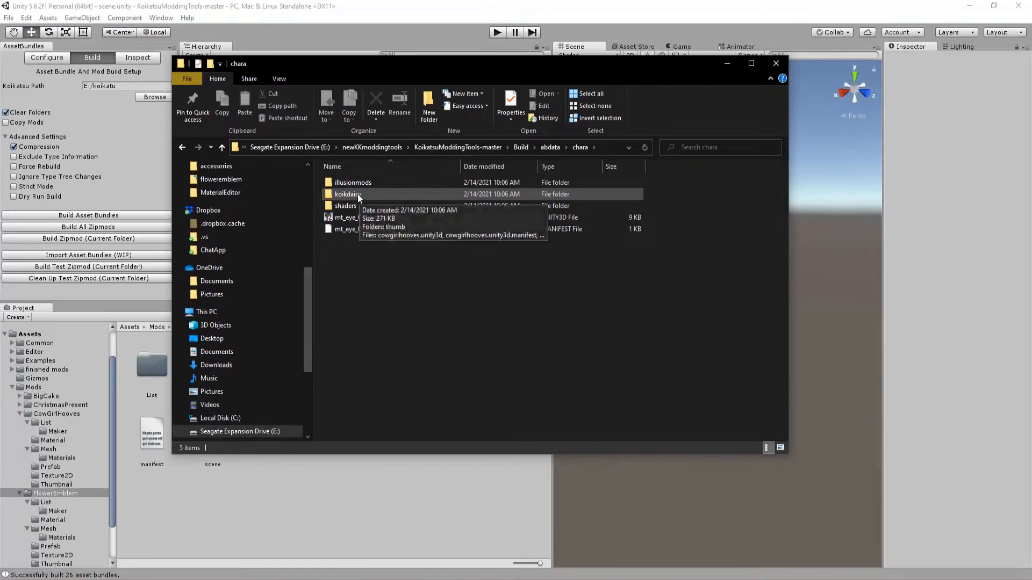
pyautogui.doubleClick(356, 195)
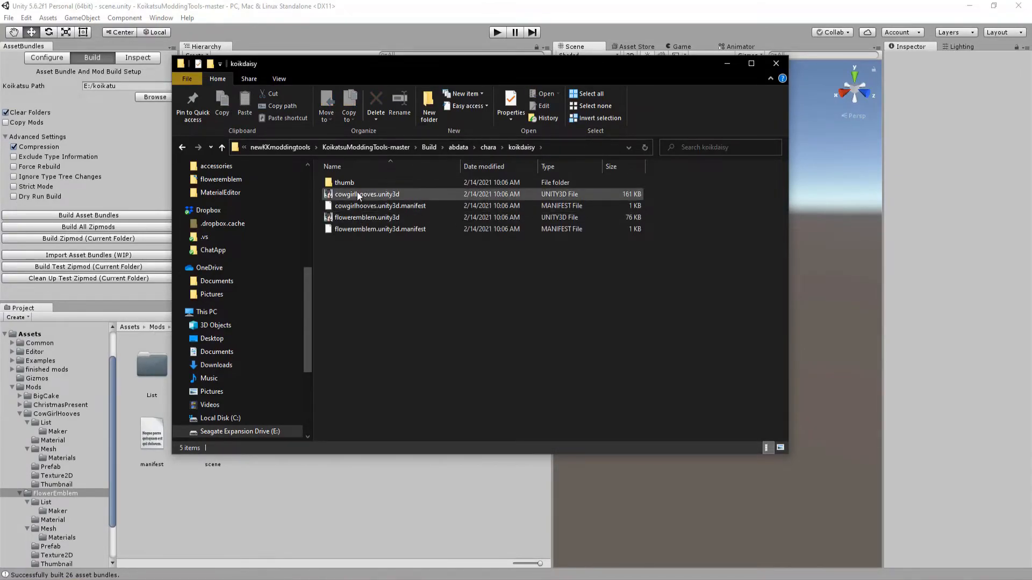
# - Check the floweremblem.unity3d bundle in the koikdaisy folder and go back up to the Build\abdata folder
pyautogui.click(351, 216)
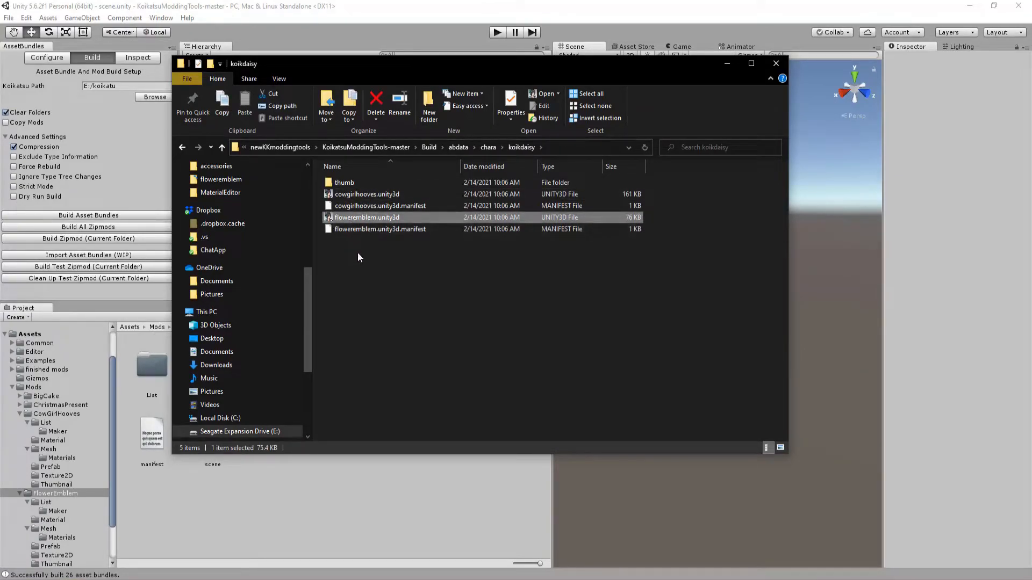
pyautogui.click(357, 254)
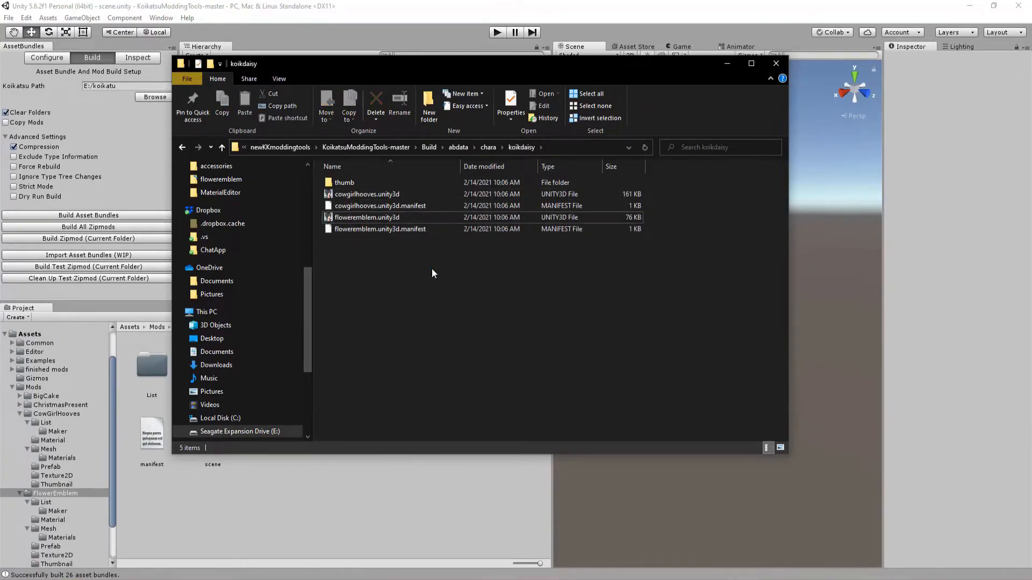
pyautogui.click(486, 148)
pyautogui.click(548, 148)
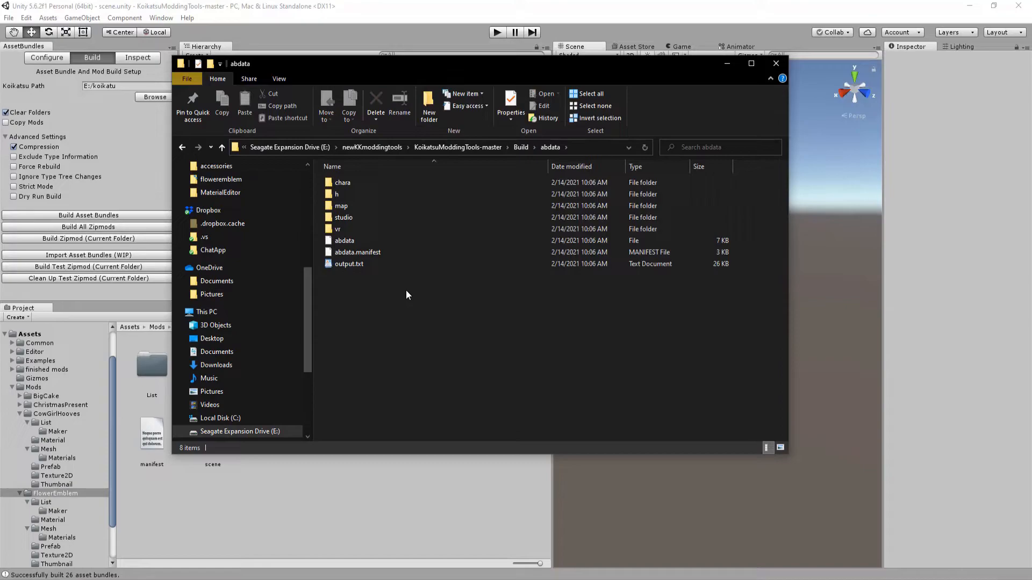
# - Build the zipmod for the current FlowerEmblem folder in Unity and return to the abdata folder in File Explorer
pyautogui.click(205, 497)
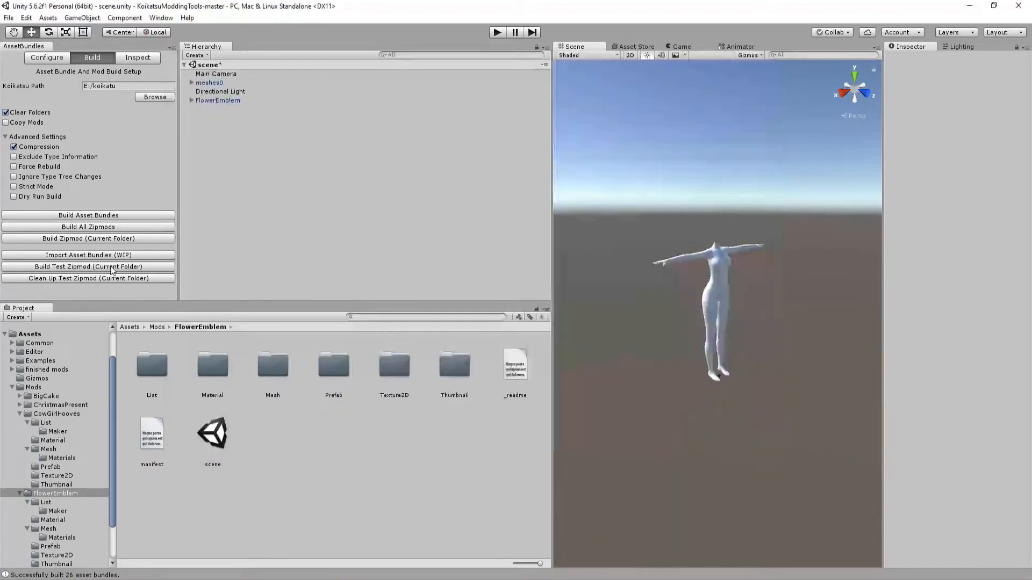
pyautogui.moveTo(102, 541)
pyautogui.click(168, 546)
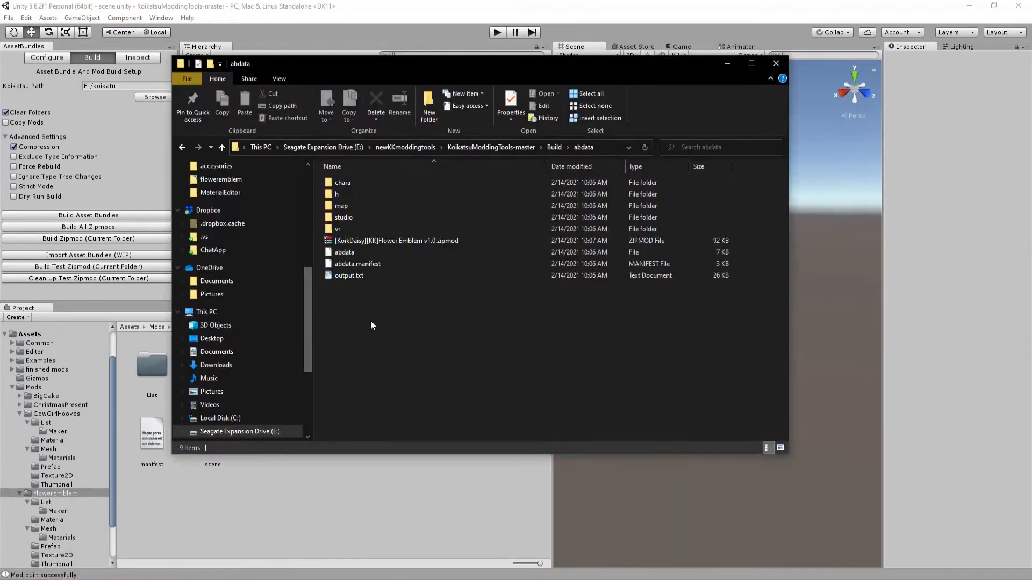
# - Open the Flower Emblem v1.0 zipmod and examine its chara\koikdaisy and thumb folders for the floweremblem bundles
pyautogui.doubleClick(372, 242)
pyautogui.doubleClick(223, 238)
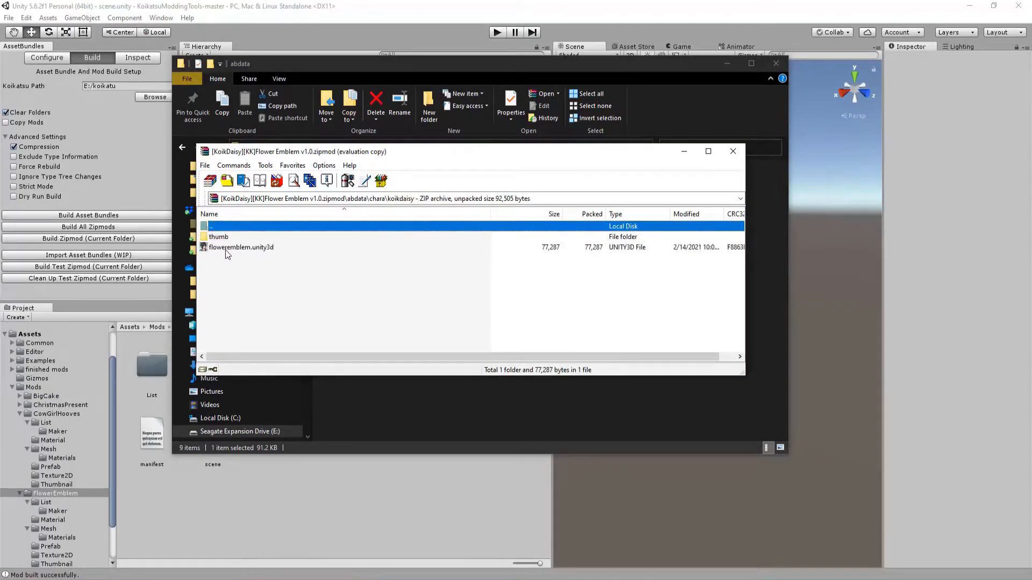
pyautogui.click(226, 249)
pyautogui.doubleClick(224, 237)
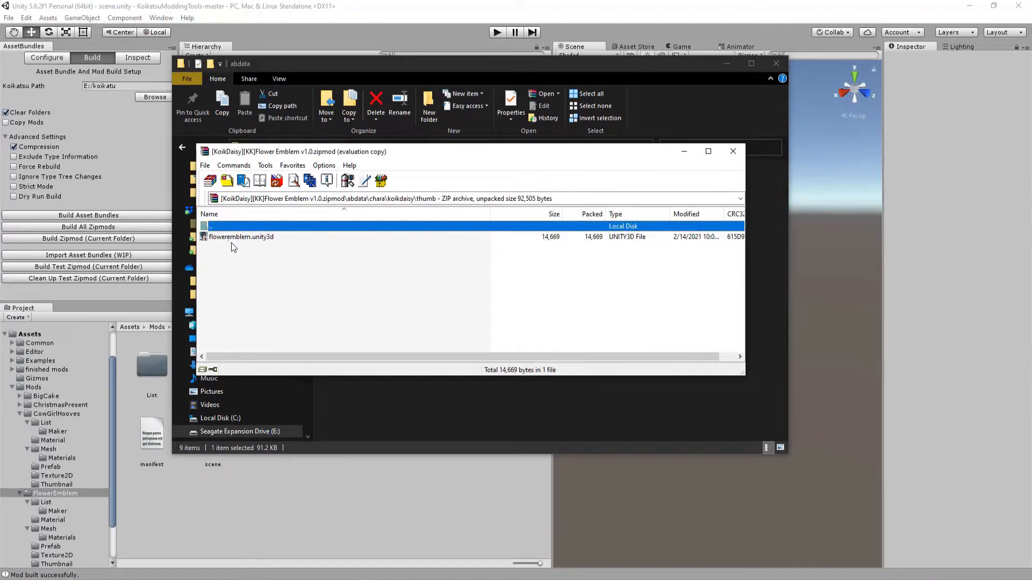
pyautogui.press('BackSpace')
pyautogui.press('BackSpace')
pyautogui.press('BackSpace')
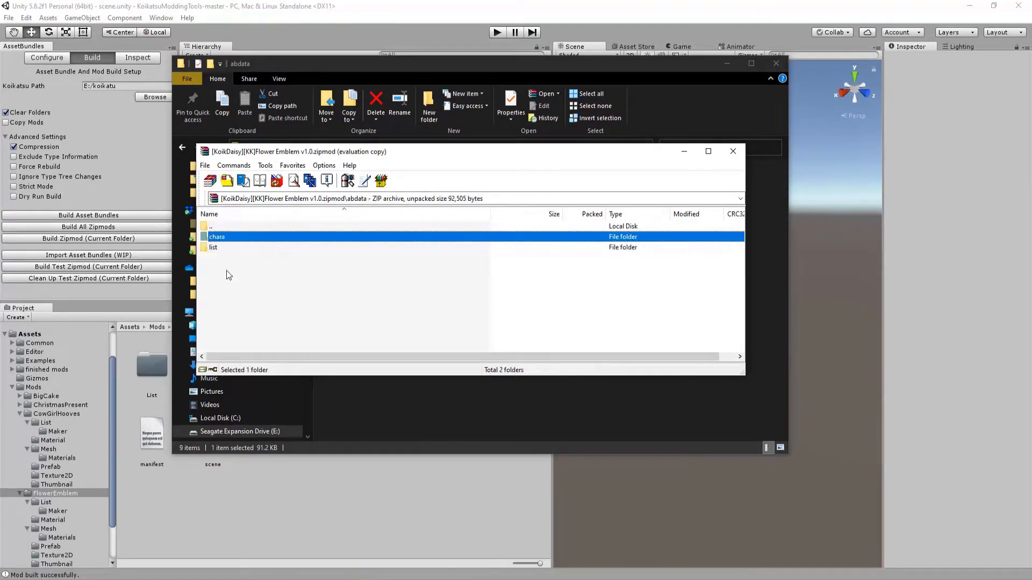
# - Examine the zipmod's list folder down to its list bundle, recheck chara\koikdaisy and close the archive
pyautogui.doubleClick(213, 248)
pyautogui.doubleClick(213, 238)
pyautogui.doubleClick(213, 237)
pyautogui.click(262, 240)
pyautogui.click(240, 259)
pyautogui.press('BackSpace')
pyautogui.press('BackSpace')
pyautogui.press('BackSpace')
pyautogui.doubleClick(240, 238)
pyautogui.doubleClick(240, 237)
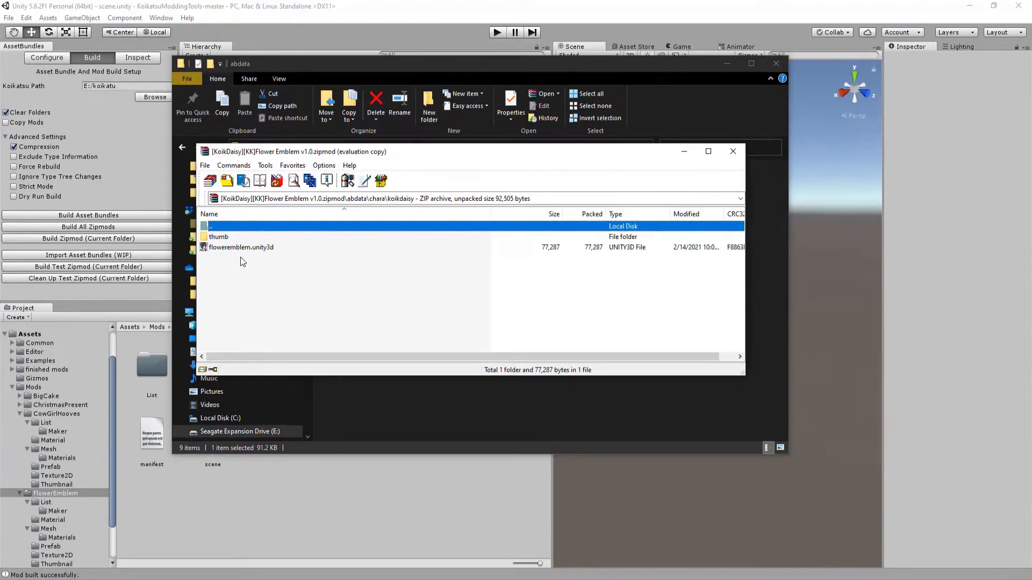
pyautogui.click(733, 151)
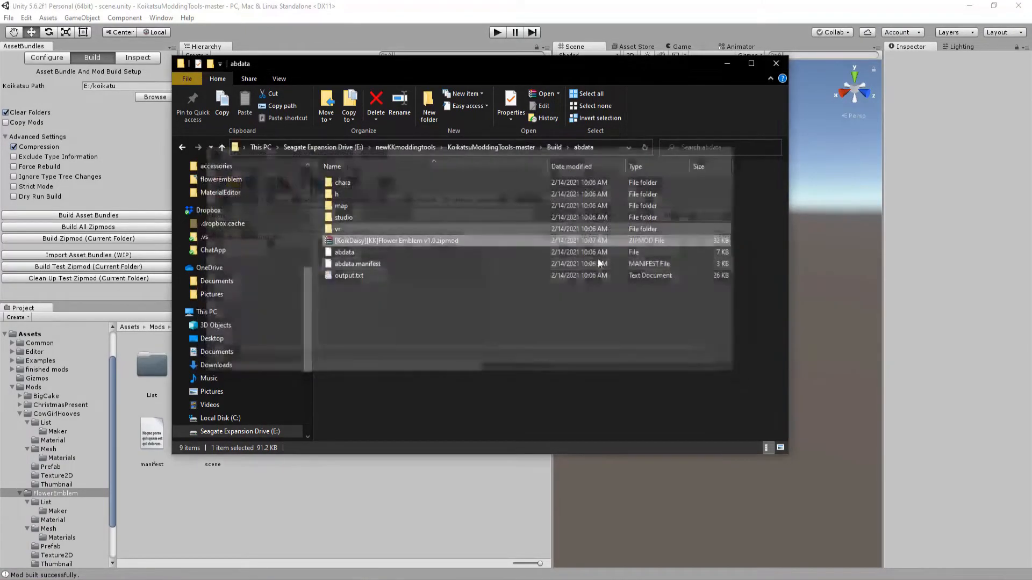
# - Copy the Flower Emblem zipmod into the koikatu\mods\KoikDaisy\accessories folder
pyautogui.click(421, 295)
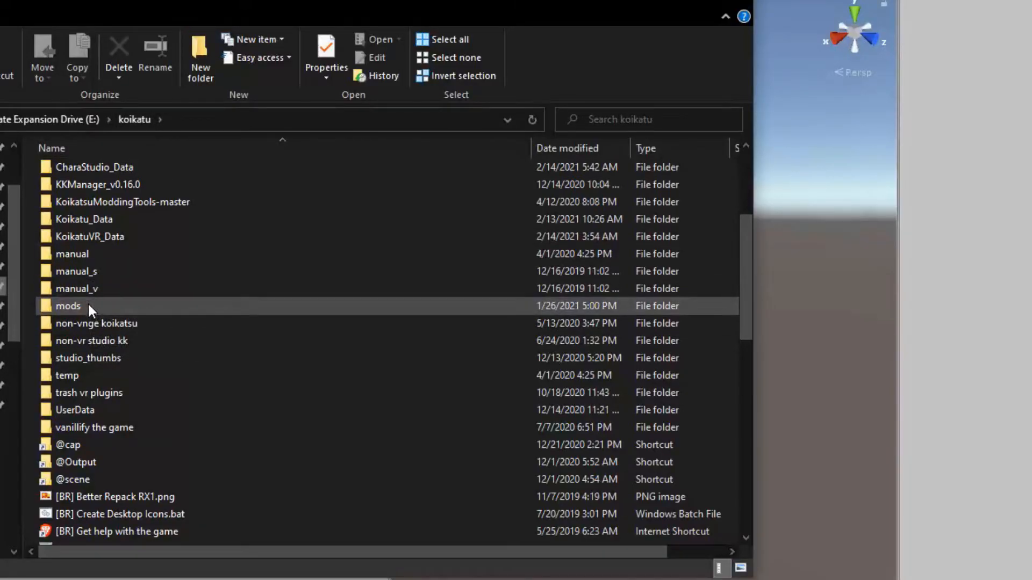
pyautogui.doubleClick(88, 302)
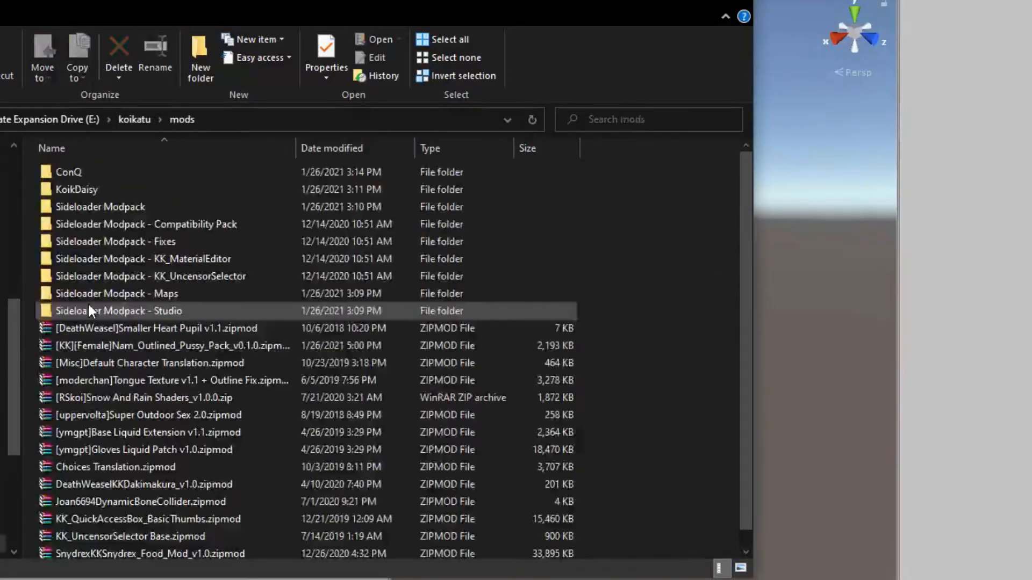
pyautogui.scroll(-1, 204, 365)
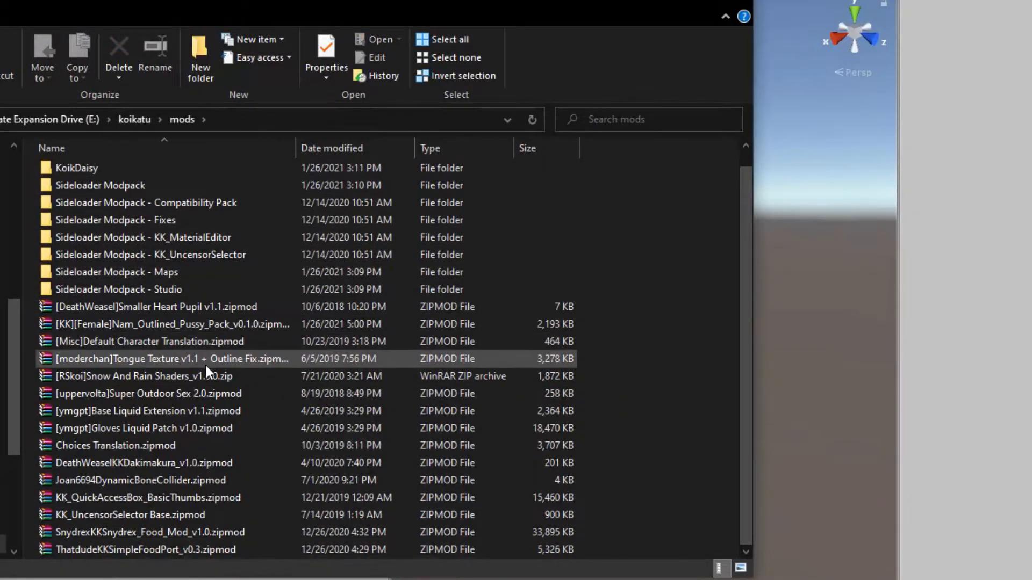
pyautogui.scroll(1, 131, 457)
pyautogui.doubleClick(124, 187)
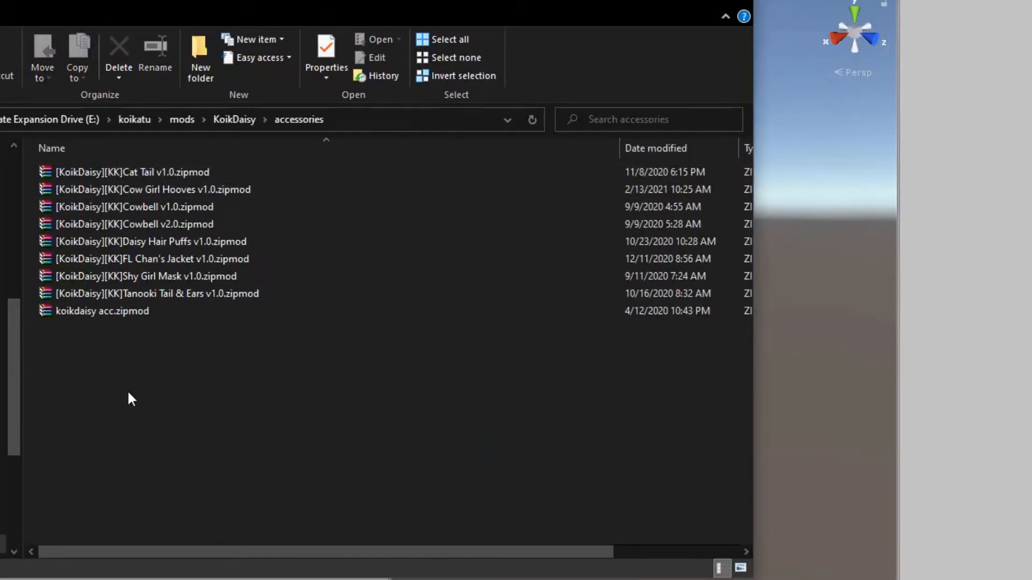
pyautogui.hotkey('ctrl', 'v')
pyautogui.click(301, 408)
pyautogui.click(175, 277)
pyautogui.moveTo(224, 424); pyautogui.dragTo(273, 426)
# - Launch Koikatu.exe and, in the female maker, give accessory Slot 01 the Torso type Flower Emblem
pyautogui.hotkey('alt', 'Tab')
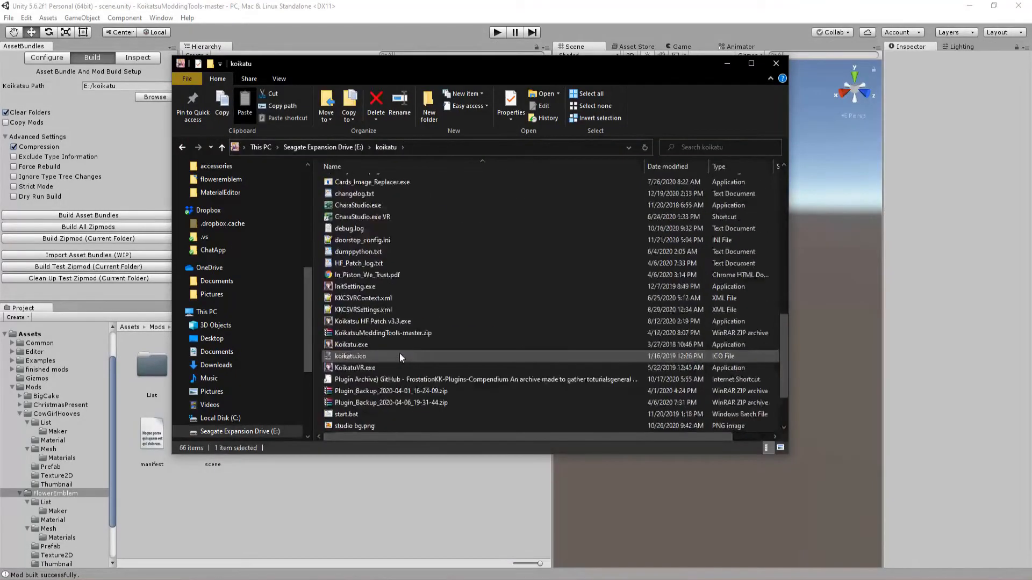
pyautogui.doubleClick(380, 348)
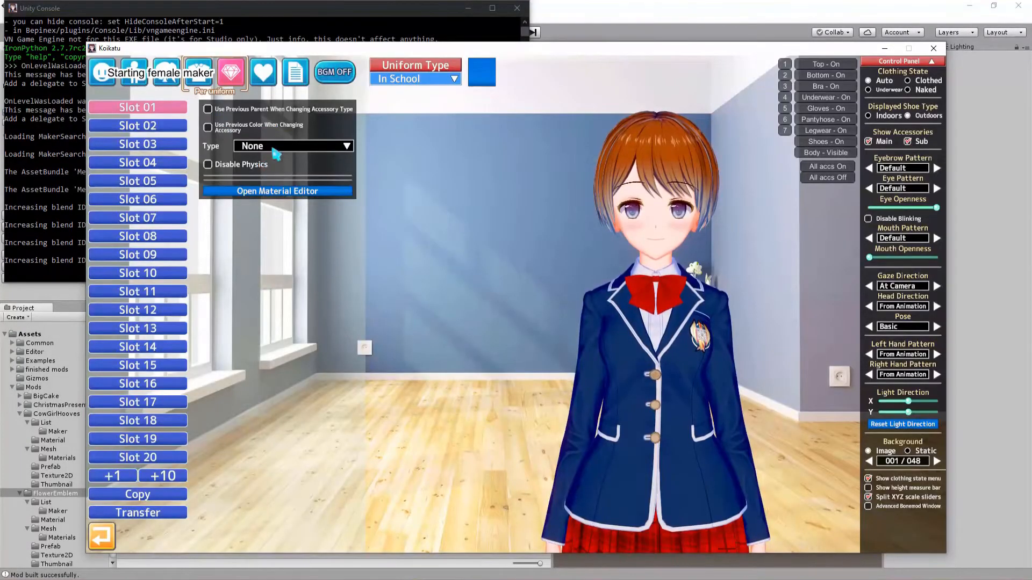
pyautogui.click(287, 147)
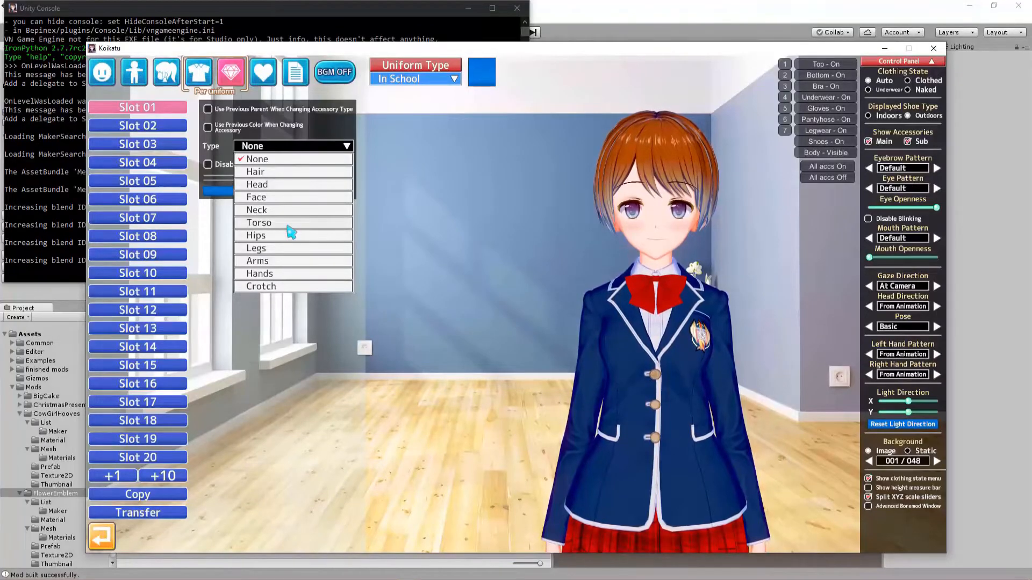
pyautogui.click(293, 223)
pyautogui.moveTo(546, 156); pyautogui.dragTo(552, 219)
pyautogui.scroll(-5, 475, 252)
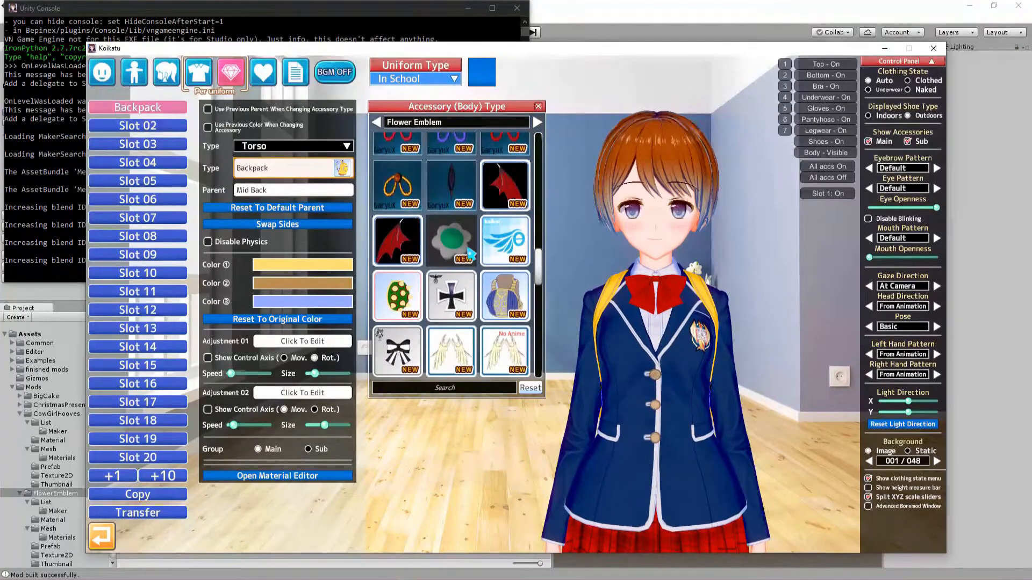
pyautogui.click(470, 254)
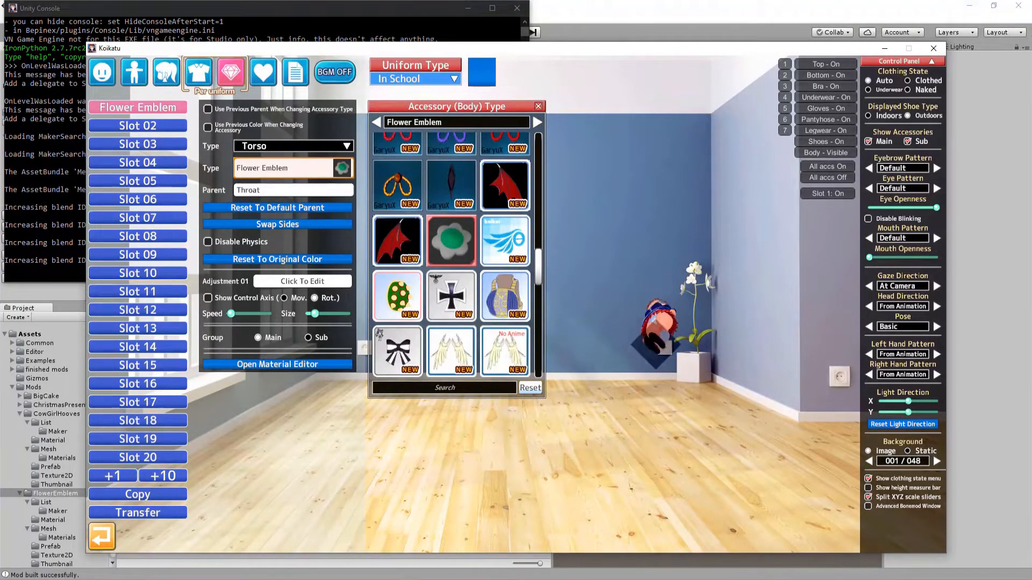
# - Show the emblem's control axis in movement mode and examine the emblem's size and placement on the character
pyautogui.moveTo(655, 304); pyautogui.dragTo(655, 409)
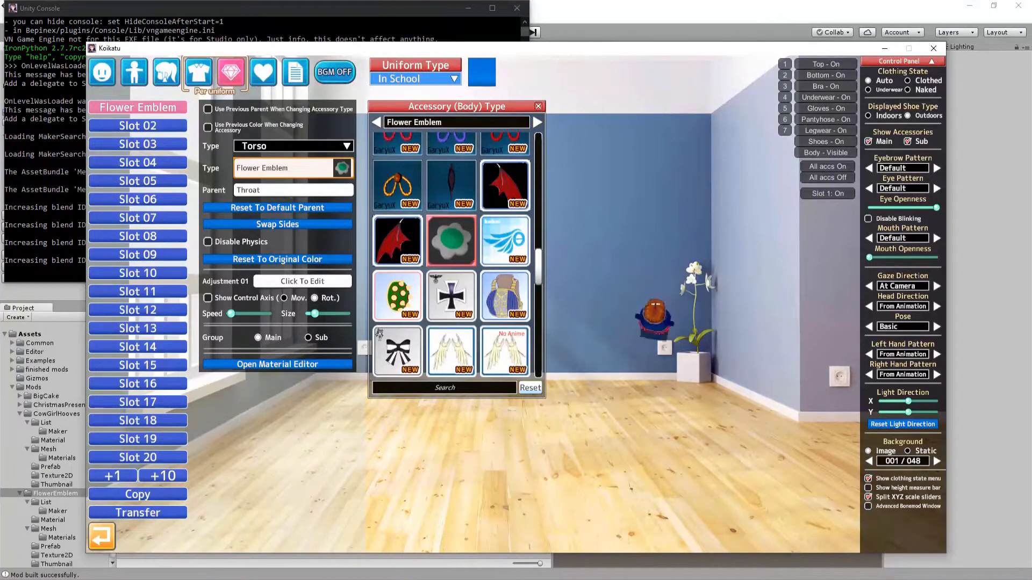
pyautogui.scroll(5, 655, 304)
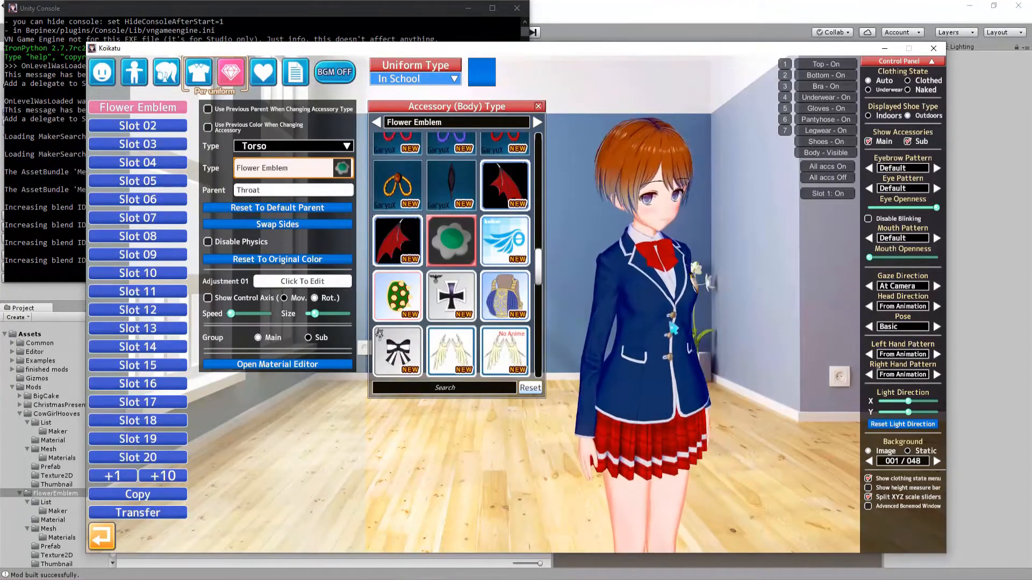
pyautogui.click(208, 297)
pyautogui.click(284, 299)
pyautogui.moveTo(698, 323); pyautogui.dragTo(793, 322, button='right')
pyautogui.moveTo(698, 322); pyautogui.dragTo(763, 322)
pyautogui.moveTo(763, 322); pyautogui.dragTo(752, 344, button='right')
pyautogui.moveTo(752, 344); pyautogui.dragTo(746, 350)
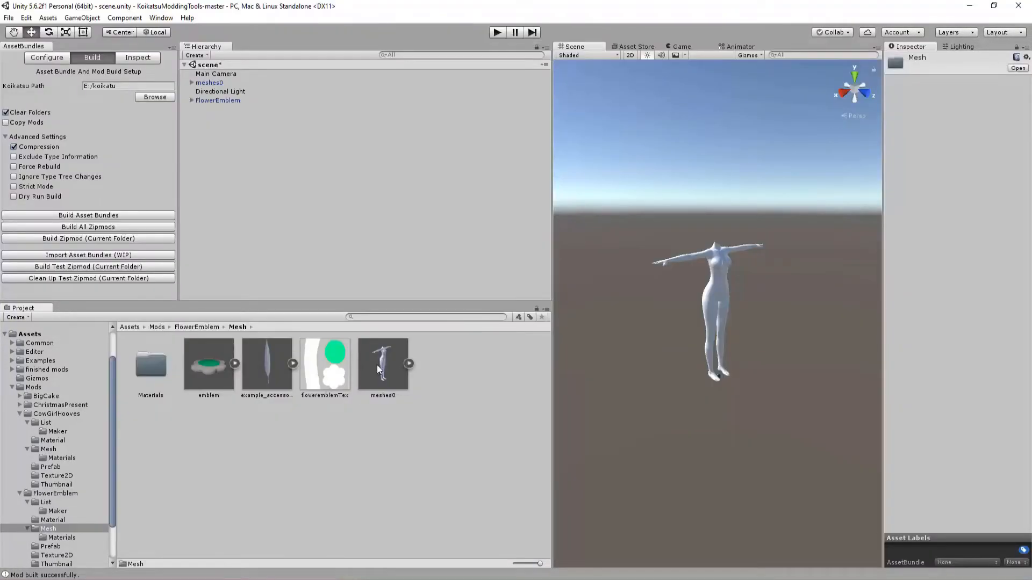
# - In Unity, set the meshes0 body model's import Scale Factor to 100, apply it and select meshes0 in the scene
pyautogui.click(377, 365)
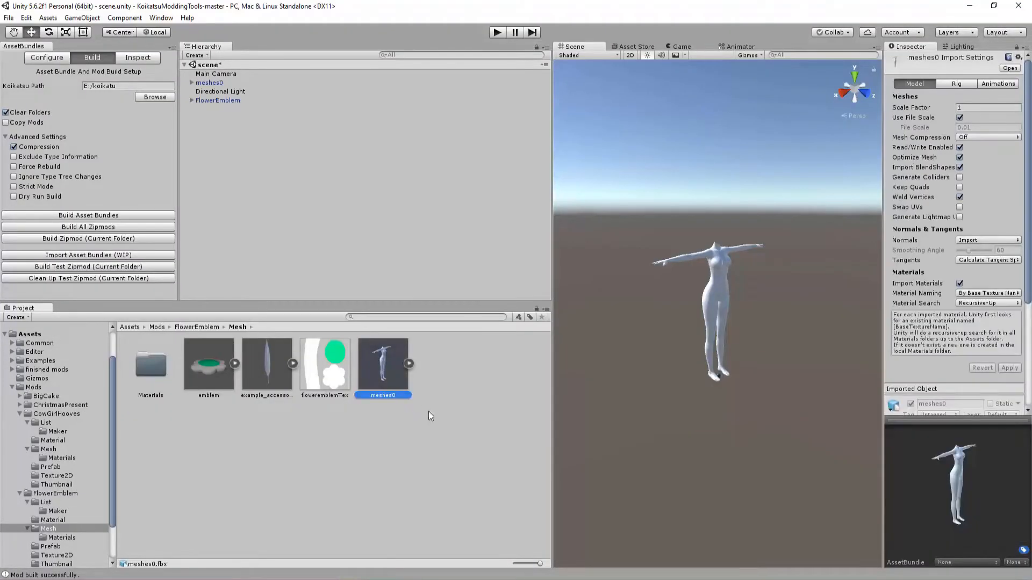
pyautogui.click(970, 107)
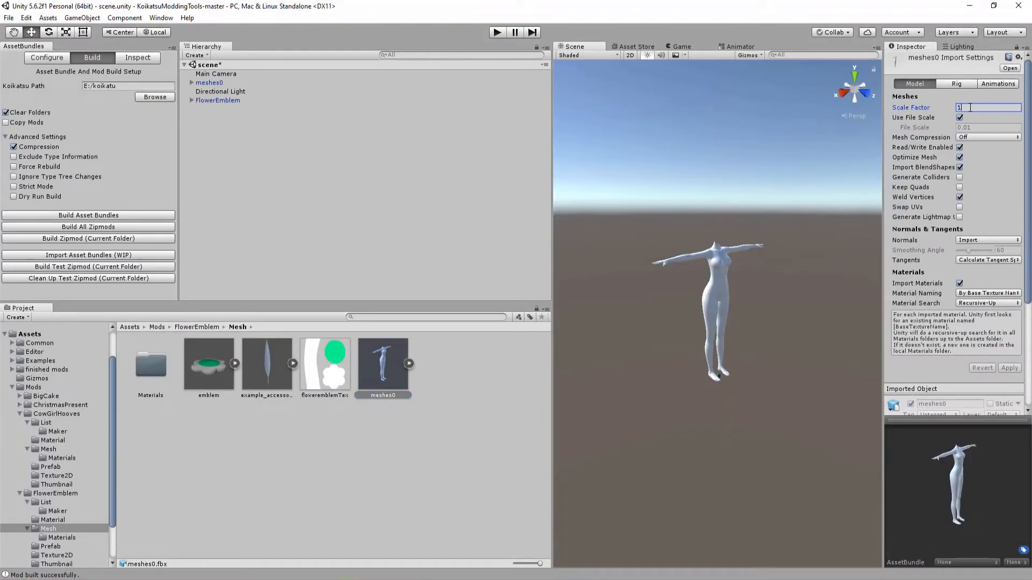
pyautogui.write('00')
pyautogui.click(1009, 369)
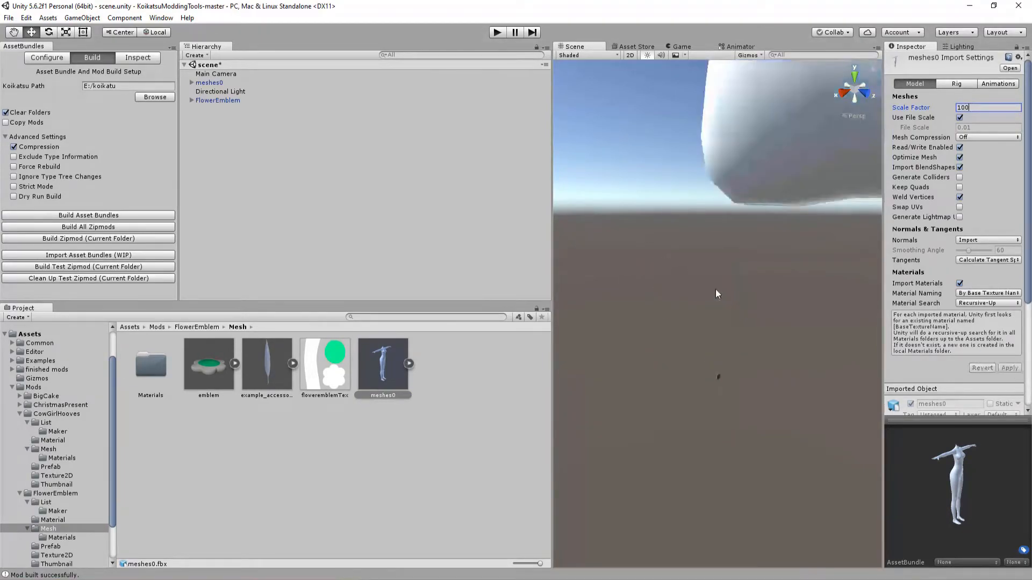
pyautogui.click(414, 323)
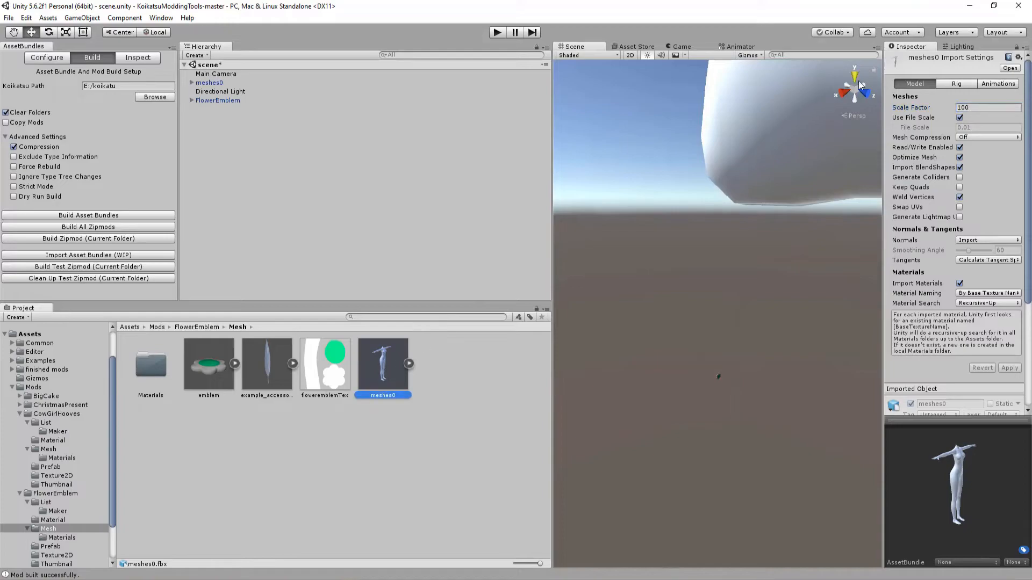
pyautogui.click(211, 83)
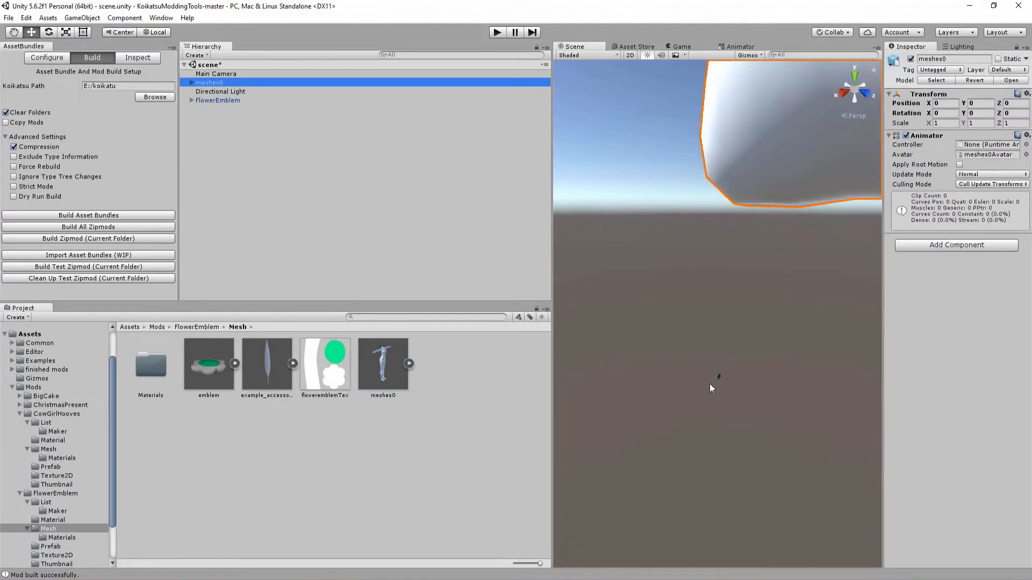
# - Increase the emblem model's import Scale Factor to suit the enlarged body, apply it and check both in the scene
pyautogui.click(211, 368)
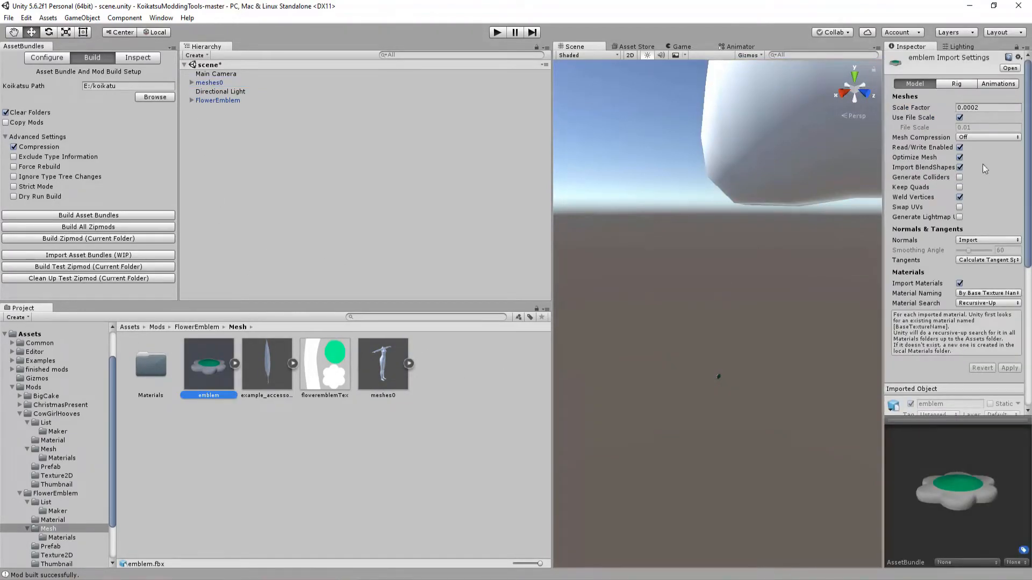
pyautogui.click(971, 106)
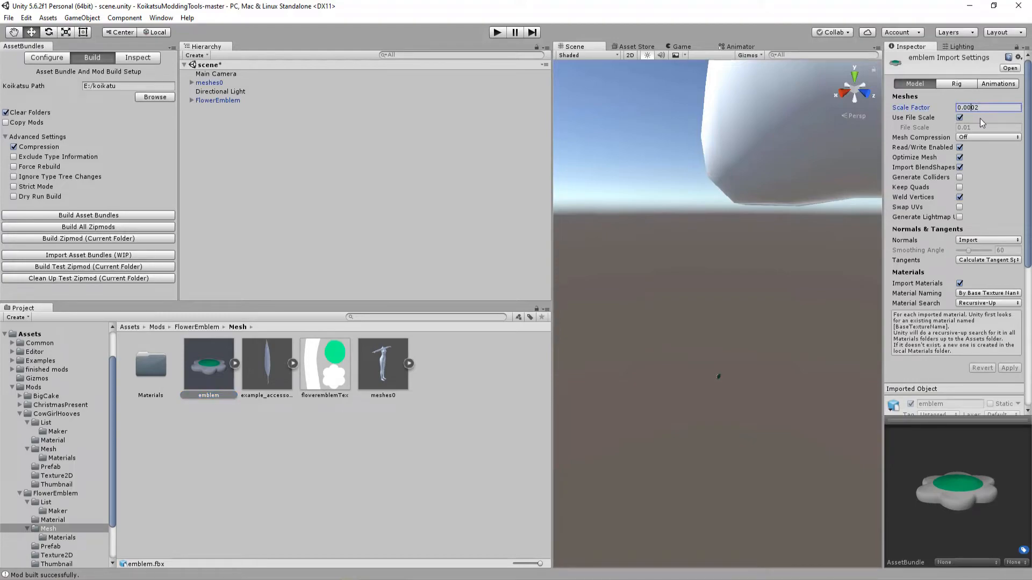
pyautogui.press('BackSpace')
pyautogui.click(1010, 369)
pyautogui.moveTo(722, 257); pyautogui.dragTo(722, 304, button='middle')
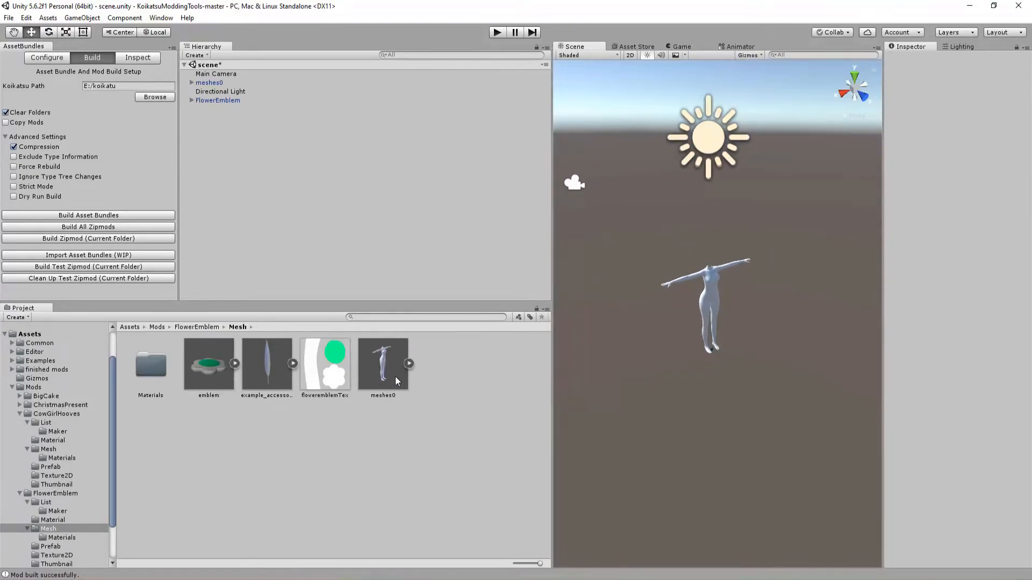
# - Move the rebuilt Flower Emblem zipmod from Build\abdata into KoikDaisy\accessories, replacing the existing file
pyautogui.click(386, 578)
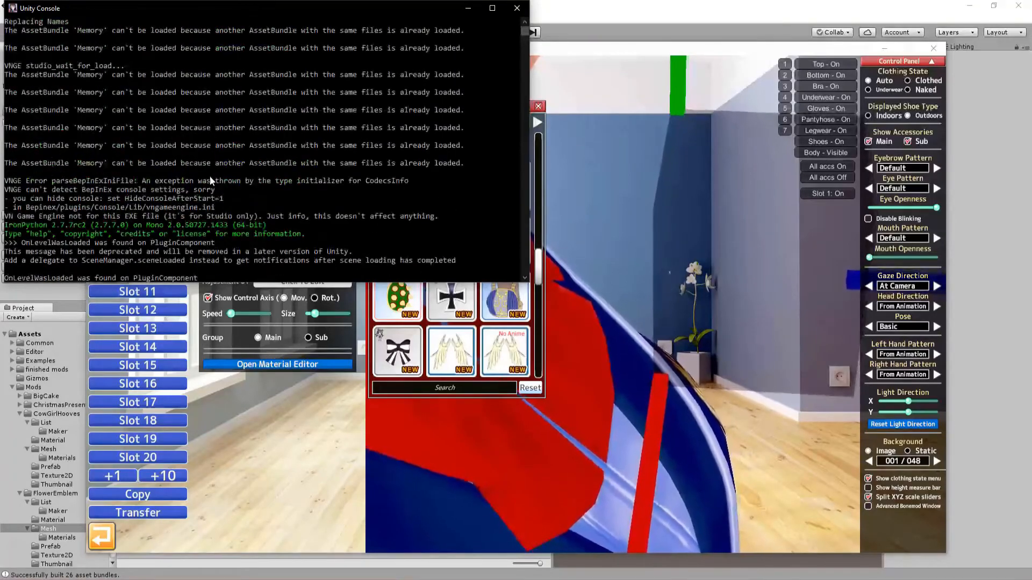
pyautogui.moveTo(121, 11); pyautogui.dragTo(308, 140)
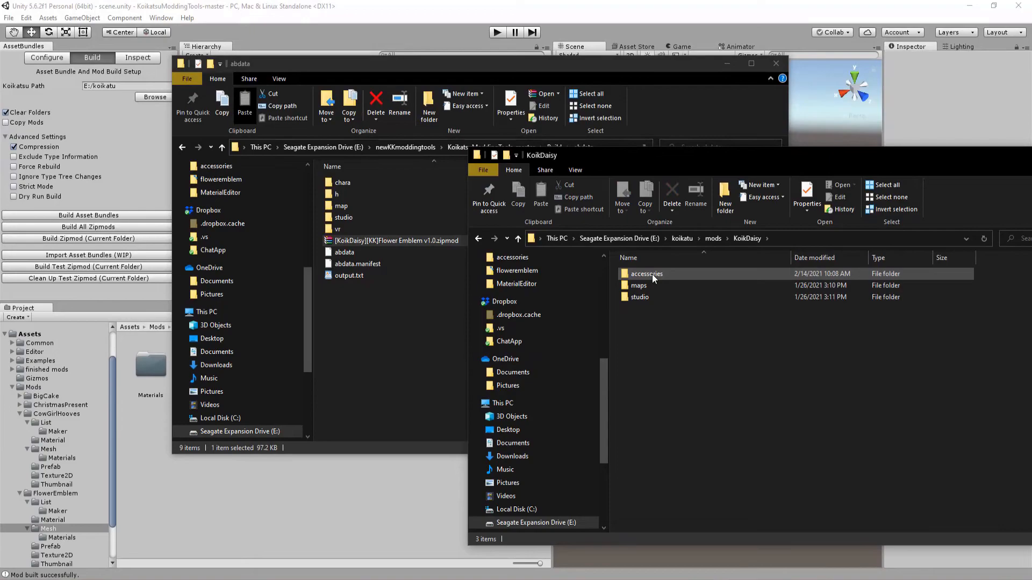
pyautogui.doubleClick(652, 274)
pyautogui.click(352, 240)
pyautogui.moveTo(352, 239); pyautogui.dragTo(711, 405)
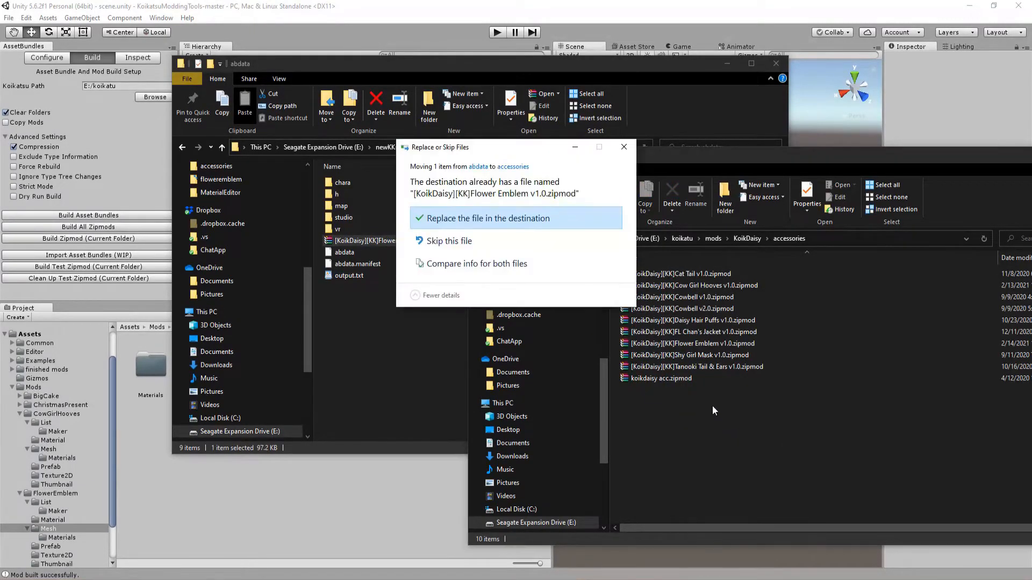
pyautogui.click(486, 221)
# - Relaunch Koikatu from the koikatu folder and open the accessory slots in the female maker
pyautogui.click(675, 239)
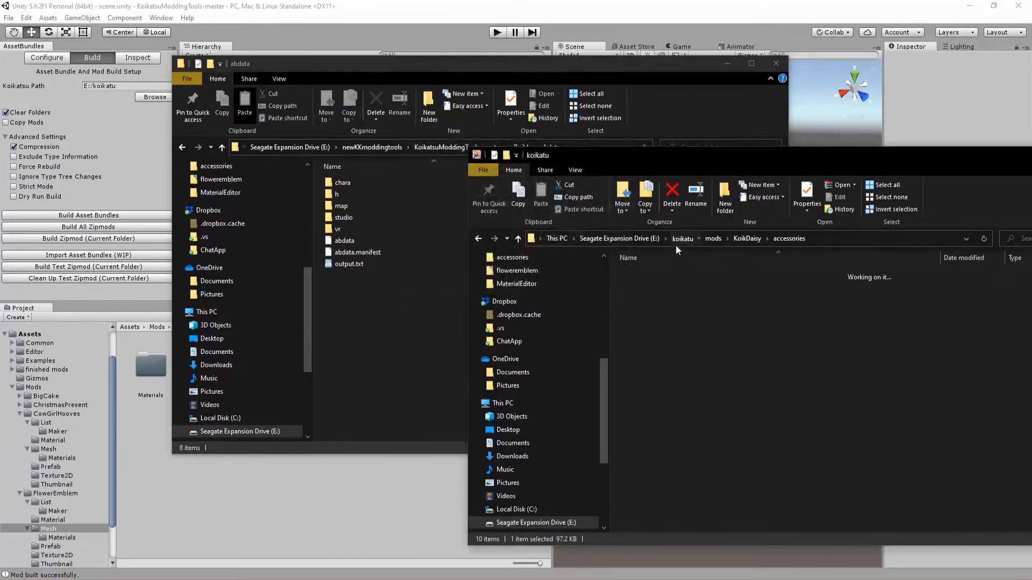
pyautogui.scroll(-5, 698, 421)
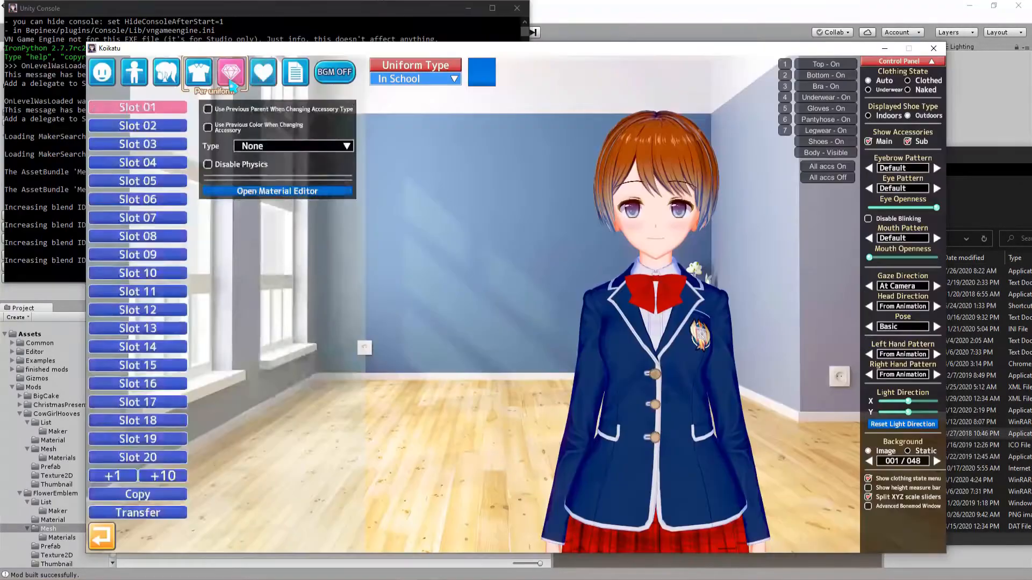
# - Add the Flower Emblem from the Torso accessories to Slot 01
pyautogui.click(293, 146)
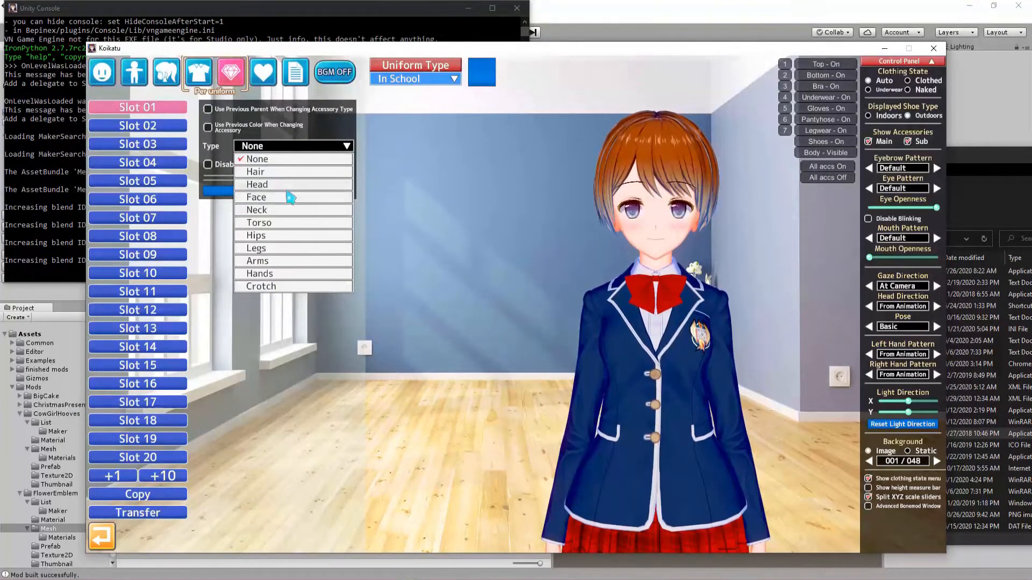
pyautogui.click(268, 222)
pyautogui.scroll(-8, 457, 242)
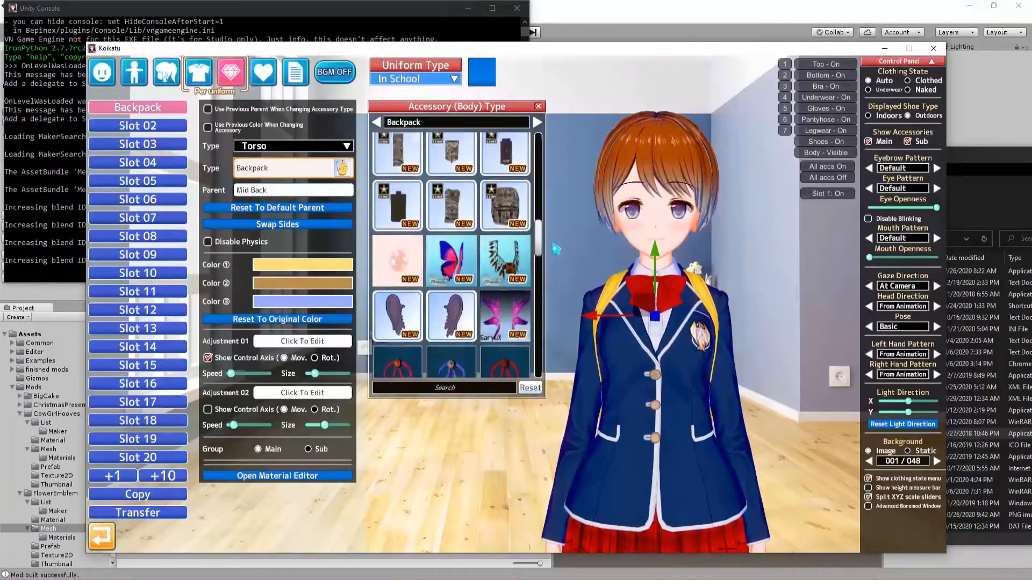
pyautogui.click(463, 245)
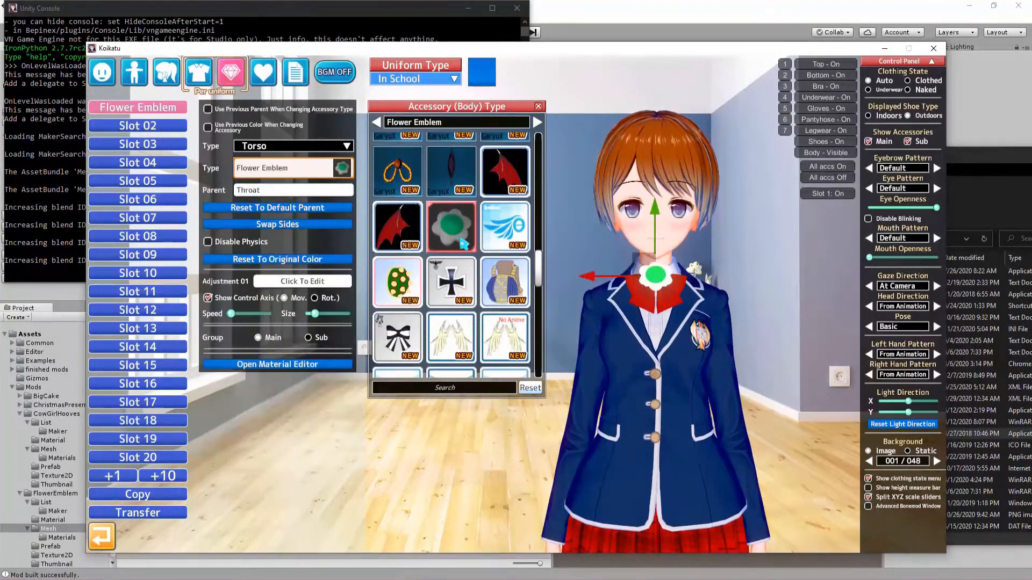
# - Adjust the emblem on the chest to Y location 0.2, Z location 6, X rotation 353 and Z scale 1.1
pyautogui.moveTo(553, 336); pyautogui.dragTo(591, 337)
pyautogui.scroll(5, 645, 304)
pyautogui.moveTo(645, 304); pyautogui.dragTo(610, 309)
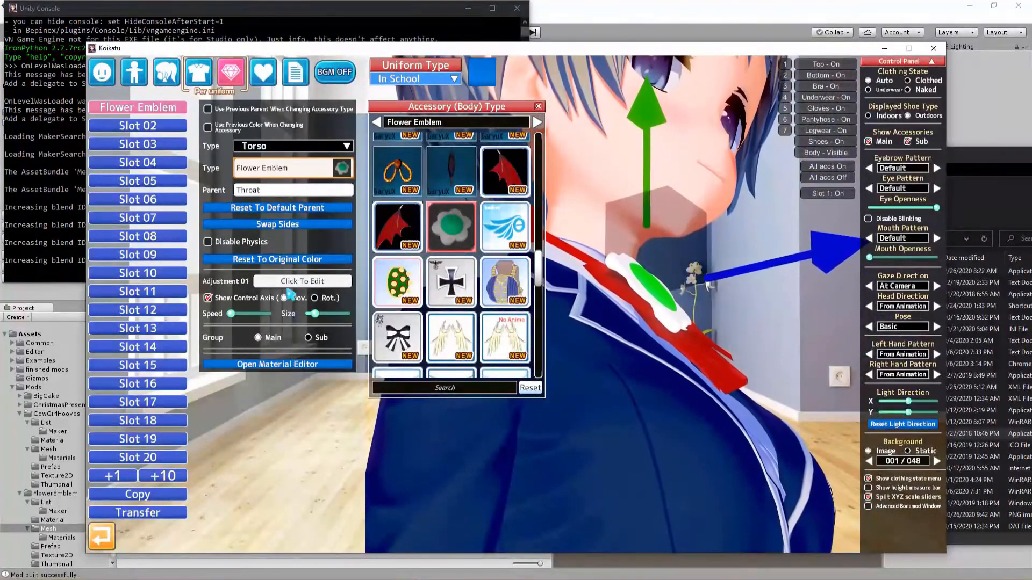
pyautogui.click(303, 281)
pyautogui.moveTo(442, 278); pyautogui.dragTo(430, 278)
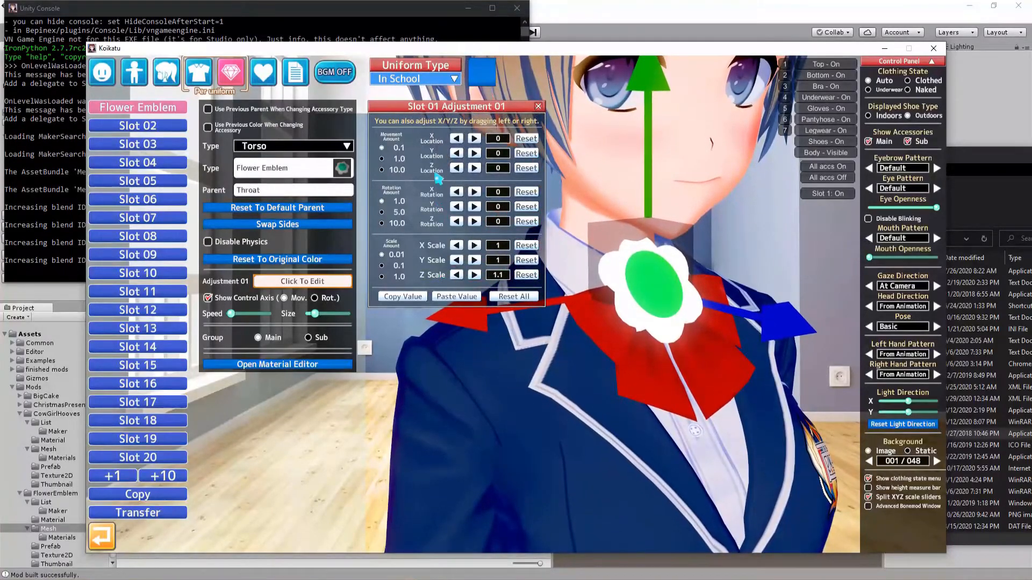
pyautogui.moveTo(435, 173); pyautogui.dragTo(451, 176)
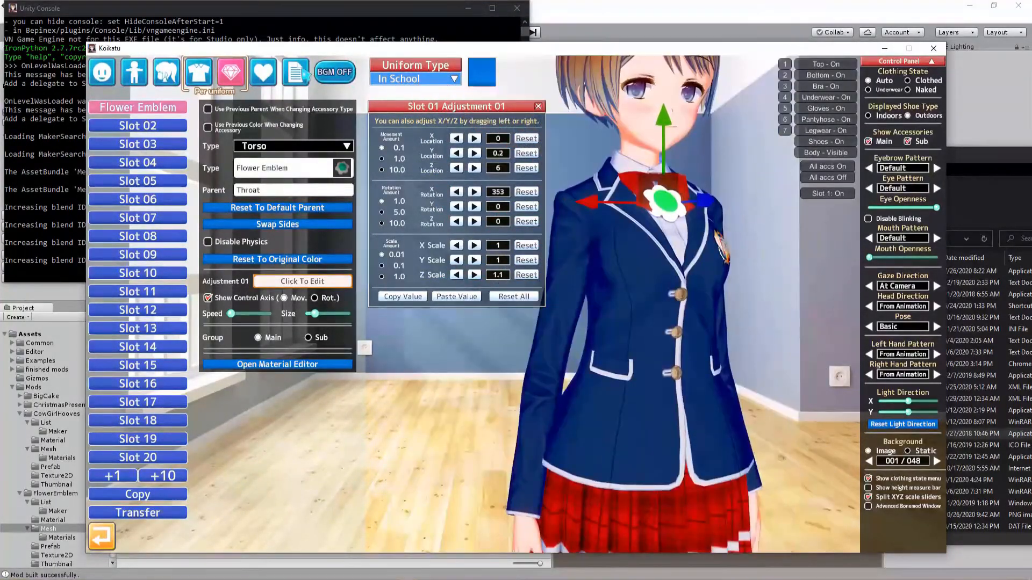
# - Load the saved Daisy character that wears the Flower Emblem and switch her pose to Pose 01
pyautogui.click(299, 72)
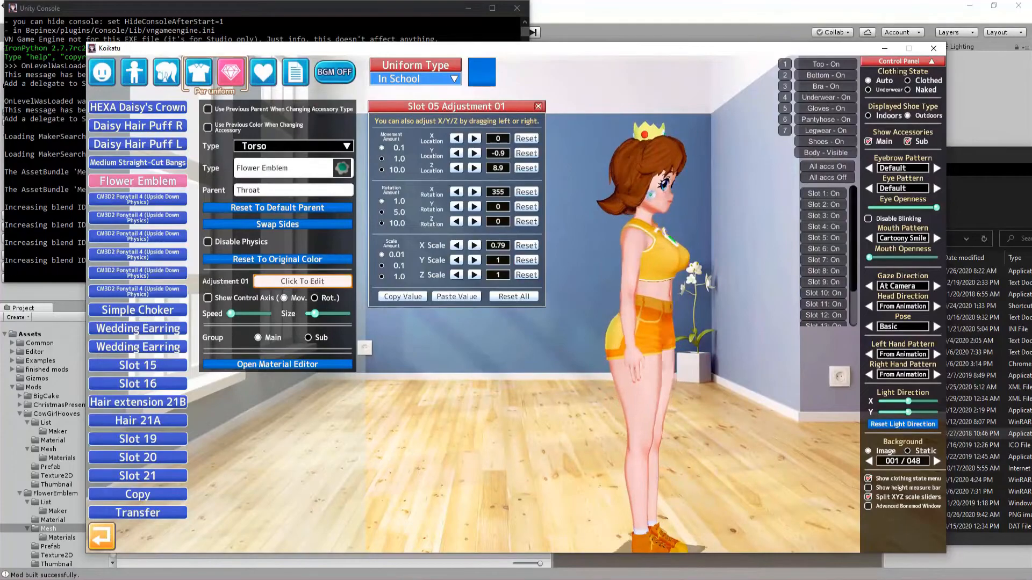
pyautogui.click(936, 327)
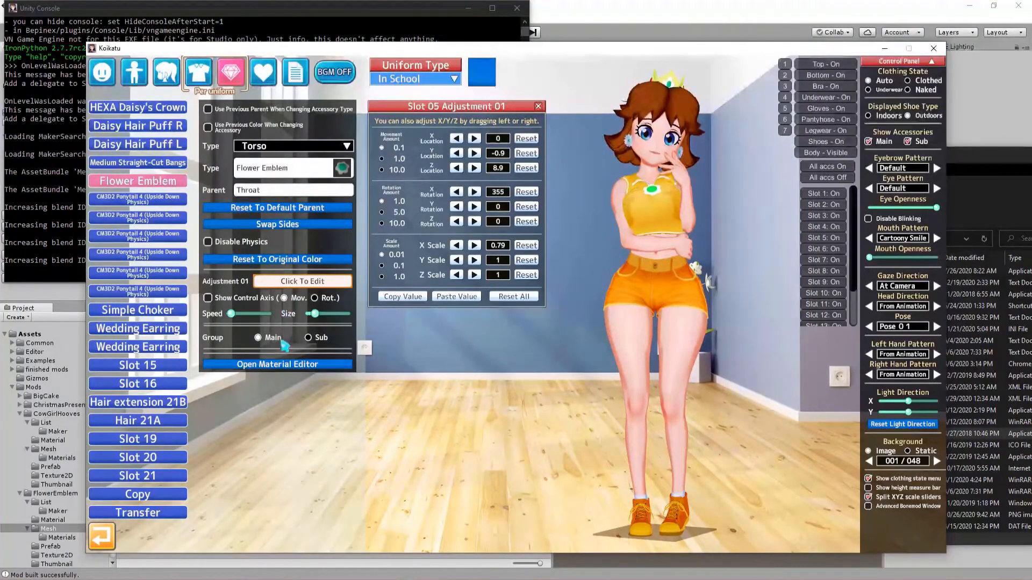
# - Examine the Flower Emblem's texture entries in the Material Editor, then close it
pyautogui.click(272, 365)
pyautogui.scroll(-5, 281, 439)
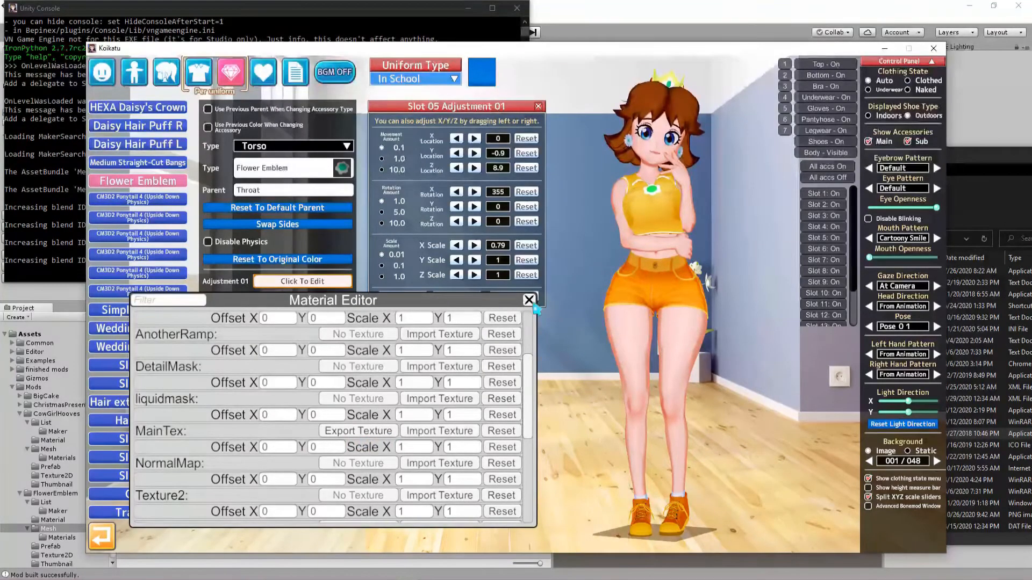
pyautogui.click(529, 300)
# - Compare the color options of Daisy Hair Puff R, HEXA Daisy's Crown and the Simple Choker, and inspect the emblem on the chest
pyautogui.click(153, 127)
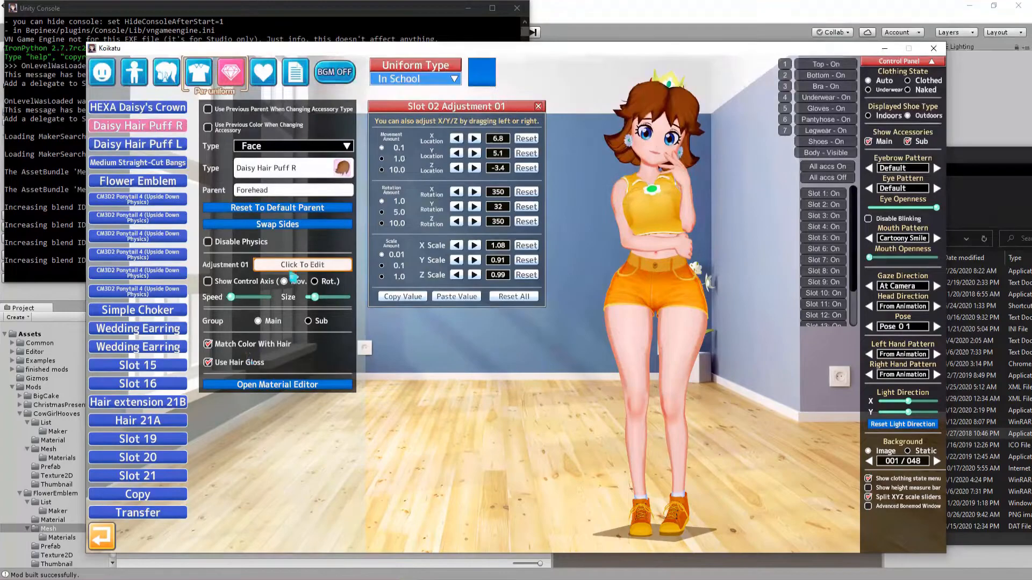
pyautogui.click(139, 108)
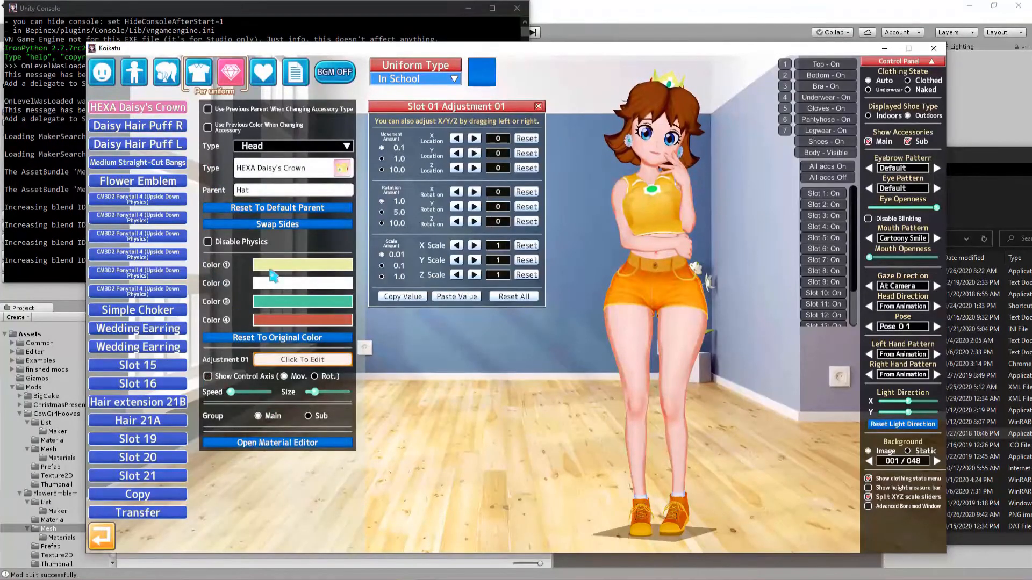
pyautogui.click(274, 265)
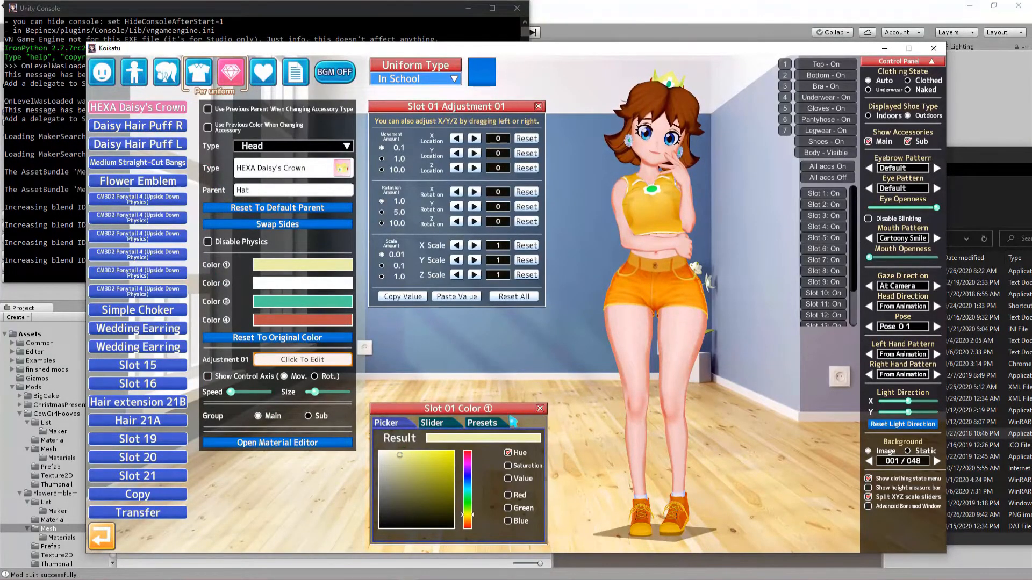
pyautogui.click(262, 270)
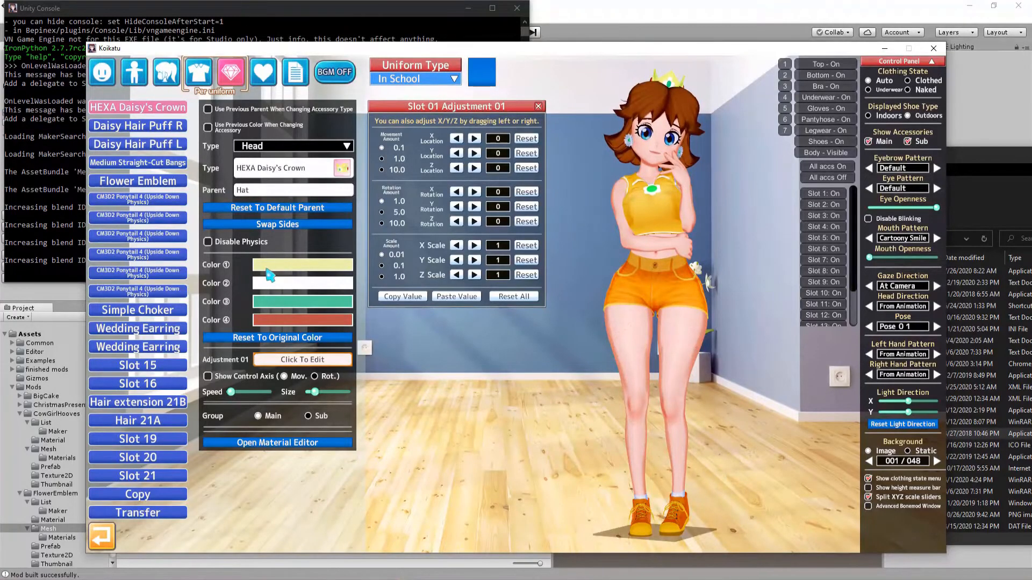
pyautogui.scroll(5, 688, 303)
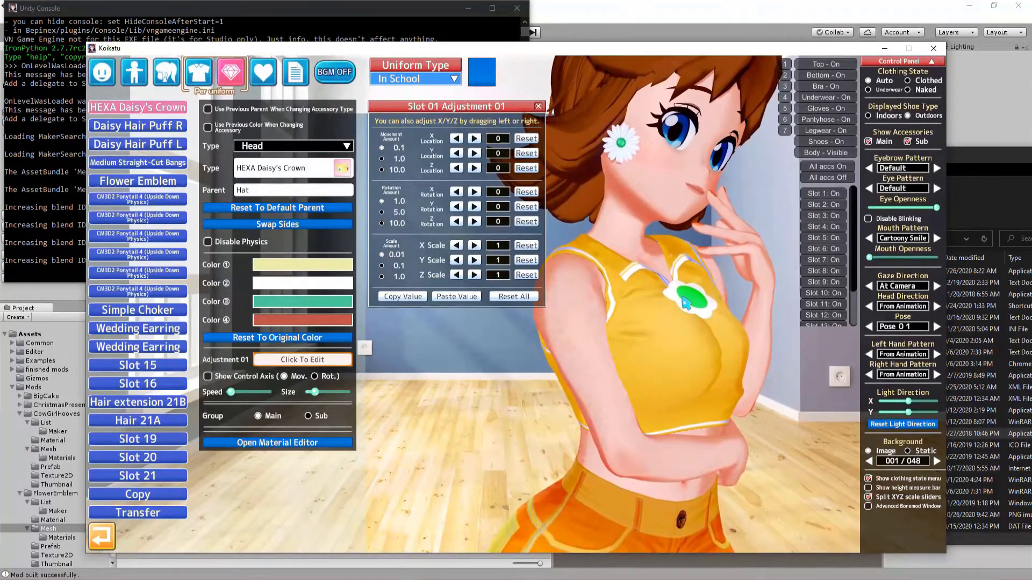
pyautogui.moveTo(684, 297)
pyautogui.mouseDown()
pyautogui.moveTo(661, 297)
pyautogui.moveTo(701, 301)
pyautogui.mouseUp()
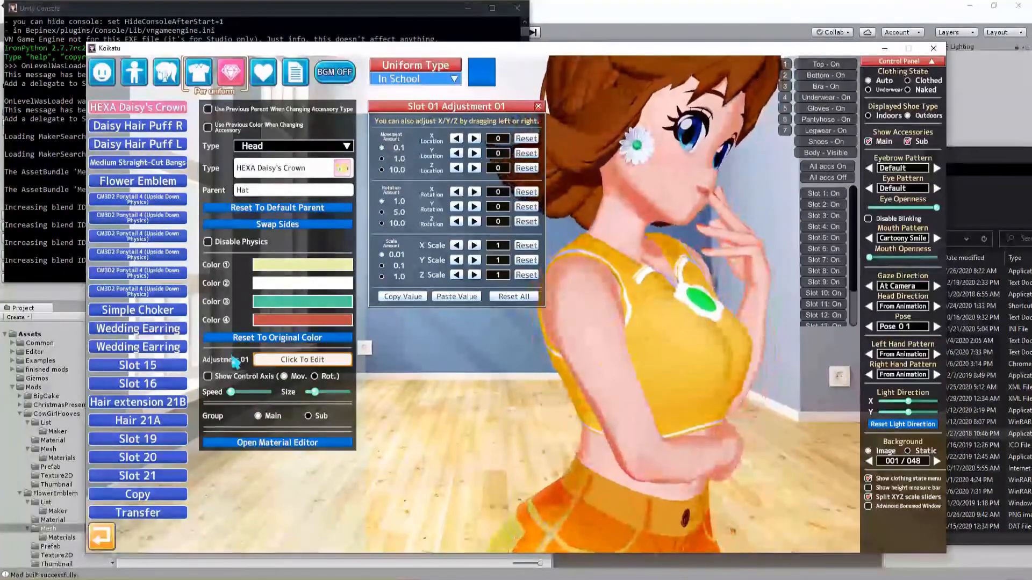
pyautogui.click(143, 311)
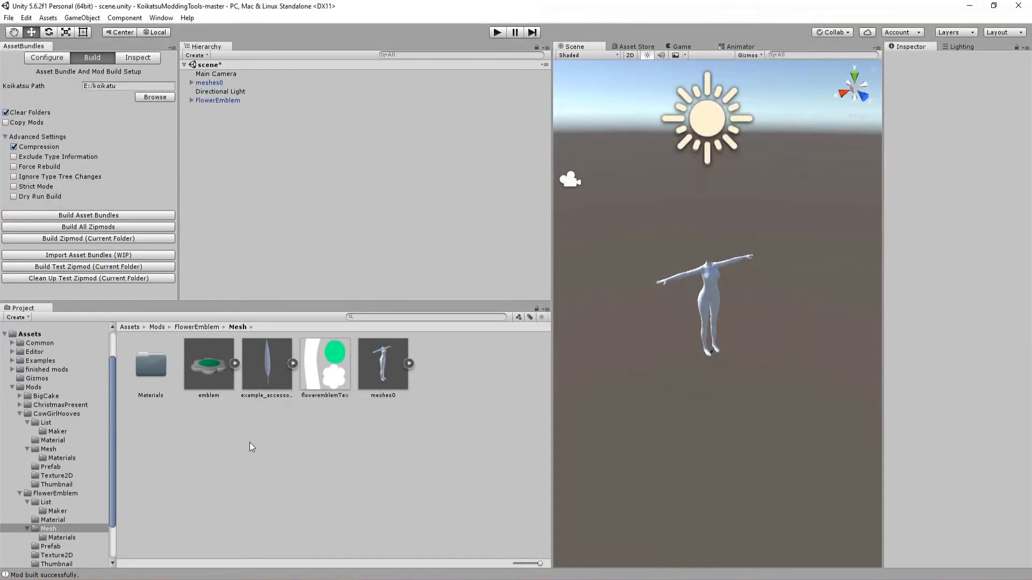
# - In Unity, change the floweremblemTex material's shader to Shader Forge/main_item and review its color properties
pyautogui.doubleClick(160, 364)
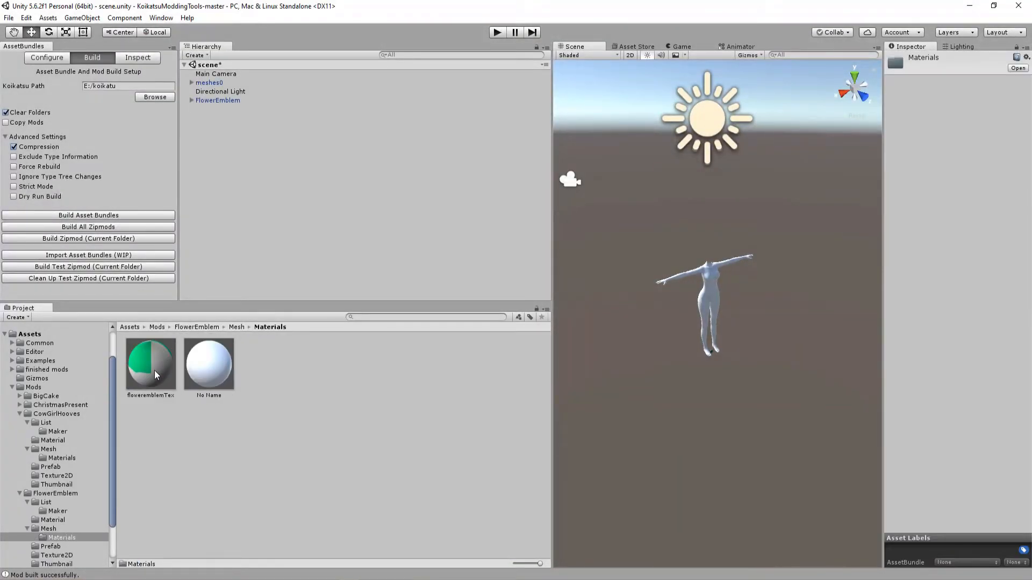
pyautogui.click(155, 374)
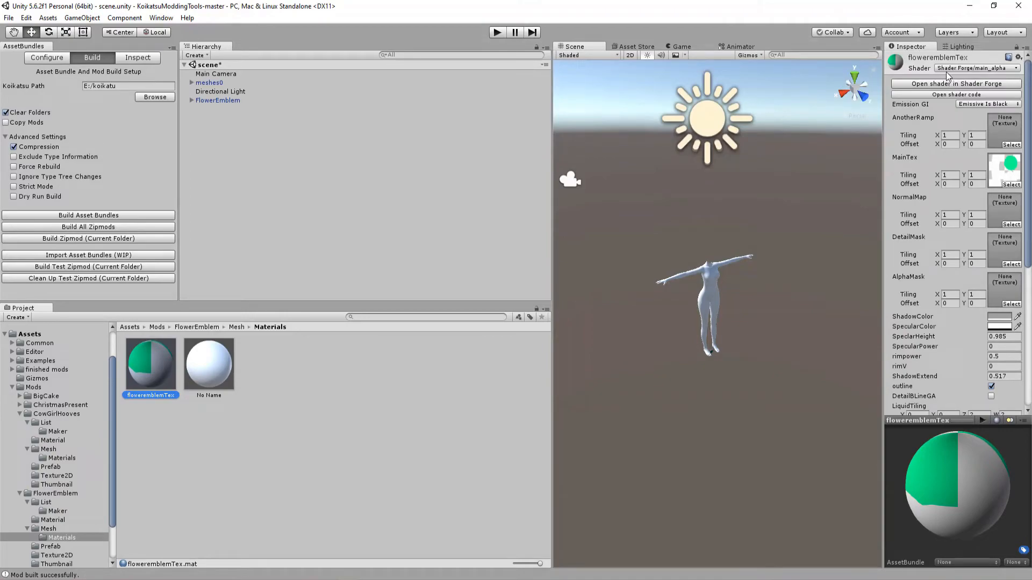
pyautogui.click(946, 69)
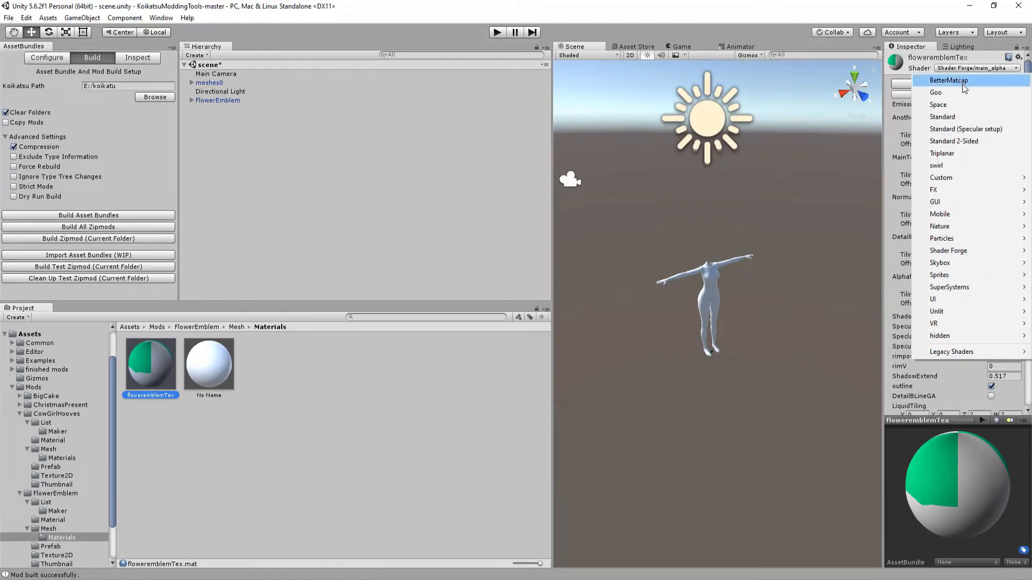
pyautogui.moveTo(948, 250)
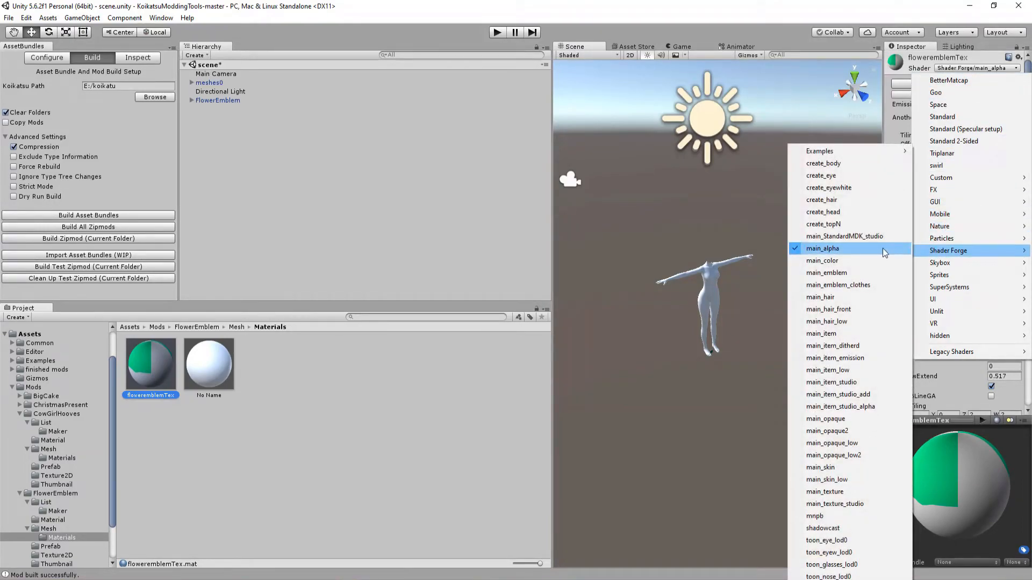
pyautogui.click(813, 333)
pyautogui.scroll(-5, 927, 217)
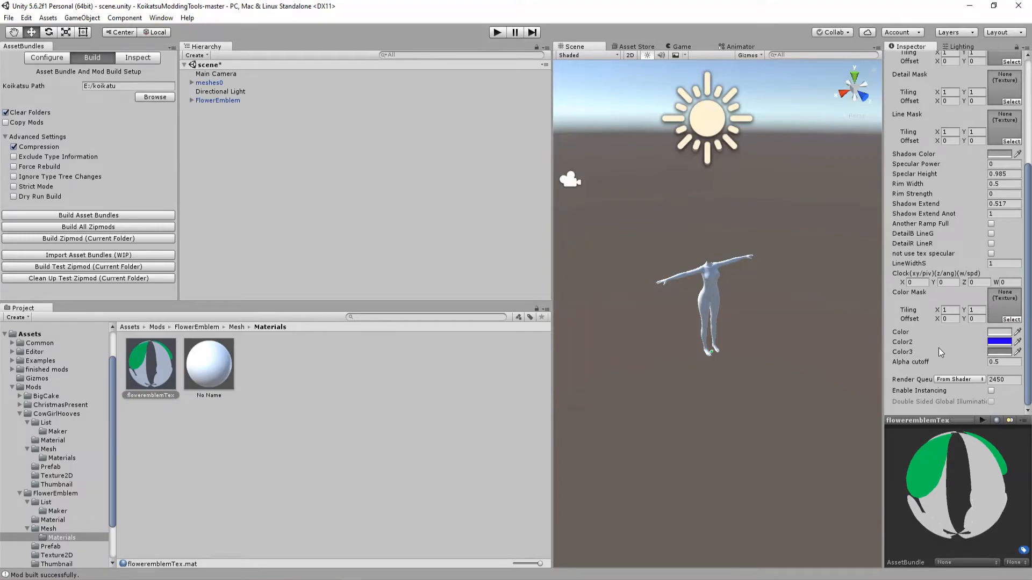
pyautogui.scroll(5, 935, 351)
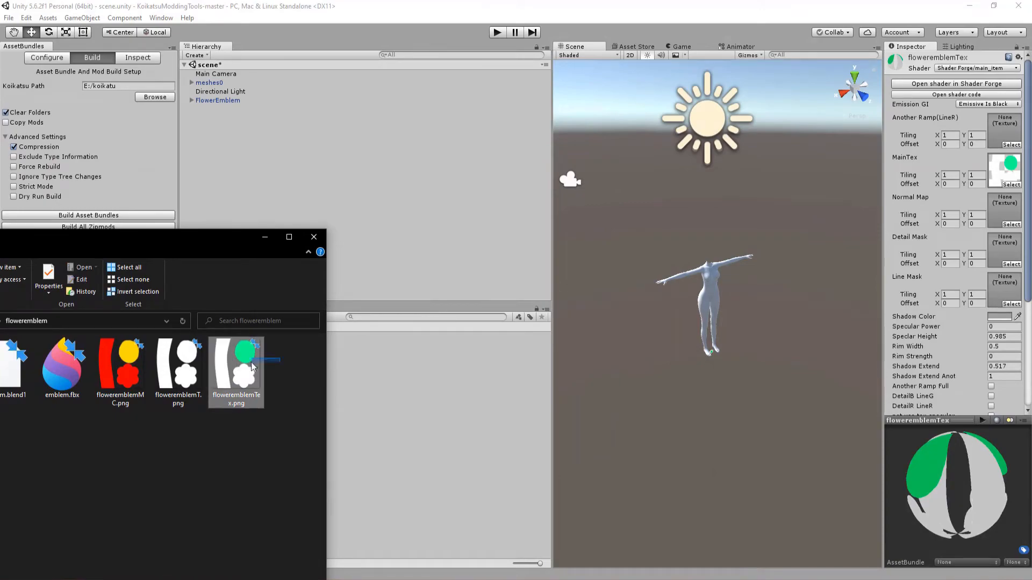
# - Import floweremblemMC.png and floweremblemT.png from the floweremblem folder into the mod's Mesh/Materials folder
pyautogui.moveTo(221, 388); pyautogui.dragTo(235, 388)
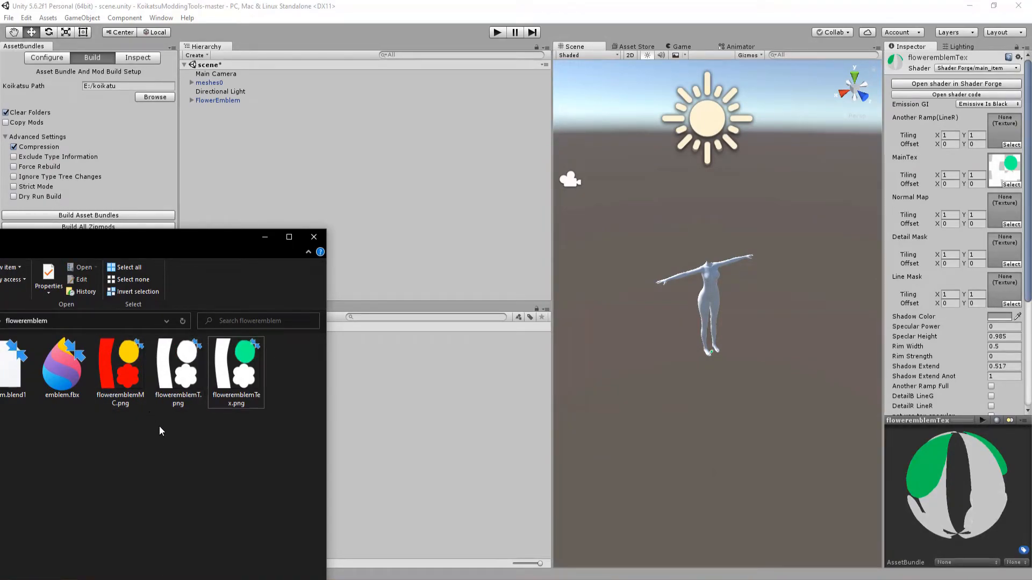
pyautogui.moveTo(159, 430); pyautogui.dragTo(129, 376)
pyautogui.moveTo(178, 371); pyautogui.dragTo(437, 414)
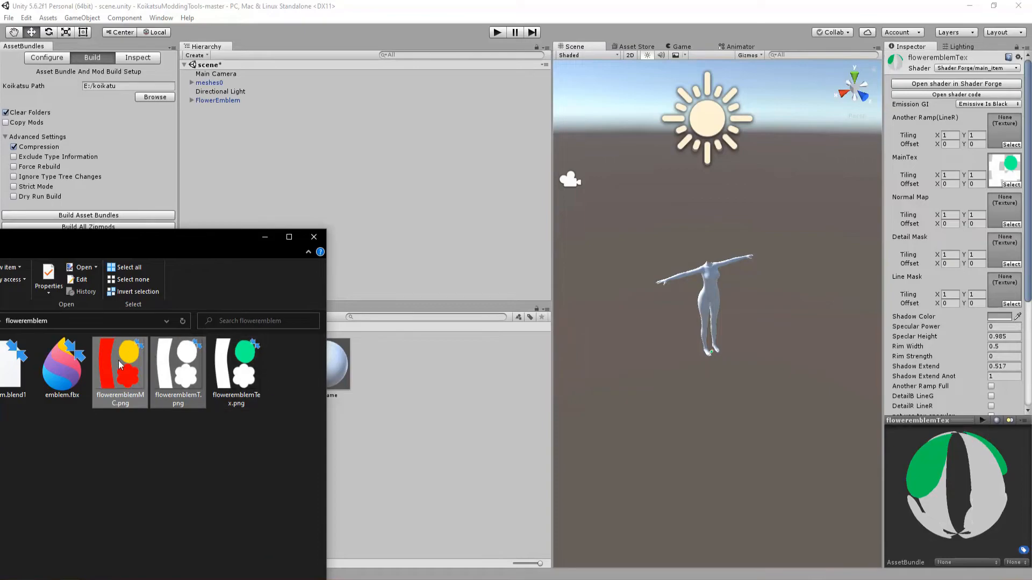
pyautogui.click(418, 444)
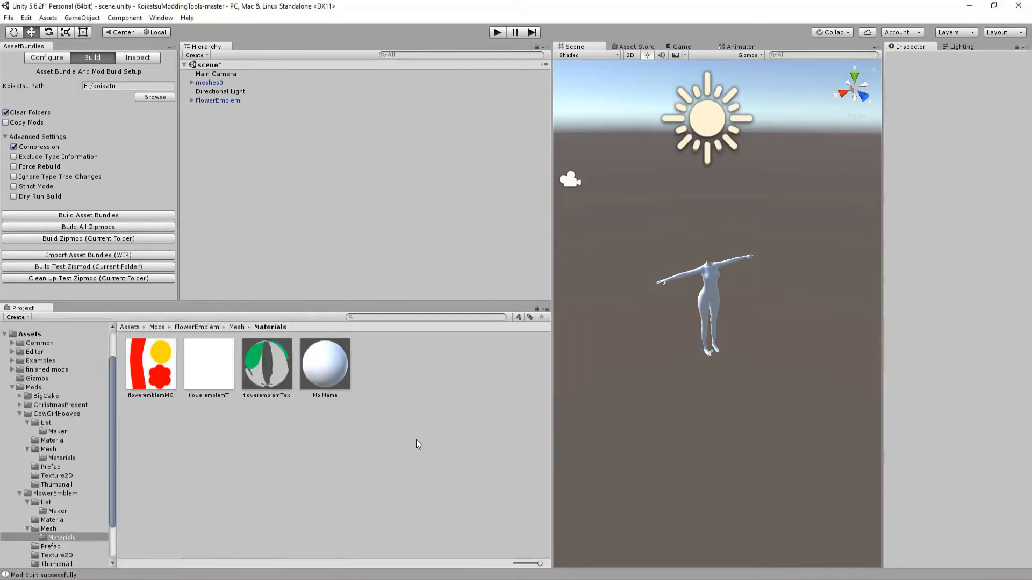
# - Check the floweremblemT texture against the color settings of the Simple Choker and Flower Emblem in Koikatu
pyautogui.click(205, 381)
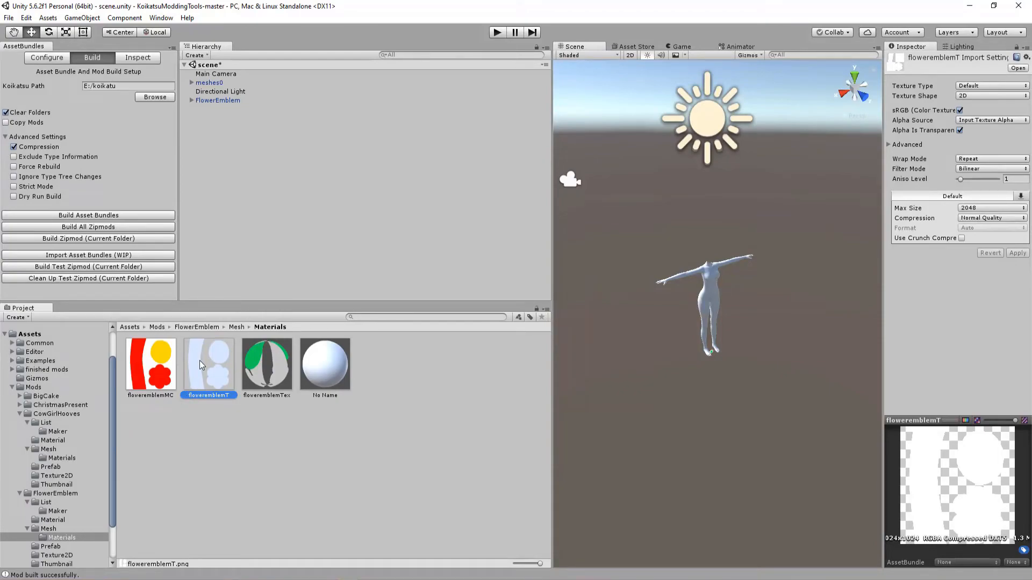
pyautogui.moveTo(409, 579)
pyautogui.click(350, 536)
pyautogui.click(279, 269)
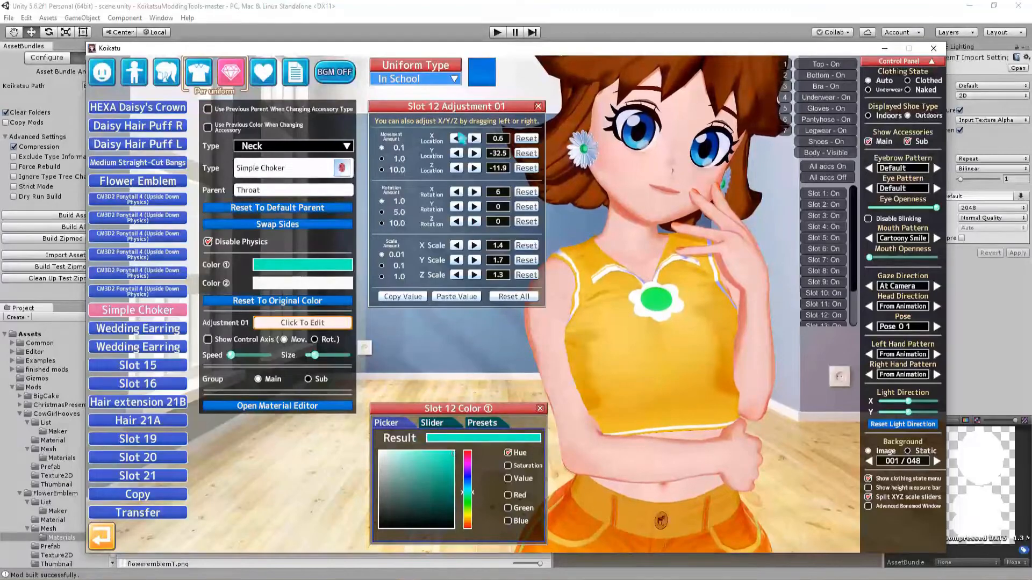
pyautogui.click(431, 3)
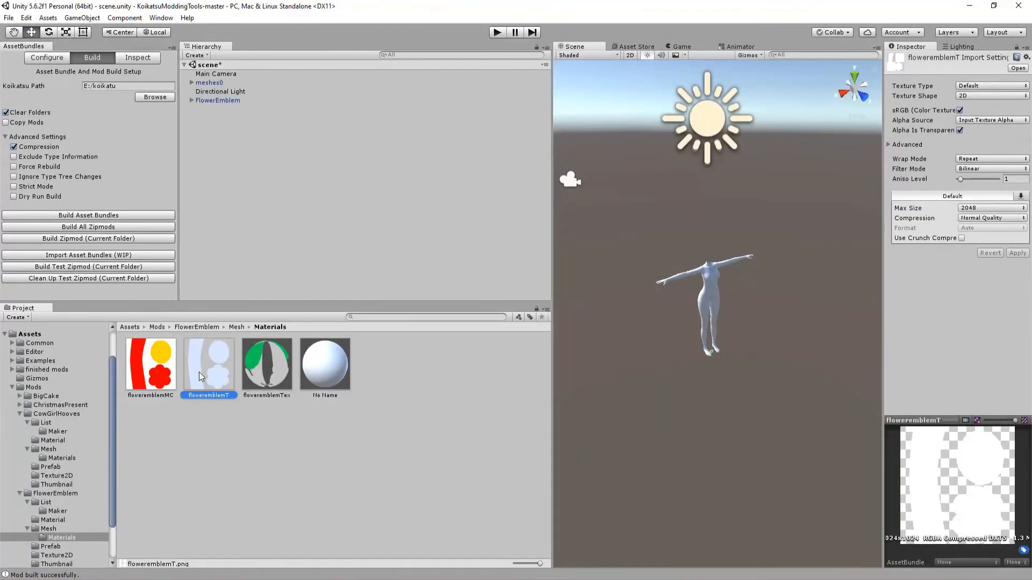
pyautogui.hotkey('alt', 'Tab')
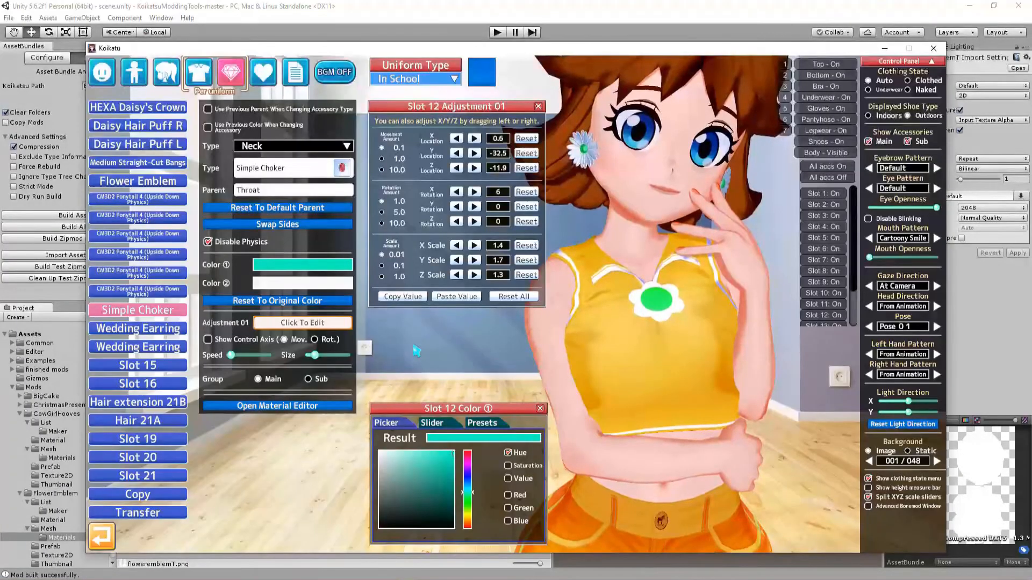
pyautogui.click(137, 181)
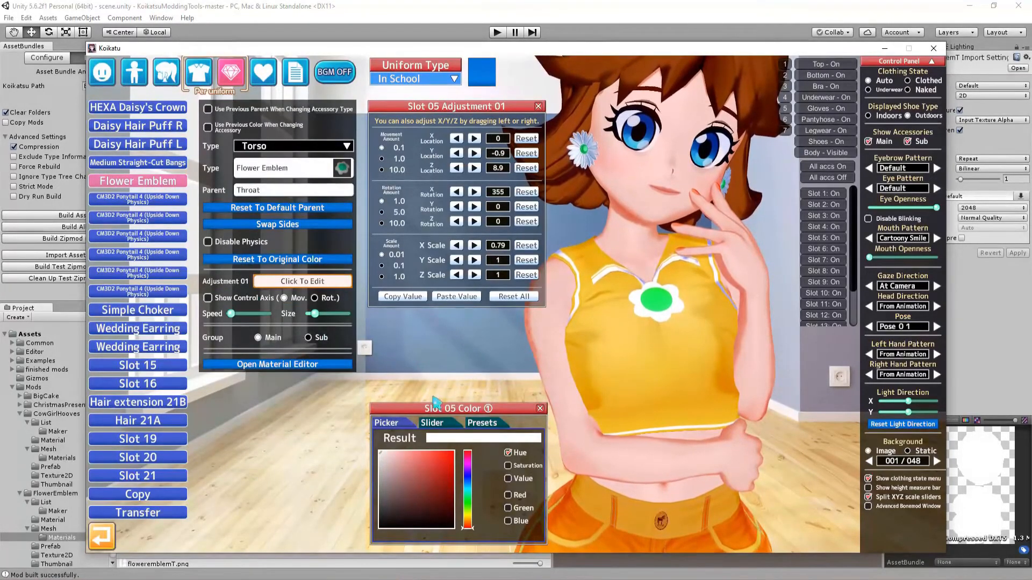
pyautogui.hotkey('alt', 'Tab')
# - Assign the floweremblemT texture as the floweremblemTex material's MainTex and check the material down to its Color Mask property
pyautogui.click(278, 382)
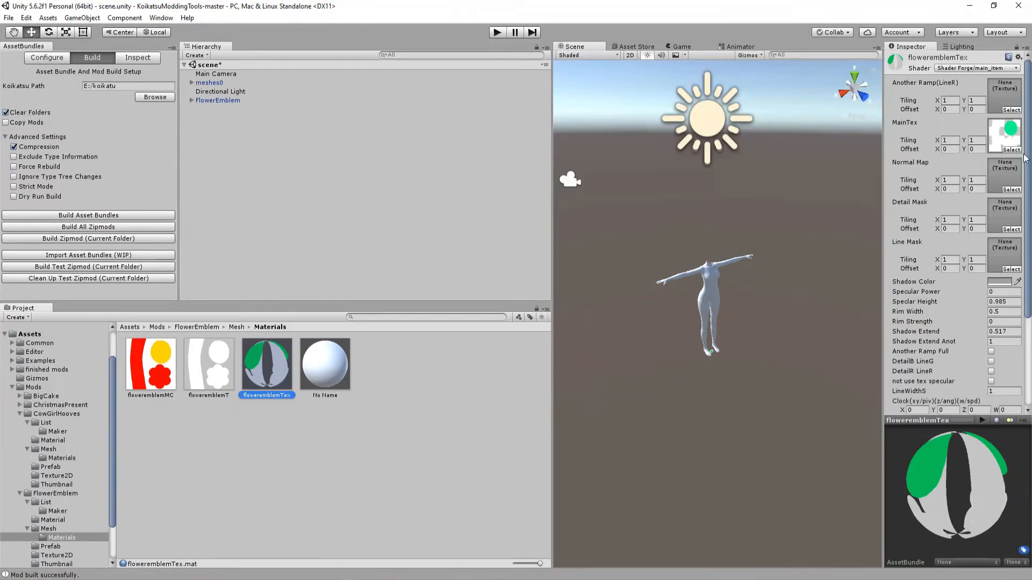
pyautogui.click(1013, 135)
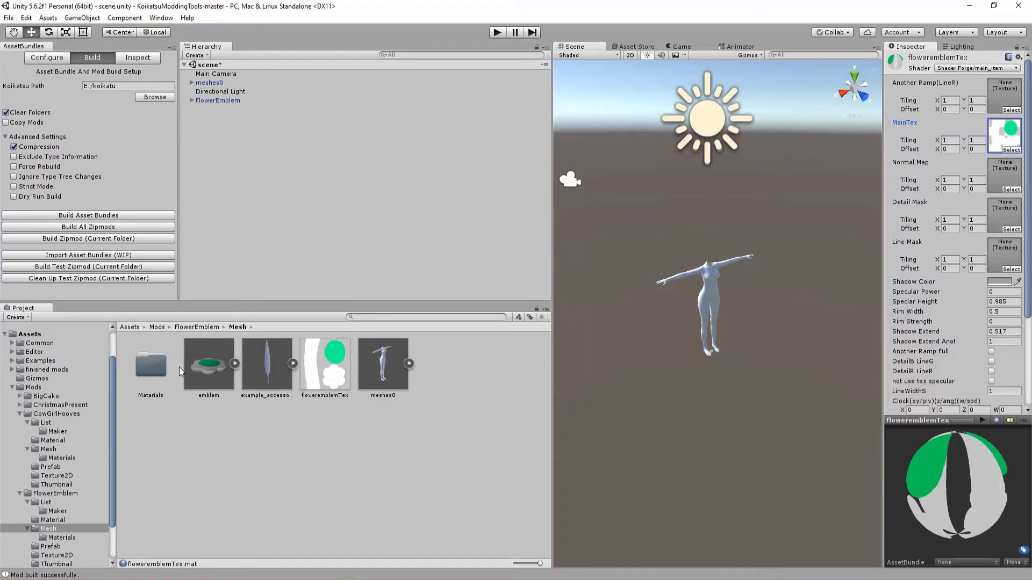
pyautogui.doubleClick(154, 367)
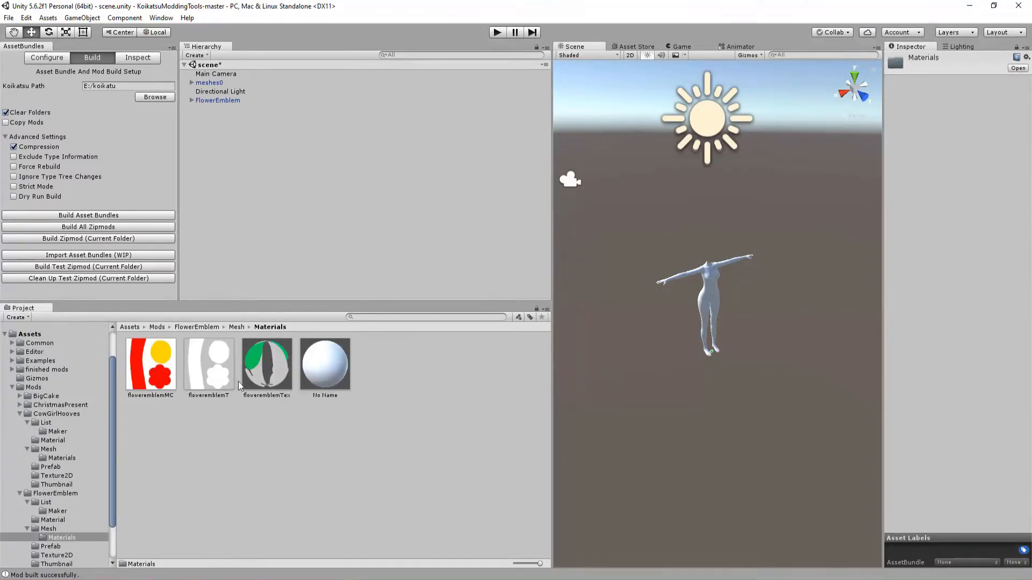
pyautogui.click(258, 376)
pyautogui.moveTo(210, 365); pyautogui.dragTo(998, 143)
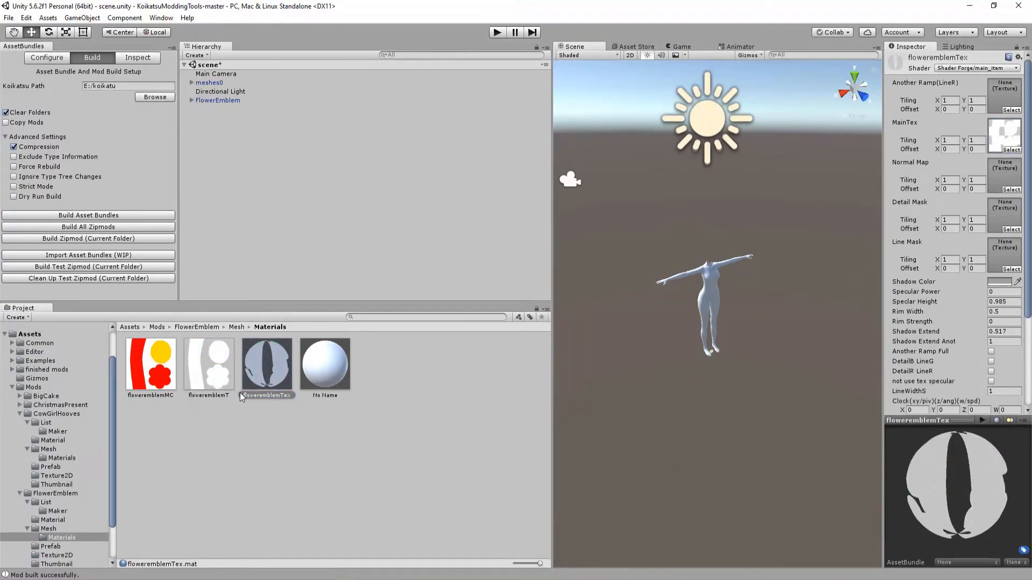
pyautogui.moveTo(956, 482)
pyautogui.mouseDown()
pyautogui.moveTo(937, 533)
pyautogui.moveTo(951, 473)
pyautogui.mouseUp()
pyautogui.scroll(-5, 953, 290)
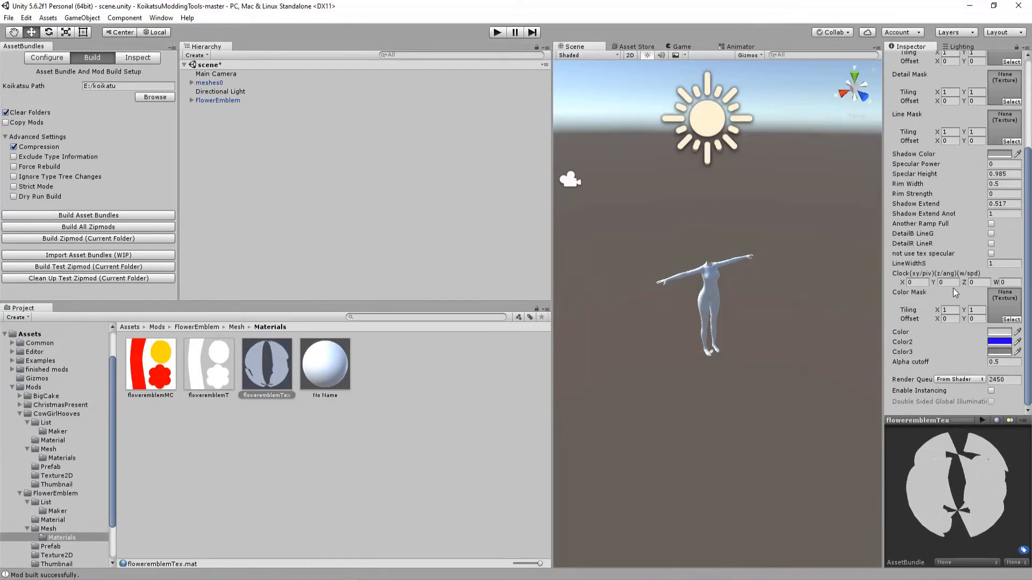
# - Assign the floweremblemMC texture as the floweremblemTex material's Color Mask and set its Color to purple (A834DB)
pyautogui.moveTo(158, 371); pyautogui.dragTo(1001, 302)
pyautogui.moveTo(898, 481); pyautogui.dragTo(987, 312)
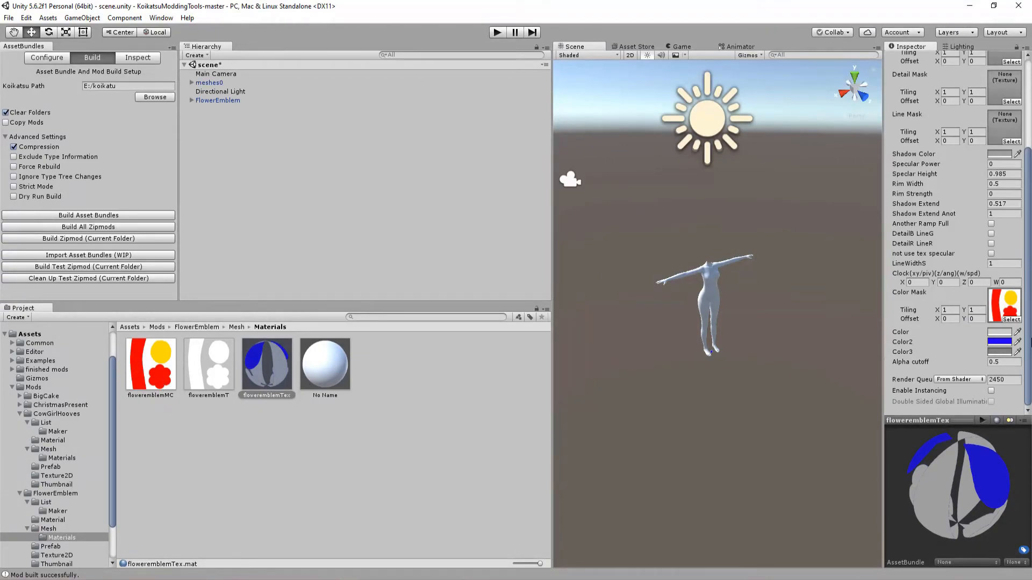
pyautogui.click(995, 333)
pyautogui.click(359, 152)
pyautogui.click(324, 143)
pyautogui.click(331, 149)
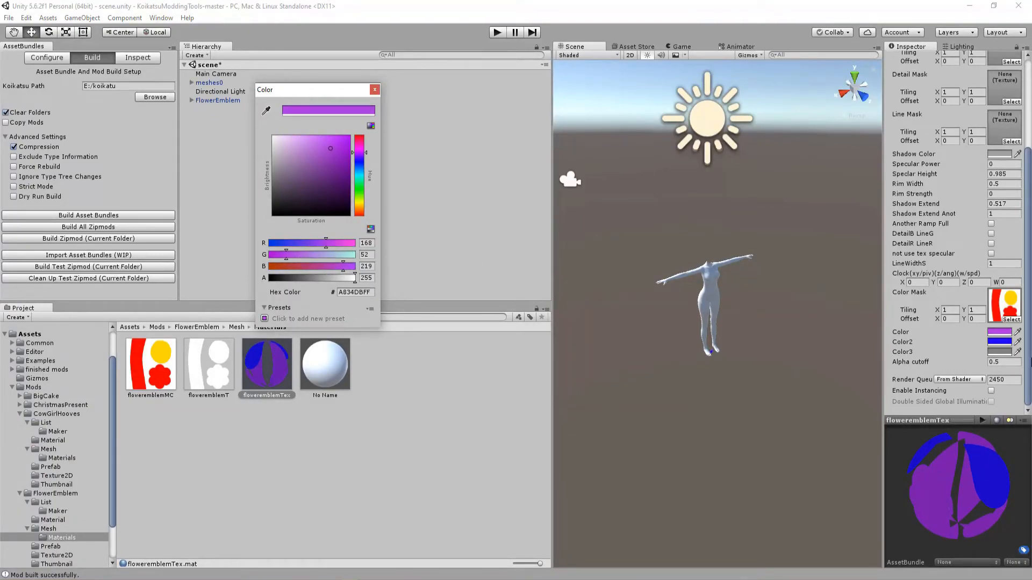
# - Set the floweremblemTex material's Color2 to yellow-green (E0FF51)
pyautogui.click(999, 341)
pyautogui.click(359, 200)
pyautogui.click(325, 138)
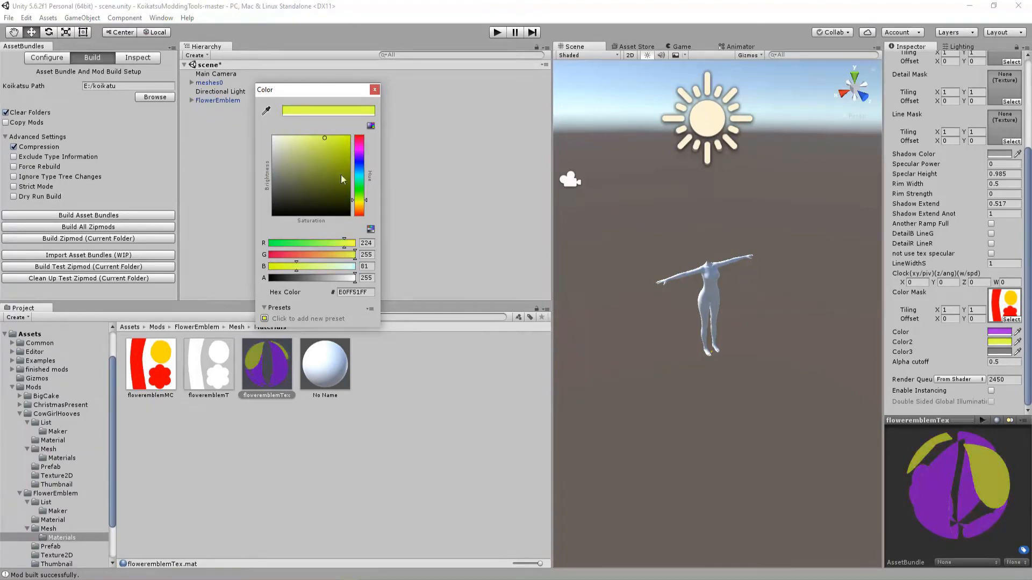
# - Test the material's Color3 with red and magenta (FF00FF) and set it to white
pyautogui.click(998, 352)
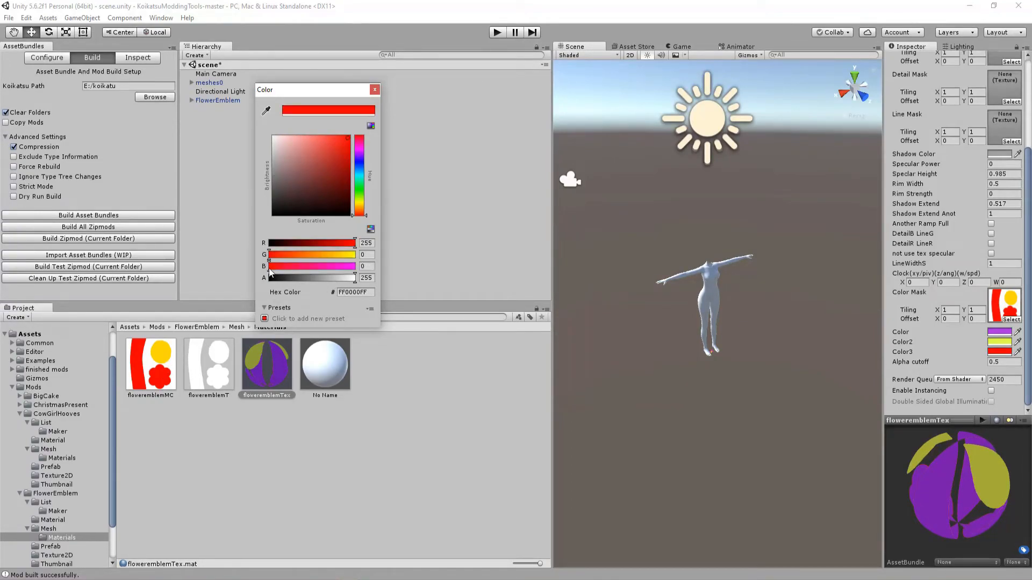
pyautogui.moveTo(269, 268); pyautogui.dragTo(375, 269)
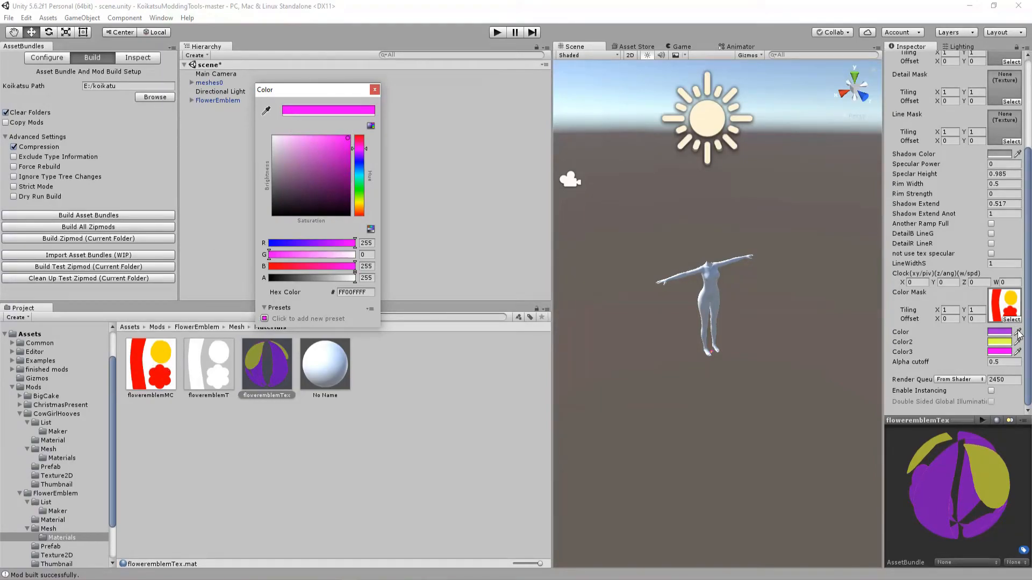
pyautogui.click(1005, 358)
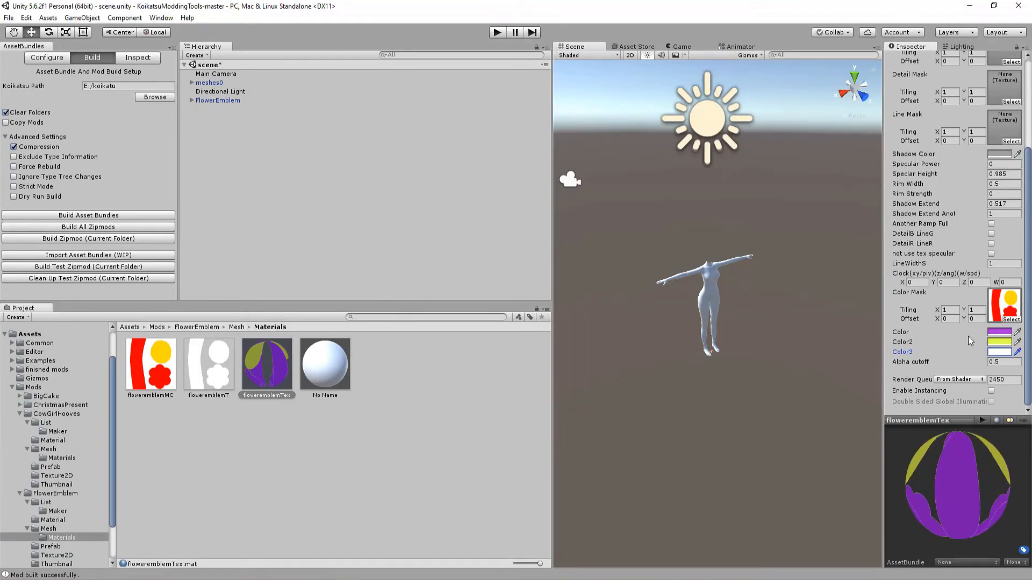
pyautogui.scroll(5, 968, 336)
pyautogui.scroll(-5, 964, 333)
# - Enable Use Color 01 and Use Color 02 on the FlowerEmblem prefab's Cha Accessory Component
pyautogui.click(237, 327)
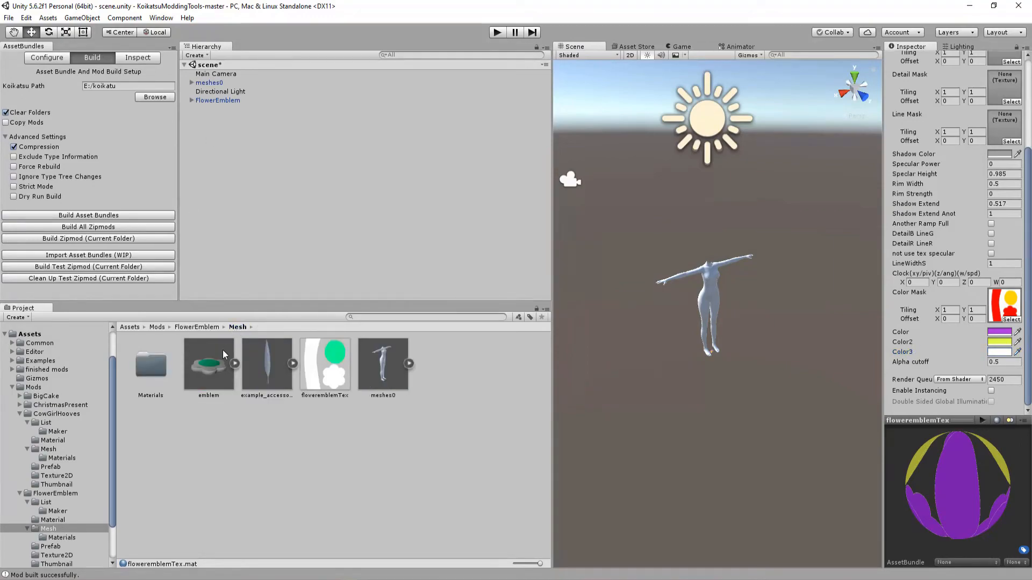
pyautogui.click(212, 329)
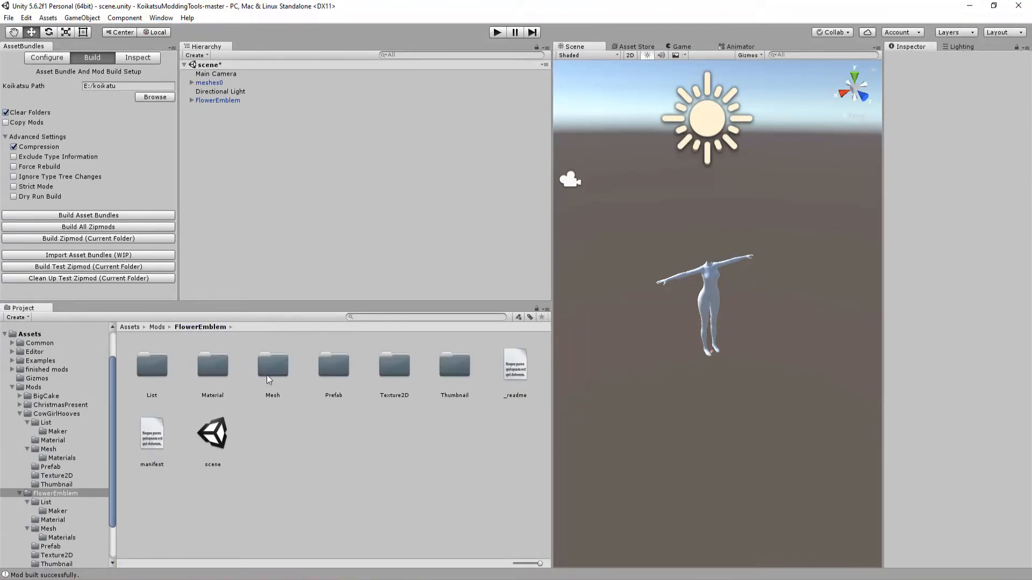
pyautogui.doubleClick(301, 391)
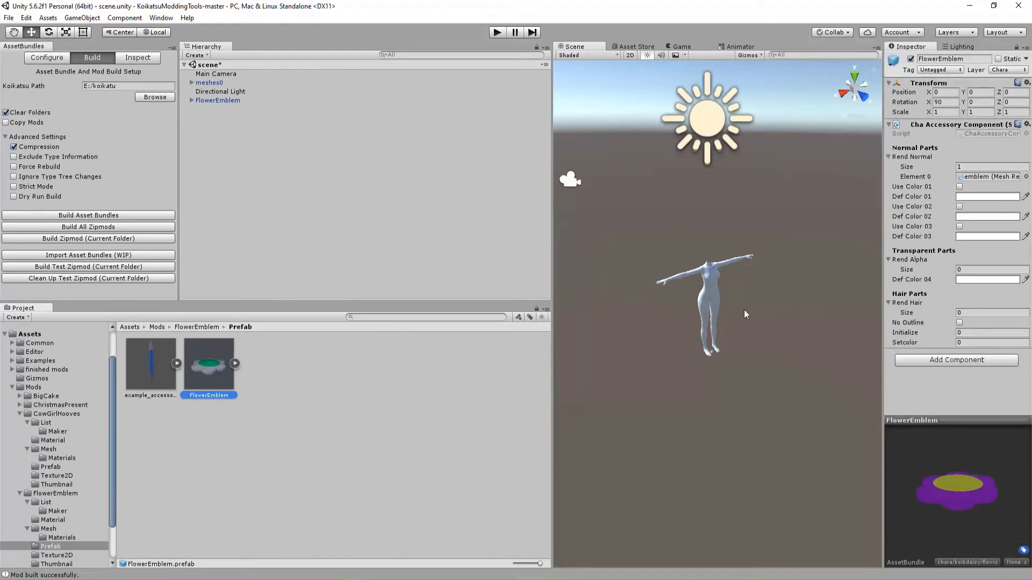
pyautogui.click(959, 186)
pyautogui.click(959, 206)
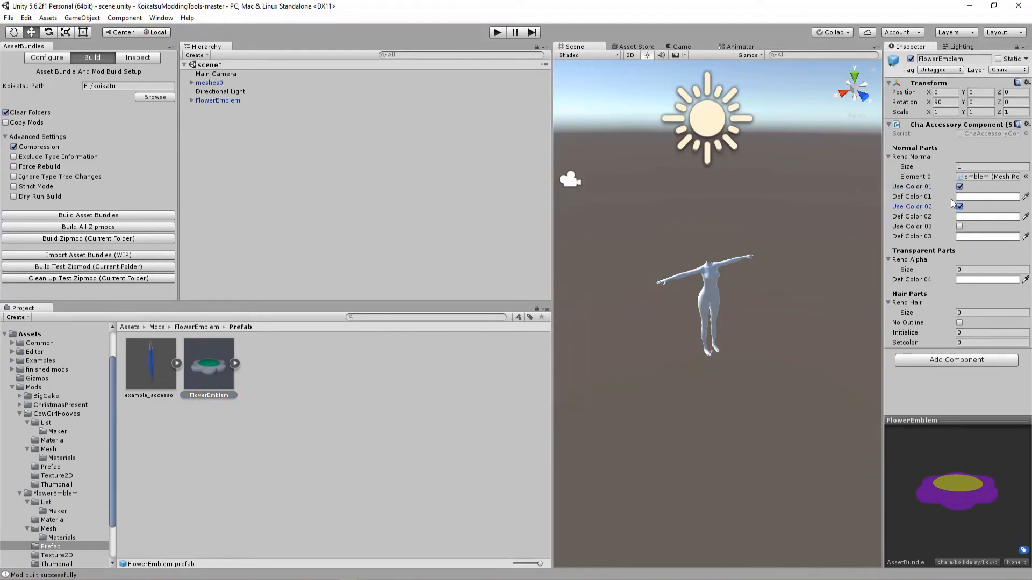
# - Set the FlowerEmblem prefab's Def Color 02 to turquoise (3AFFC6)
pyautogui.click(975, 216)
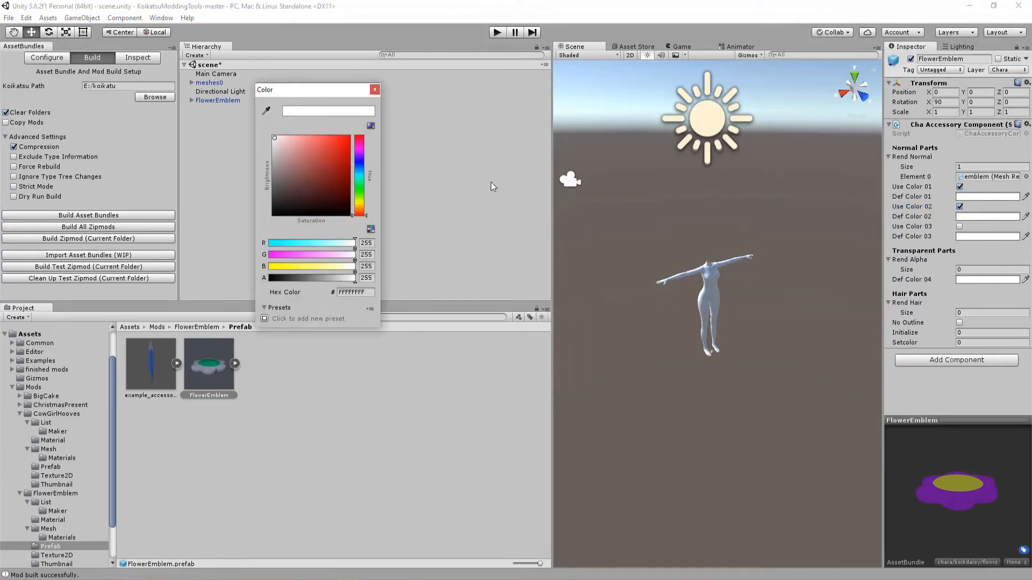
pyautogui.click(360, 180)
pyautogui.moveTo(330, 138); pyautogui.dragTo(331, 124)
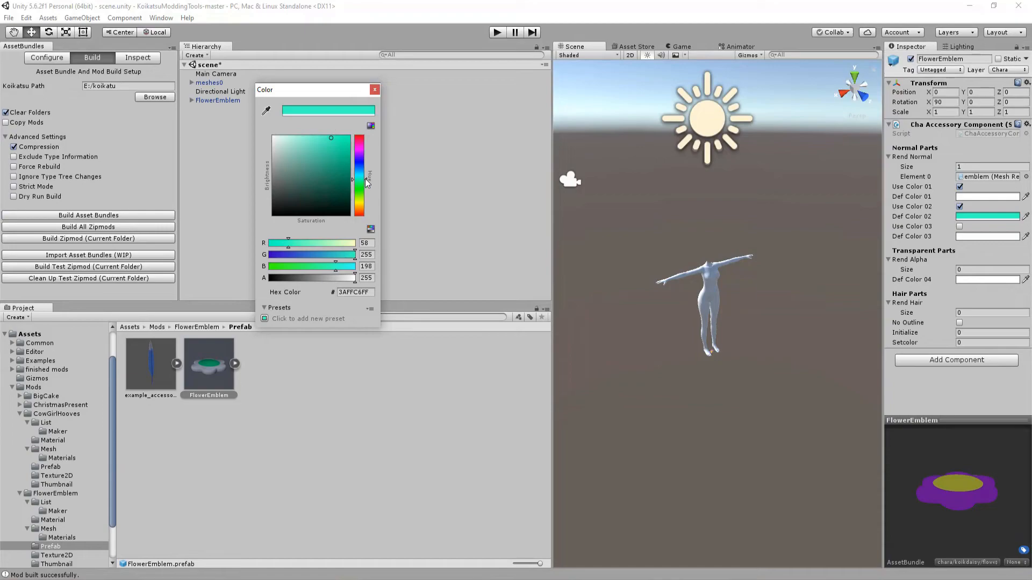
pyautogui.click(936, 210)
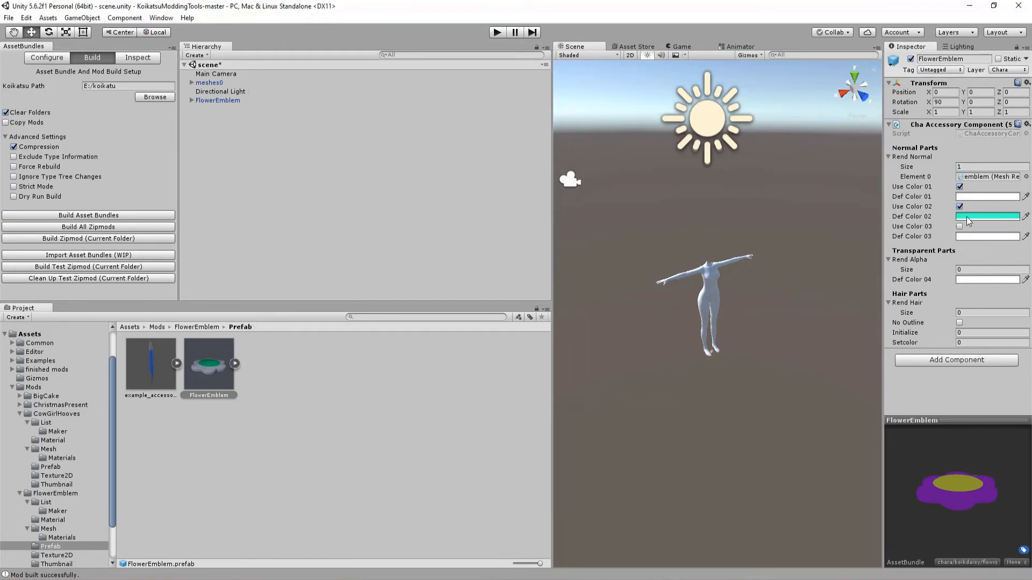
# - Check the example material, the floweremblemTex material's color mask and colors, and the color options of the scene's FlowerEmblem object
pyautogui.click(286, 374)
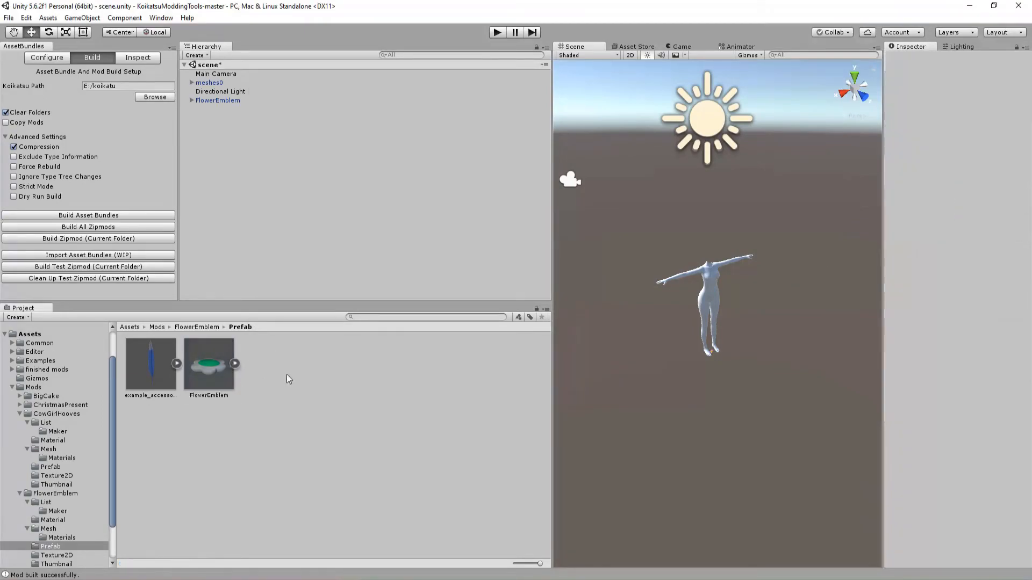
pyautogui.click(193, 327)
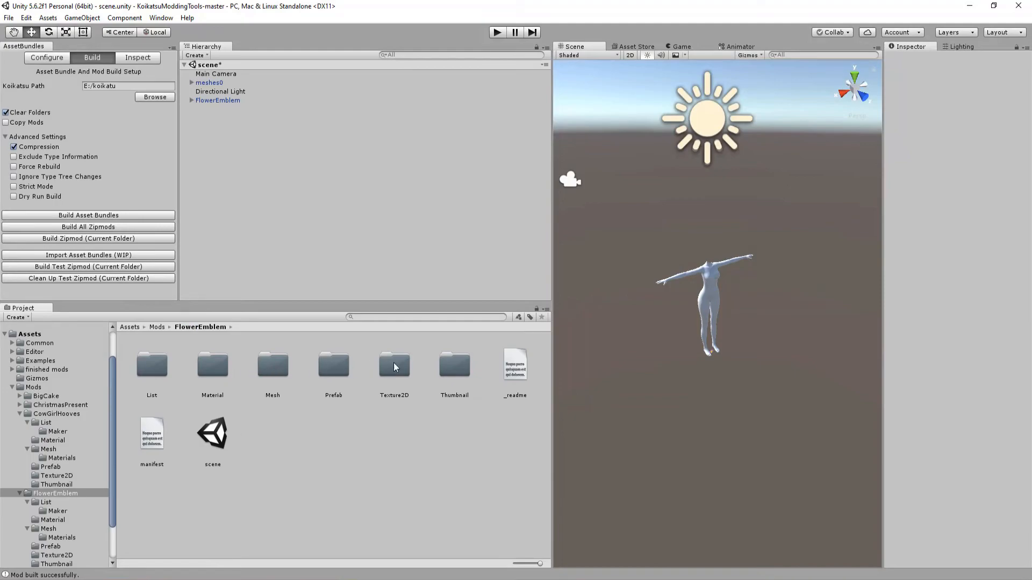
pyautogui.doubleClick(197, 364)
pyautogui.click(161, 370)
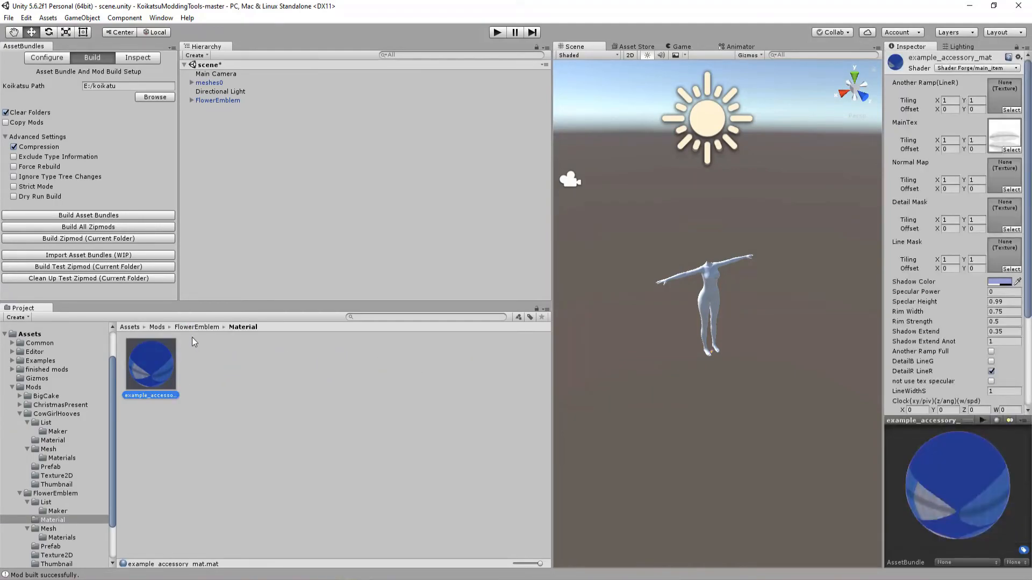
pyautogui.click(196, 327)
pyautogui.doubleClick(274, 371)
pyautogui.doubleClick(153, 368)
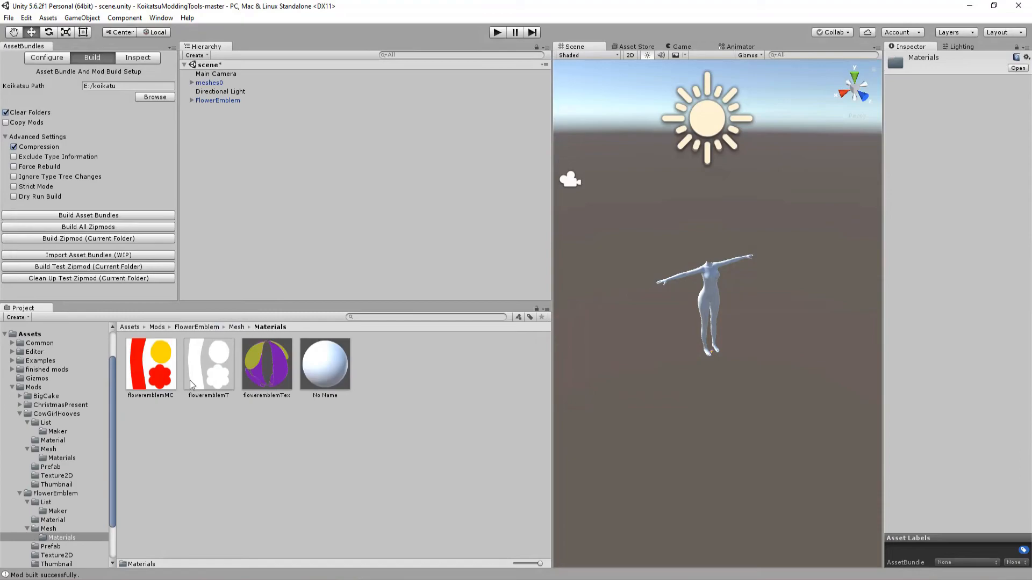
pyautogui.click(278, 373)
pyautogui.moveTo(919, 486); pyautogui.dragTo(962, 473)
pyautogui.scroll(-4, 996, 338)
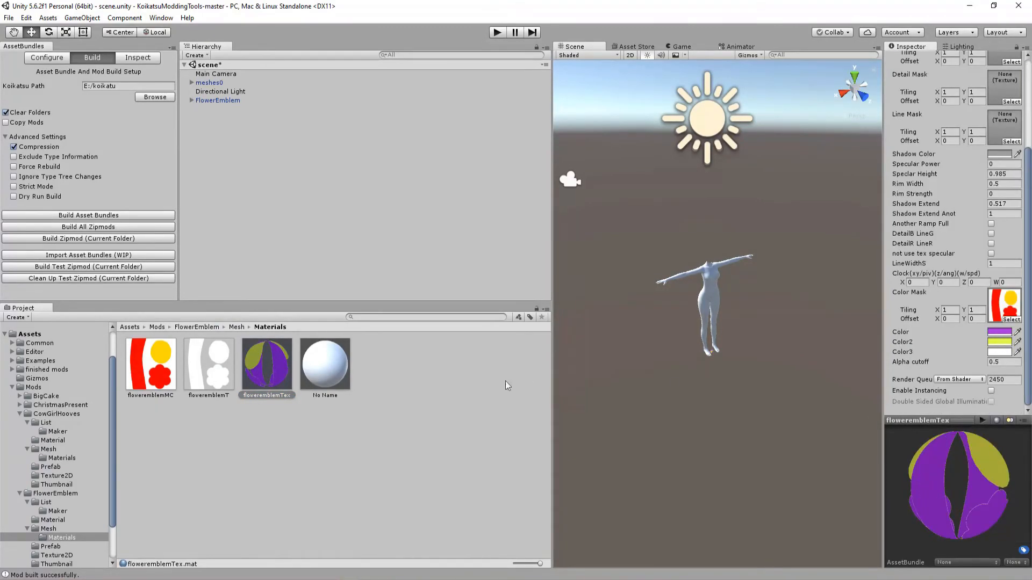
pyautogui.click(205, 101)
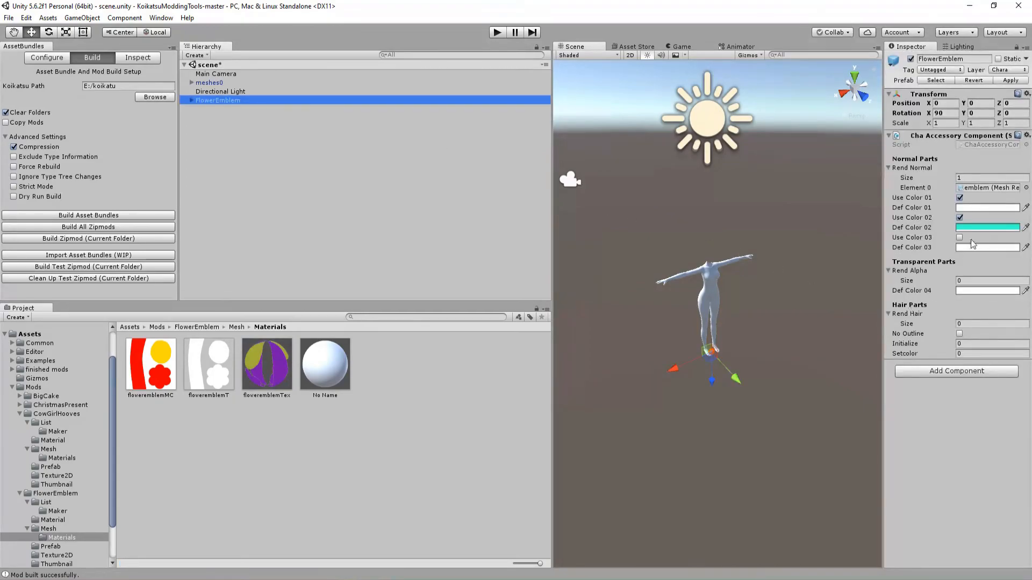
pyautogui.moveTo(956, 490)
pyautogui.mouseDown()
pyautogui.moveTo(976, 494)
pyautogui.moveTo(972, 475)
pyautogui.moveTo(940, 485)
pyautogui.mouseUp()
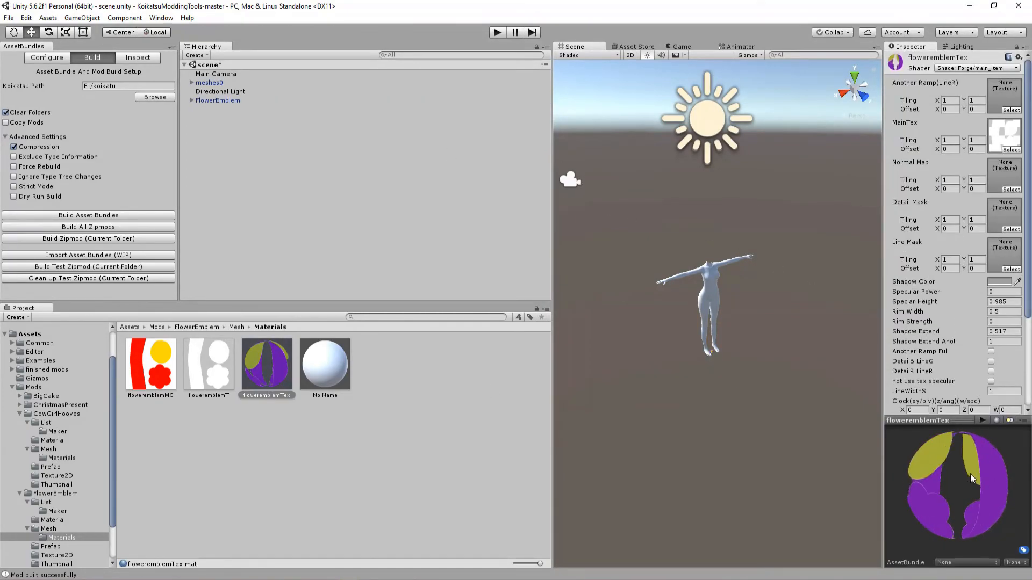
# - Build the Flower Emblem zipmod and move it from Build/abdata to the koikatu mods/KoikDaisy/accessories folder, replacing the existing file
pyautogui.click(417, 491)
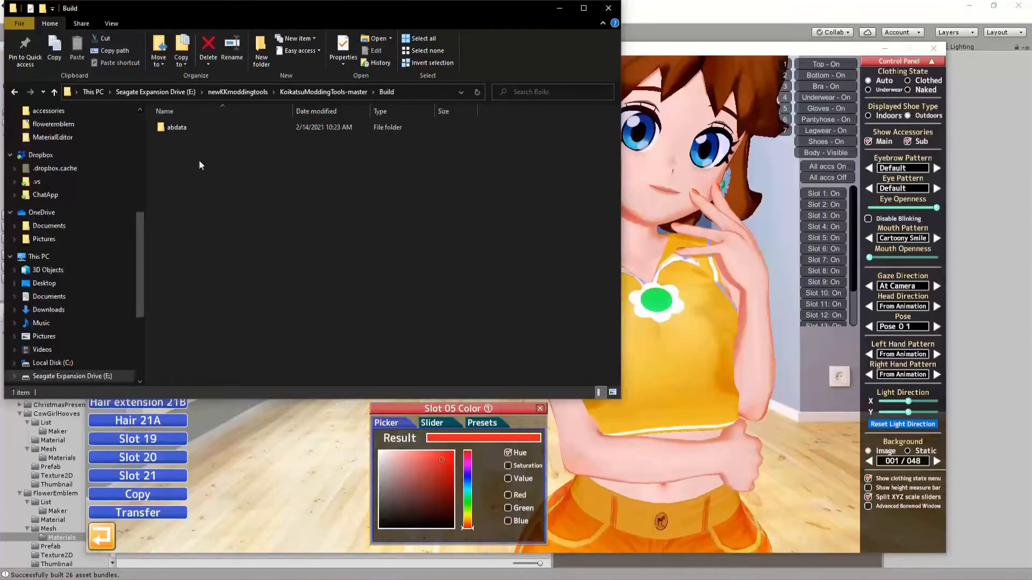
pyautogui.doubleClick(172, 128)
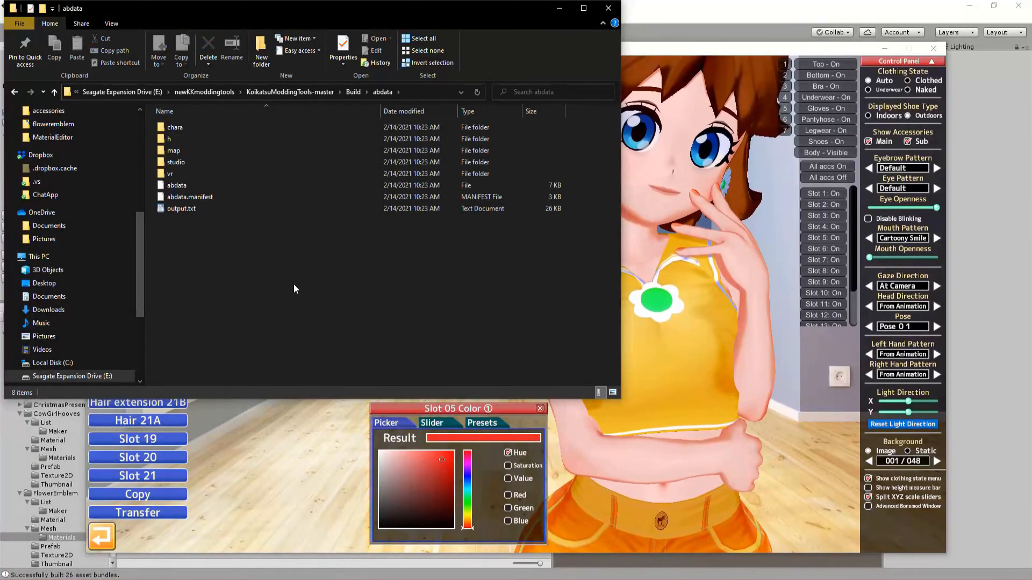
pyautogui.click(706, 7)
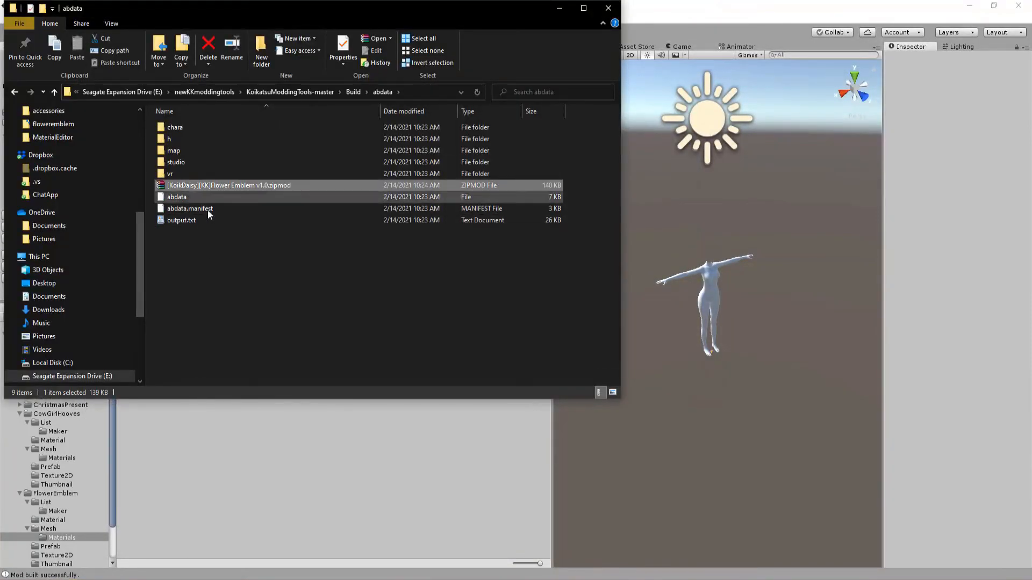
pyautogui.moveTo(228, 186); pyautogui.dragTo(666, 379)
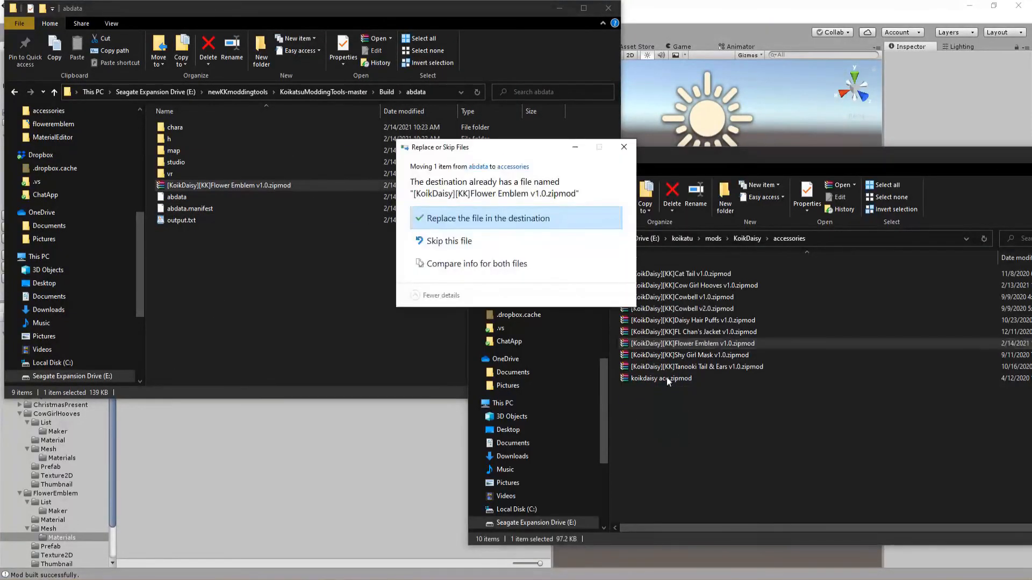
pyautogui.click(434, 219)
# - In Koikatu, equip the Flower Emblem torso accessory and adjust it to Z location 8.9 and X scale 0.79
pyautogui.click(414, 578)
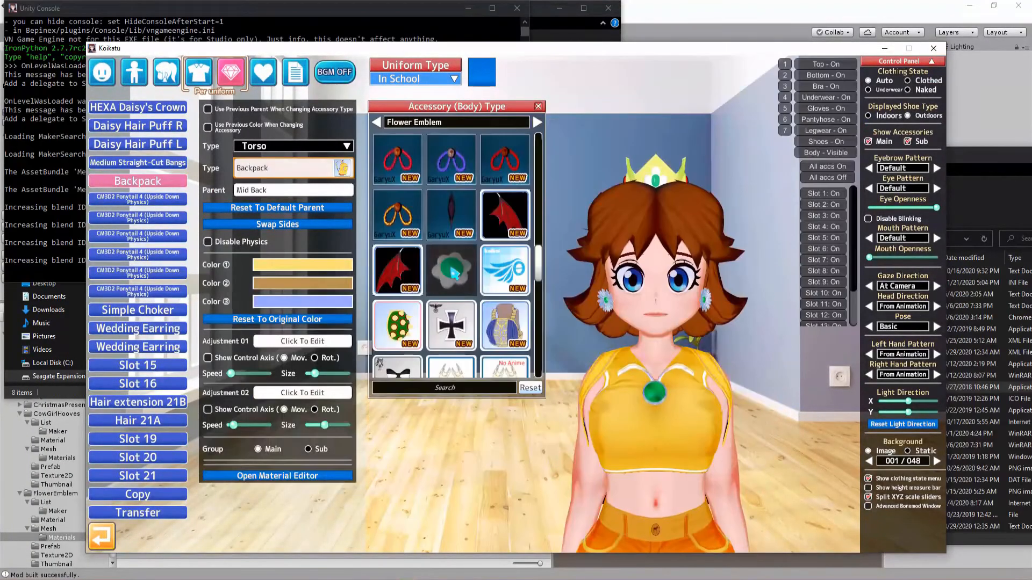
pyautogui.moveTo(656, 323); pyautogui.dragTo(744, 322)
pyautogui.moveTo(656, 322); pyautogui.dragTo(655, 258, button='right')
pyautogui.moveTo(714, 414); pyautogui.dragTo(714, 392, button='right')
pyautogui.moveTo(700, 400)
pyautogui.mouseDown()
pyautogui.moveTo(634, 399)
pyautogui.moveTo(701, 399)
pyautogui.mouseUp()
pyautogui.moveTo(668, 282); pyautogui.dragTo(698, 272)
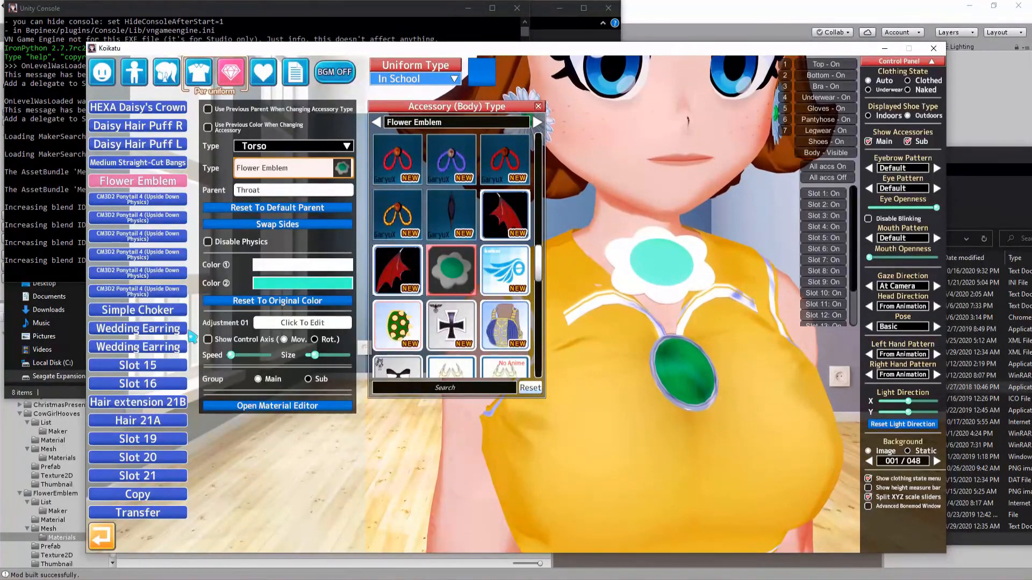
pyautogui.click(275, 324)
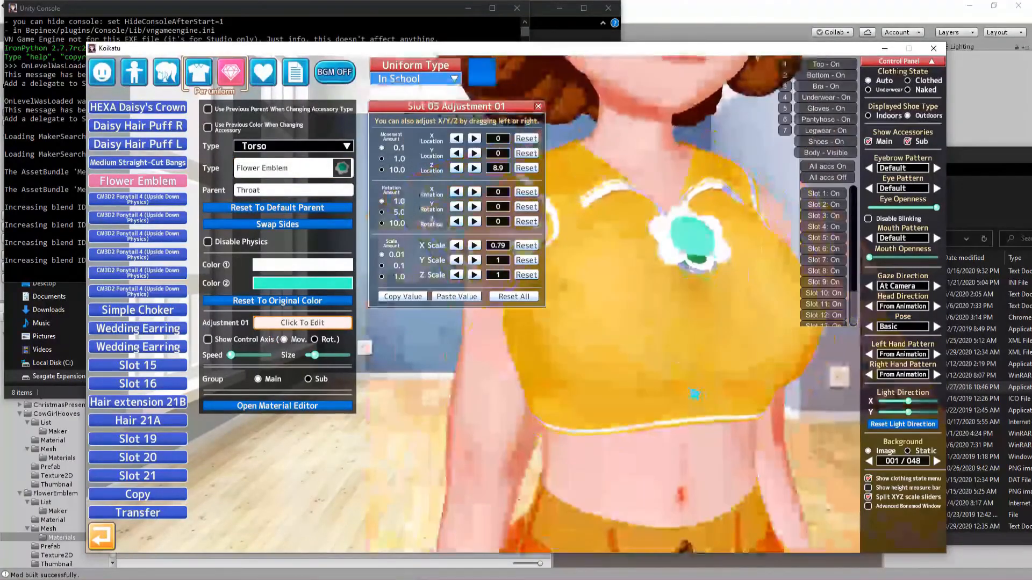
# - Test the emblem's Color 2 with a yellow-green hue and bring it back to turquoise
pyautogui.click(302, 283)
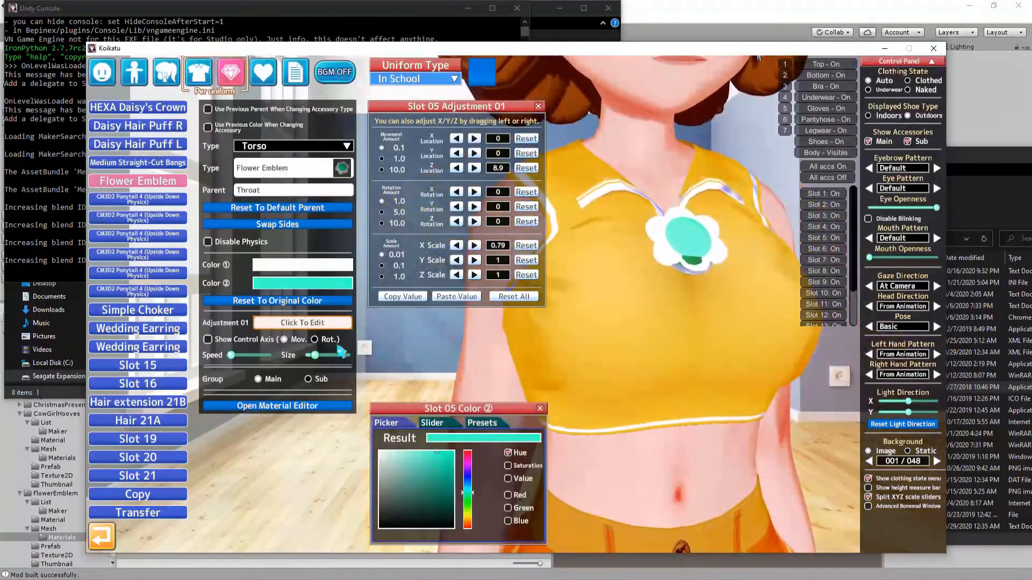
pyautogui.moveTo(430, 462); pyautogui.dragTo(421, 449)
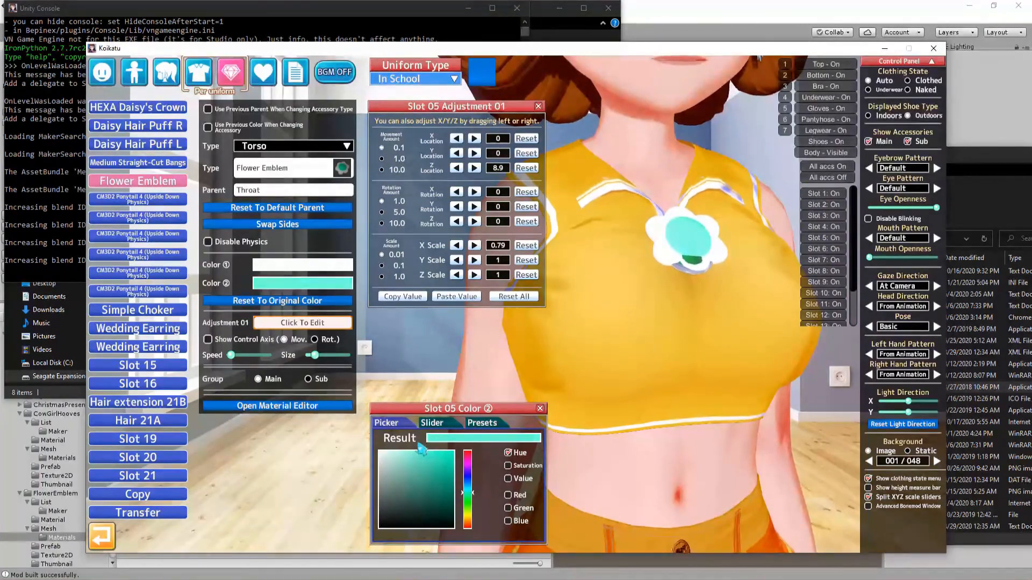
pyautogui.click(468, 514)
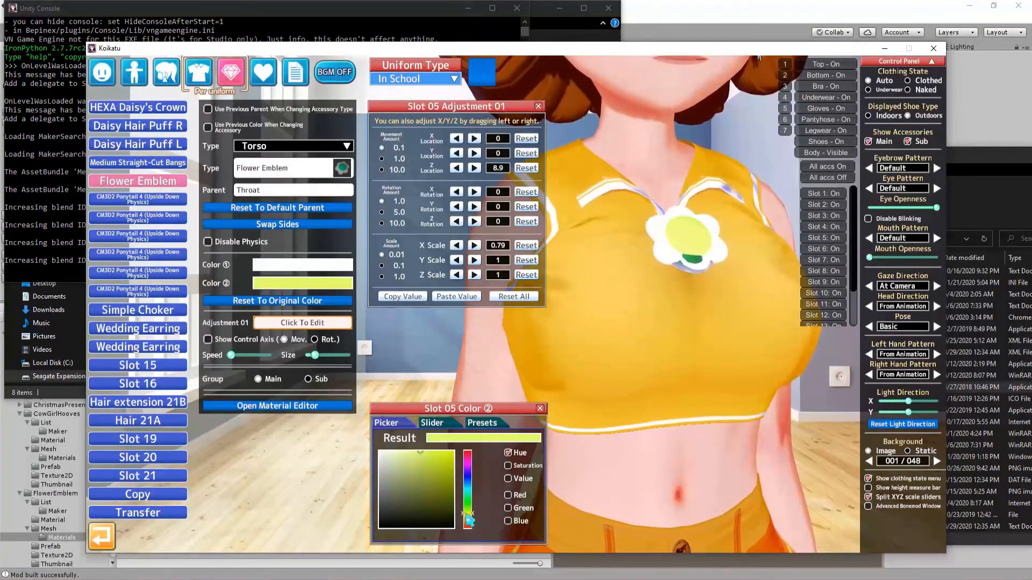
pyautogui.click(442, 460)
pyautogui.moveTo(473, 518); pyautogui.dragTo(469, 483)
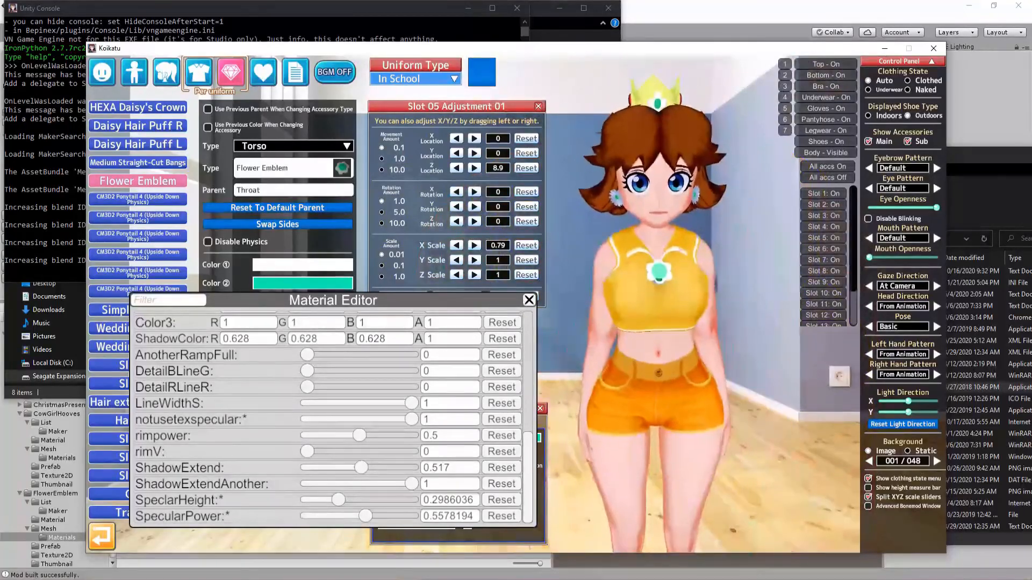
# - Set the emblem's Y location to -0.4, X rotation to 355, X scale to 0.73 and its ShadowColor to 0.9, 0.9, 1
pyautogui.moveTo(681, 396); pyautogui.dragTo(681, 376)
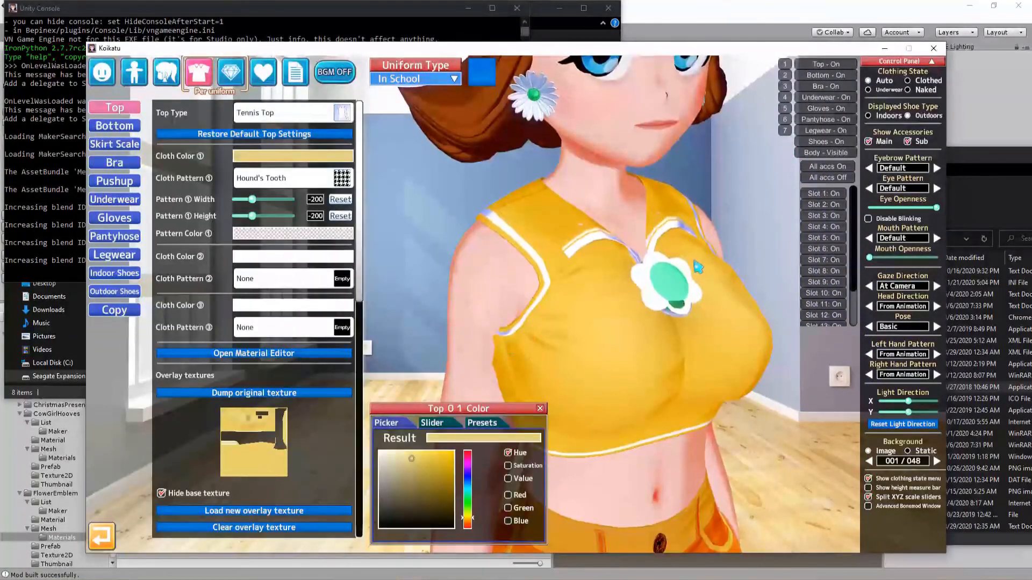
pyautogui.scroll(-5, 713, 356)
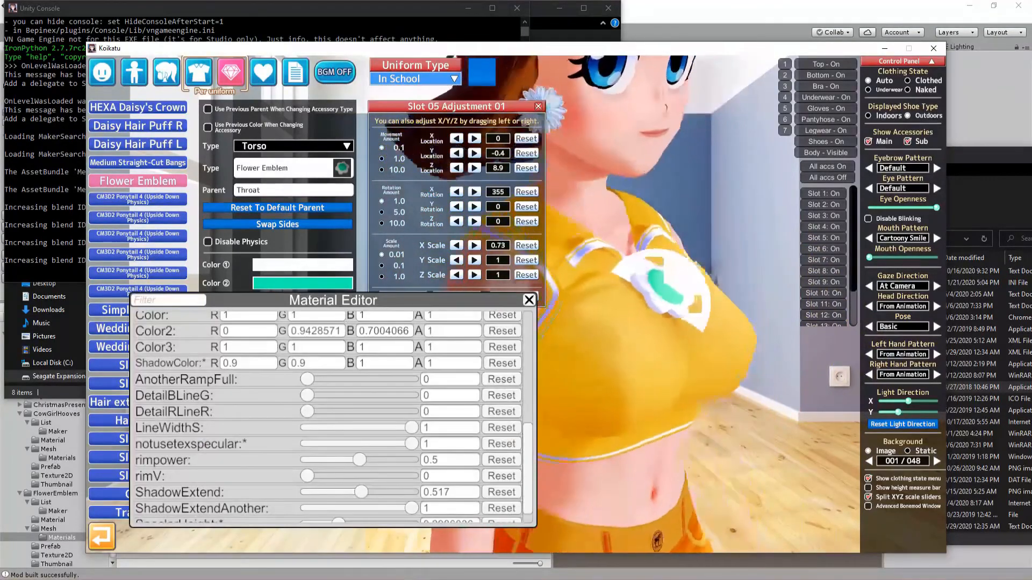
pyautogui.scroll(-5, 660, 364)
pyautogui.moveTo(660, 365); pyautogui.dragTo(652, 363, button='middle')
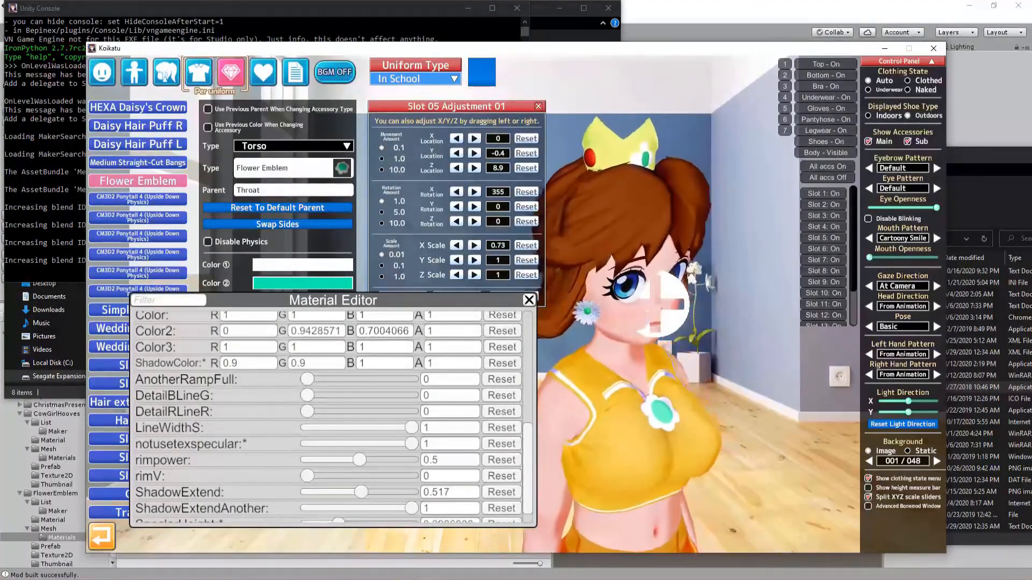
# - View the character wearing the emblem from the front in another pose and open the choice of uniform types
pyautogui.moveTo(580, 258); pyautogui.dragTo(644, 258)
pyautogui.moveTo(681, 220); pyautogui.dragTo(692, 209)
pyautogui.moveTo(705, 333); pyautogui.dragTo(737, 242, button='right')
pyautogui.moveTo(737, 242); pyautogui.dragTo(751, 240)
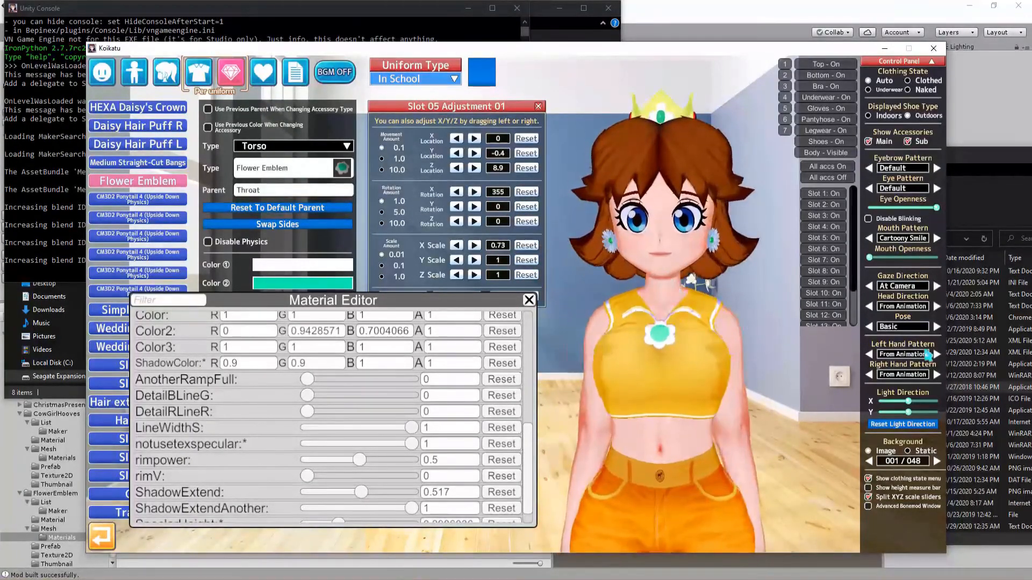
pyautogui.click(937, 328)
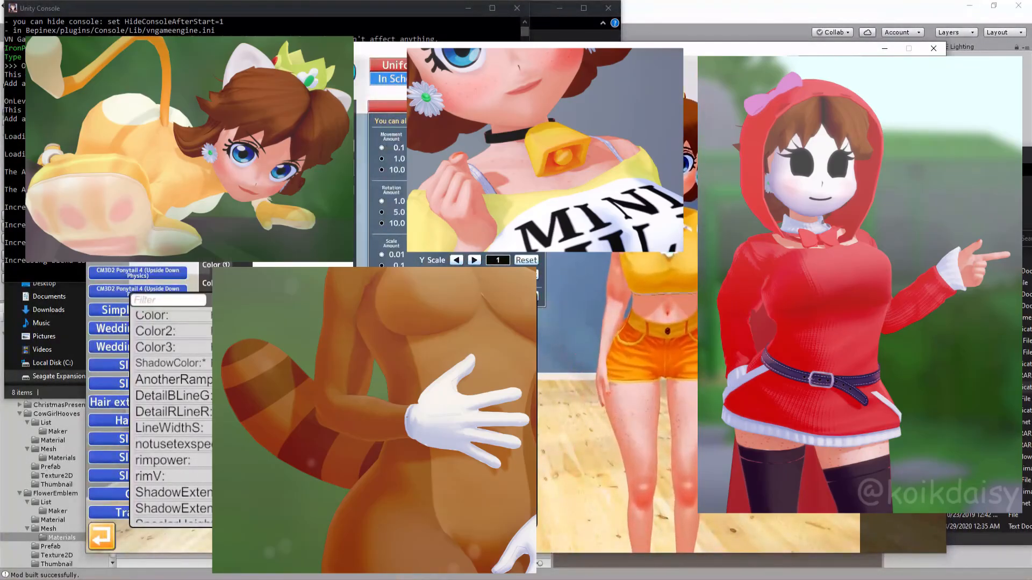
pyautogui.click(379, 78)
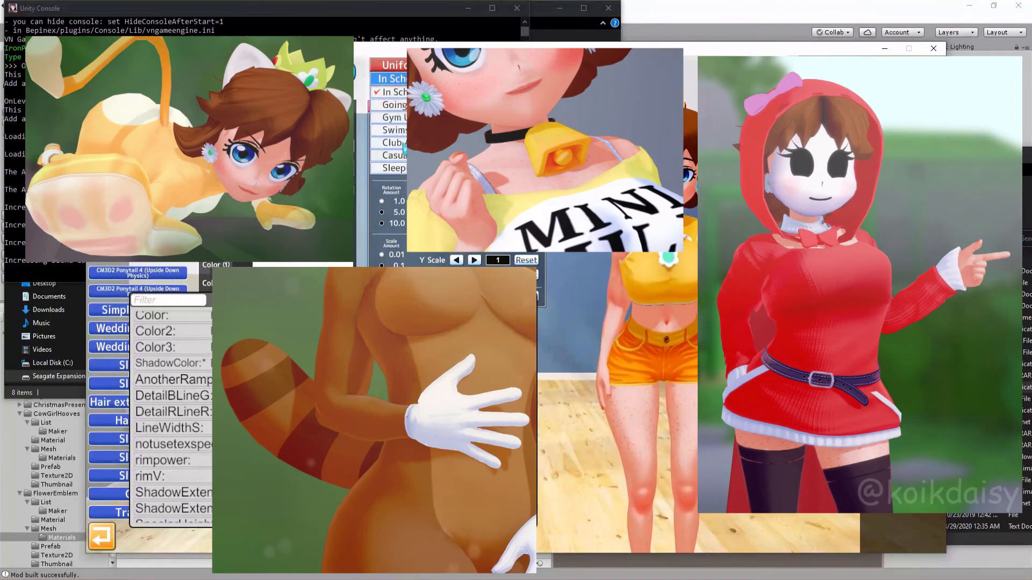